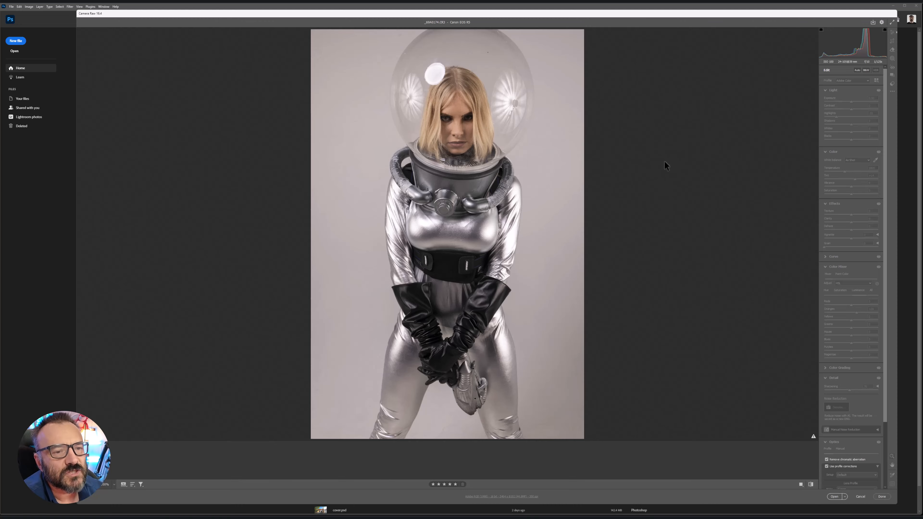
# Step: Examine the portrait's face, helmet and collar up close together with the raw light adjustments
pyautogui.click(578, 63)
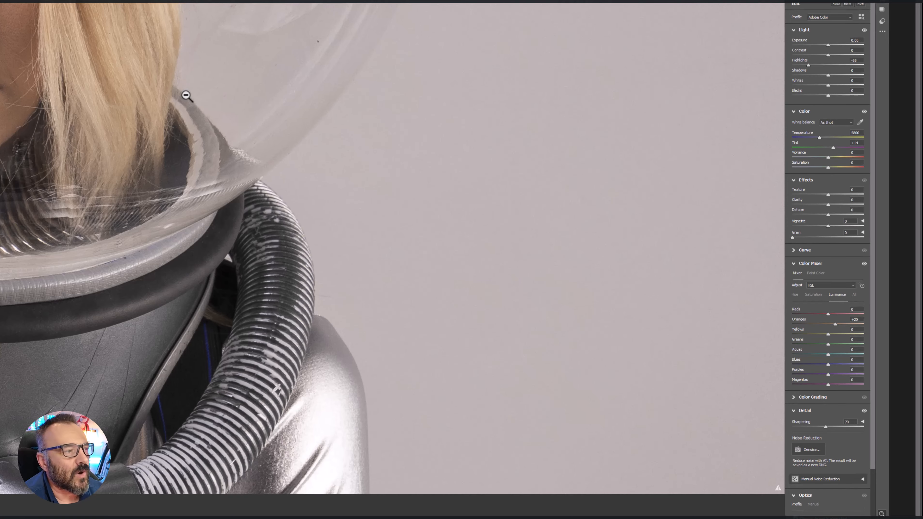
pyautogui.moveTo(185, 98); pyautogui.dragTo(450, 227)
pyautogui.click(408, 200)
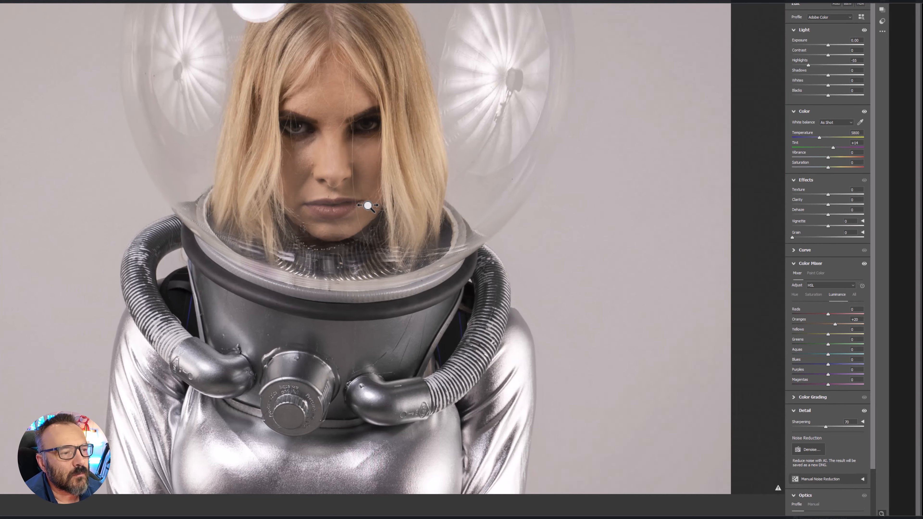
pyautogui.moveTo(812, 64); pyautogui.dragTo(839, 74)
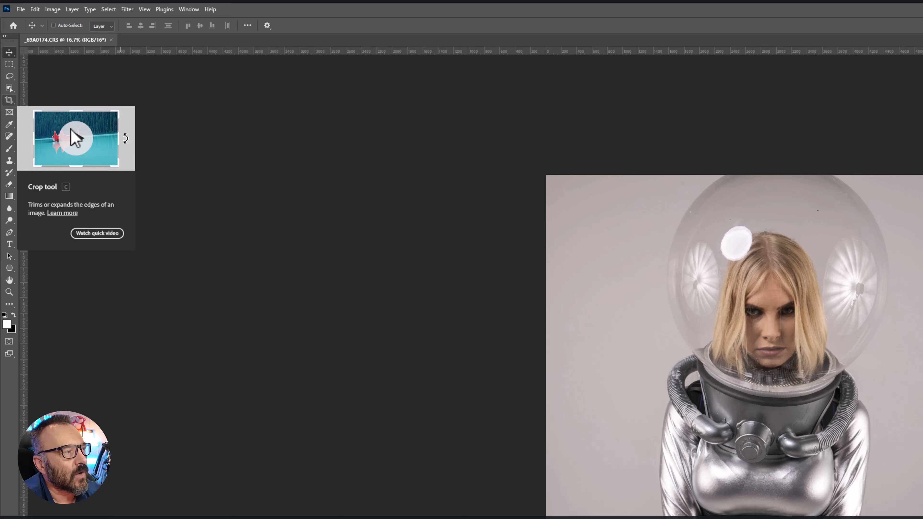
# Step: Expand the canvas above and on both sides of the portrait with the Crop tool, using the Generative Expand fill
pyautogui.click(10, 101)
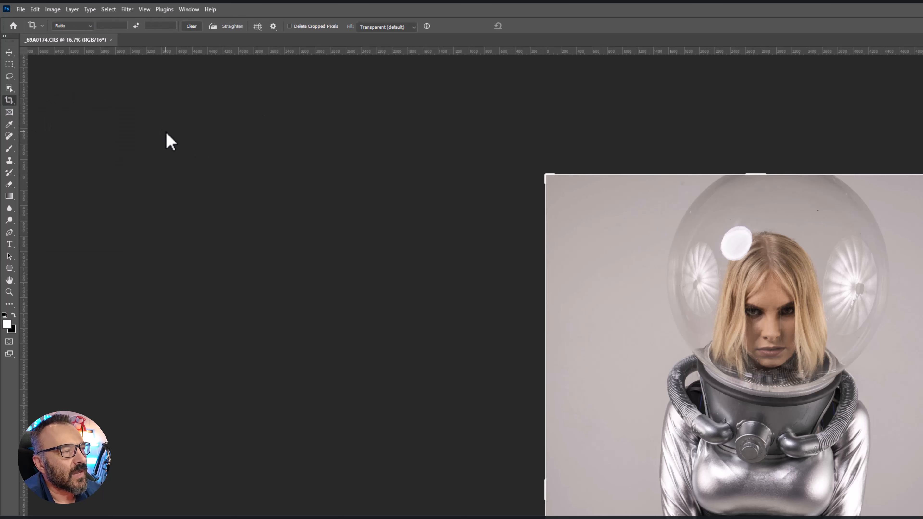
pyautogui.click(413, 27)
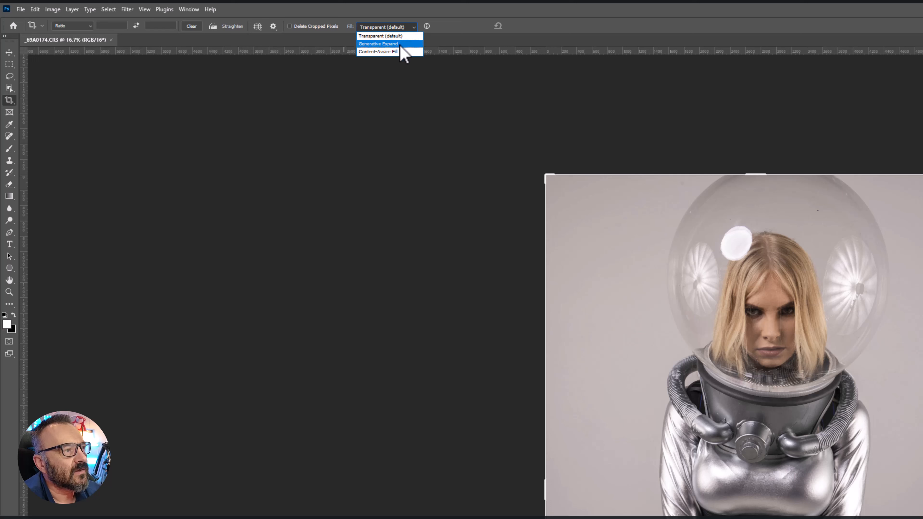
pyautogui.click(400, 44)
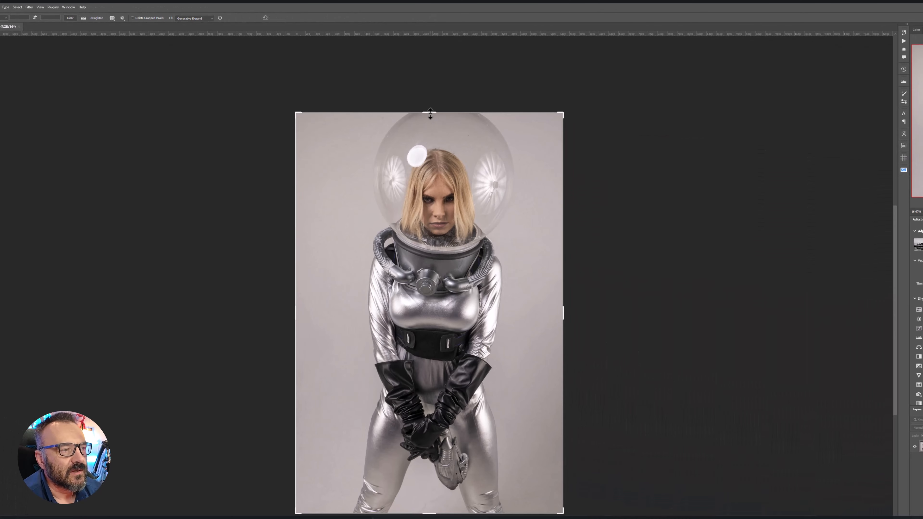
pyautogui.moveTo(431, 114); pyautogui.dragTo(431, 91)
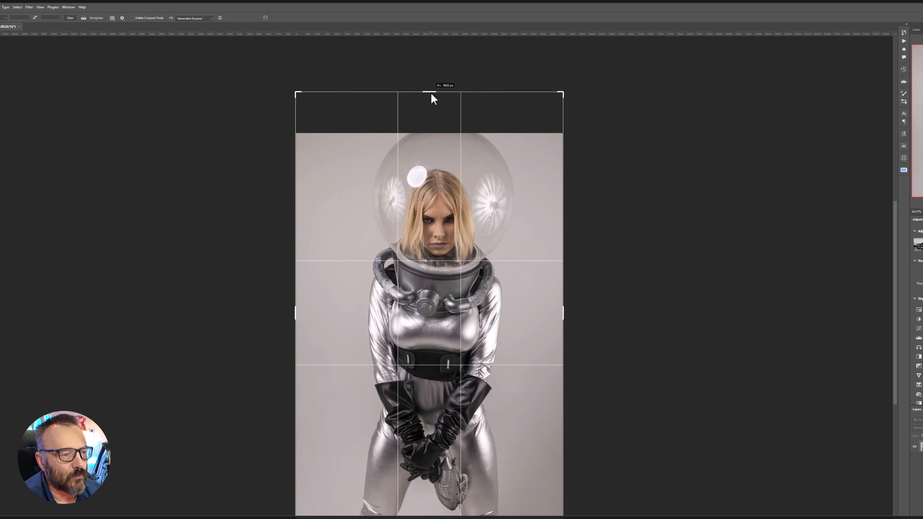
pyautogui.moveTo(563, 313); pyautogui.dragTo(571, 312)
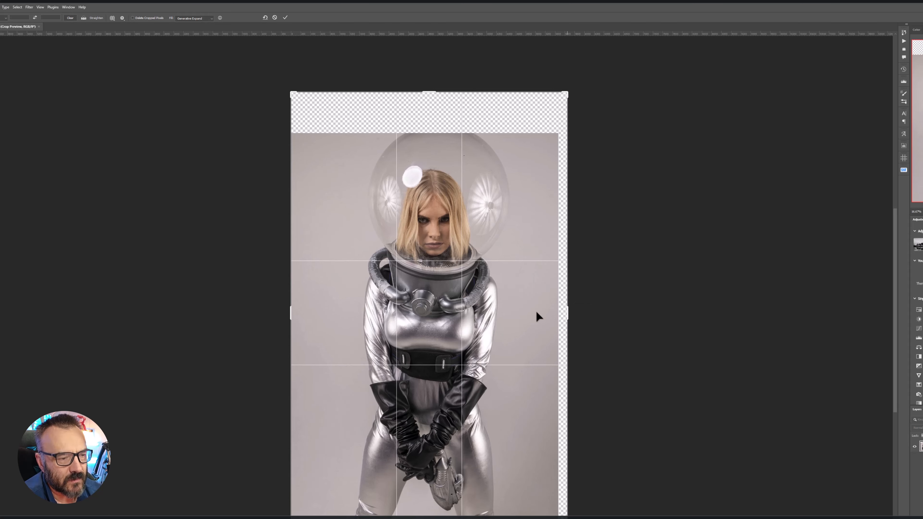
pyautogui.moveTo(291, 314); pyautogui.dragTo(284, 311)
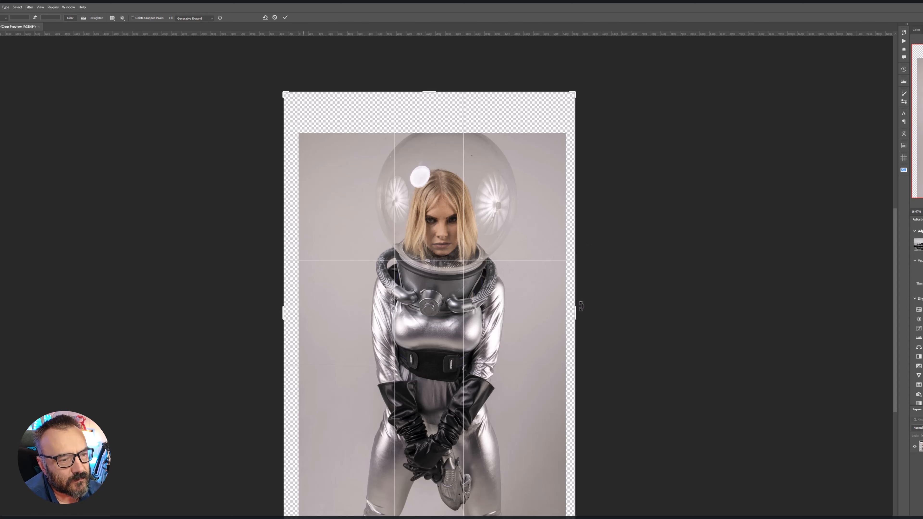
pyautogui.moveTo(576, 313); pyautogui.dragTo(582, 314)
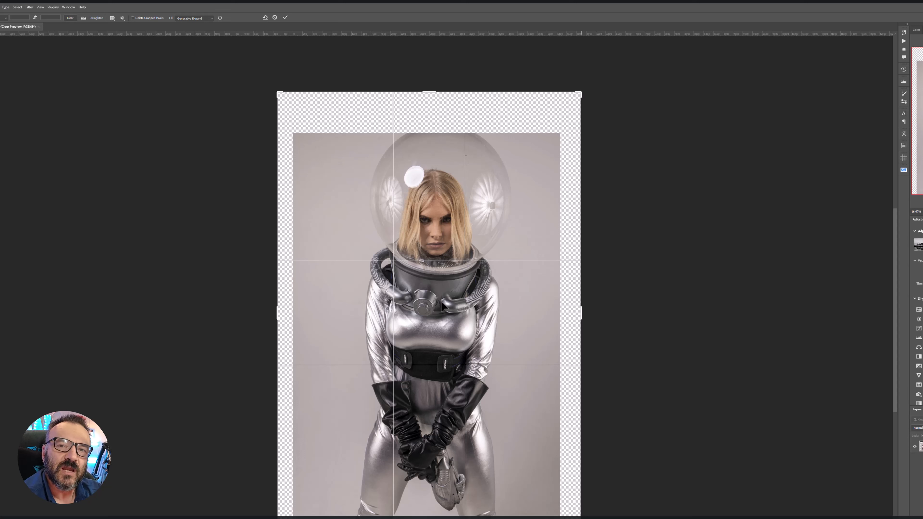
pyautogui.press('Return')
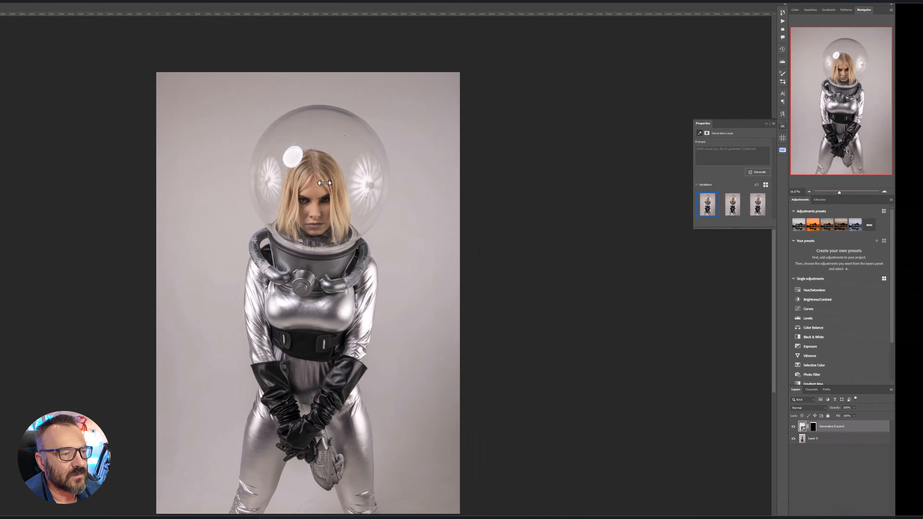
# Step: Compare the portrait with and without the Generative Expand layer by toggling its visibility
pyautogui.click(794, 427)
pyautogui.click(794, 427)
pyautogui.click(794, 427)
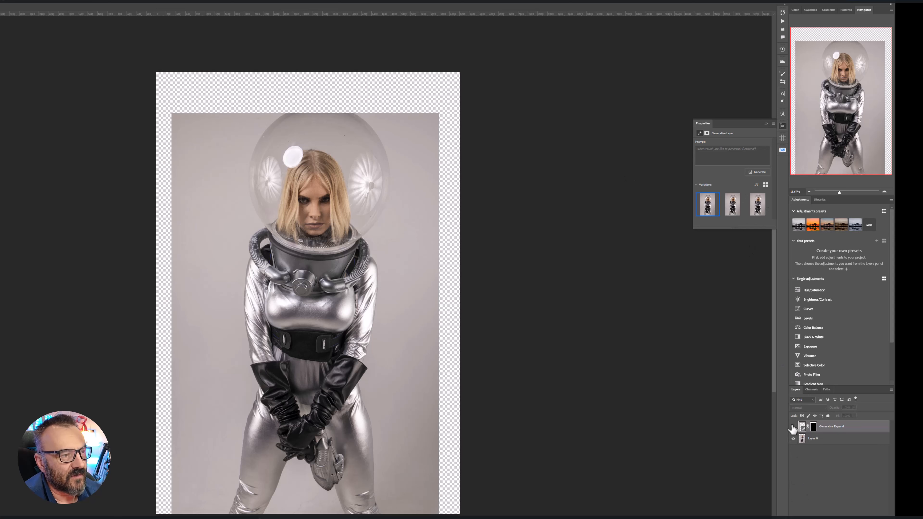
pyautogui.click(794, 427)
pyautogui.click(793, 427)
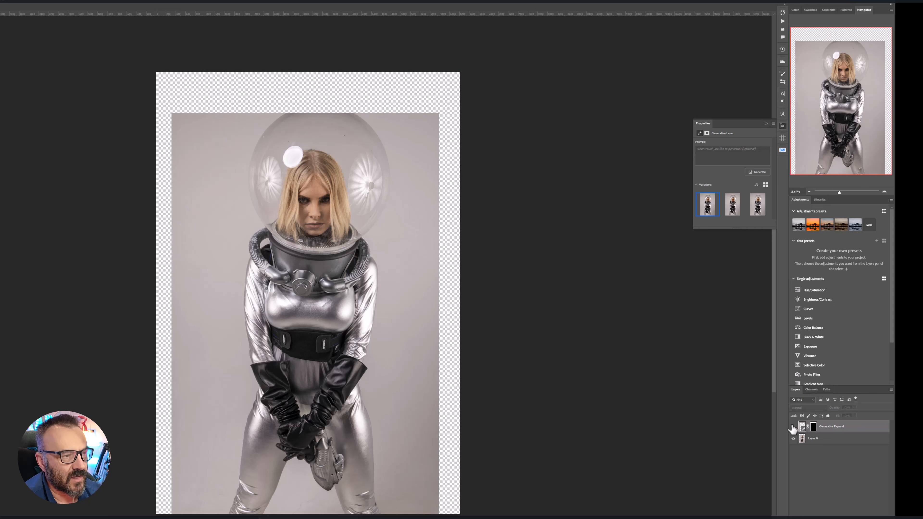
pyautogui.click(793, 427)
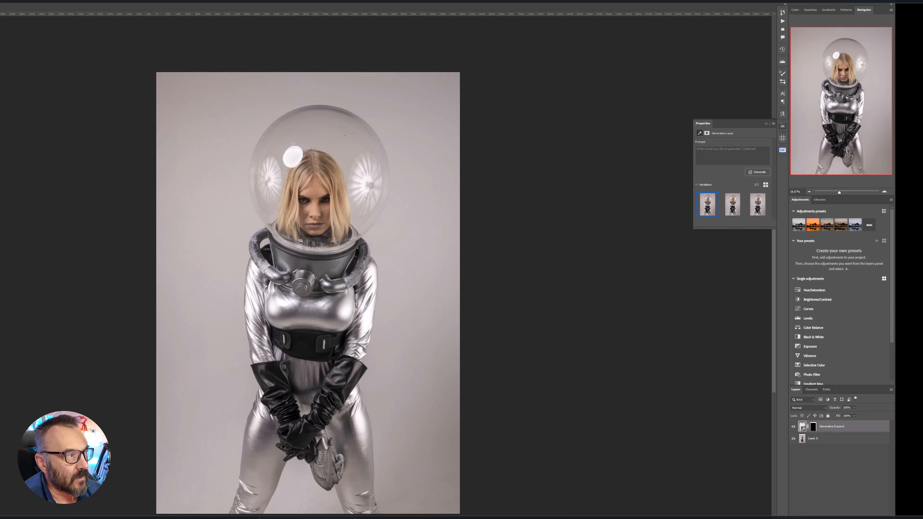
pyautogui.click(794, 426)
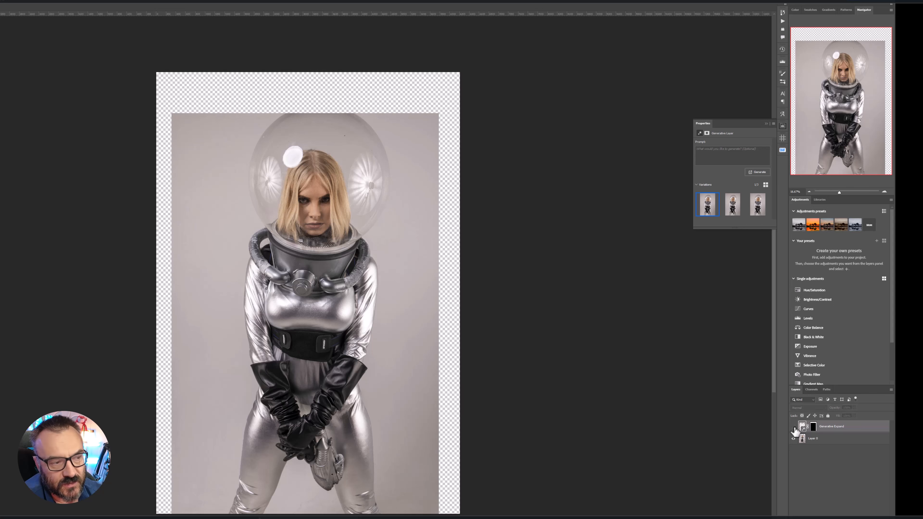
pyautogui.click(793, 427)
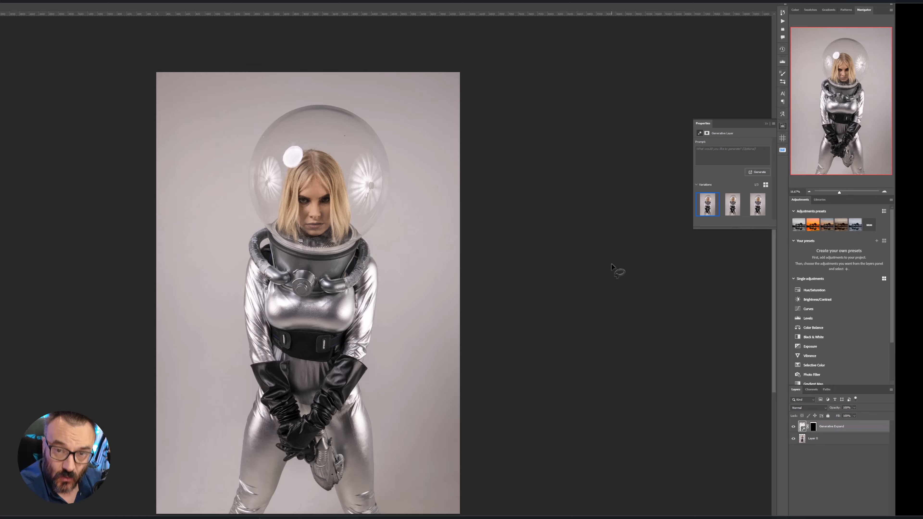
# Step: Examine the chest valve, its embossed lettering and the hose connectors for details that need cleaning up
pyautogui.scroll(3, 291, 286)
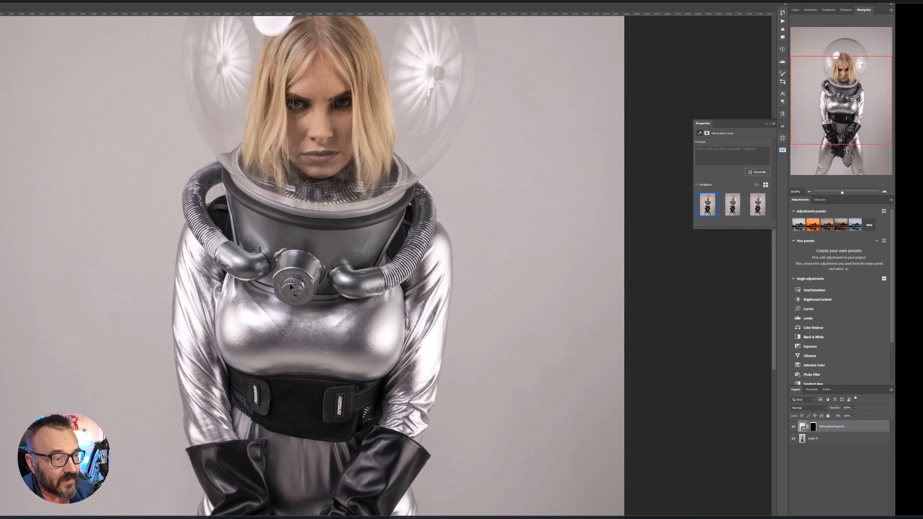
pyautogui.scroll(5, 292, 287)
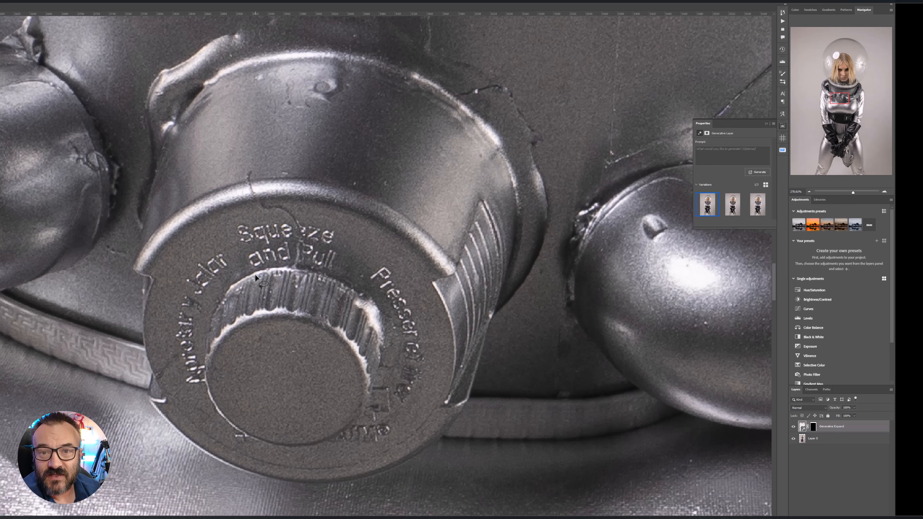
pyautogui.scroll(-10, 255, 274)
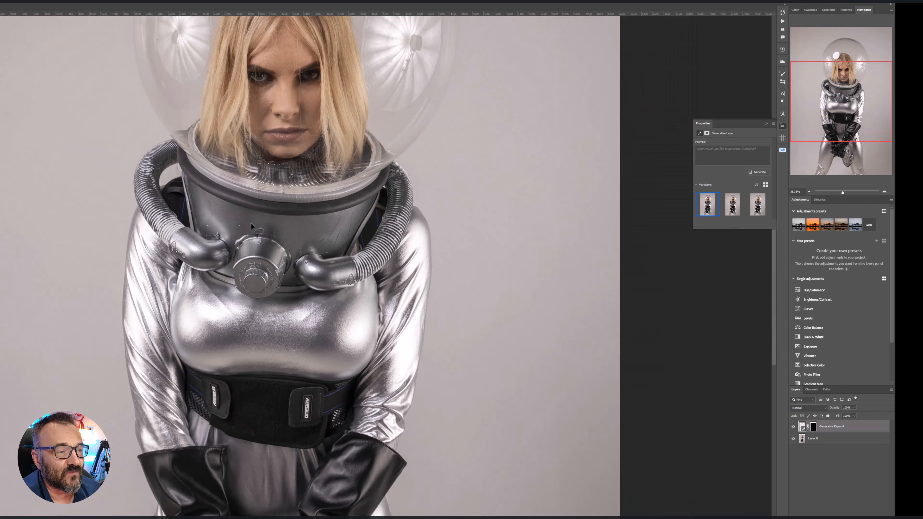
pyautogui.moveTo(239, 190); pyautogui.dragTo(270, 305)
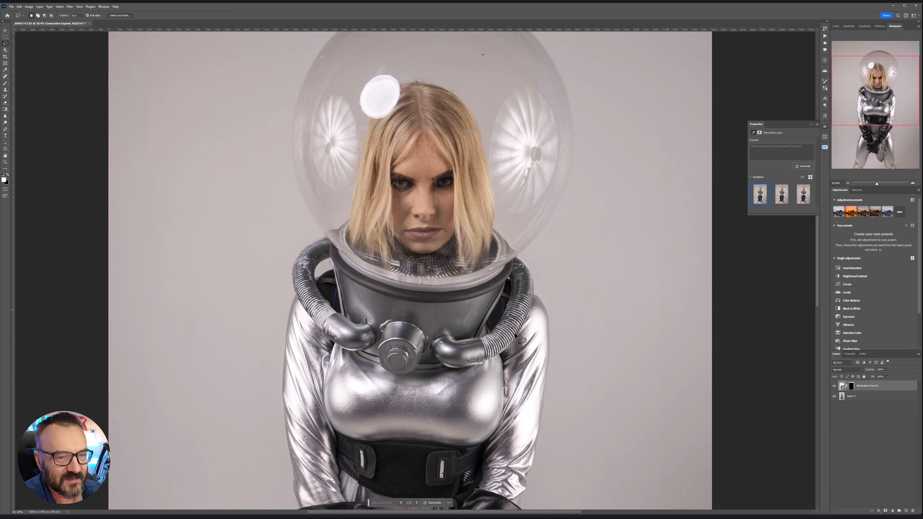
pyautogui.scroll(5, 443, 342)
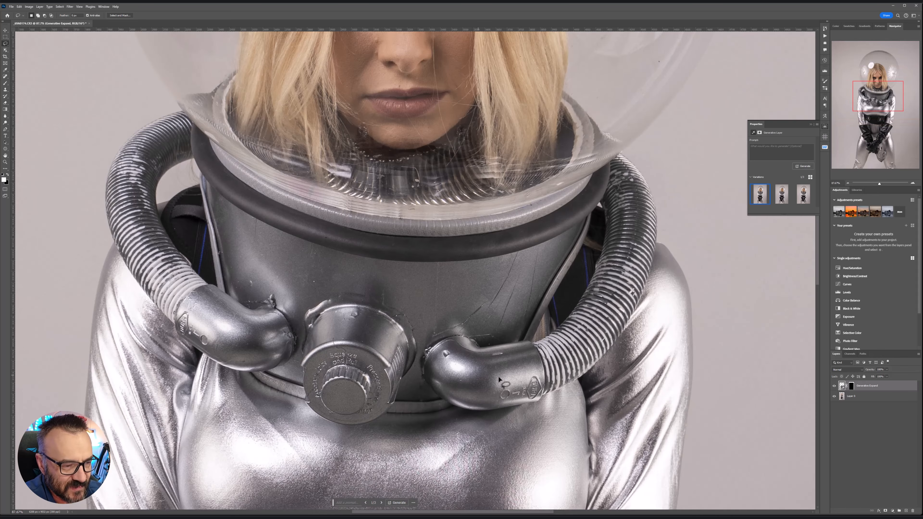
pyautogui.scroll(-1, 508, 371)
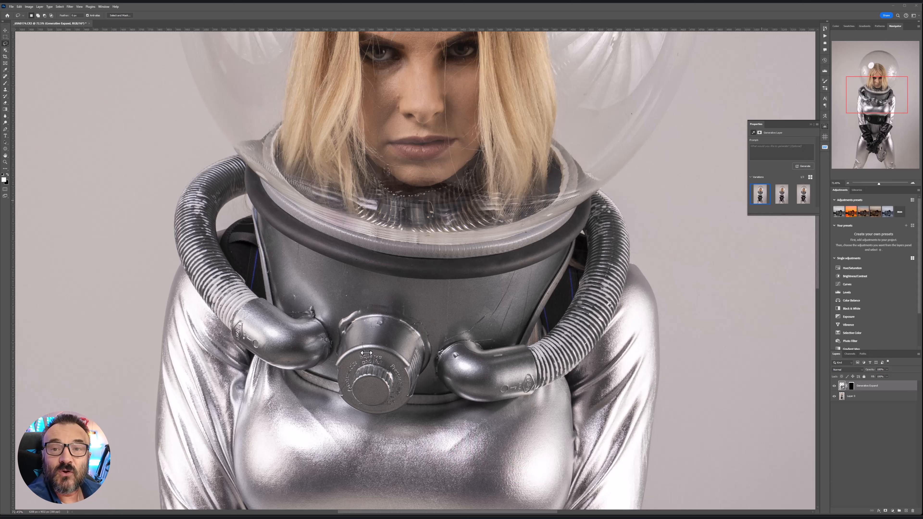
pyautogui.scroll(3, 402, 397)
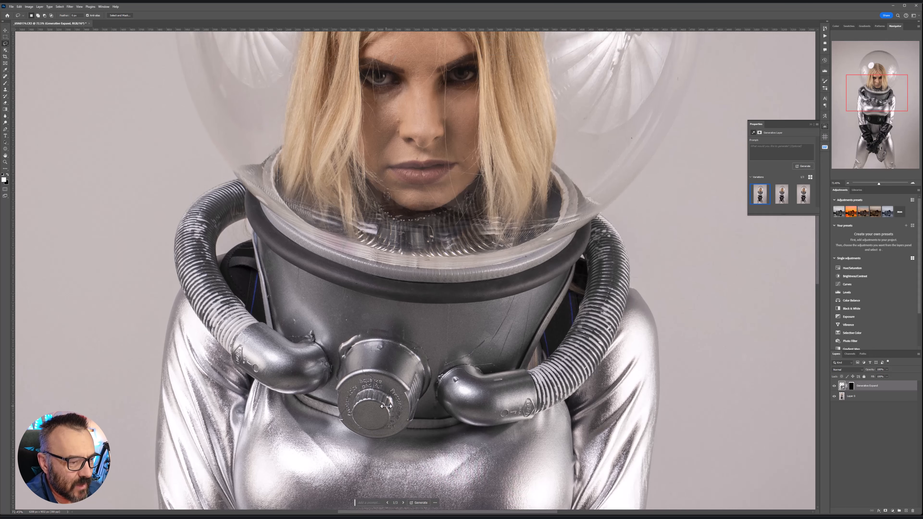
pyautogui.scroll(5, 384, 410)
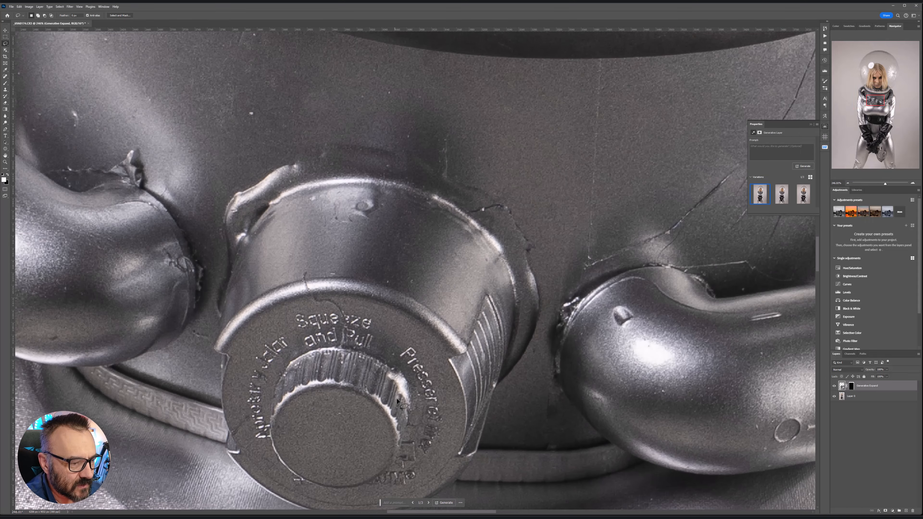
pyautogui.moveTo(405, 405); pyautogui.dragTo(452, 292)
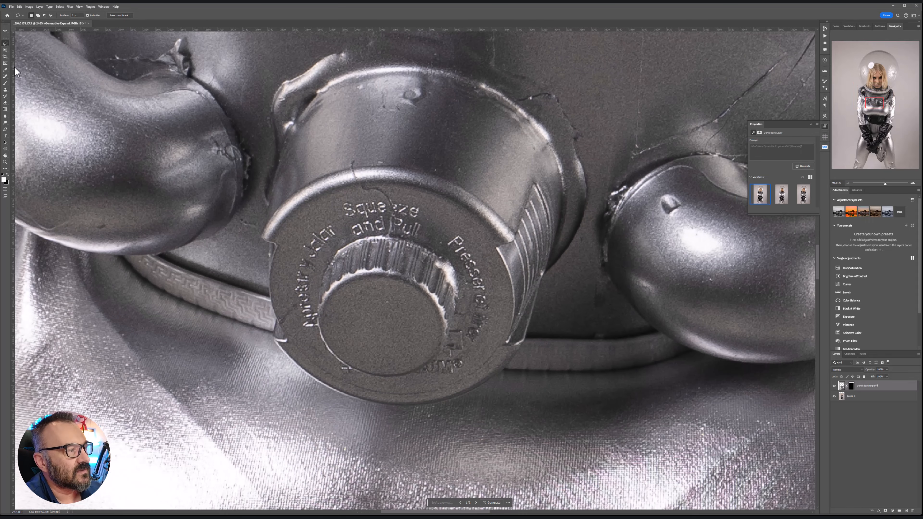
pyautogui.click(5, 77)
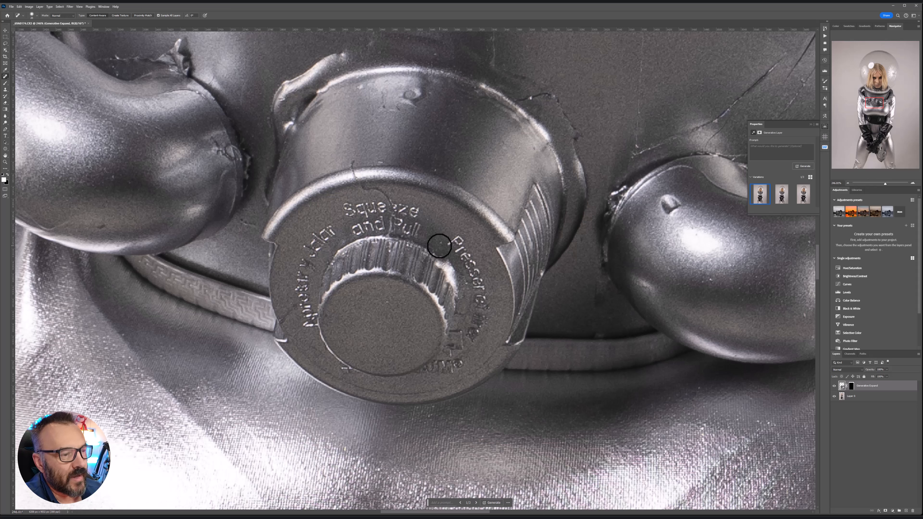
pyautogui.click(461, 242)
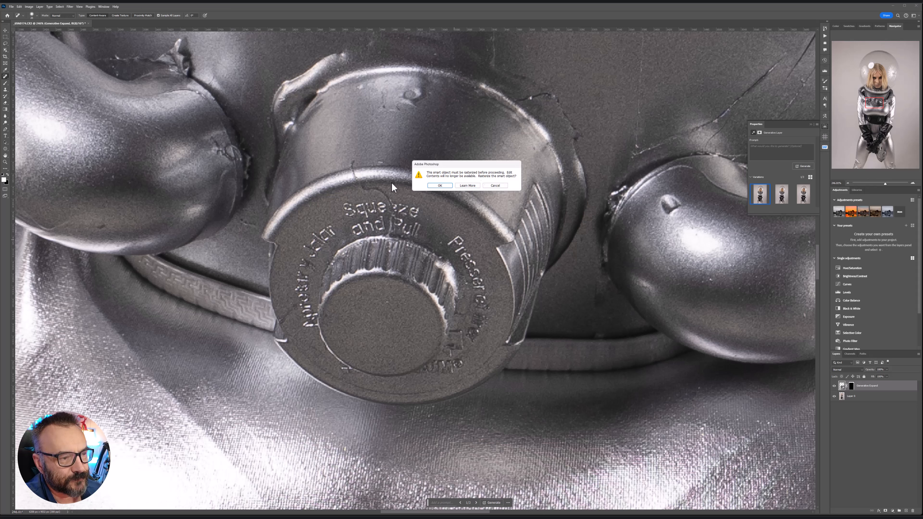
pyautogui.click(495, 186)
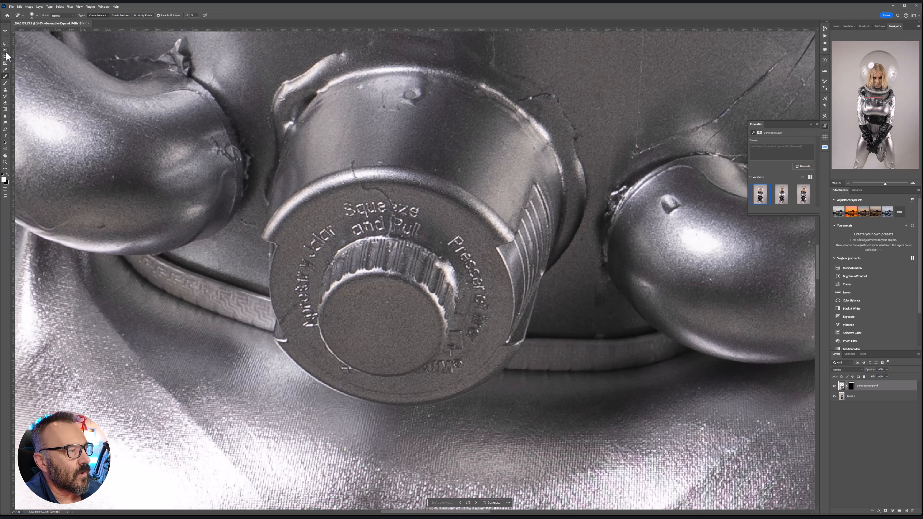
# Step: Select all the embossed lettering around the chest valve's face with the Lasso tool, including "Squeeze and Pull" and the text on both sides
pyautogui.click(6, 44)
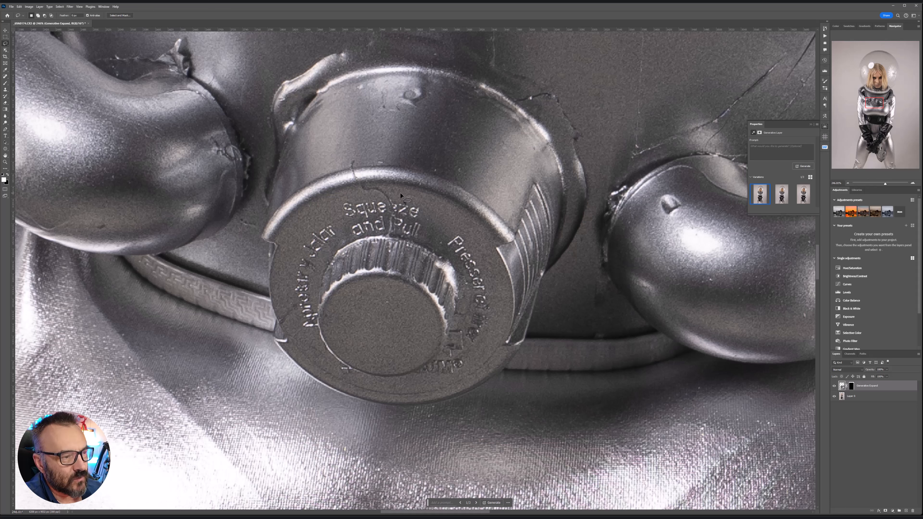
pyautogui.moveTo(401, 193)
pyautogui.mouseDown()
pyautogui.moveTo(359, 199)
pyautogui.moveTo(422, 226)
pyautogui.mouseUp()
pyautogui.hotkey('ctrl', 'd')
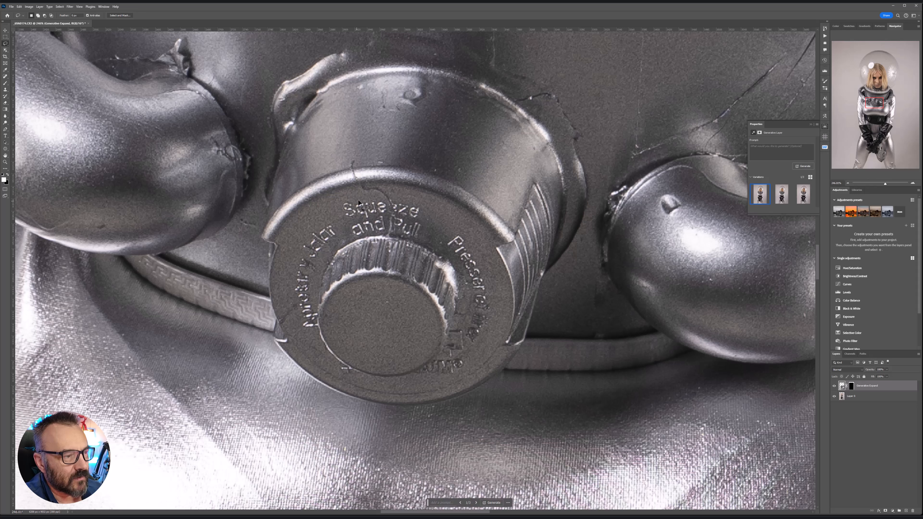
pyautogui.moveTo(364, 199); pyautogui.dragTo(336, 202)
pyautogui.moveTo(350, 241); pyautogui.dragTo(402, 239)
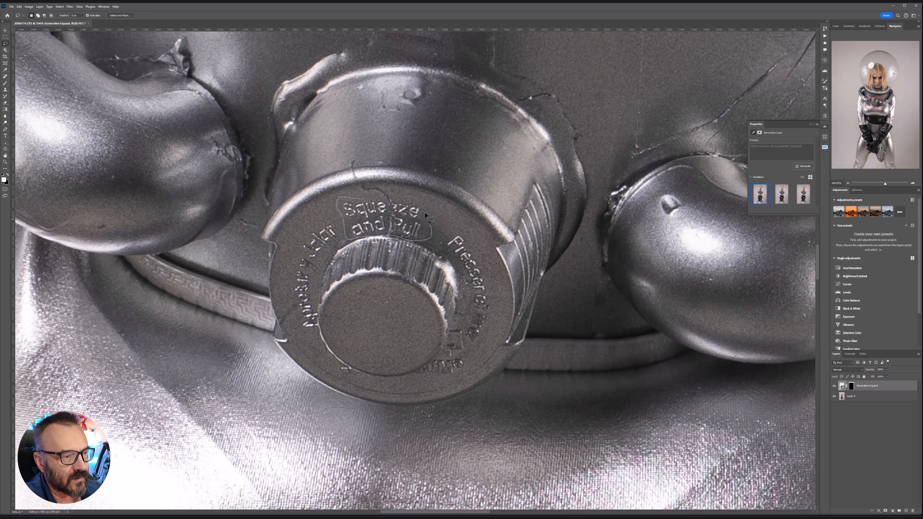
pyautogui.moveTo(372, 193); pyautogui.dragTo(374, 195)
pyautogui.moveTo(464, 228)
pyautogui.mouseDown()
pyautogui.moveTo(446, 231)
pyautogui.moveTo(444, 247)
pyautogui.moveTo(472, 297)
pyautogui.mouseUp()
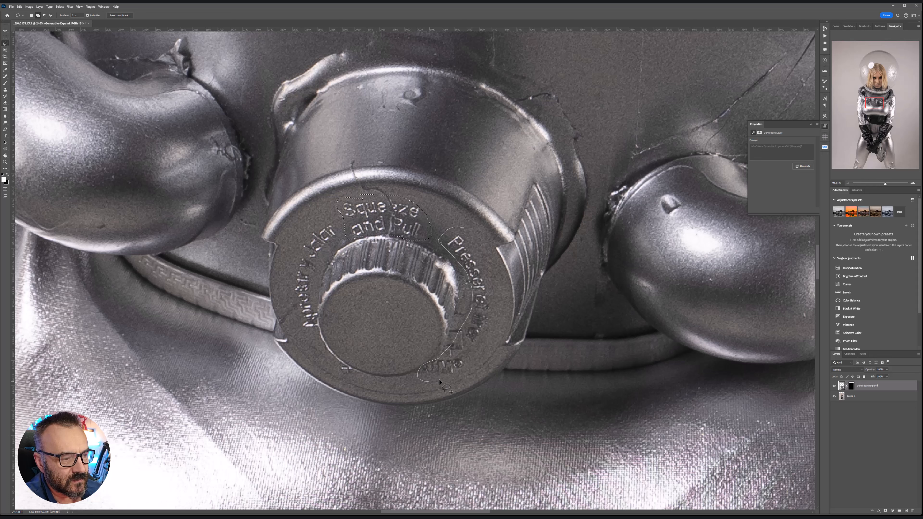
pyautogui.moveTo(460, 232); pyautogui.dragTo(461, 229)
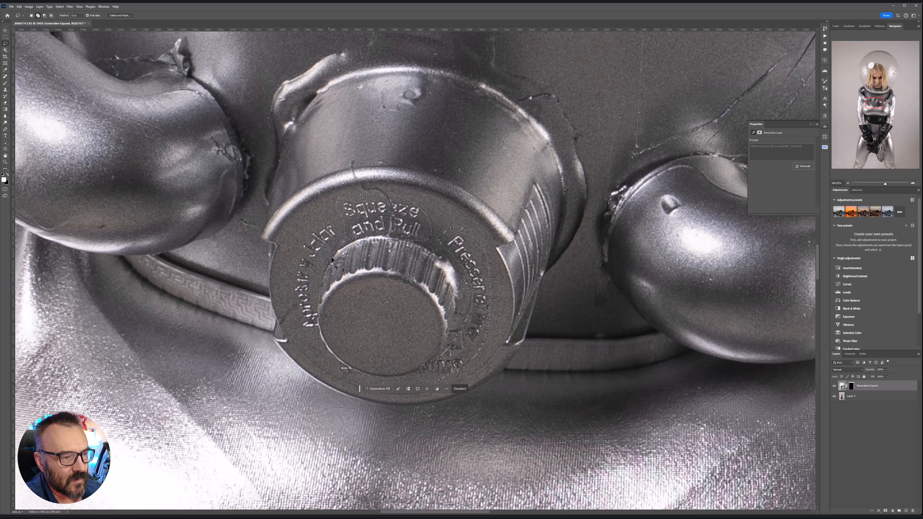
pyautogui.moveTo(331, 220); pyautogui.dragTo(295, 252)
pyautogui.moveTo(291, 312); pyautogui.dragTo(332, 221)
# Step: Add the embossed logo and markings on the right hose connector and the rough edges around its base to the selection
pyautogui.moveTo(664, 278); pyautogui.dragTo(318, 253)
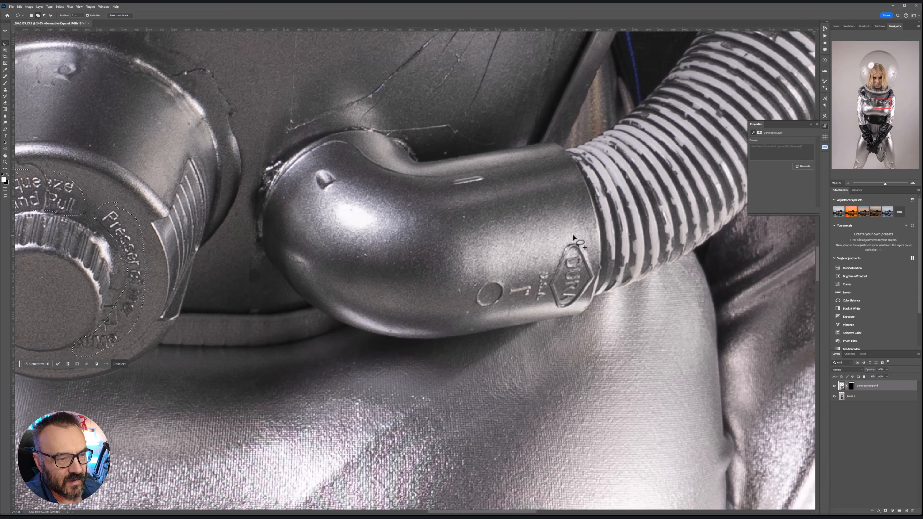
pyautogui.moveTo(573, 235)
pyautogui.mouseDown()
pyautogui.moveTo(542, 263)
pyautogui.moveTo(506, 269)
pyautogui.mouseUp()
pyautogui.moveTo(477, 308)
pyautogui.mouseDown()
pyautogui.moveTo(560, 315)
pyautogui.moveTo(587, 300)
pyautogui.moveTo(598, 270)
pyautogui.moveTo(559, 236)
pyautogui.mouseUp()
pyautogui.moveTo(299, 81)
pyautogui.mouseDown()
pyautogui.moveTo(375, 194)
pyautogui.moveTo(407, 266)
pyautogui.mouseUp()
pyautogui.moveTo(286, 224)
pyautogui.mouseDown()
pyautogui.moveTo(251, 231)
pyautogui.moveTo(313, 279)
pyautogui.mouseUp()
pyautogui.moveTo(338, 337)
pyautogui.mouseDown()
pyautogui.moveTo(318, 415)
pyautogui.moveTo(339, 413)
pyautogui.moveTo(351, 381)
pyautogui.moveTo(356, 320)
pyautogui.mouseUp()
pyautogui.moveTo(326, 255); pyautogui.dragTo(297, 227)
# Step: Add the torn edges around the valve's upper rim and beside the left hose connector to the selection
pyautogui.moveTo(98, 235)
pyautogui.mouseDown()
pyautogui.moveTo(419, 223)
pyautogui.moveTo(540, 194)
pyautogui.moveTo(378, 196)
pyautogui.moveTo(338, 311)
pyautogui.moveTo(358, 329)
pyautogui.moveTo(415, 226)
pyautogui.moveTo(472, 210)
pyautogui.mouseUp()
pyautogui.moveTo(282, 188)
pyautogui.mouseDown()
pyautogui.moveTo(207, 198)
pyautogui.moveTo(203, 222)
pyautogui.moveTo(252, 223)
pyautogui.moveTo(306, 262)
pyautogui.moveTo(322, 292)
pyautogui.moveTo(309, 359)
pyautogui.moveTo(334, 355)
pyautogui.moveTo(318, 211)
pyautogui.moveTo(283, 186)
pyautogui.mouseUp()
pyautogui.hscroll(-8, 254, 283)
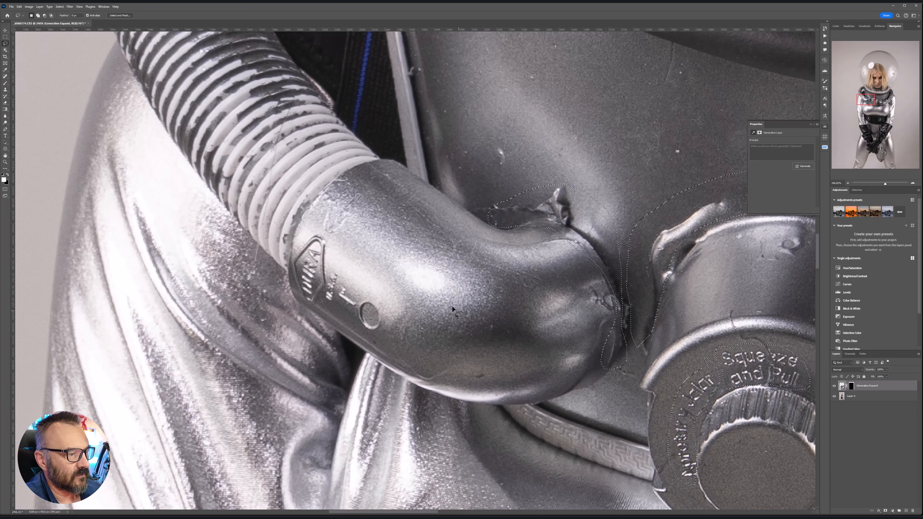
# Step: Add the embossed logo and circle on the left hose connector and the blue stripe on the strap beside it to the selection
pyautogui.moveTo(297, 263); pyautogui.dragTo(302, 302)
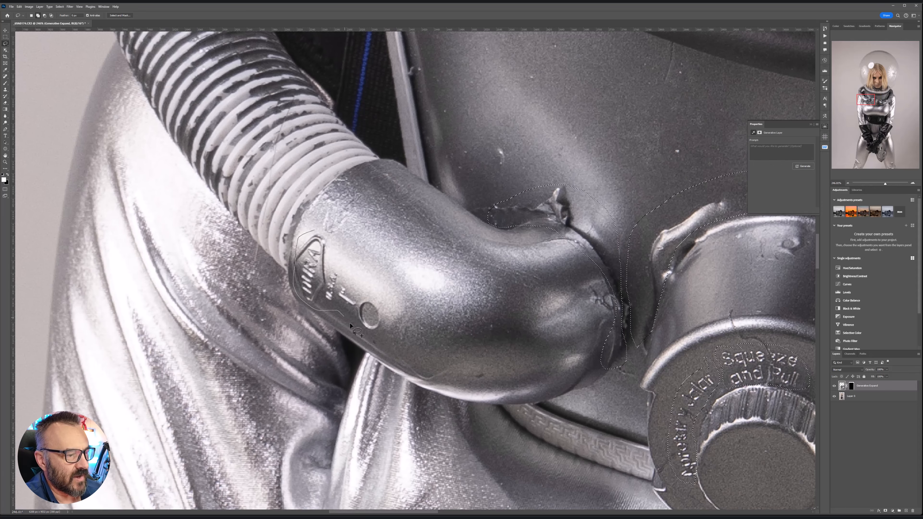
pyautogui.moveTo(330, 230); pyautogui.dragTo(331, 230)
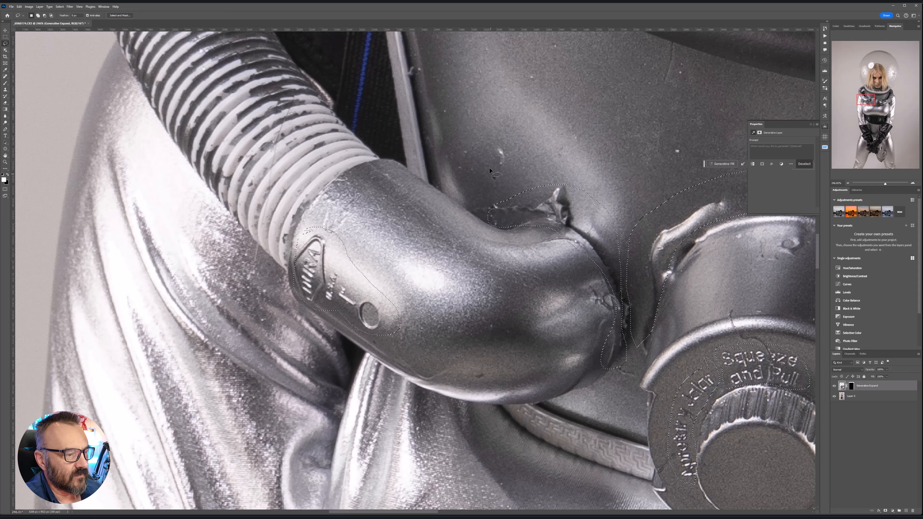
pyautogui.scroll(6, 400, 291)
pyautogui.scroll(1, 440, 286)
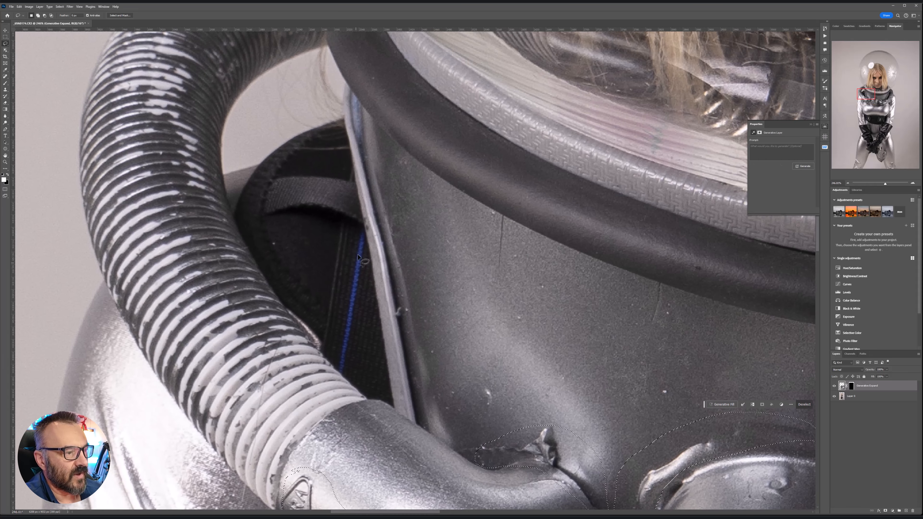
pyautogui.moveTo(357, 227)
pyautogui.mouseDown()
pyautogui.moveTo(341, 354)
pyautogui.moveTo(358, 364)
pyautogui.moveTo(359, 226)
pyautogui.mouseUp()
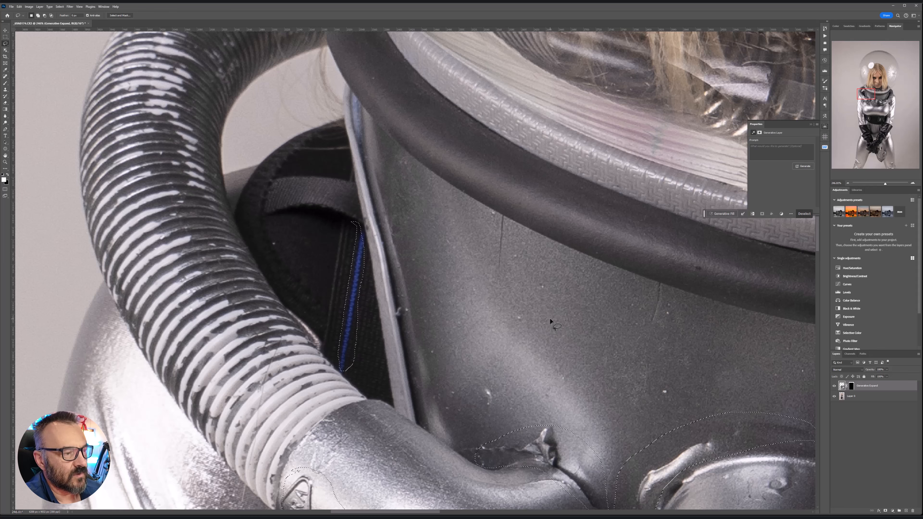
# Step: Add the two blue stripes on the dark strap behind the right hose to the selection
pyautogui.moveTo(567, 327)
pyautogui.mouseDown()
pyautogui.moveTo(499, 336)
pyautogui.moveTo(174, 260)
pyautogui.mouseUp()
pyautogui.moveTo(605, 283); pyautogui.dragTo(219, 320)
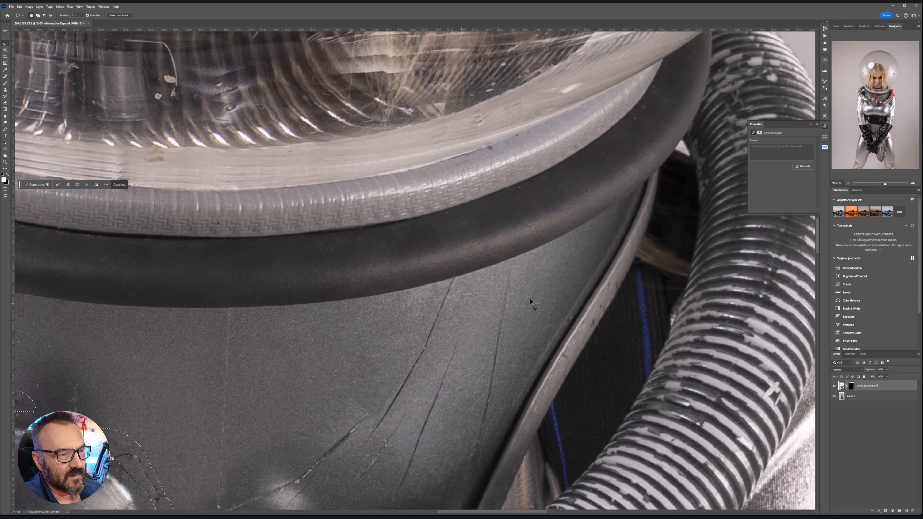
pyautogui.moveTo(505, 299); pyautogui.dragTo(201, 255)
pyautogui.moveTo(323, 177); pyautogui.dragTo(373, 55)
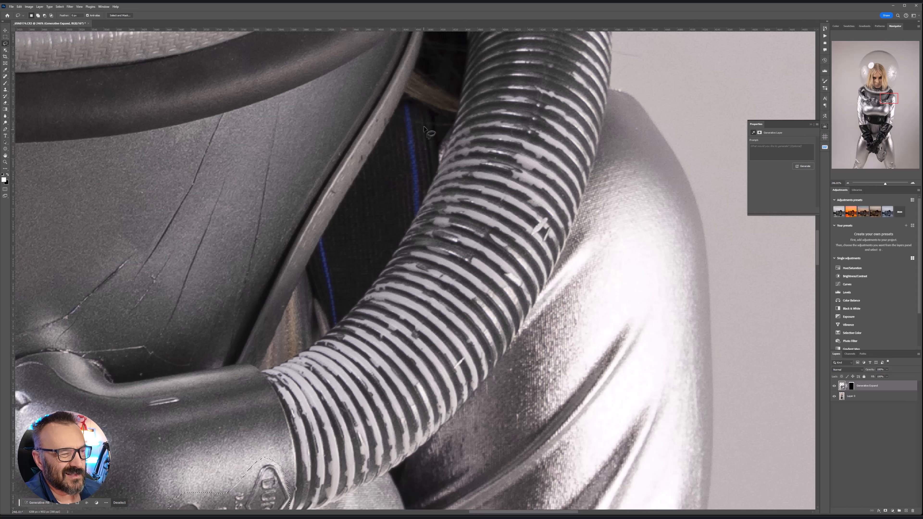
pyautogui.moveTo(411, 106)
pyautogui.mouseDown()
pyautogui.moveTo(418, 212)
pyautogui.moveTo(420, 106)
pyautogui.moveTo(410, 102)
pyautogui.mouseUp()
pyautogui.moveTo(326, 239)
pyautogui.mouseDown()
pyautogui.moveTo(319, 250)
pyautogui.moveTo(336, 326)
pyautogui.moveTo(338, 270)
pyautogui.moveTo(326, 236)
pyautogui.mouseUp()
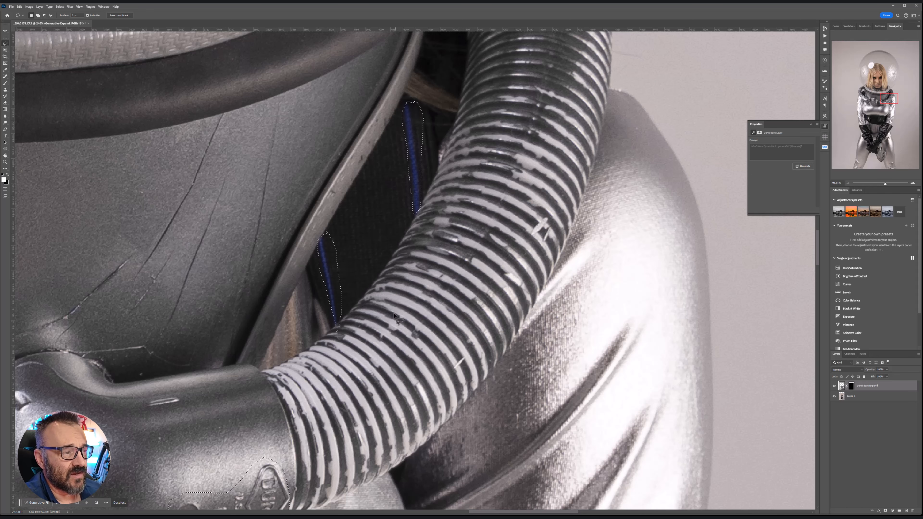
# Step: Add the diagonal creases on both sides of the silver chest fabric beneath the hose connectors to the selection
pyautogui.scroll(-6, 390, 373)
pyautogui.hscroll(-2, 391, 373)
pyautogui.scroll(-8, 365, 283)
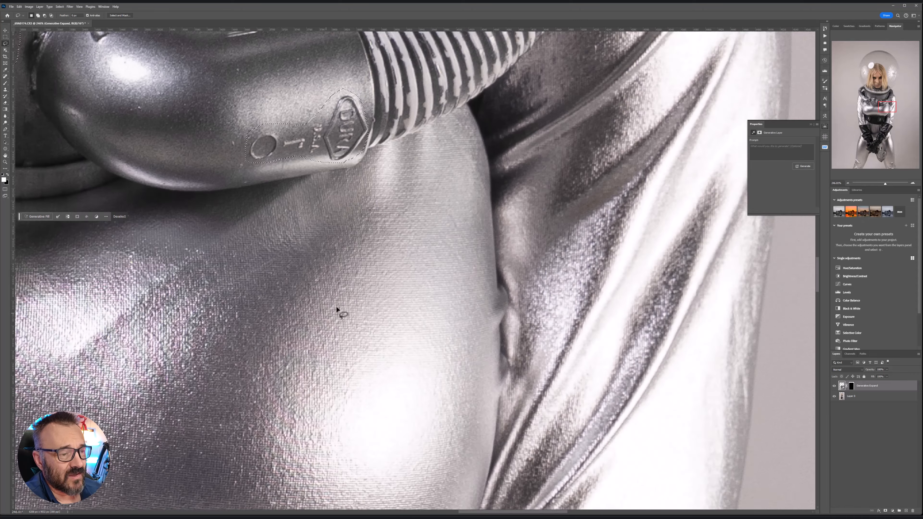
pyautogui.hscroll(-3, 398, 281)
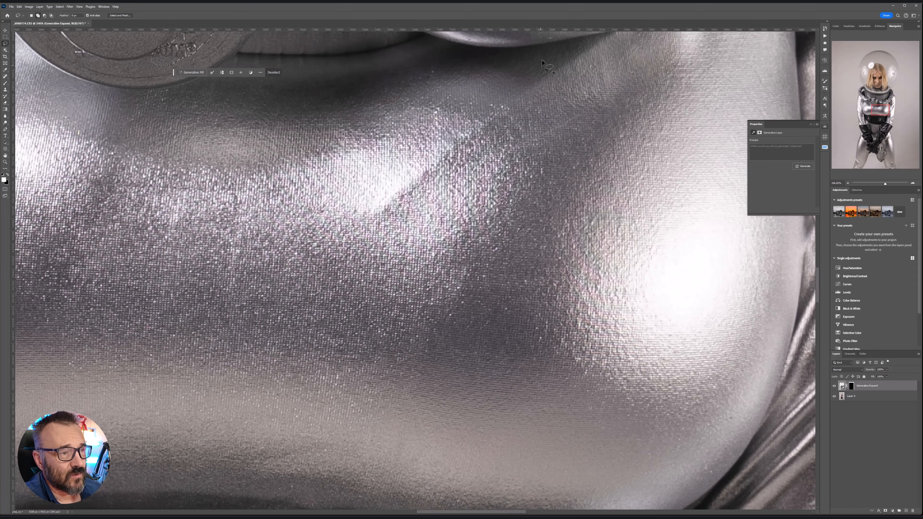
pyautogui.moveTo(541, 60)
pyautogui.mouseDown()
pyautogui.moveTo(403, 152)
pyautogui.moveTo(362, 219)
pyautogui.moveTo(436, 187)
pyautogui.moveTo(572, 67)
pyautogui.moveTo(525, 70)
pyautogui.mouseUp()
pyautogui.moveTo(409, 232); pyautogui.dragTo(525, 259)
pyautogui.hscroll(-8, 525, 259)
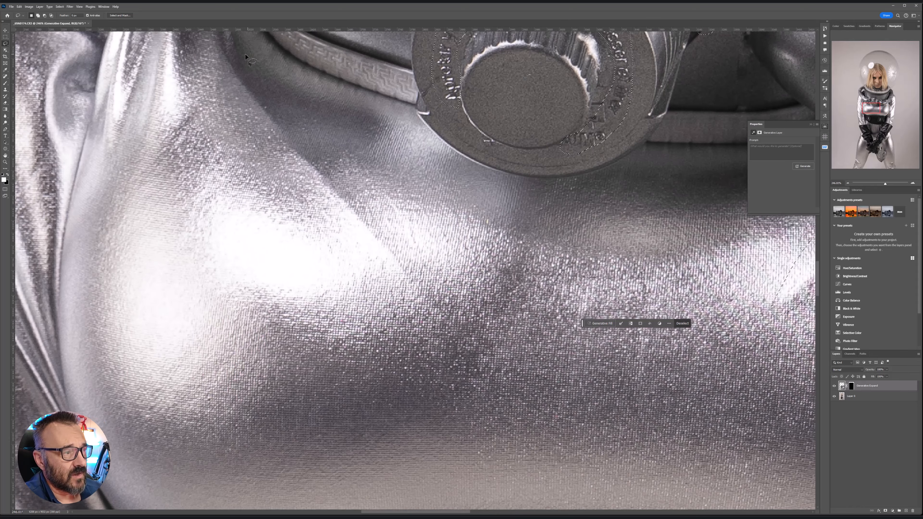
pyautogui.moveTo(234, 54); pyautogui.dragTo(232, 54)
pyautogui.moveTo(242, 108)
pyautogui.mouseDown()
pyautogui.moveTo(376, 289)
pyautogui.moveTo(410, 316)
pyautogui.moveTo(448, 320)
pyautogui.mouseUp()
pyautogui.moveTo(267, 87); pyautogui.dragTo(263, 77)
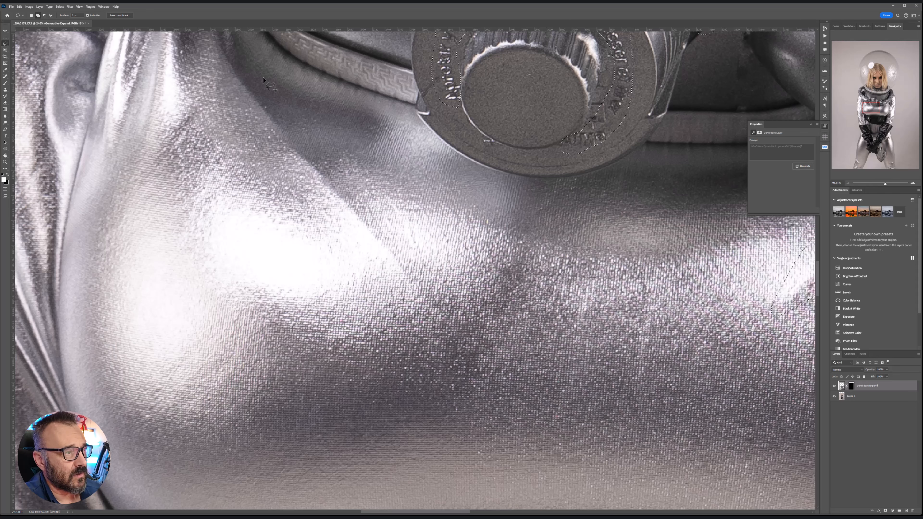
# Step: Add both branded belt patches and their blue-striped straps to the selection
pyautogui.scroll(-5, 495, 159)
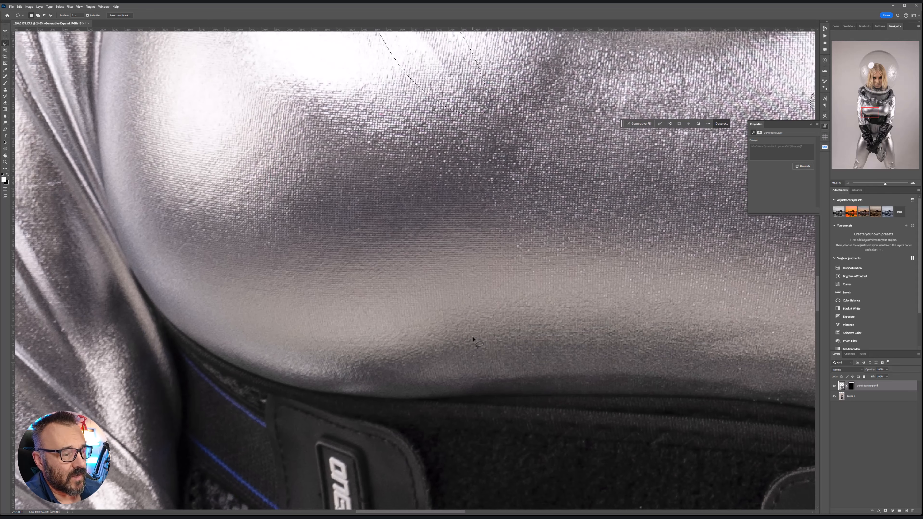
pyautogui.scroll(-7, 472, 335)
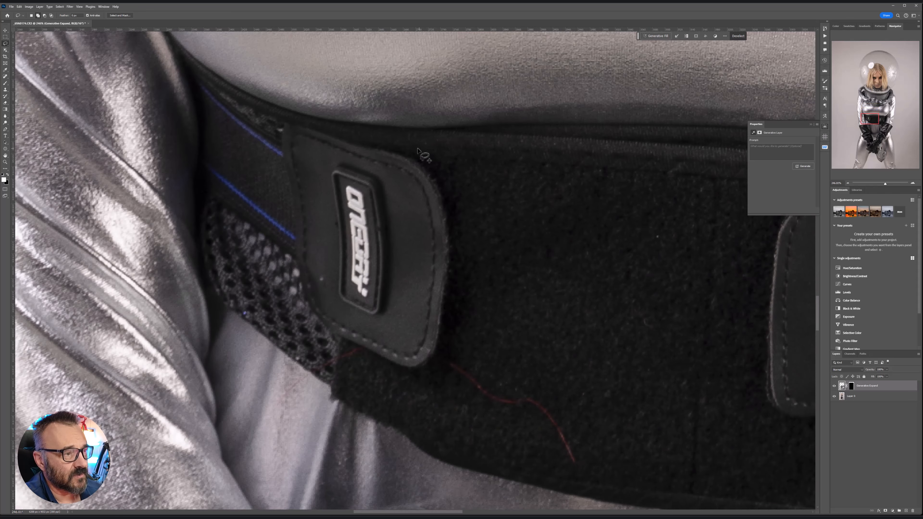
pyautogui.moveTo(418, 149)
pyautogui.mouseDown()
pyautogui.moveTo(323, 124)
pyautogui.moveTo(289, 120)
pyautogui.moveTo(273, 131)
pyautogui.moveTo(206, 86)
pyautogui.moveTo(206, 170)
pyautogui.moveTo(233, 220)
pyautogui.moveTo(270, 243)
pyautogui.moveTo(323, 338)
pyautogui.moveTo(396, 378)
pyautogui.moveTo(439, 362)
pyautogui.moveTo(451, 276)
pyautogui.moveTo(449, 198)
pyautogui.moveTo(418, 149)
pyautogui.mouseUp()
pyautogui.hscroll(1, 636, 298)
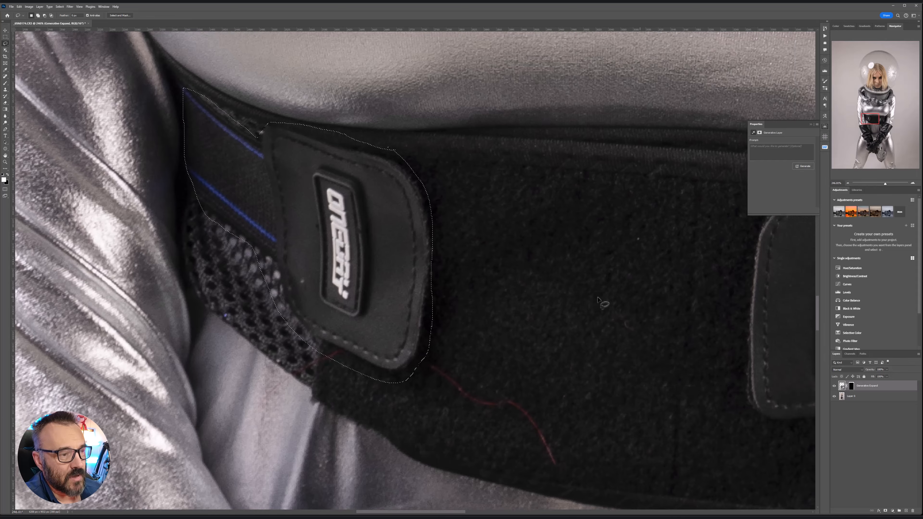
pyautogui.hscroll(10, 599, 302)
pyautogui.moveTo(612, 124)
pyautogui.mouseDown()
pyautogui.moveTo(491, 168)
pyautogui.moveTo(445, 143)
pyautogui.moveTo(398, 138)
pyautogui.moveTo(286, 172)
pyautogui.moveTo(275, 276)
pyautogui.moveTo(282, 350)
pyautogui.moveTo(328, 405)
pyautogui.moveTo(464, 371)
pyautogui.moveTo(488, 334)
pyautogui.moveTo(550, 307)
pyautogui.moveTo(623, 253)
pyautogui.moveTo(640, 216)
pyautogui.moveTo(641, 123)
pyautogui.moveTo(611, 124)
pyautogui.mouseUp()
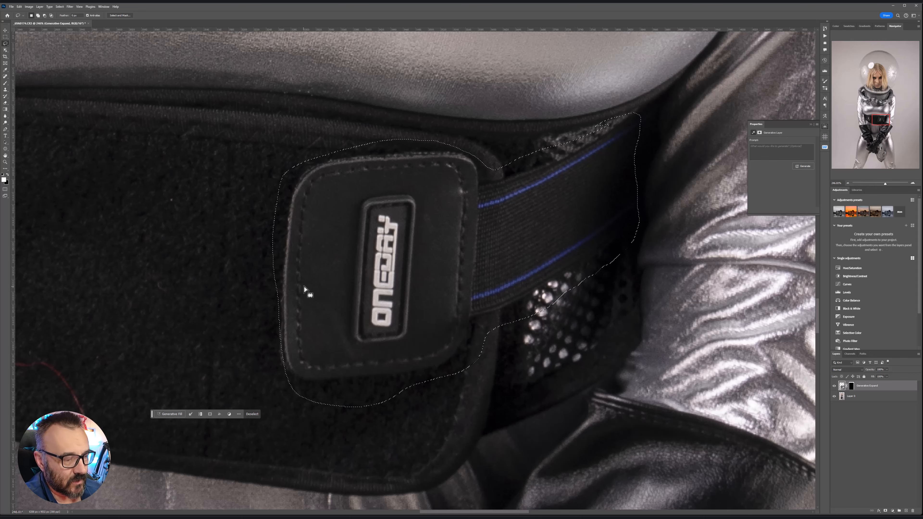
# Step: Run Generative Fill with an empty prompt on all the selected areas at once
pyautogui.scroll(-8, 304, 290)
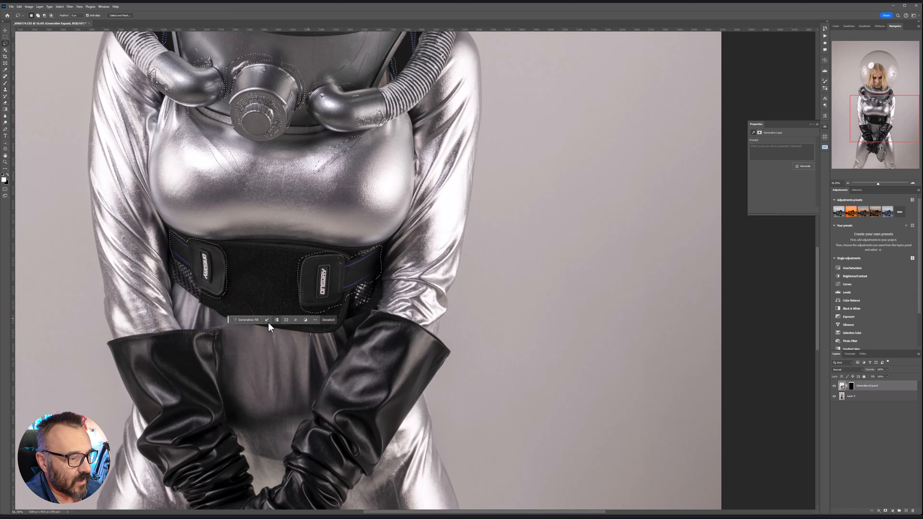
pyautogui.click(247, 320)
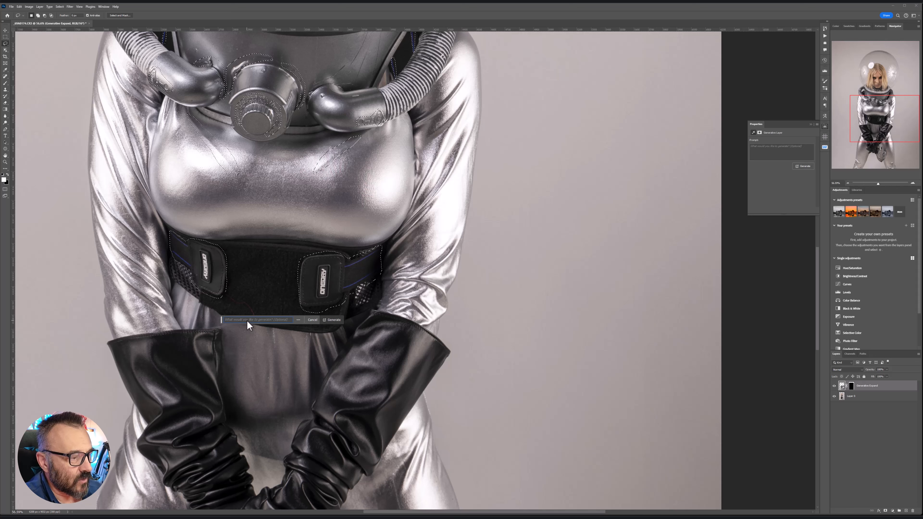
pyautogui.click(337, 320)
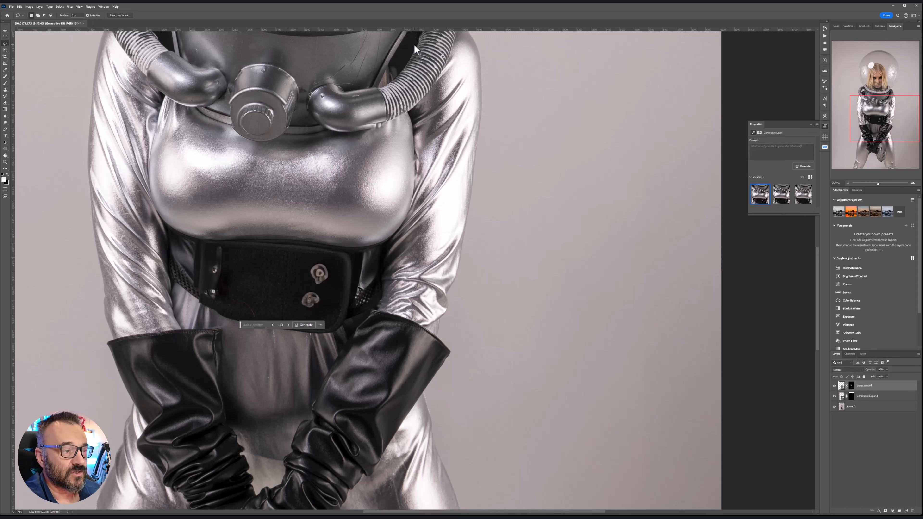
# Step: Examine the generated result across the suit, from the legs and belt up to the chest valve and hose connectors
pyautogui.moveTo(288, 187); pyautogui.dragTo(401, 261)
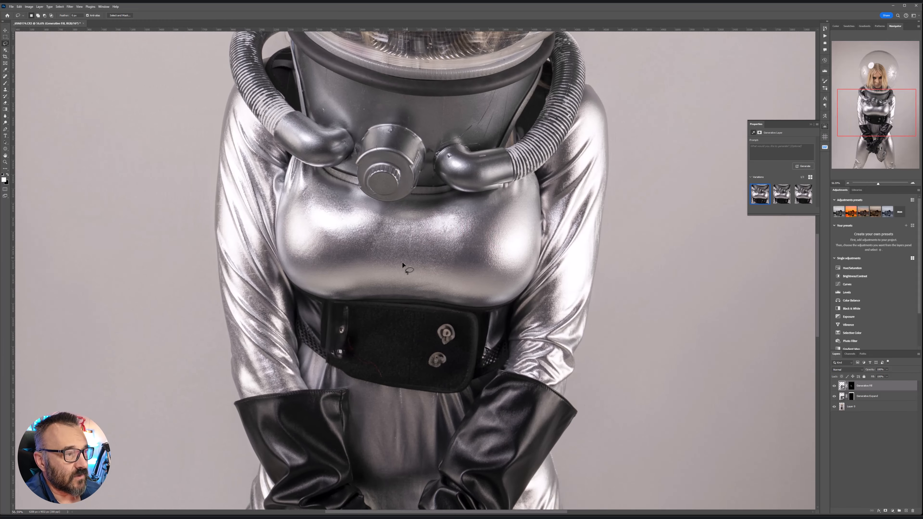
pyautogui.press('pageup')
pyautogui.press('pageup')
pyautogui.press('pagedown')
pyautogui.press('pagedown')
pyautogui.press('pagedown')
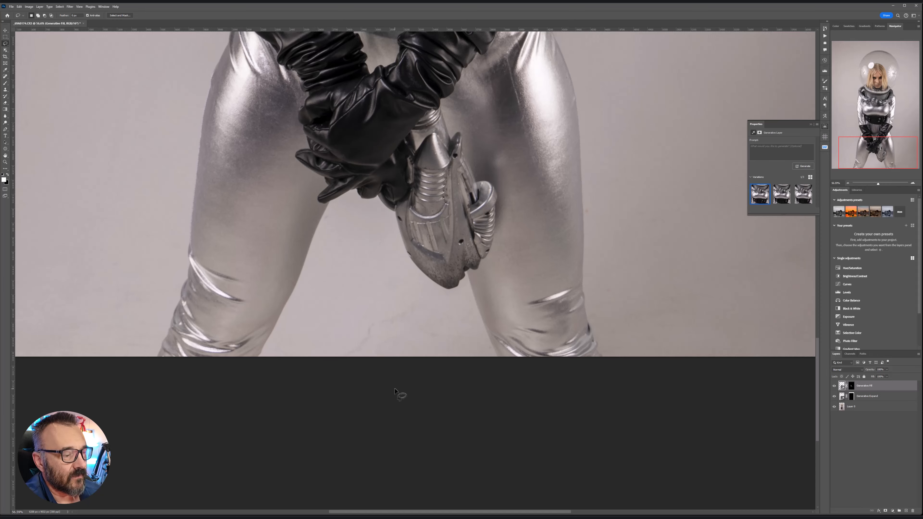
pyautogui.scroll(3, 318, 128)
pyautogui.moveTo(365, 155); pyautogui.dragTo(344, 459)
pyautogui.moveTo(336, 162); pyautogui.dragTo(331, 488)
pyautogui.moveTo(308, 147); pyautogui.dragTo(327, 387)
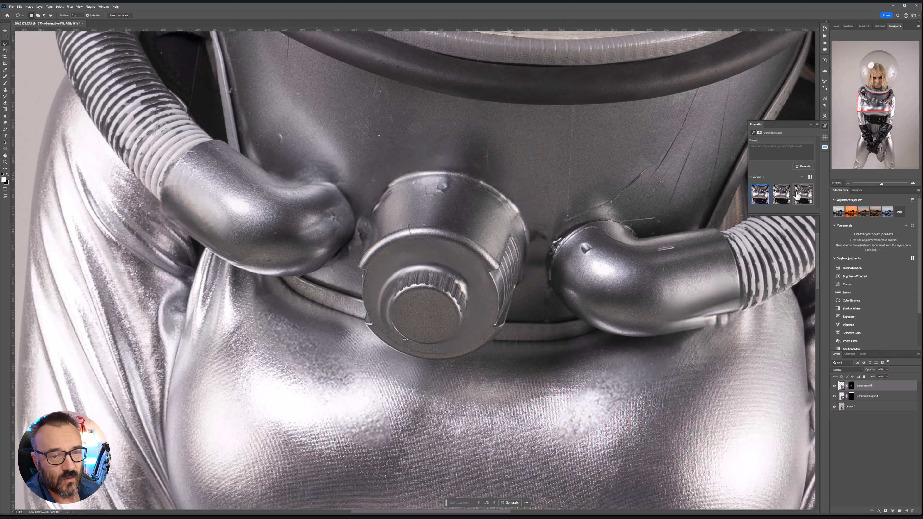
# Step: Compare the fill variations around the valve, hose connectors and belt, and inspect the texture of the filled chest creases
pyautogui.click(784, 195)
pyautogui.click(803, 195)
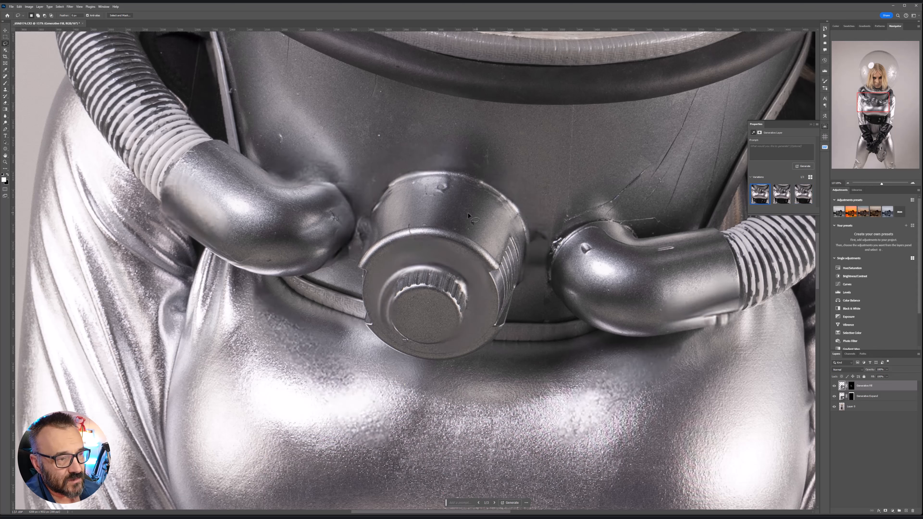
pyautogui.moveTo(583, 313); pyautogui.dragTo(376, 186)
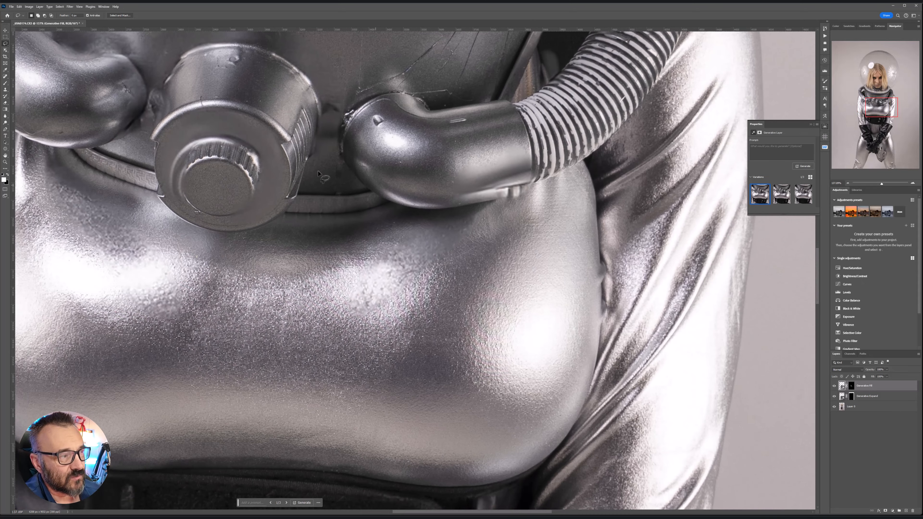
pyautogui.moveTo(399, 377); pyautogui.dragTo(355, 270)
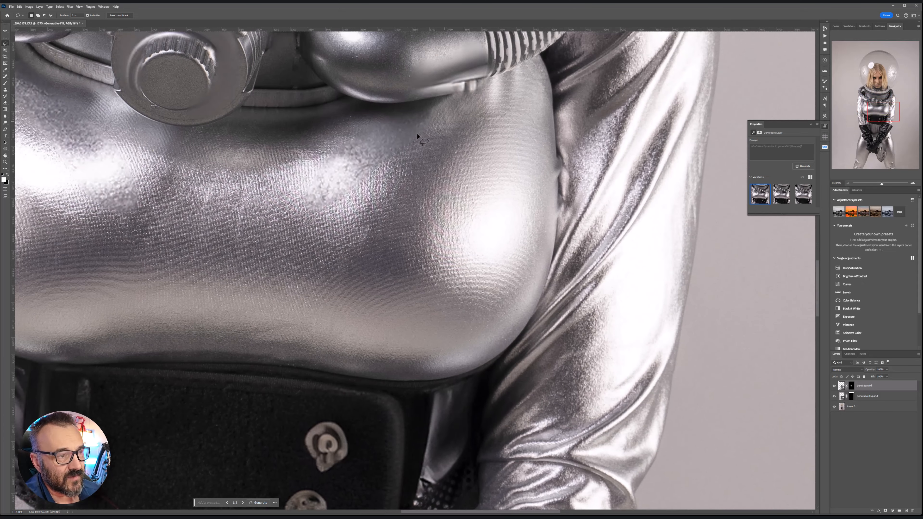
pyautogui.moveTo(246, 221); pyautogui.dragTo(448, 301)
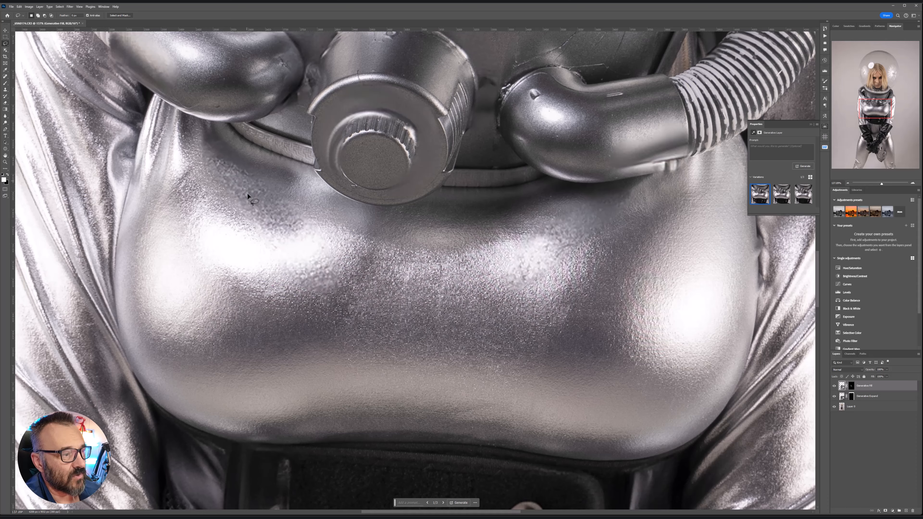
pyautogui.moveTo(663, 196); pyautogui.dragTo(586, 209)
pyautogui.moveTo(484, 278); pyautogui.dragTo(563, 80)
pyautogui.moveTo(511, 359); pyautogui.dragTo(491, 99)
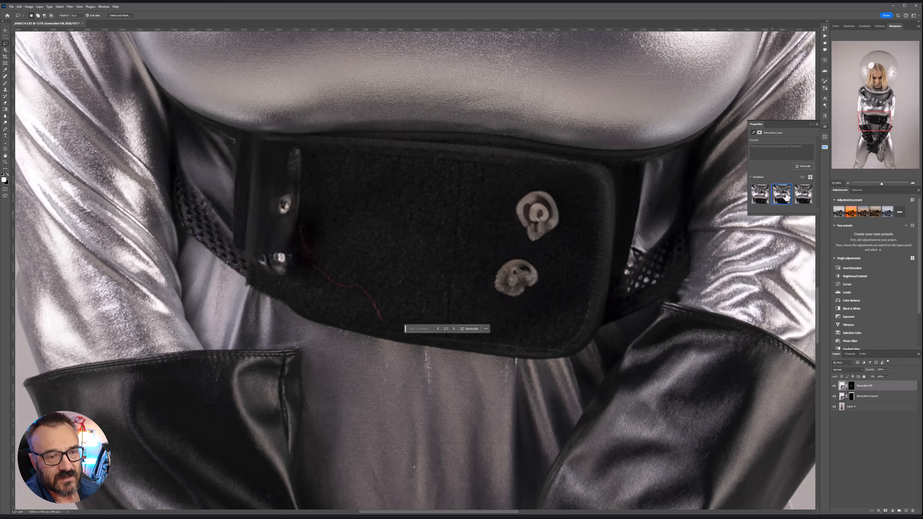
# Step: Preview the third variation on the belt, and delete the Generative Fill layer
pyautogui.click(805, 195)
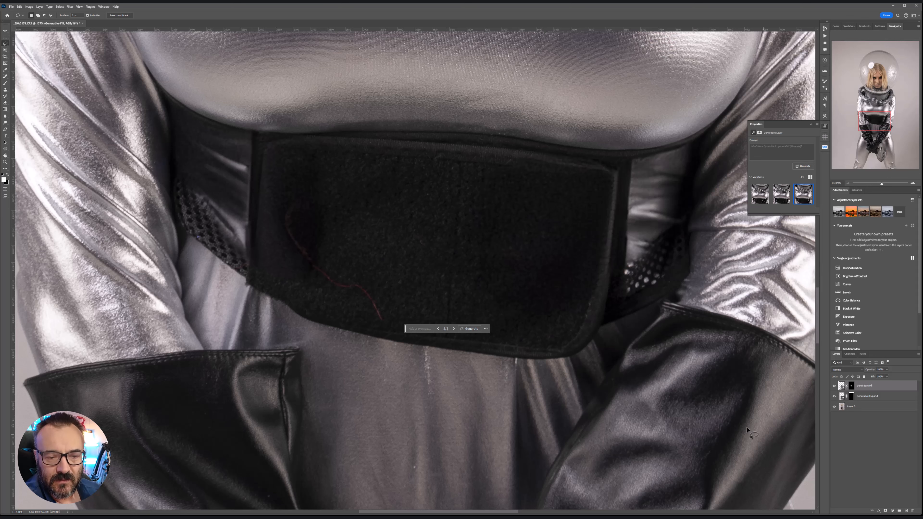
pyautogui.click(914, 511)
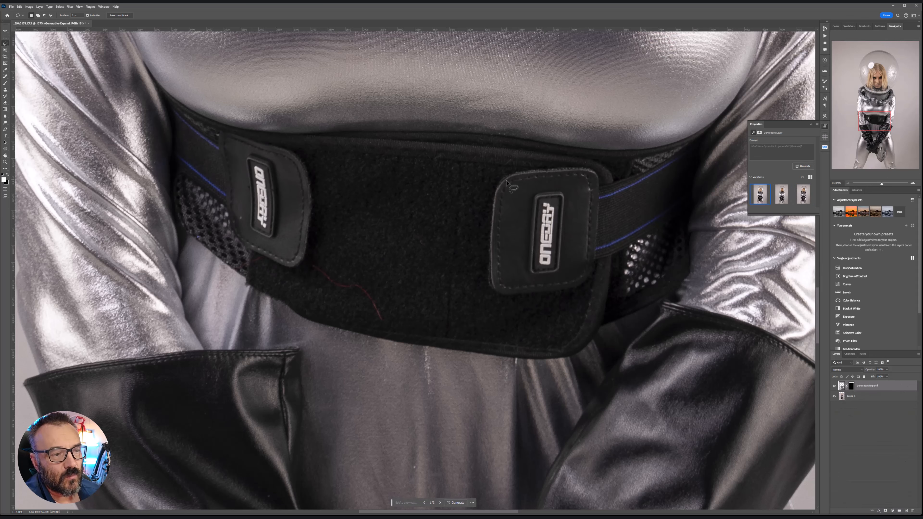
# Step: Select only the embossed logo and markings on the right hose connector, run Generative Fill without a prompt, and choose the second variation
pyautogui.scroll(10, 510, 218)
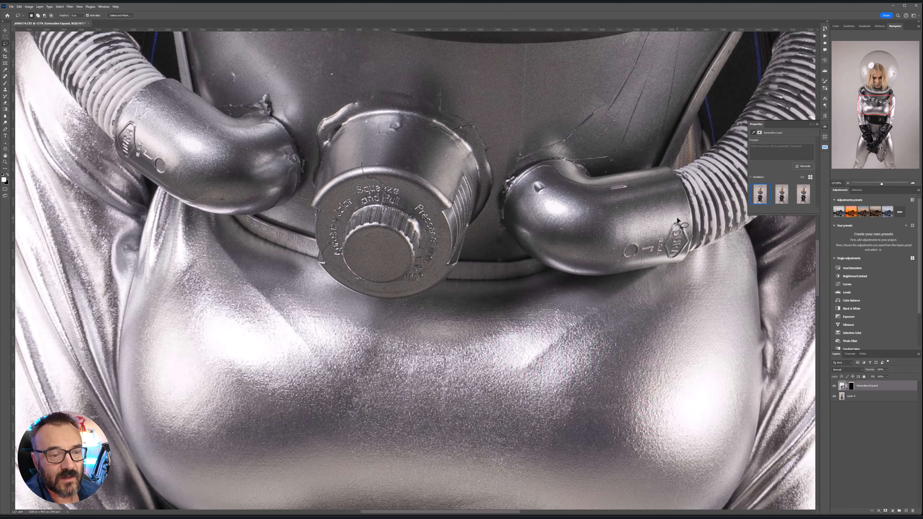
pyautogui.moveTo(622, 260)
pyautogui.mouseDown()
pyautogui.moveTo(682, 259)
pyautogui.moveTo(693, 239)
pyautogui.moveTo(692, 221)
pyautogui.mouseUp()
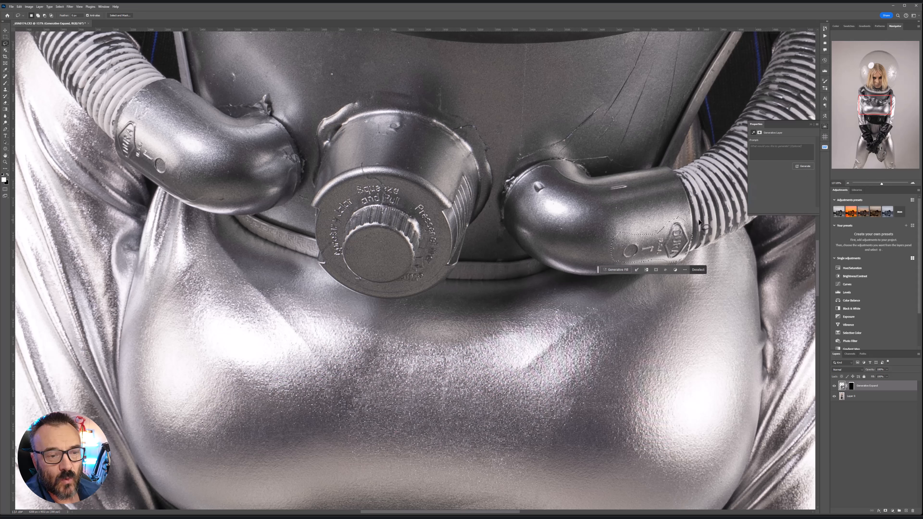
pyautogui.click(617, 269)
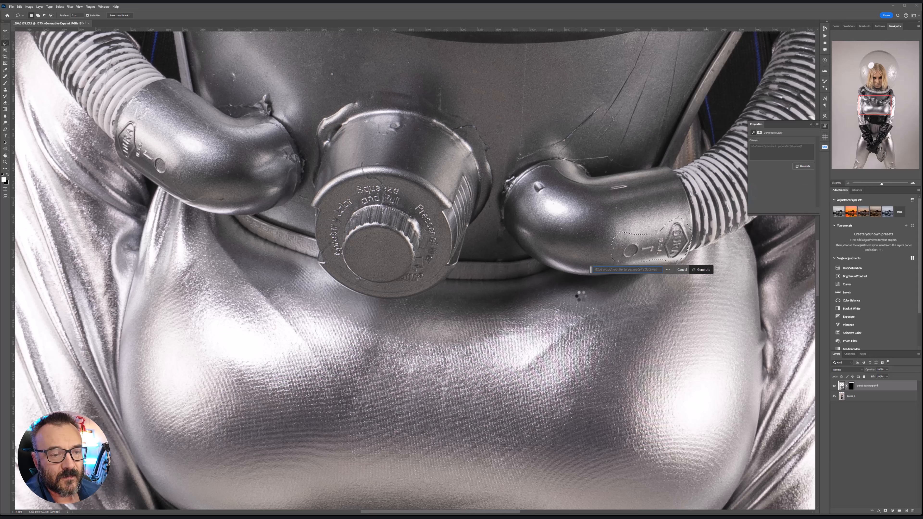
pyautogui.press('Return')
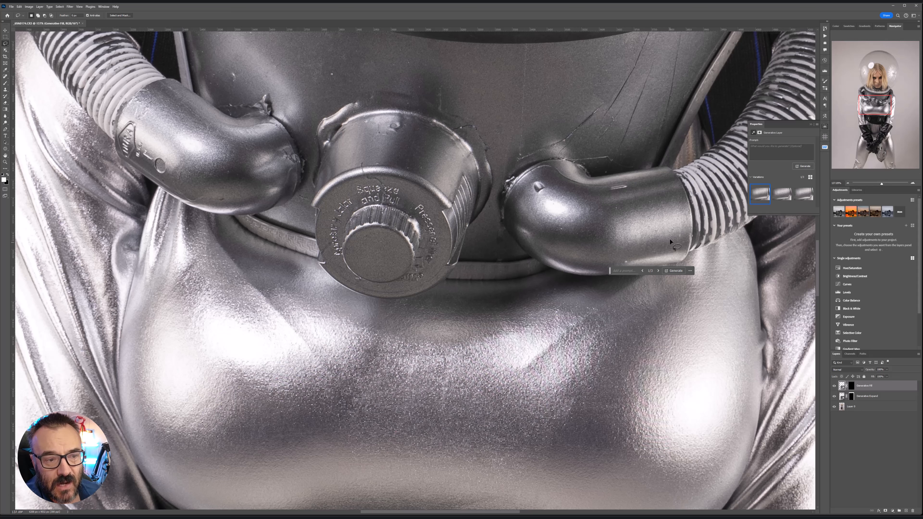
pyautogui.click(782, 194)
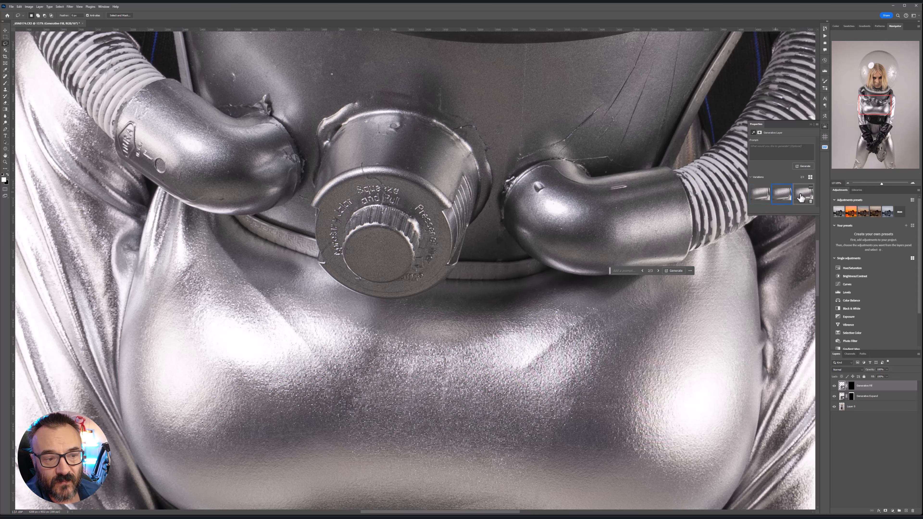
pyautogui.scroll(20, 680, 243)
pyautogui.scroll(-20, 679, 244)
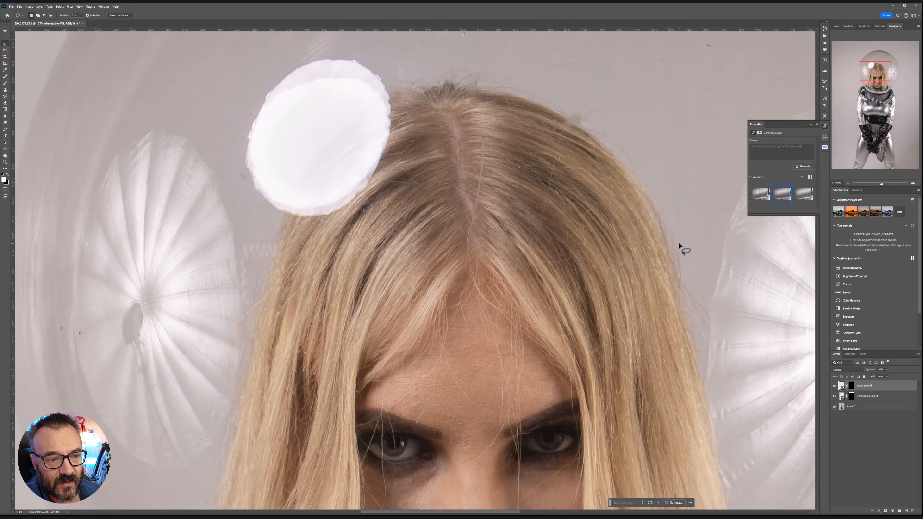
pyautogui.scroll(20, 679, 244)
pyautogui.scroll(-10, 679, 245)
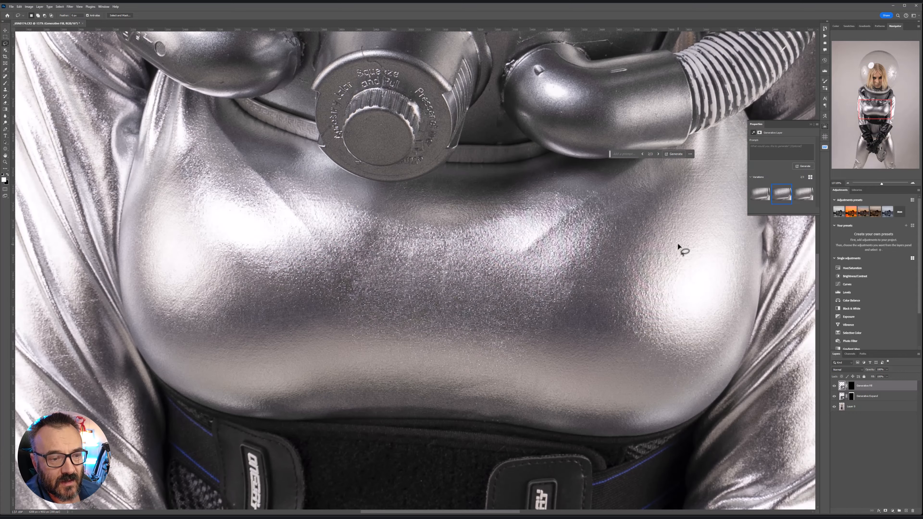
# Step: Select the embossed lettering around the chest valve's knob, run Generative Fill without a prompt, and choose the third variation
pyautogui.scroll(5, 670, 171)
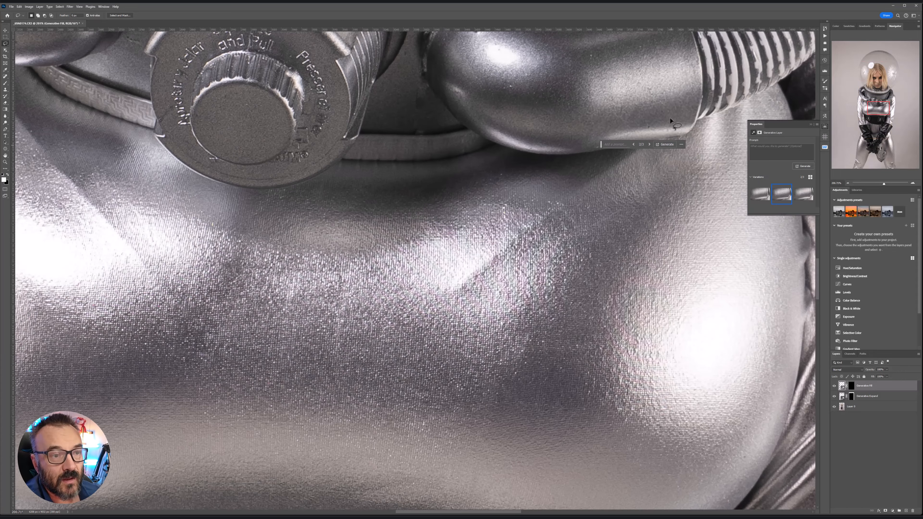
pyautogui.moveTo(496, 133); pyautogui.dragTo(692, 267)
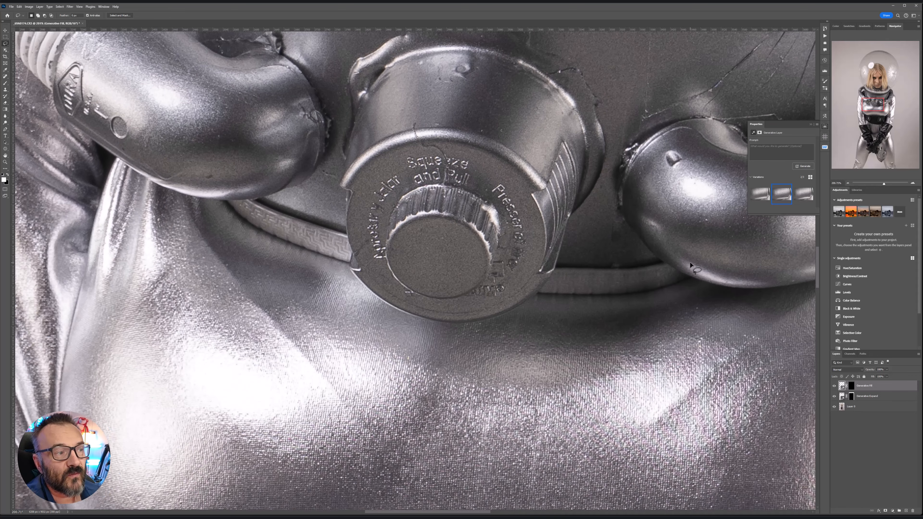
pyautogui.moveTo(420, 152)
pyautogui.mouseDown()
pyautogui.moveTo(402, 167)
pyautogui.moveTo(409, 180)
pyautogui.moveTo(467, 187)
pyautogui.moveTo(484, 182)
pyautogui.moveTo(475, 159)
pyautogui.moveTo(426, 153)
pyautogui.moveTo(491, 178)
pyautogui.moveTo(496, 210)
pyautogui.mouseUp()
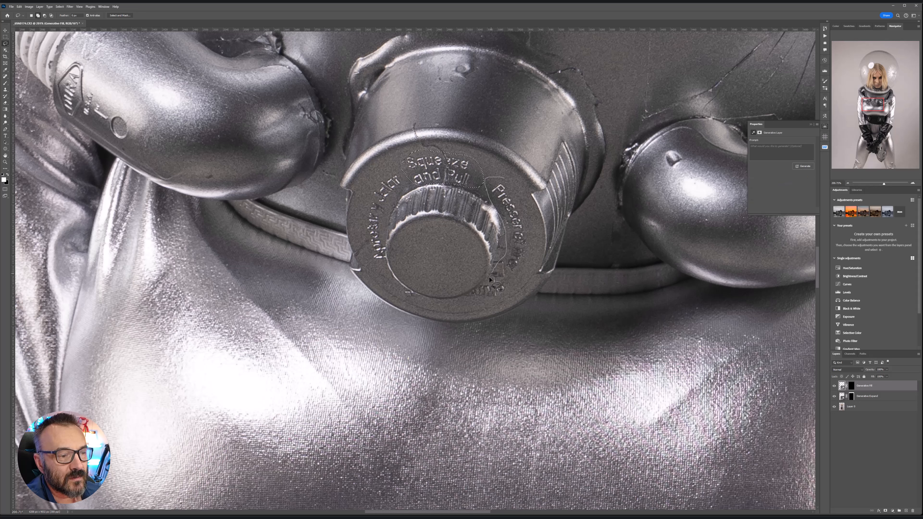
pyautogui.press('Escape')
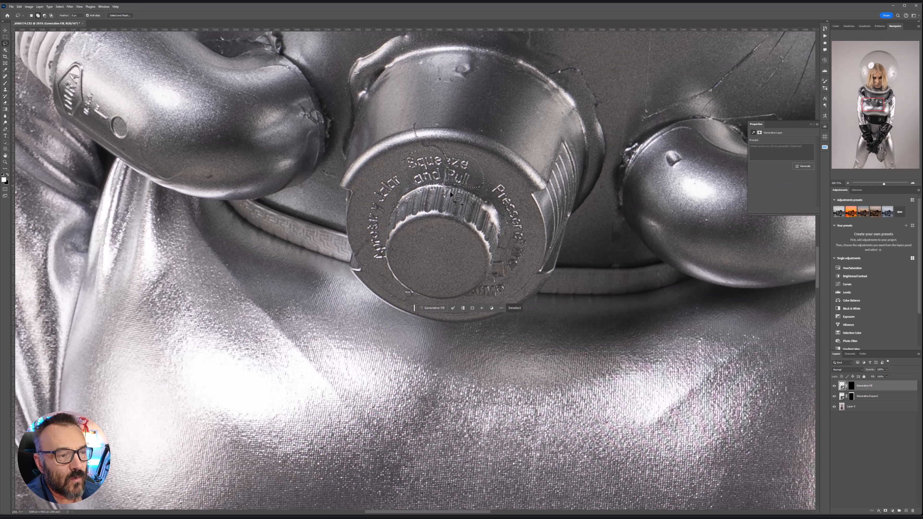
pyautogui.moveTo(398, 178); pyautogui.dragTo(372, 189)
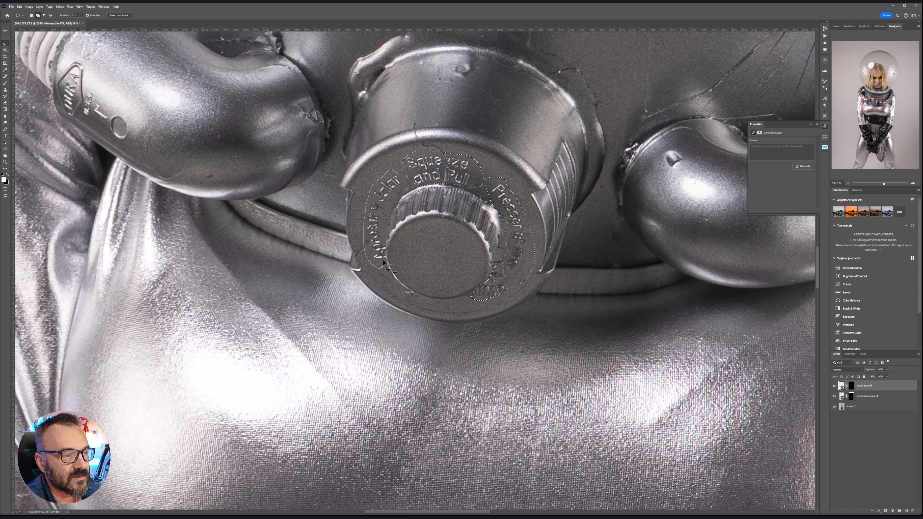
pyautogui.moveTo(385, 221); pyautogui.dragTo(400, 179)
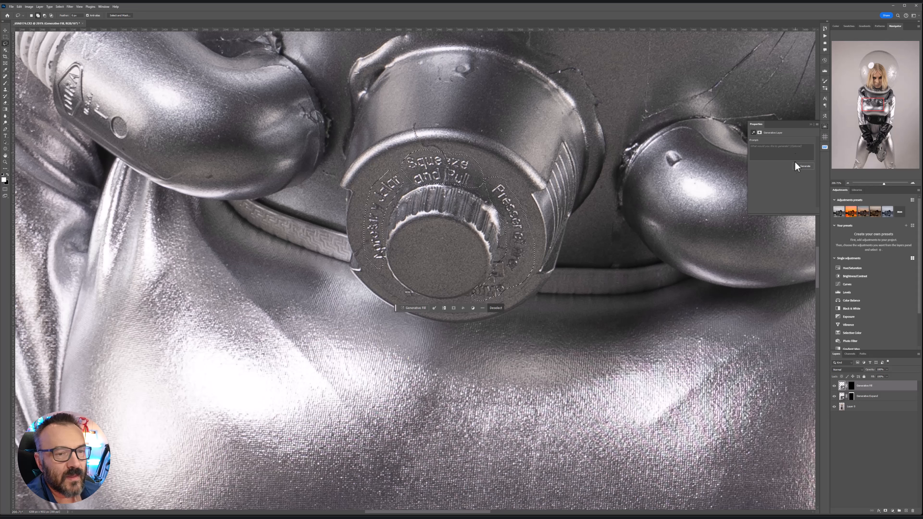
pyautogui.click(413, 308)
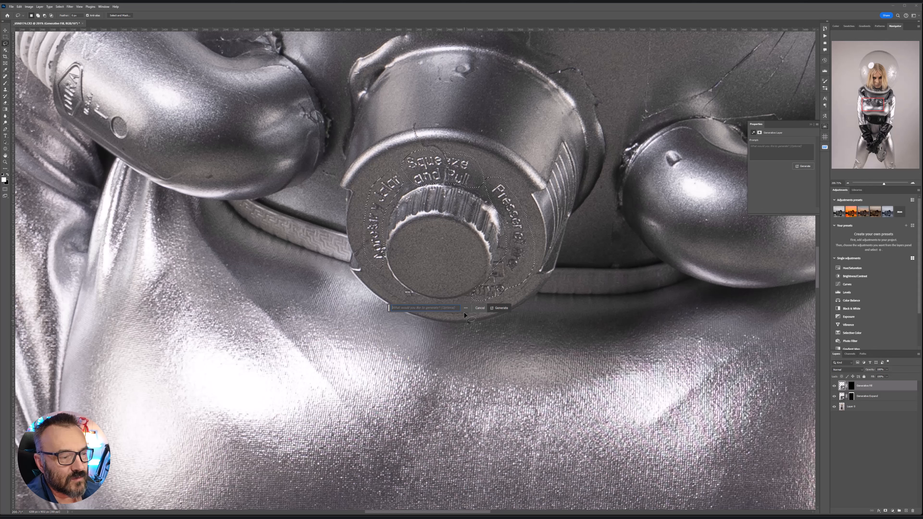
pyautogui.click(498, 307)
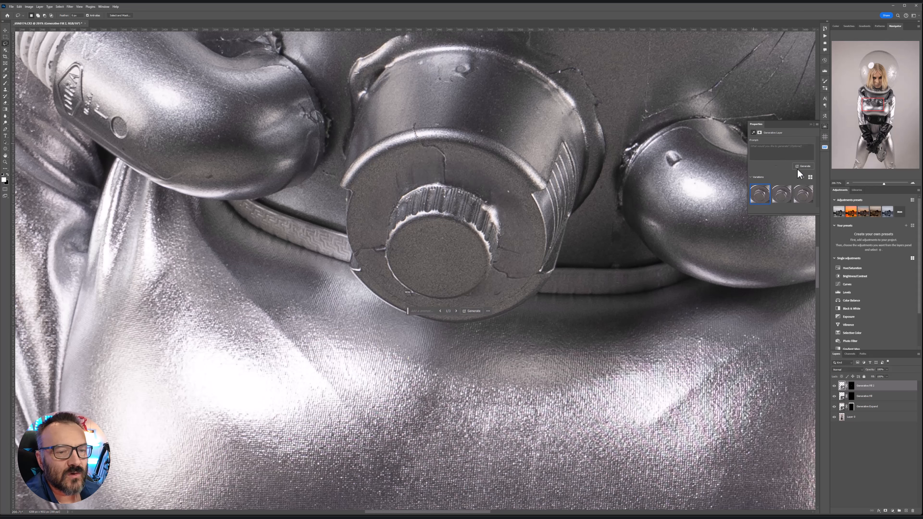
pyautogui.click(784, 196)
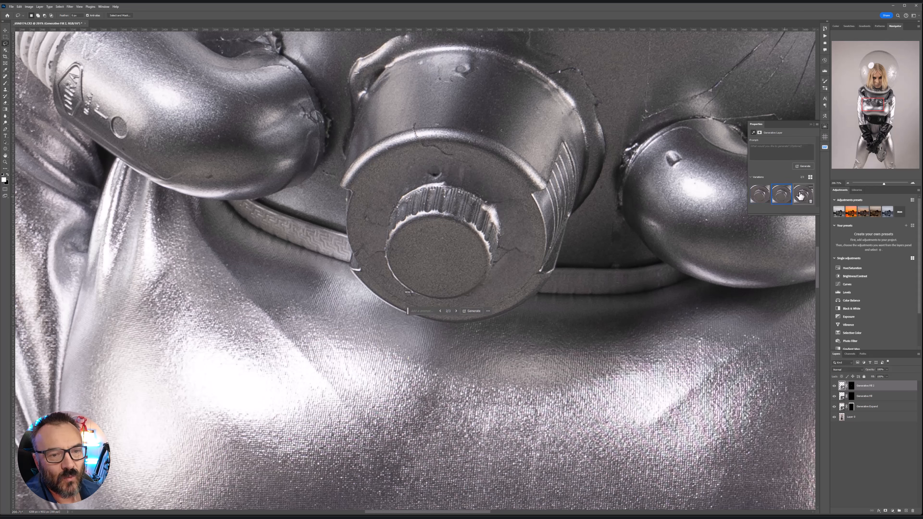
pyautogui.click(803, 194)
# Step: Select the embossed logo and markings on the left hose connector and remove them with Generative Fill without a prompt
pyautogui.moveTo(406, 174); pyautogui.dragTo(566, 286)
pyautogui.moveTo(248, 192)
pyautogui.mouseDown()
pyautogui.moveTo(227, 171)
pyautogui.moveTo(217, 219)
pyautogui.moveTo(229, 234)
pyautogui.moveTo(297, 259)
pyautogui.moveTo(289, 232)
pyautogui.moveTo(250, 189)
pyautogui.mouseUp()
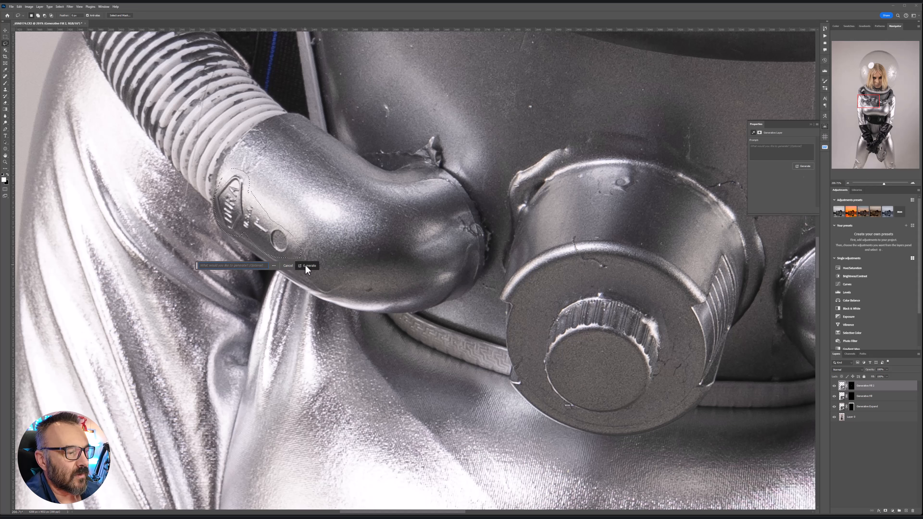
pyautogui.click(308, 266)
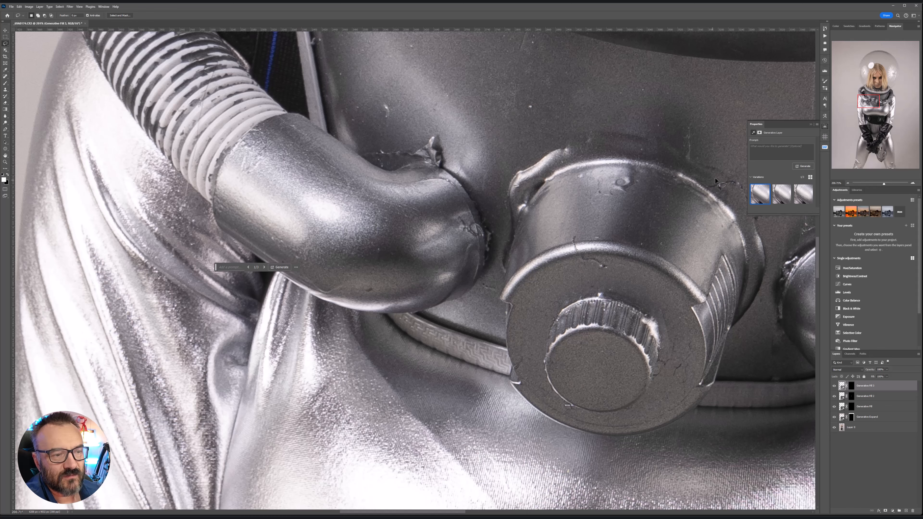
# Step: Select the two blue lines on the belt's right strap and remove them with Generative Fill without a prompt
pyautogui.moveTo(597, 372); pyautogui.dragTo(469, 98)
pyautogui.moveTo(397, 335); pyautogui.dragTo(275, 235)
pyautogui.moveTo(412, 486); pyautogui.dragTo(402, 326)
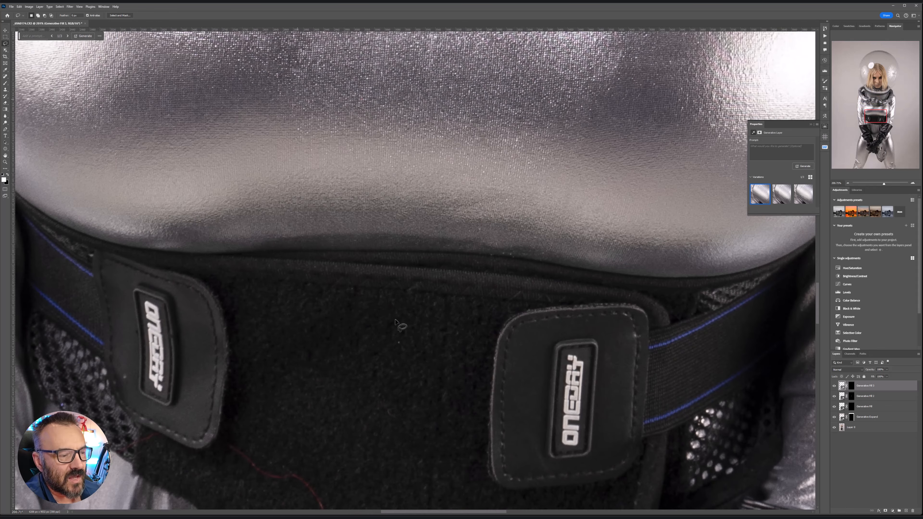
pyautogui.moveTo(461, 380); pyautogui.dragTo(313, 192)
pyautogui.moveTo(430, 170); pyautogui.dragTo(396, 194)
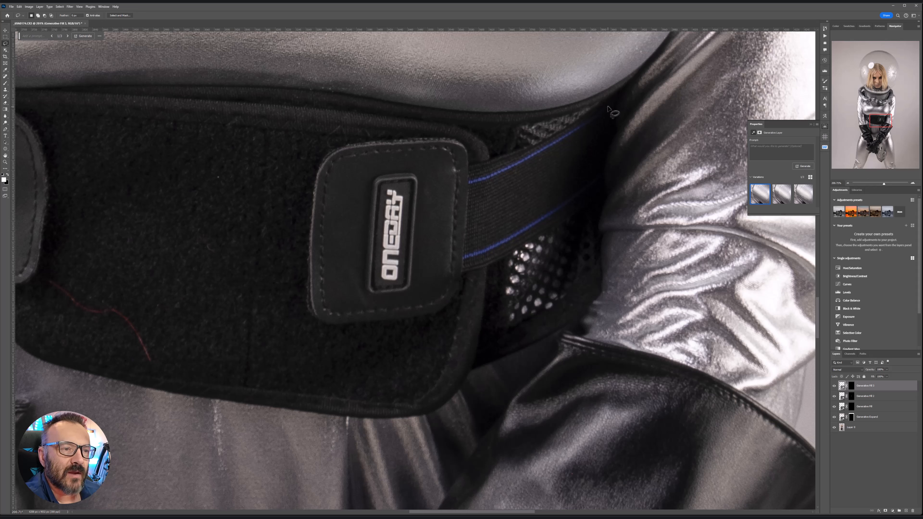
pyautogui.moveTo(608, 107)
pyautogui.mouseDown()
pyautogui.moveTo(467, 177)
pyautogui.moveTo(515, 174)
pyautogui.moveTo(560, 152)
pyautogui.moveTo(610, 106)
pyautogui.mouseUp()
pyautogui.moveTo(586, 178)
pyautogui.mouseDown()
pyautogui.moveTo(459, 261)
pyautogui.moveTo(481, 261)
pyautogui.moveTo(595, 179)
pyautogui.mouseUp()
pyautogui.click(500, 272)
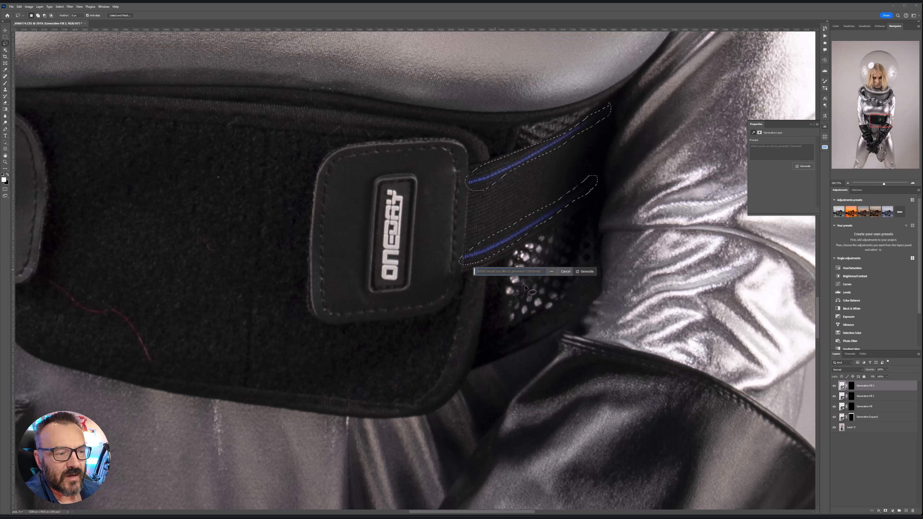
pyautogui.click(588, 273)
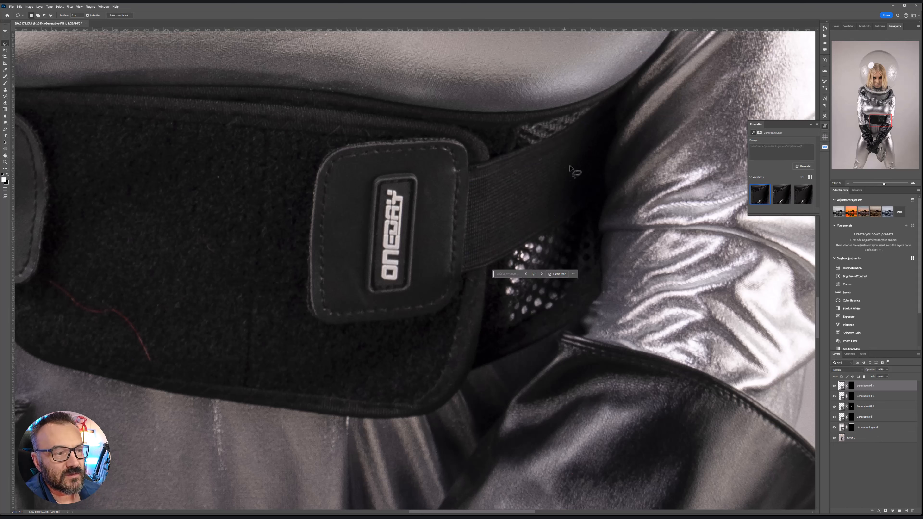
# Step: Select the ONEDAY logo on the right belt patch, run Generative Fill without a prompt, and choose the second variation
pyautogui.moveTo(385, 169)
pyautogui.mouseDown()
pyautogui.moveTo(352, 266)
pyautogui.moveTo(366, 296)
pyautogui.moveTo(406, 302)
pyautogui.moveTo(429, 259)
pyautogui.moveTo(435, 191)
pyautogui.moveTo(407, 160)
pyautogui.moveTo(383, 168)
pyautogui.mouseUp()
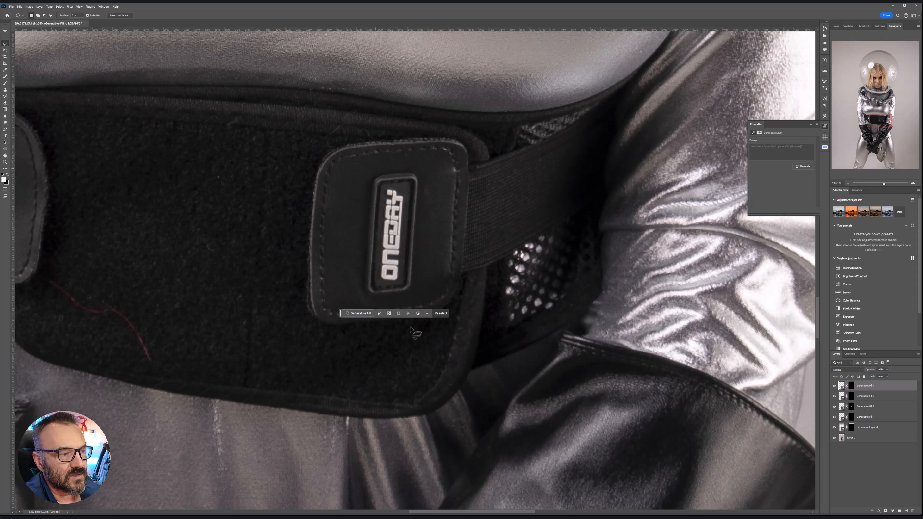
pyautogui.click(358, 313)
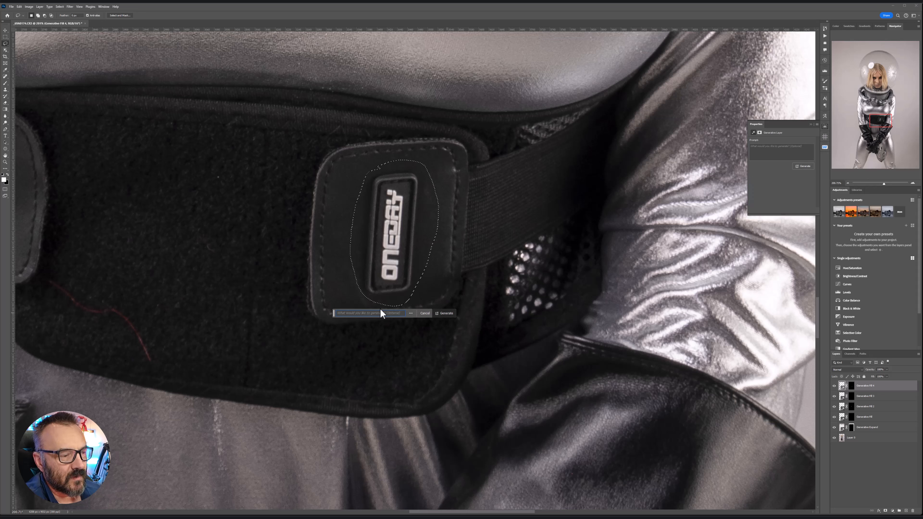
pyautogui.press('Return')
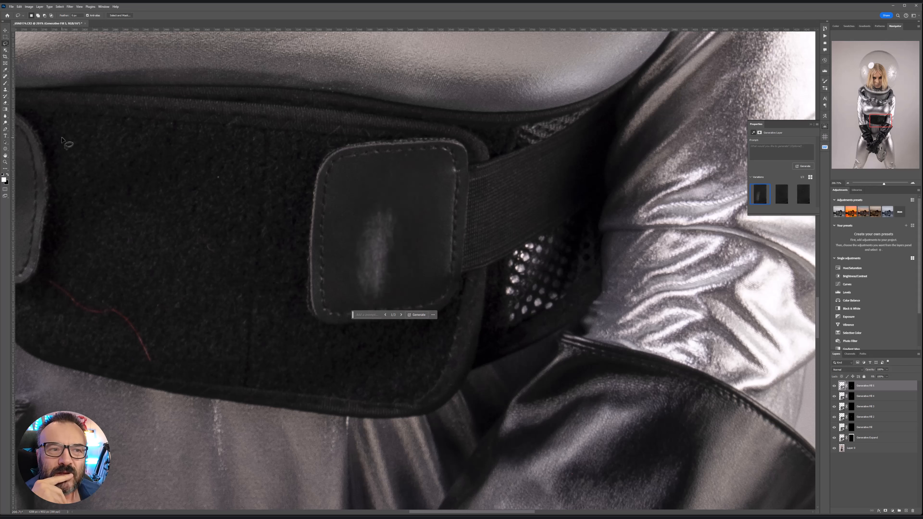
pyautogui.click(779, 203)
# Step: Try to replace the whole left belt patch and its blue-lined strap with Generative Fill without a prompt
pyautogui.moveTo(222, 262); pyautogui.dragTo(596, 282)
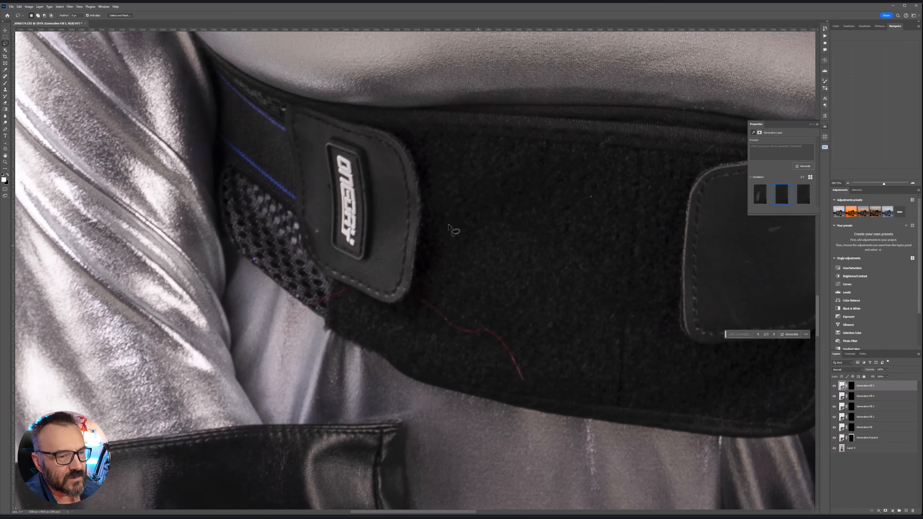
pyautogui.moveTo(437, 218); pyautogui.dragTo(500, 234)
pyautogui.moveTo(433, 142)
pyautogui.mouseDown()
pyautogui.moveTo(364, 117)
pyautogui.moveTo(347, 118)
pyautogui.moveTo(344, 132)
pyautogui.moveTo(281, 85)
pyautogui.moveTo(288, 170)
pyautogui.moveTo(294, 187)
pyautogui.moveTo(352, 227)
pyautogui.moveTo(365, 278)
pyautogui.moveTo(441, 327)
pyautogui.moveTo(478, 328)
pyautogui.moveTo(497, 284)
pyautogui.moveTo(488, 165)
pyautogui.moveTo(424, 136)
pyautogui.mouseUp()
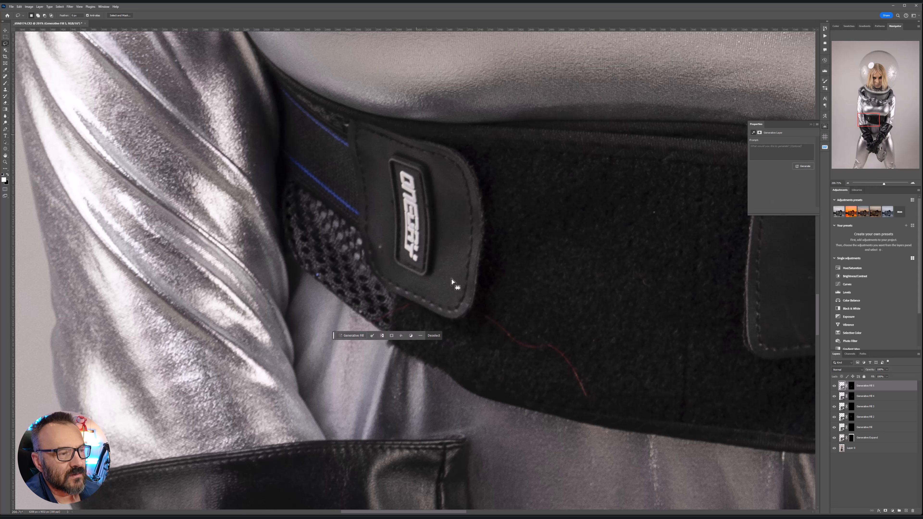
pyautogui.click(351, 335)
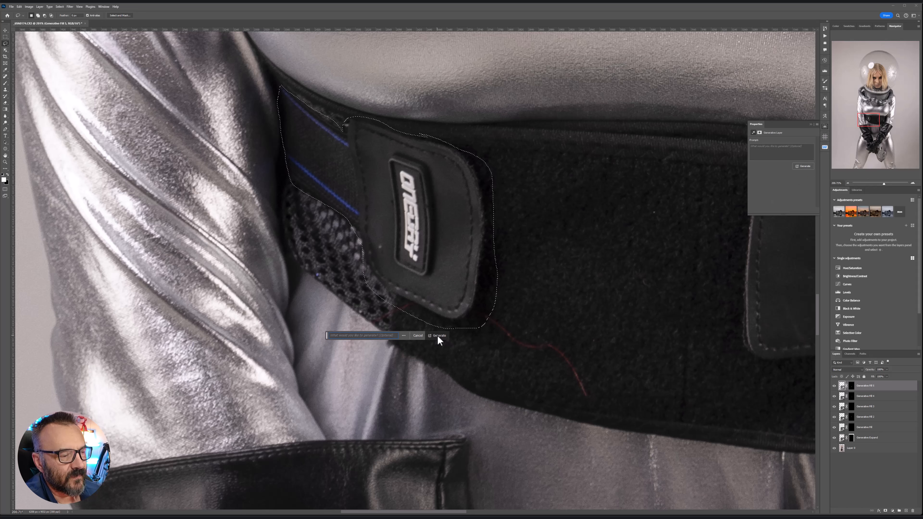
pyautogui.press('Return')
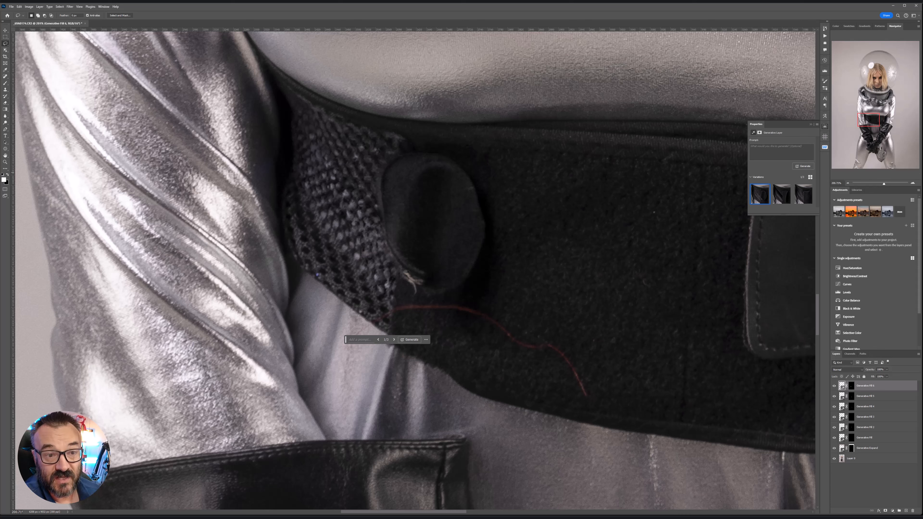
# Step: Preview the second and third variations for the left belt patch and strap, and delete that Generative Fill layer
pyautogui.click(781, 194)
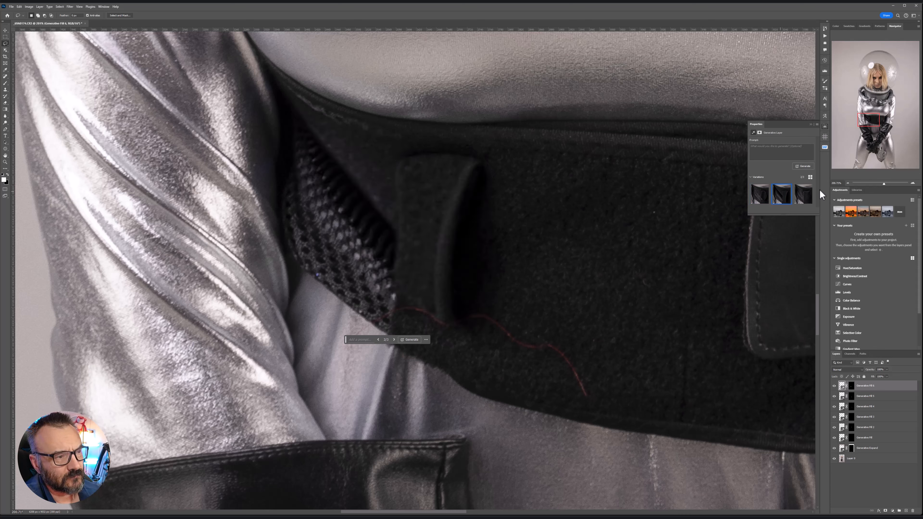
pyautogui.click(805, 196)
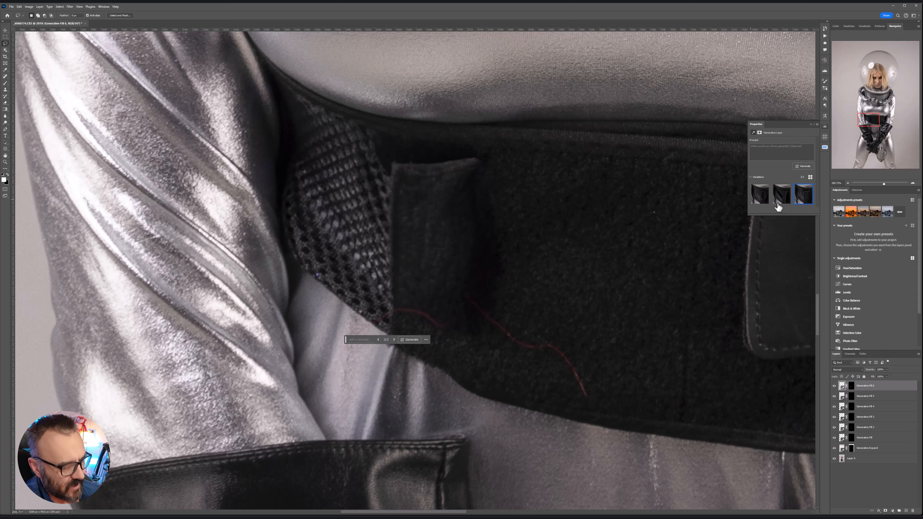
pyautogui.click(916, 512)
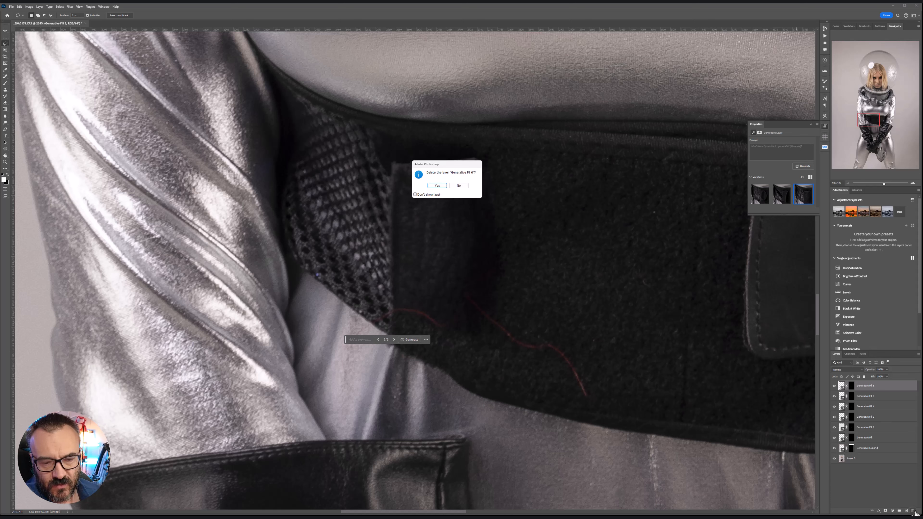
pyautogui.click(438, 185)
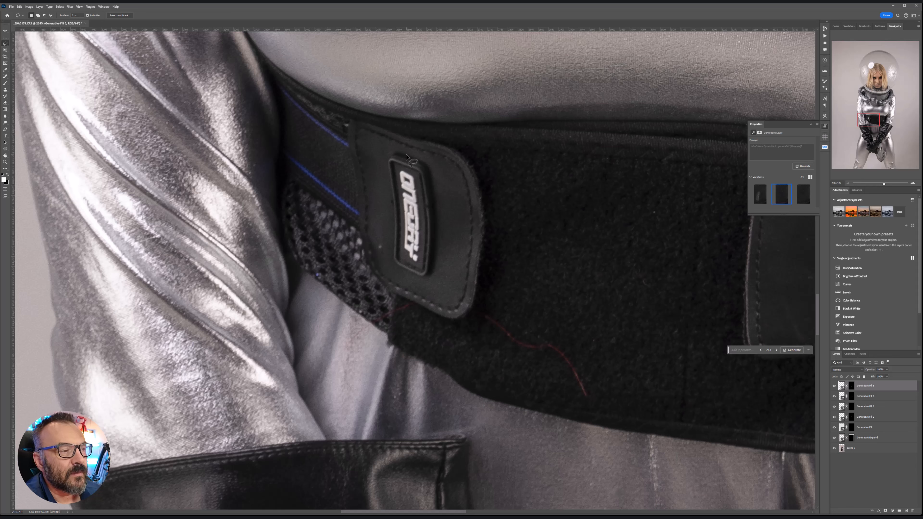
# Step: Select only the logo on the left belt patch, run Generative Fill without a prompt, and choose the second variation
pyautogui.moveTo(407, 155)
pyautogui.mouseDown()
pyautogui.moveTo(384, 167)
pyautogui.moveTo(390, 253)
pyautogui.moveTo(399, 272)
pyautogui.moveTo(427, 279)
pyautogui.moveTo(445, 200)
pyautogui.moveTo(423, 159)
pyautogui.mouseUp()
pyautogui.click(378, 287)
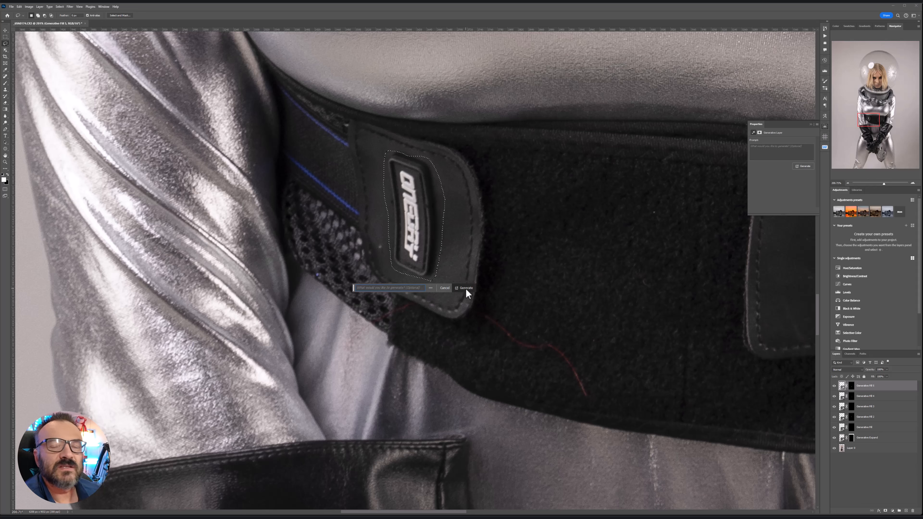
pyautogui.click(467, 289)
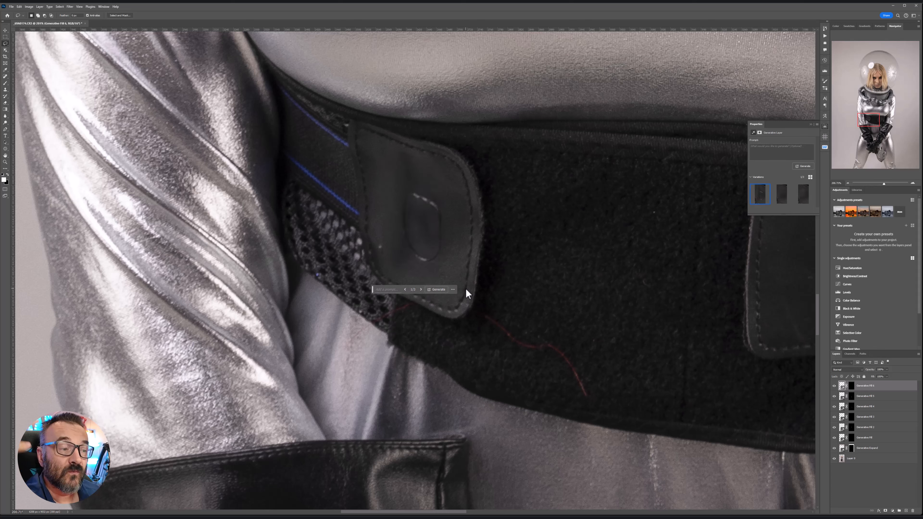
pyautogui.click(423, 289)
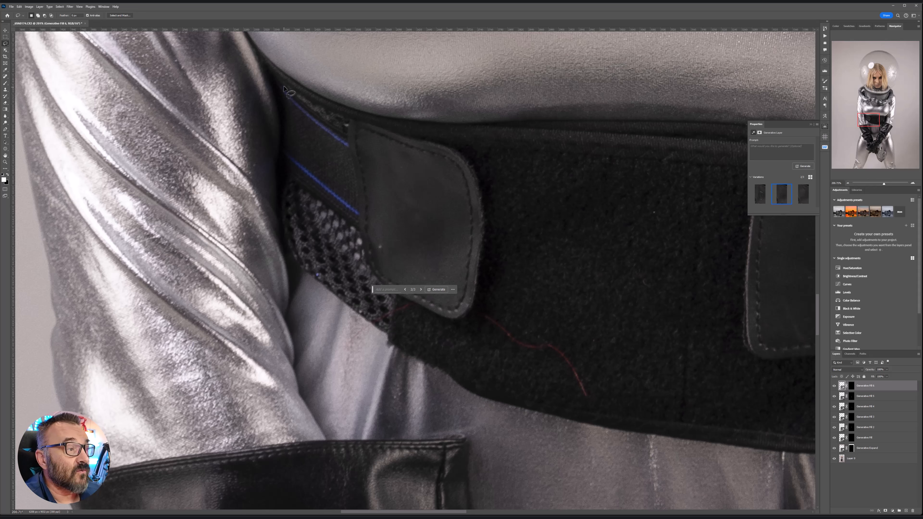
# Step: Select both blue lines on the belt's left strap, run Generative Fill without a prompt, and choose the second variation
pyautogui.moveTo(284, 89)
pyautogui.mouseDown()
pyautogui.moveTo(283, 102)
pyautogui.moveTo(309, 131)
pyautogui.moveTo(347, 156)
pyautogui.moveTo(350, 141)
pyautogui.moveTo(279, 85)
pyautogui.mouseUp()
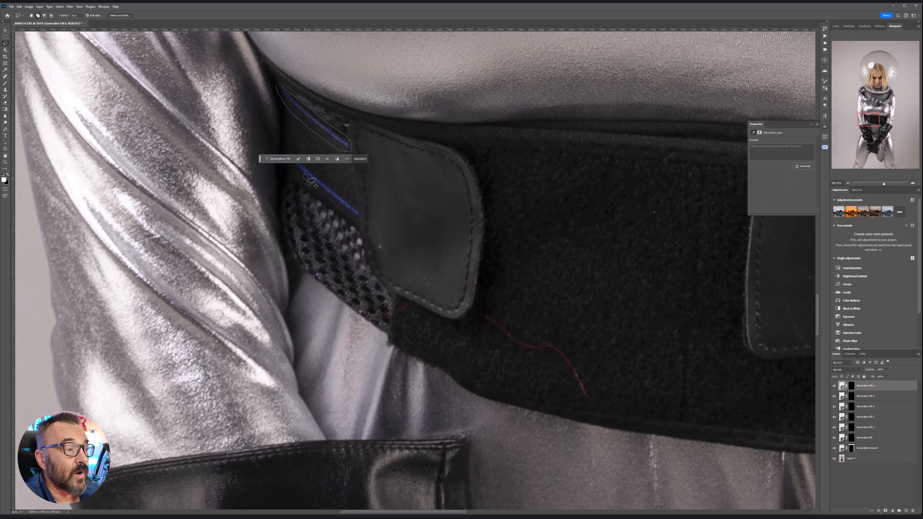
pyautogui.moveTo(312, 169)
pyautogui.mouseDown()
pyautogui.moveTo(358, 213)
pyautogui.moveTo(281, 151)
pyautogui.moveTo(316, 171)
pyautogui.mouseUp()
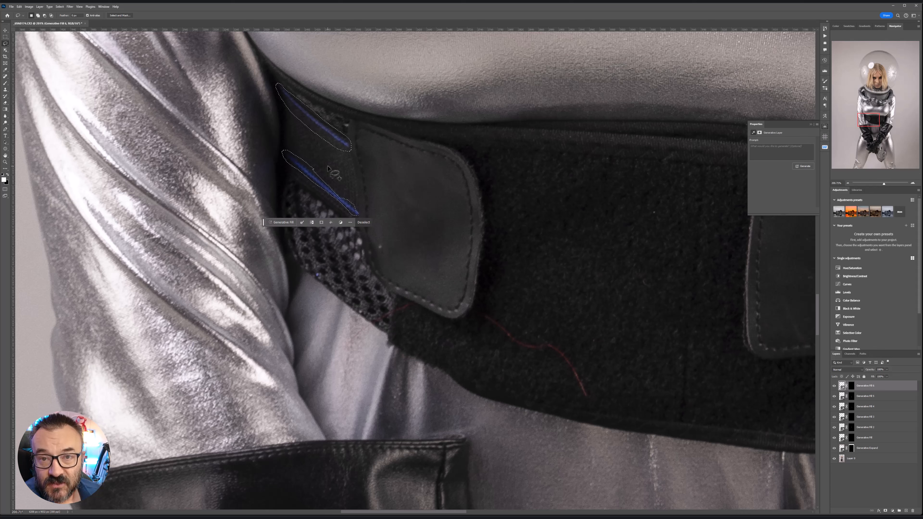
pyautogui.click(279, 224)
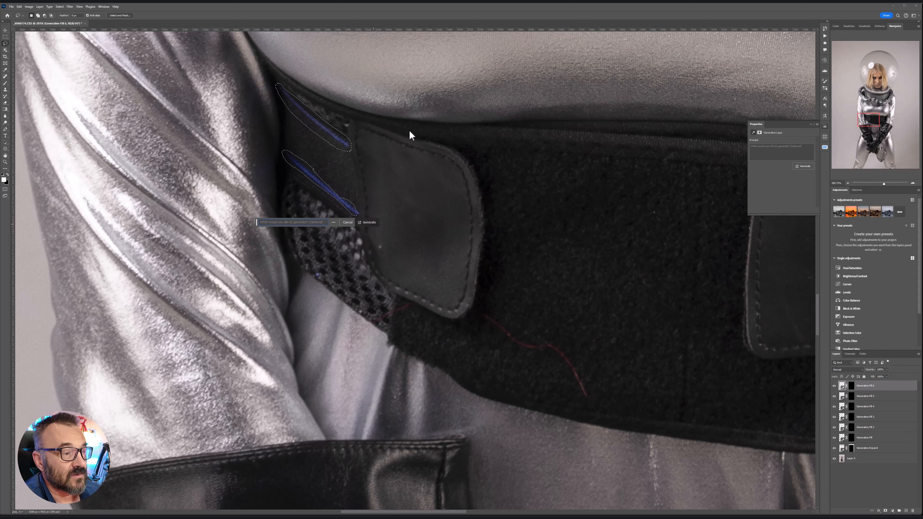
pyautogui.press('Return')
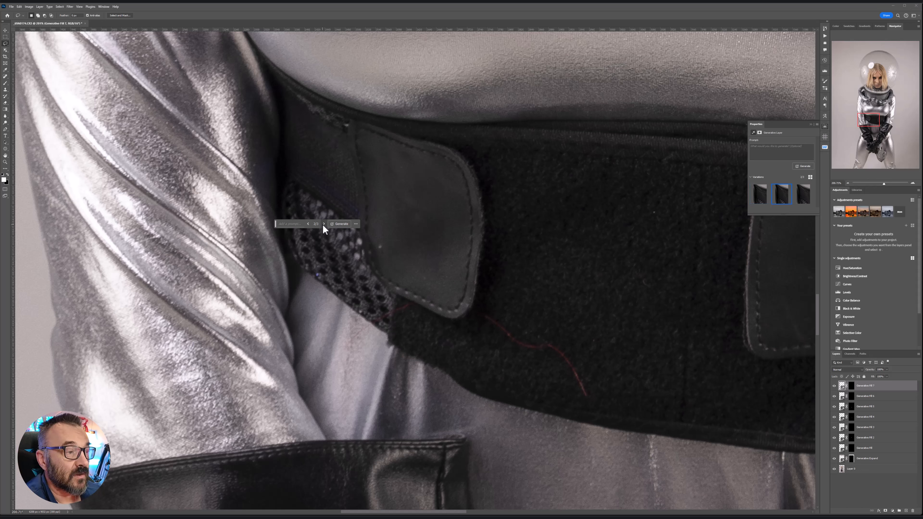
pyautogui.scroll(-5, 429, 193)
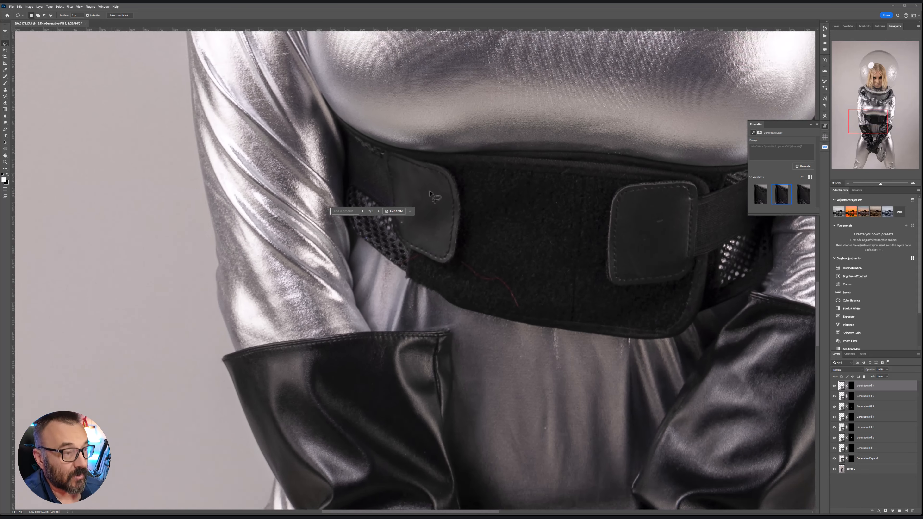
pyautogui.scroll(4, 499, 276)
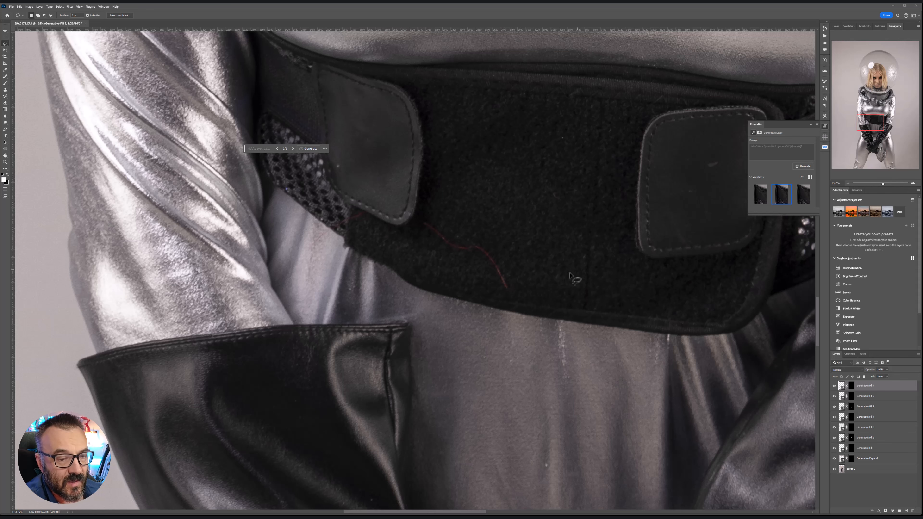
# Step: Select the open seam at the inner edge of the left glove's cuff, run Generative Fill without a prompt, and choose the third variation
pyautogui.scroll(-8, 537, 299)
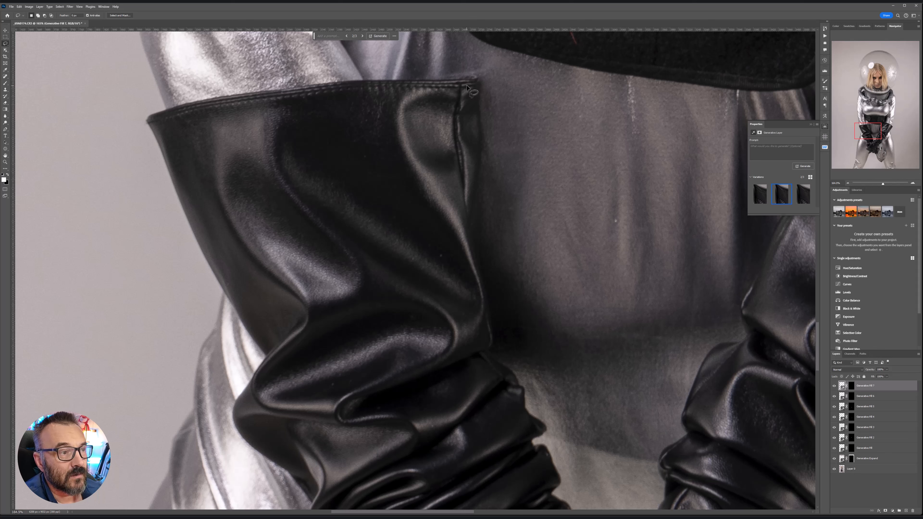
pyautogui.moveTo(466, 86)
pyautogui.mouseDown()
pyautogui.moveTo(459, 84)
pyautogui.moveTo(447, 130)
pyautogui.moveTo(471, 202)
pyautogui.moveTo(465, 86)
pyautogui.mouseUp()
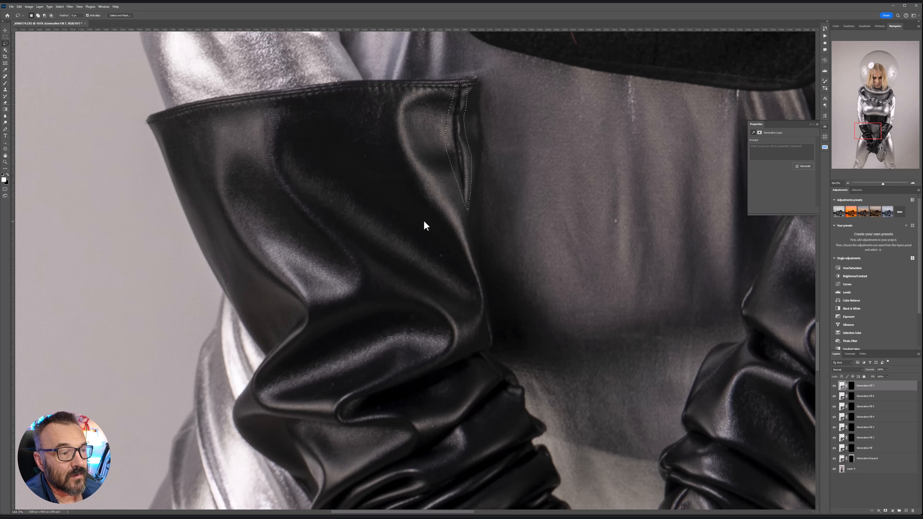
pyautogui.click(423, 220)
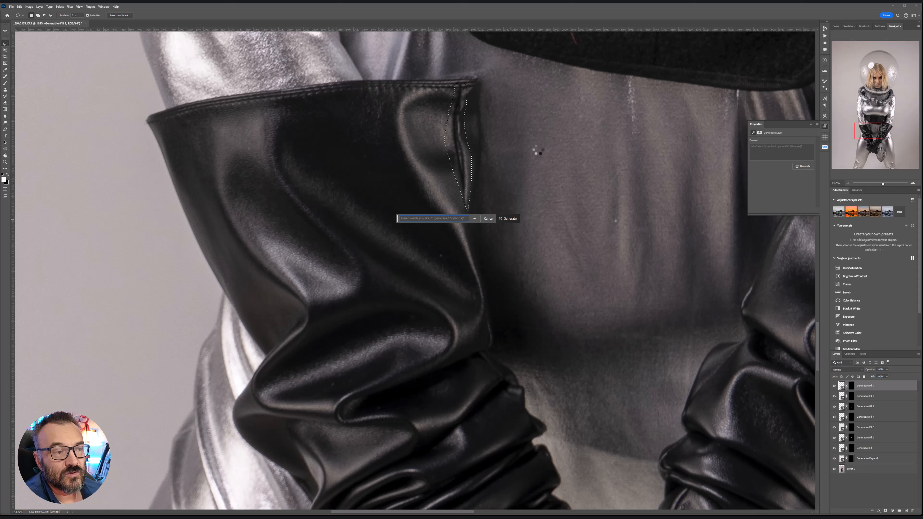
pyautogui.press('Return')
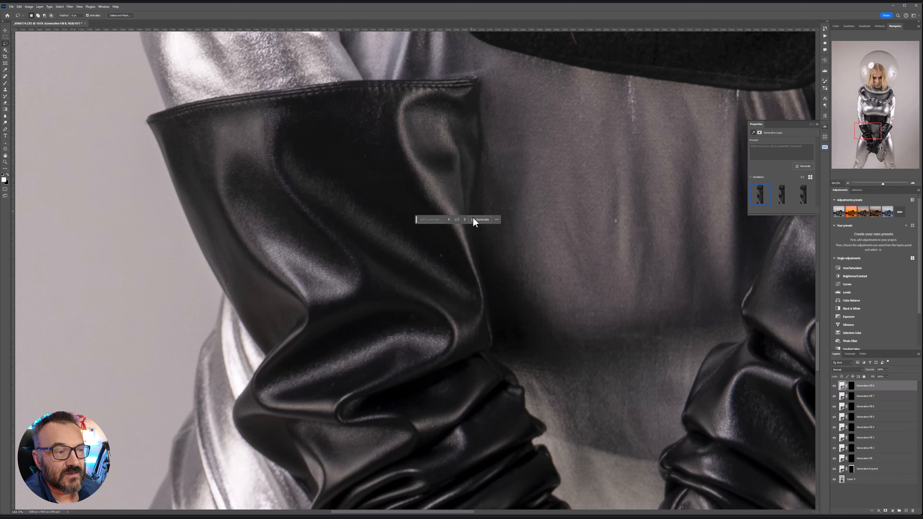
pyautogui.click(465, 220)
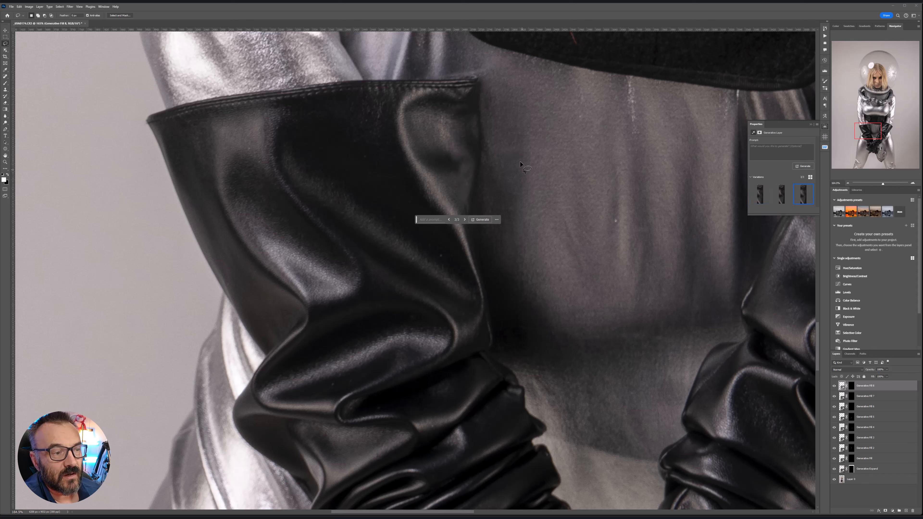
# Step: Select the diagonal crease on the chest below the right hose, run Generative Fill without a prompt, and choose the second variation
pyautogui.moveTo(592, 165); pyautogui.dragTo(419, 176)
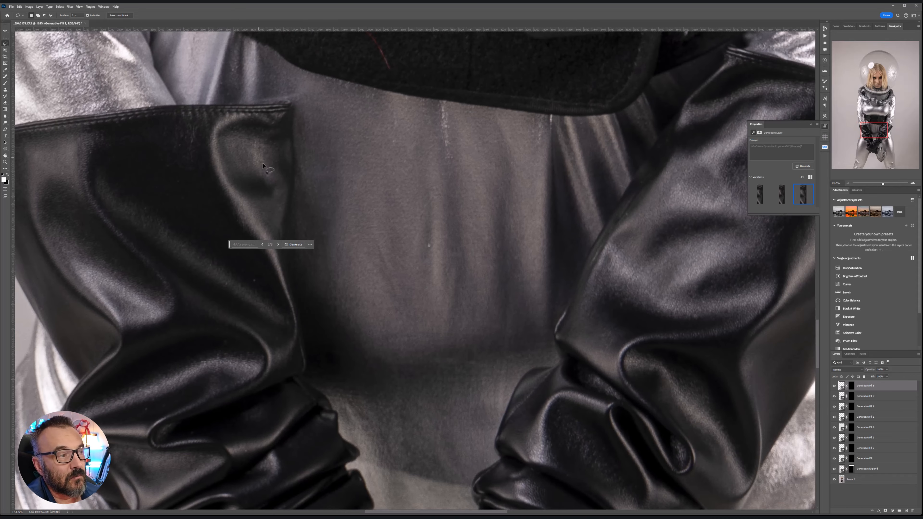
pyautogui.moveTo(584, 250); pyautogui.dragTo(427, 295)
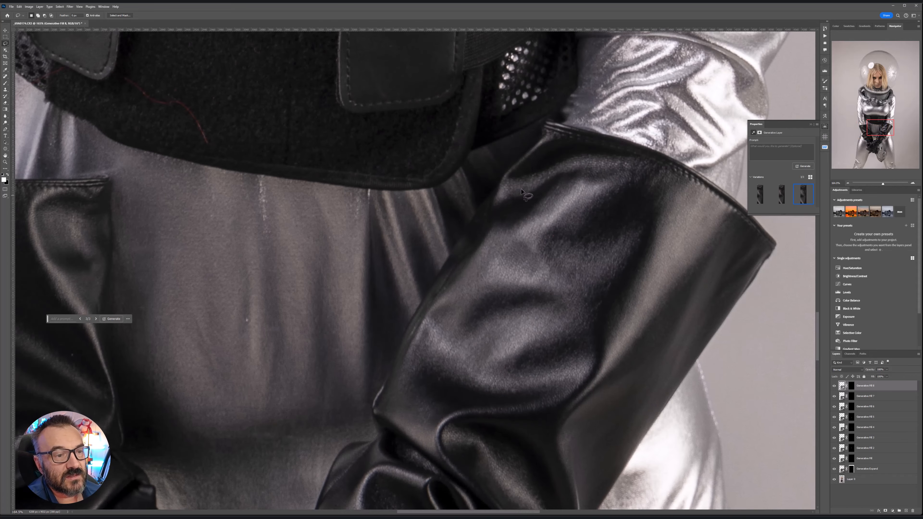
pyautogui.moveTo(504, 143); pyautogui.dragTo(500, 297)
pyautogui.moveTo(506, 77); pyautogui.dragTo(509, 190)
pyautogui.moveTo(495, 154); pyautogui.dragTo(500, 277)
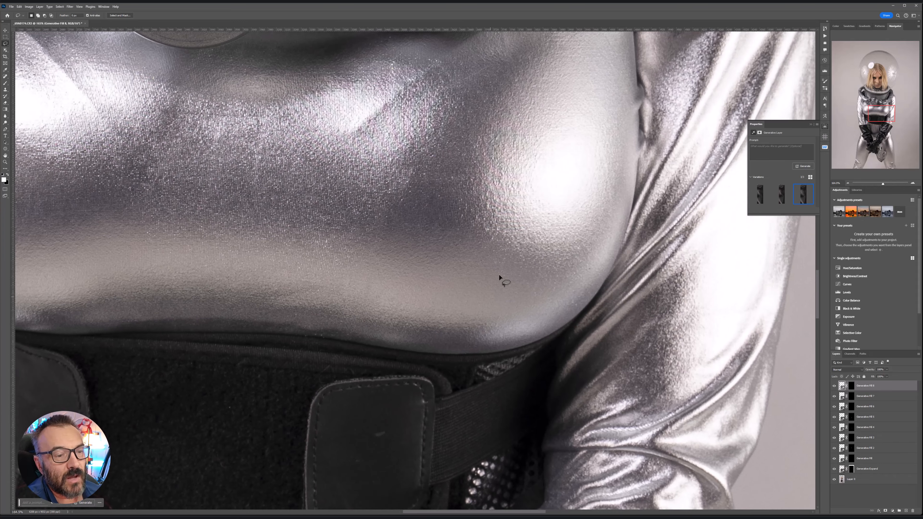
pyautogui.moveTo(527, 122); pyautogui.dragTo(538, 320)
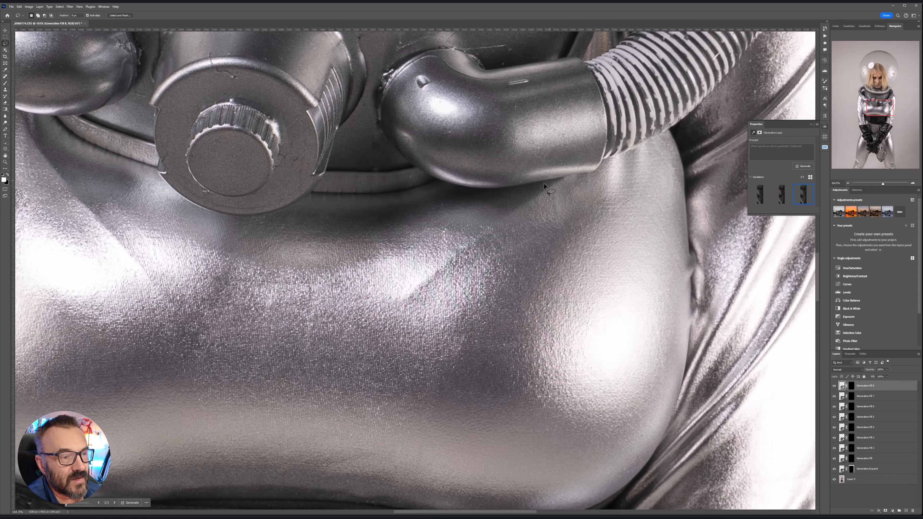
pyautogui.moveTo(550, 184)
pyautogui.mouseDown()
pyautogui.moveTo(439, 255)
pyautogui.moveTo(399, 300)
pyautogui.moveTo(409, 304)
pyautogui.moveTo(510, 233)
pyautogui.mouseUp()
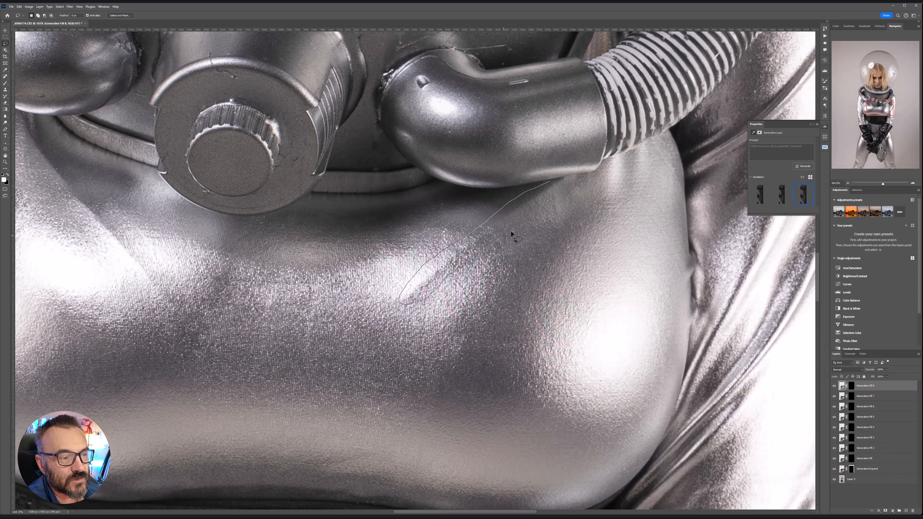
pyautogui.moveTo(574, 178); pyautogui.dragTo(575, 176)
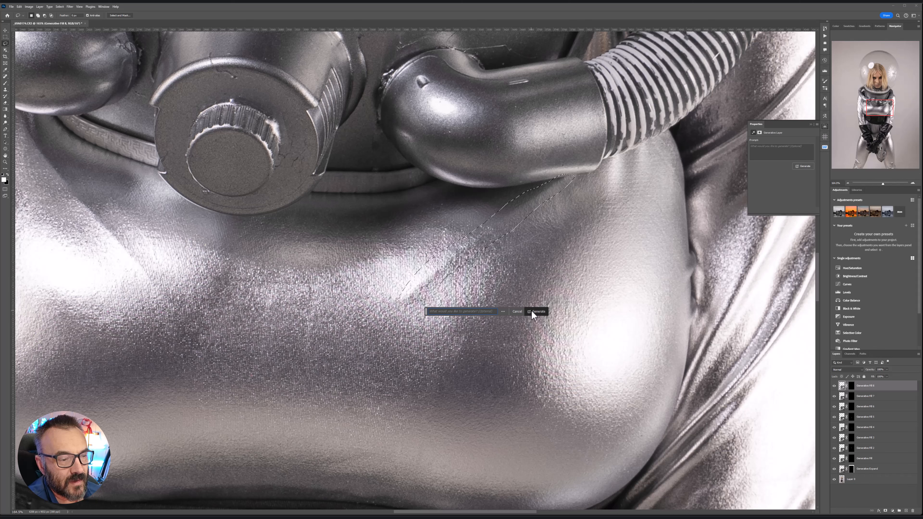
pyautogui.click(534, 312)
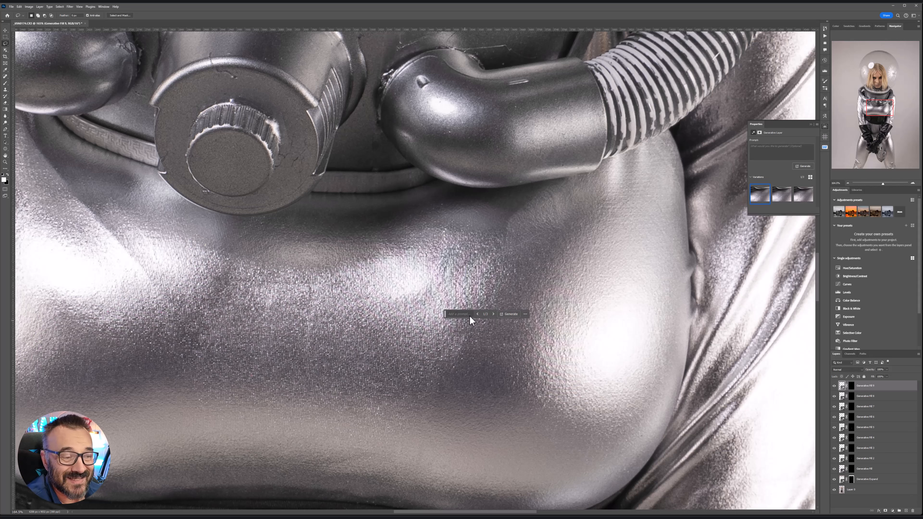
pyautogui.click(494, 315)
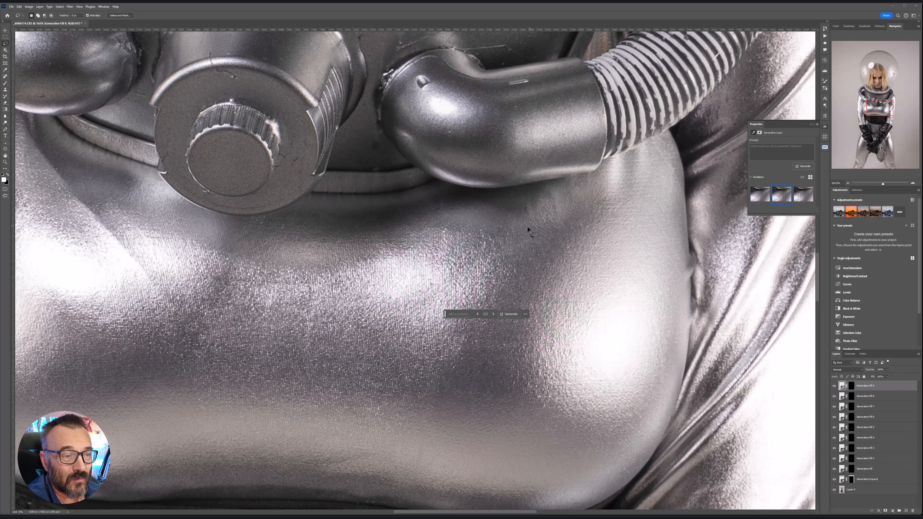
# Step: Select the diagonal crease on the left side of the chest and run Generative Fill on it without a prompt
pyautogui.hscroll(-10, 365, 266)
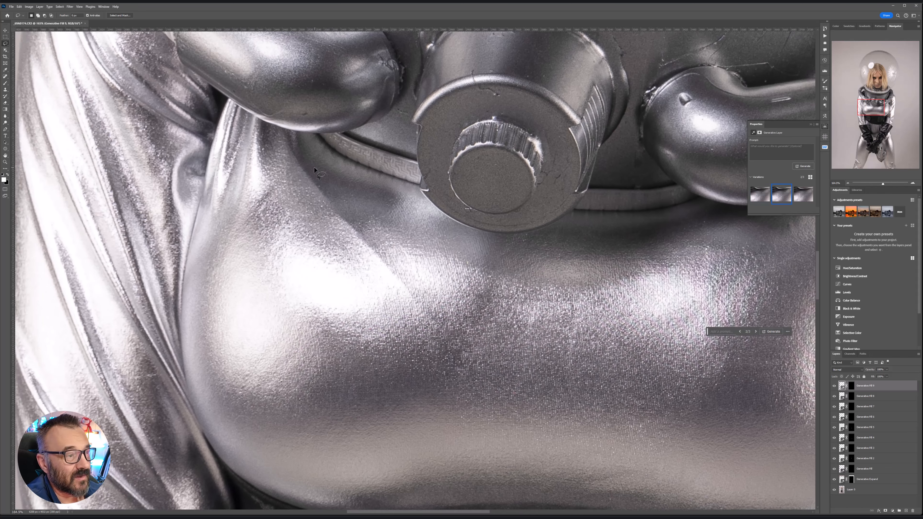
pyautogui.moveTo(315, 170); pyautogui.dragTo(300, 152)
pyautogui.moveTo(319, 203); pyautogui.dragTo(349, 250)
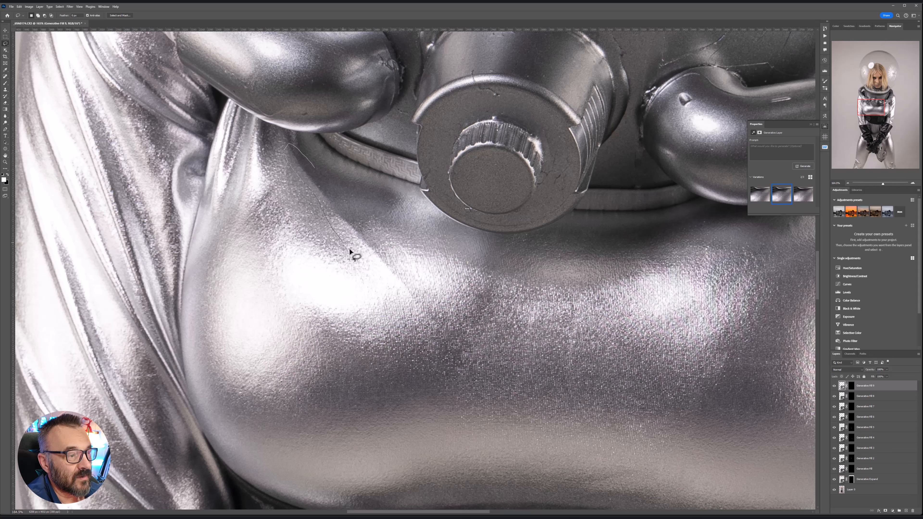
pyautogui.moveTo(423, 323); pyautogui.dragTo(413, 273)
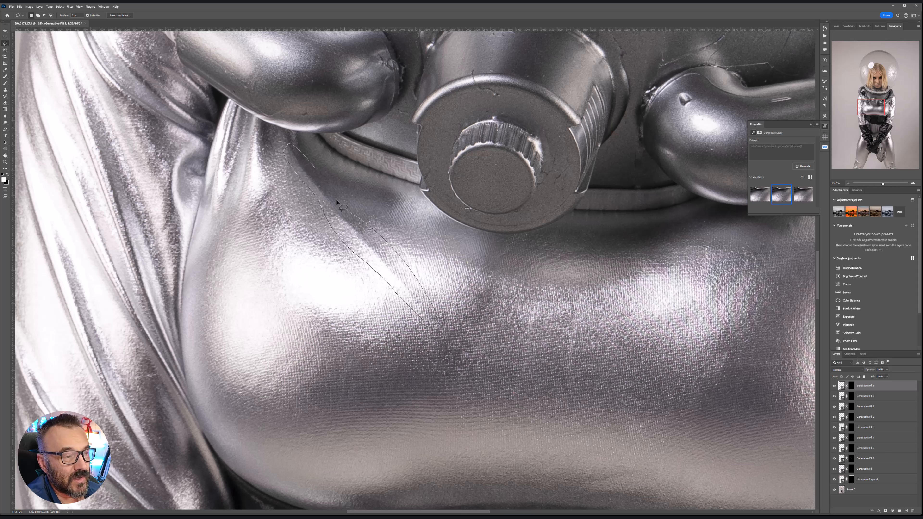
pyautogui.moveTo(311, 166); pyautogui.dragTo(311, 167)
pyautogui.click(321, 331)
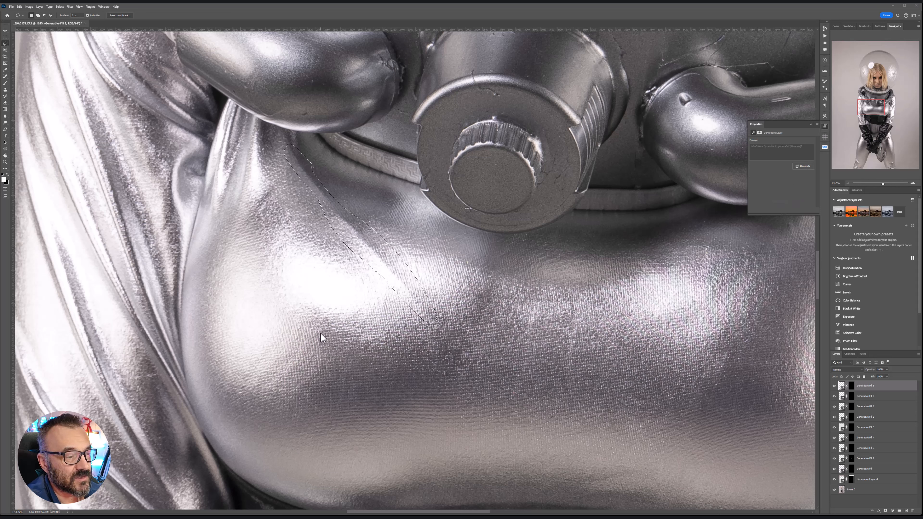
pyautogui.click(420, 332)
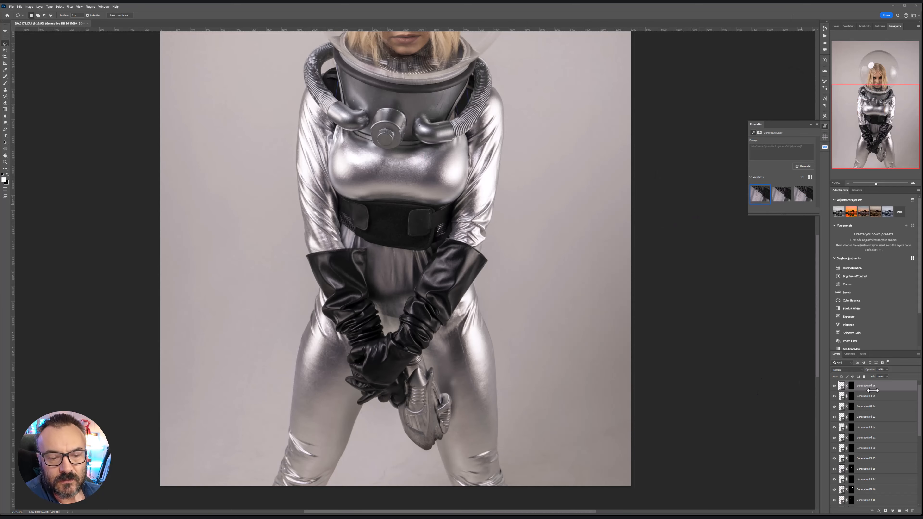
# Step: Compare the area below the left belt patch with the topmost Generative Fill layer hidden and shown
pyautogui.click(888, 387)
pyautogui.scroll(-5, 889, 391)
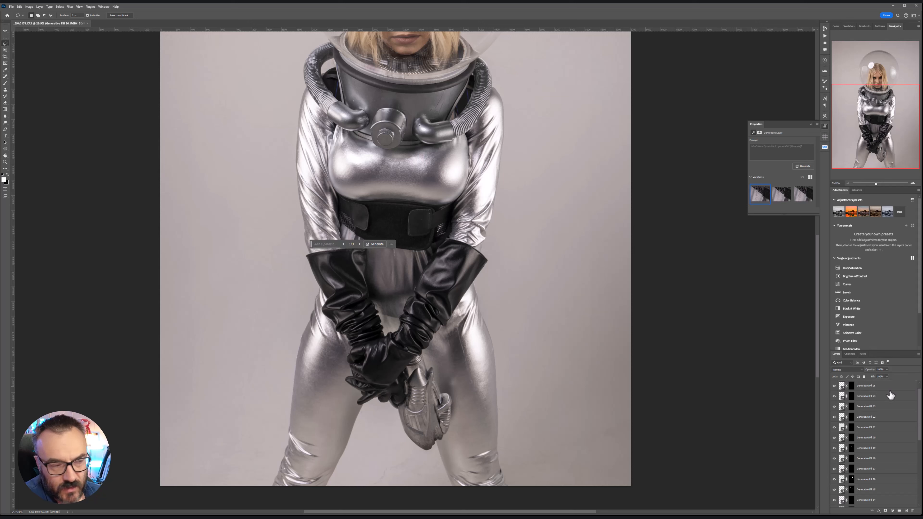
pyautogui.scroll(5, 891, 396)
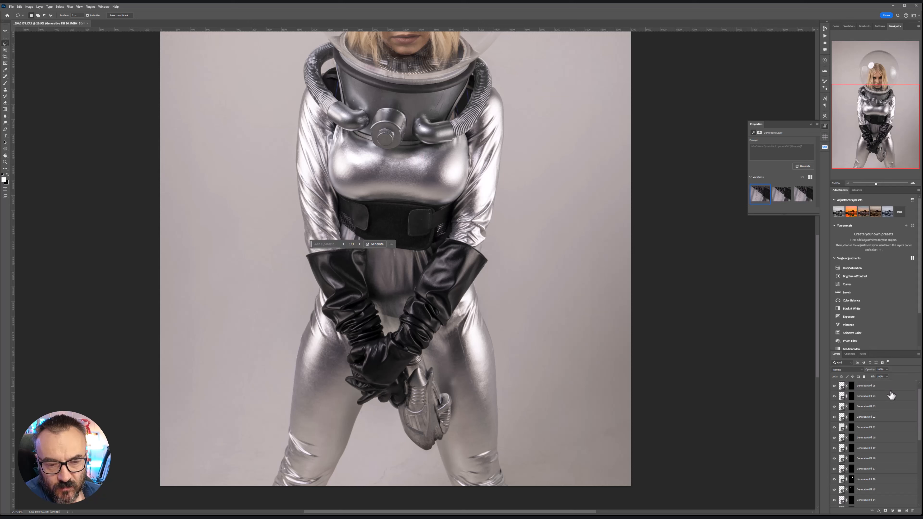
pyautogui.scroll(10, 348, 225)
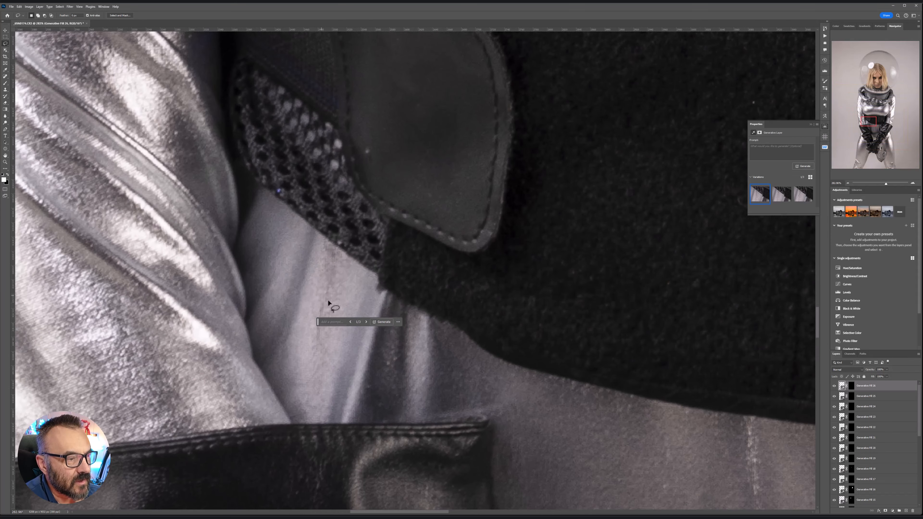
pyautogui.click(835, 386)
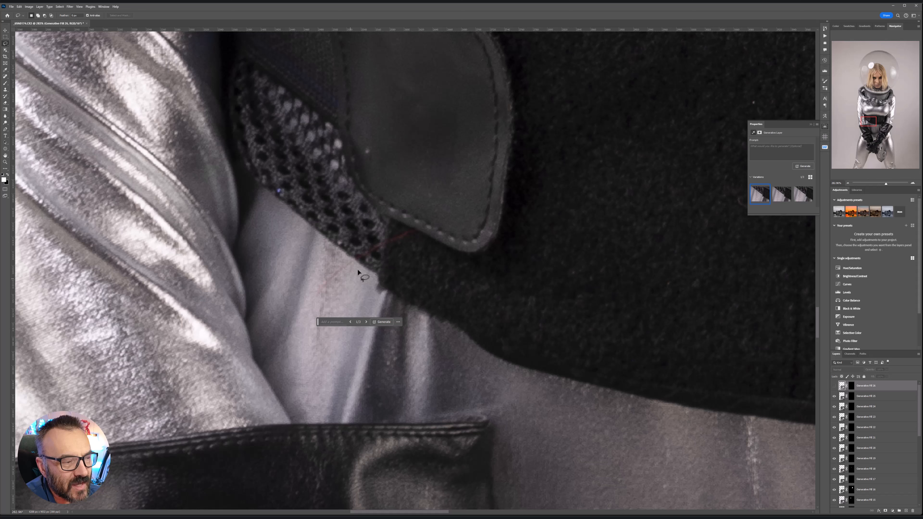
pyautogui.click(834, 386)
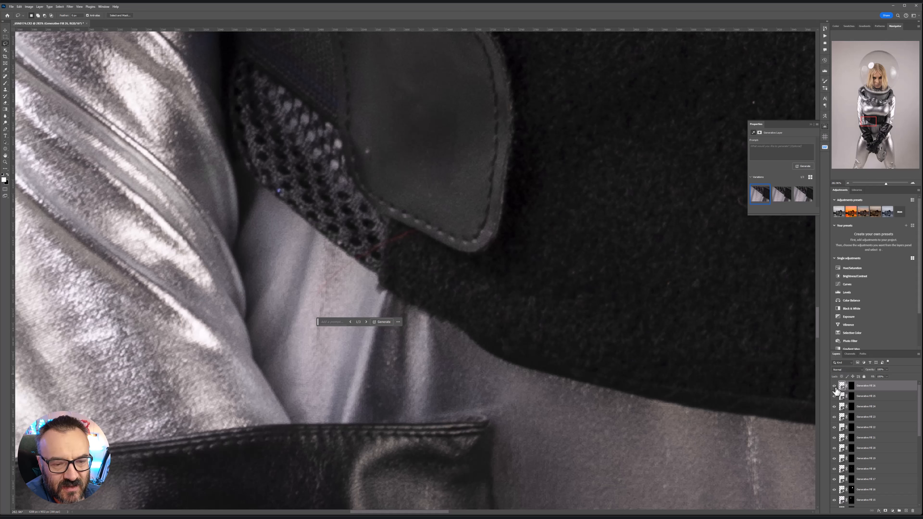
pyautogui.click(834, 387)
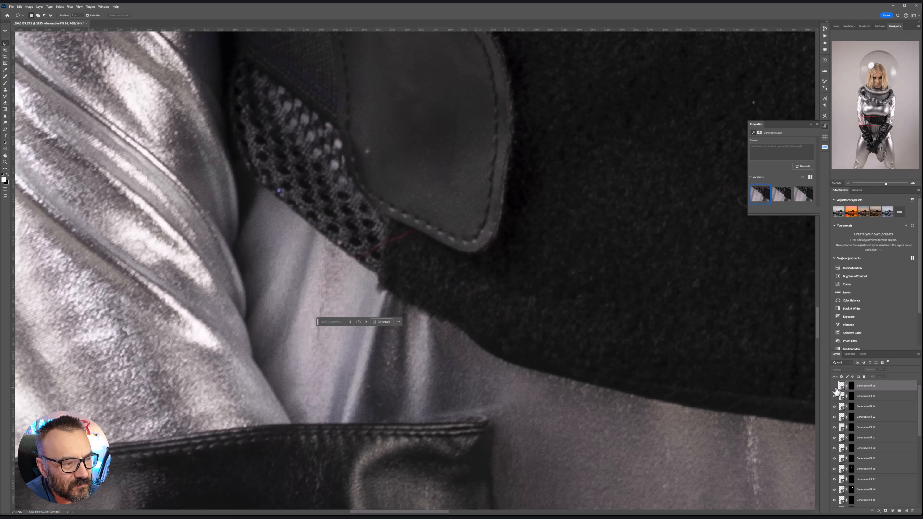
pyautogui.click(835, 386)
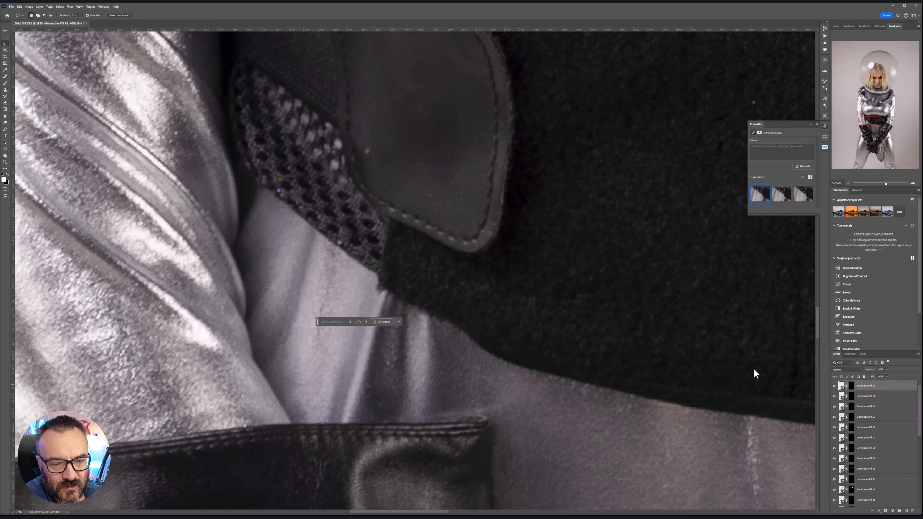
# Step: Group all the Generative Fill layers above the Generative Expand layer
pyautogui.scroll(-5, 558, 369)
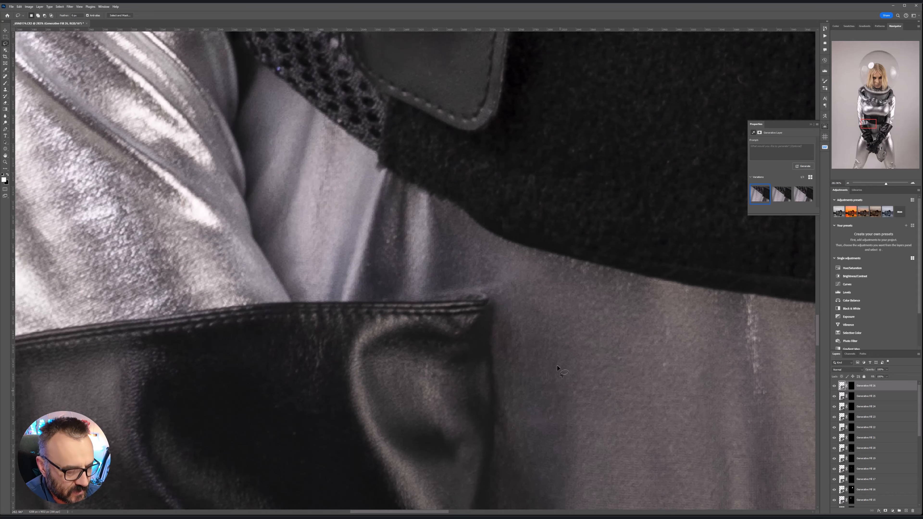
pyautogui.scroll(-15, 558, 369)
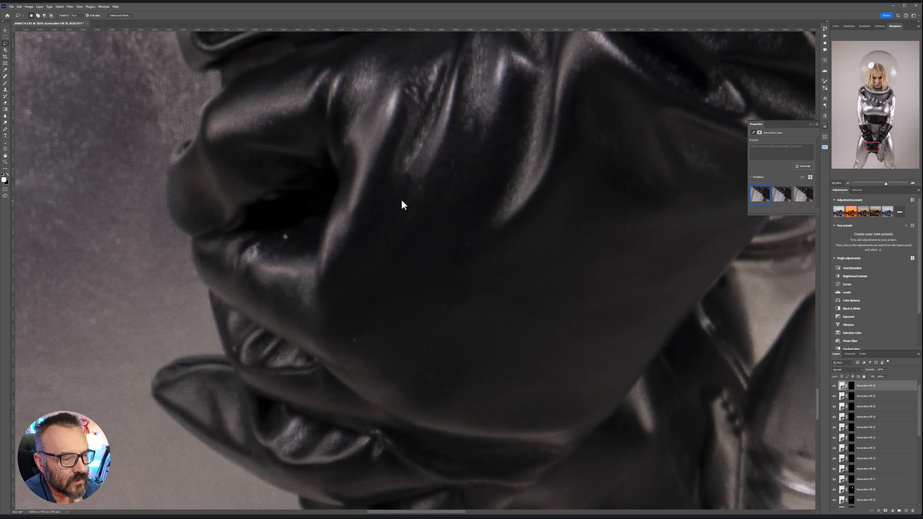
pyautogui.moveTo(401, 200); pyautogui.dragTo(399, 268)
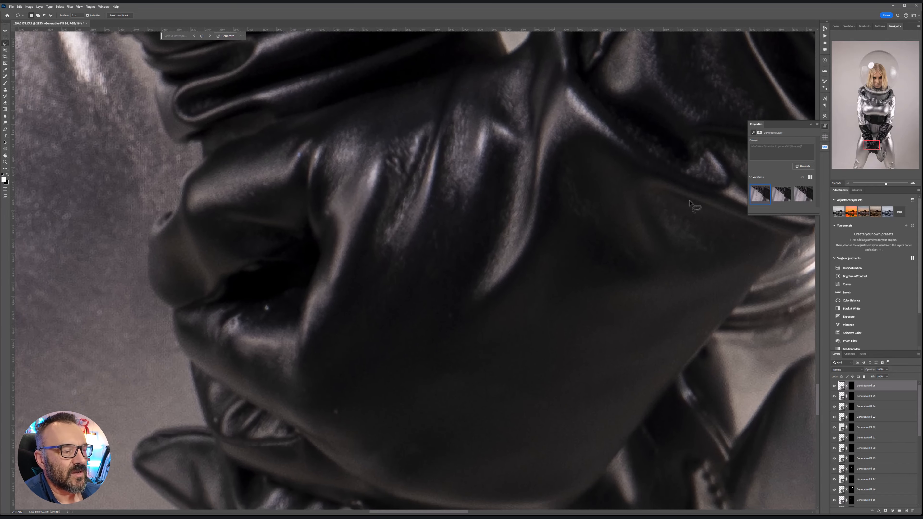
pyautogui.scroll(-5, 885, 415)
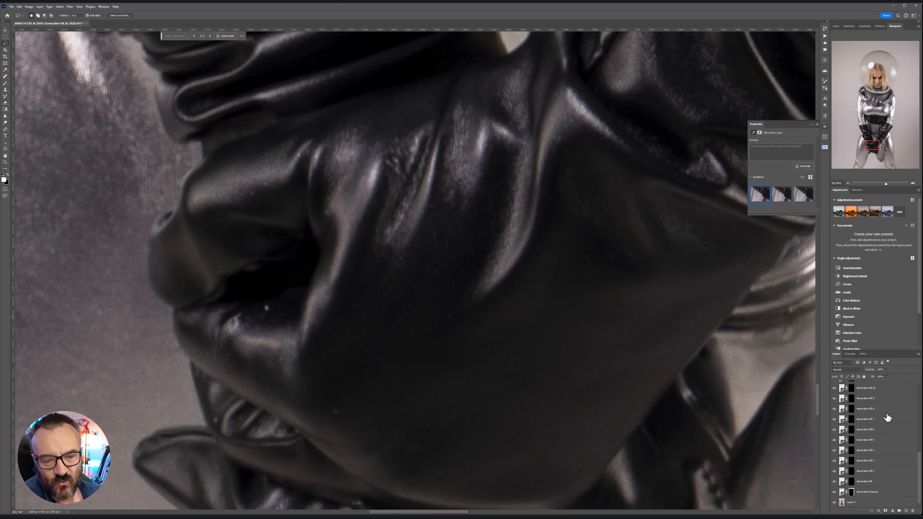
pyautogui.keyDown('shift'); pyautogui.click(881, 485); pyautogui.keyUp('shift')
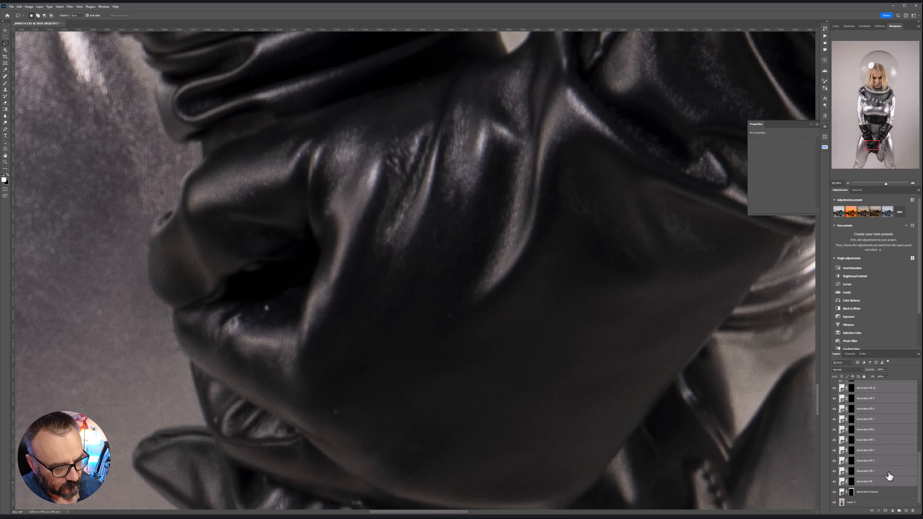
pyautogui.hotkey('ctrl', 'g')
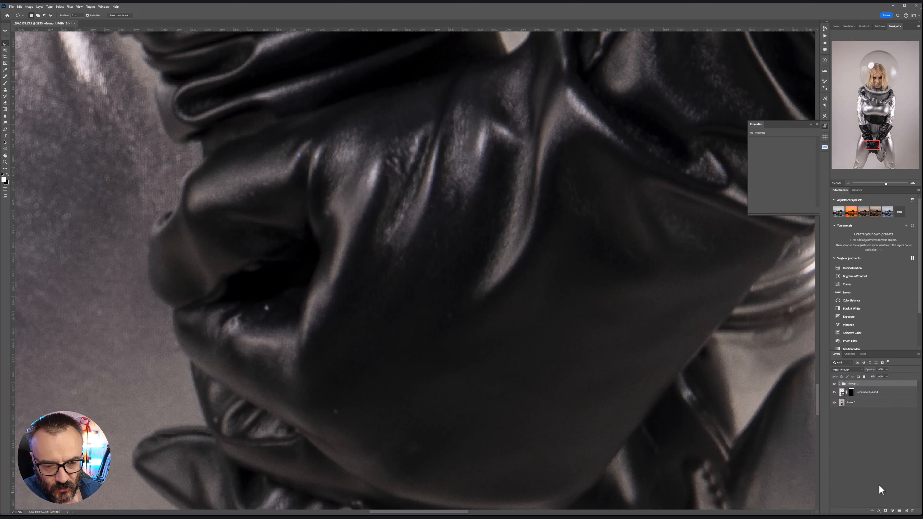
# Step: Compare the gloved hands with the retouching group hidden and shown, and review the gloves and belt with it visible
pyautogui.click(835, 384)
pyautogui.click(834, 383)
pyautogui.click(834, 384)
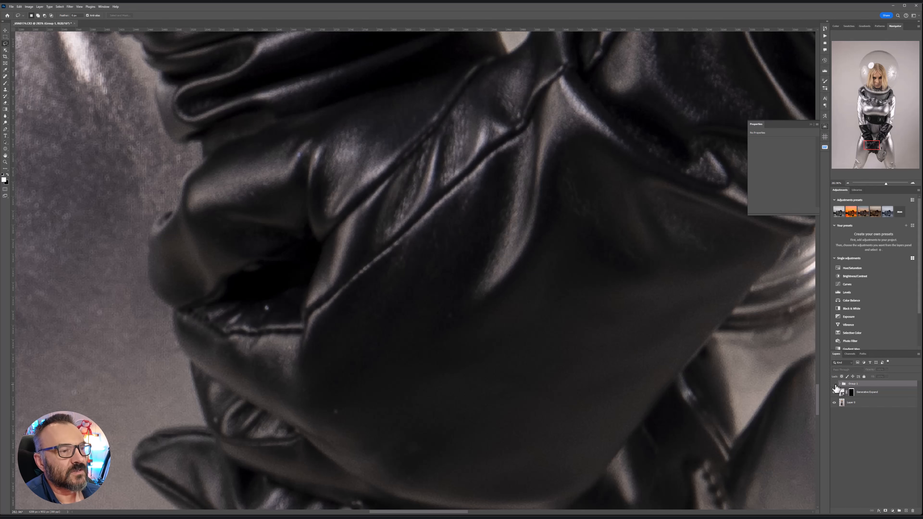
pyautogui.click(835, 384)
pyautogui.click(835, 384)
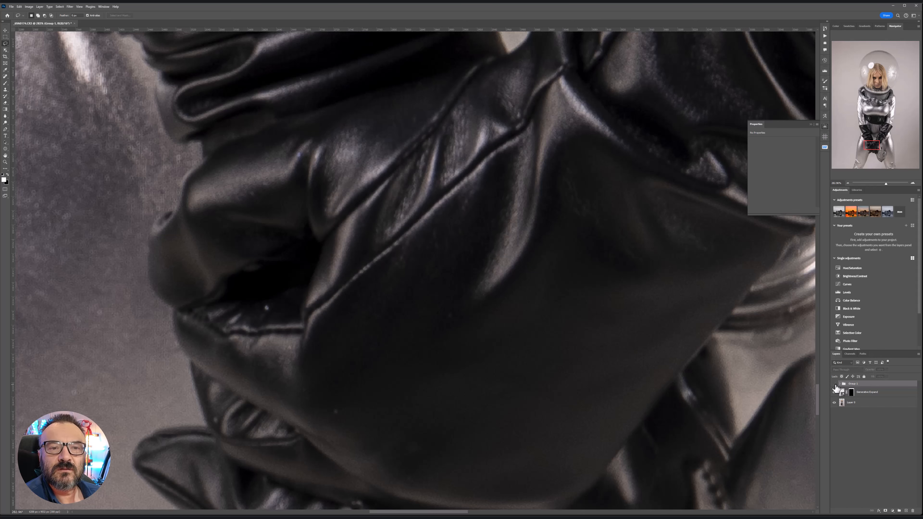
pyautogui.click(835, 385)
pyautogui.moveTo(556, 167); pyautogui.dragTo(541, 462)
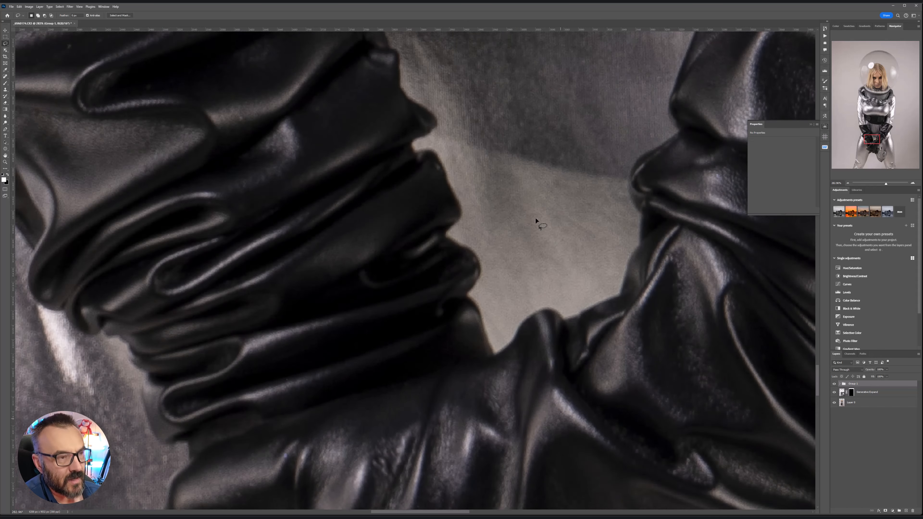
pyautogui.moveTo(524, 90); pyautogui.dragTo(496, 504)
pyautogui.scroll(-10, 496, 260)
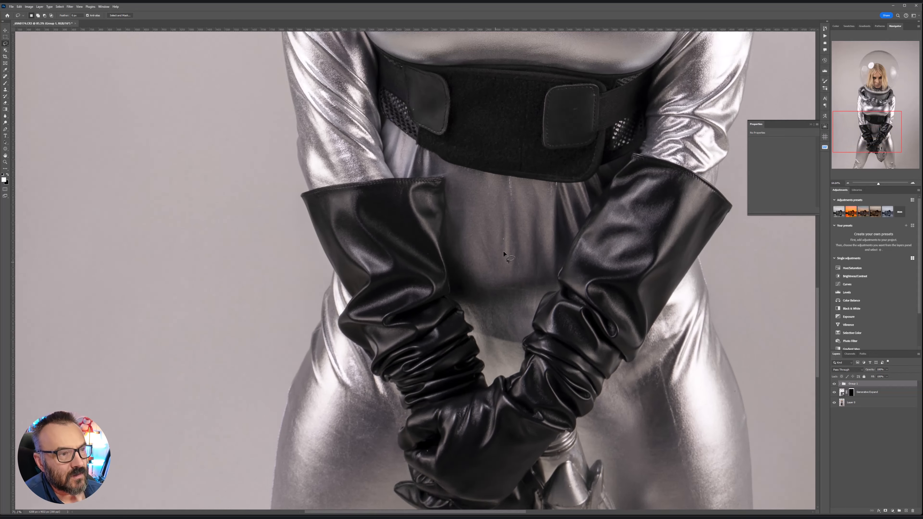
# Step: Compare the chest and the helmet reflections with the retouching group hidden and shown
pyautogui.moveTo(556, 178); pyautogui.dragTo(562, 469)
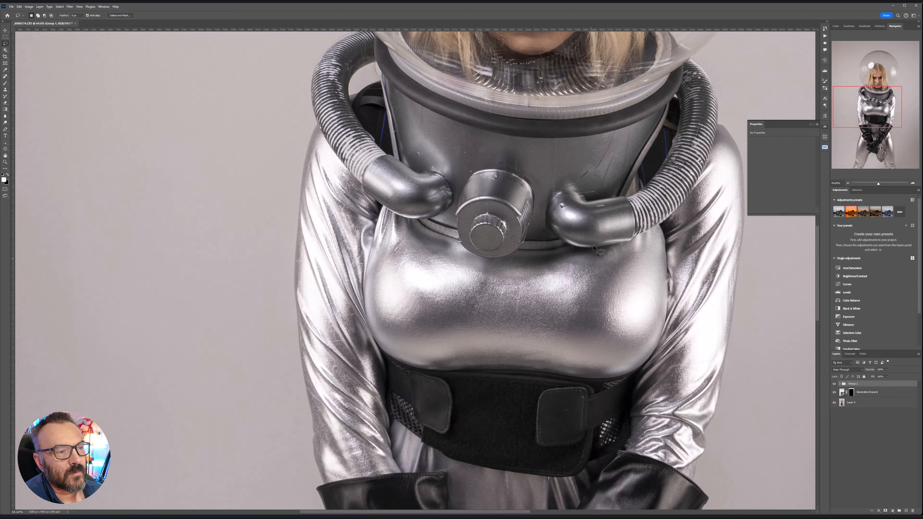
pyautogui.click(834, 384)
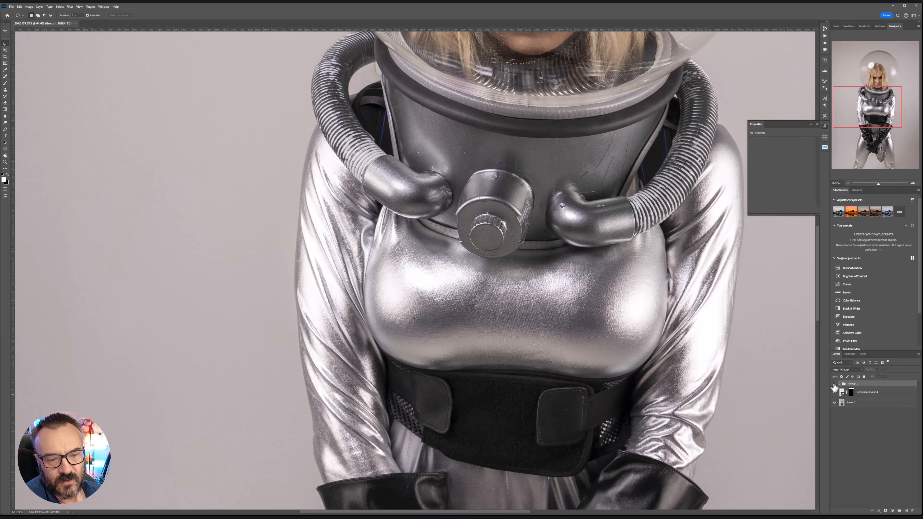
pyautogui.scroll(10, 547, 352)
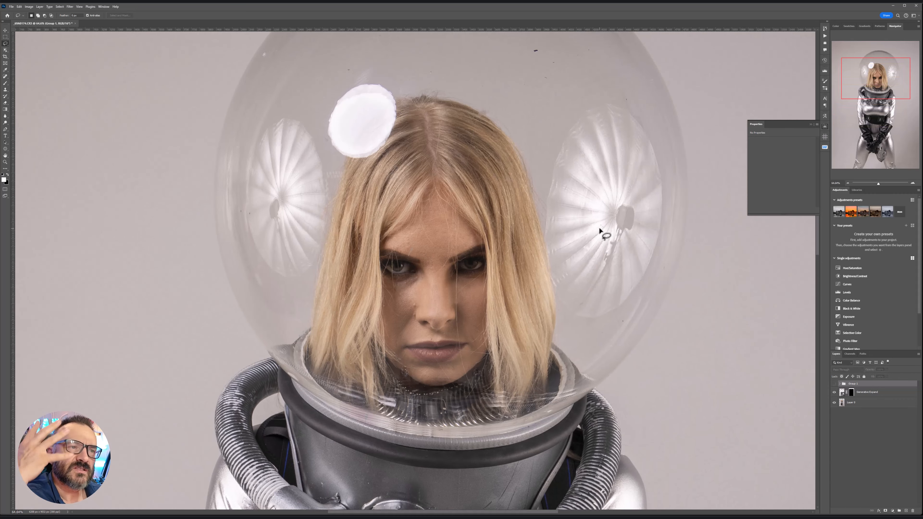
pyautogui.click(835, 384)
pyautogui.click(834, 385)
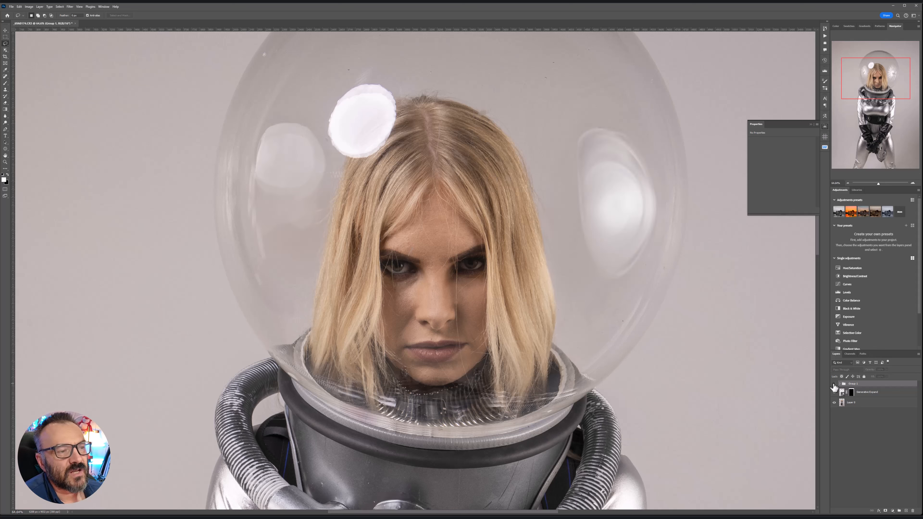
pyautogui.click(834, 384)
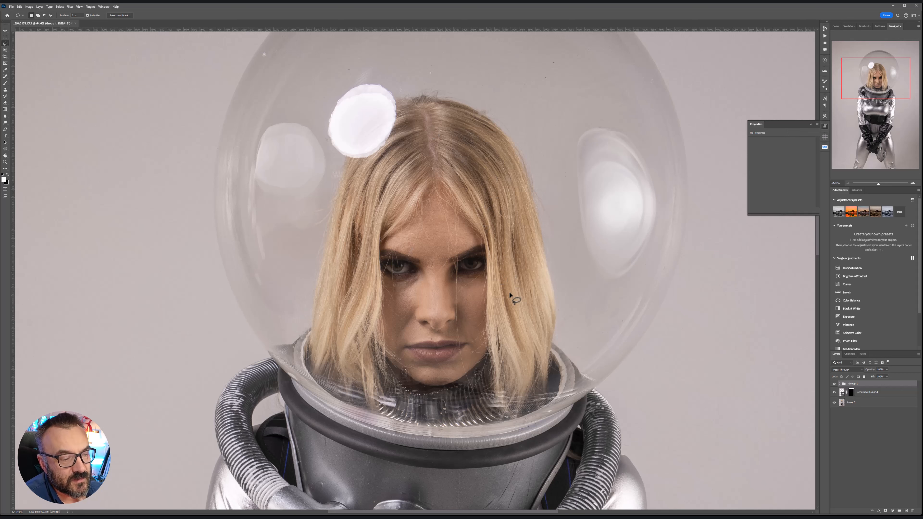
# Step: Compare the collar, hoses, breathing valve and belt patches with the retouching group hidden and shown, leaving it visible
pyautogui.scroll(-3, 497, 258)
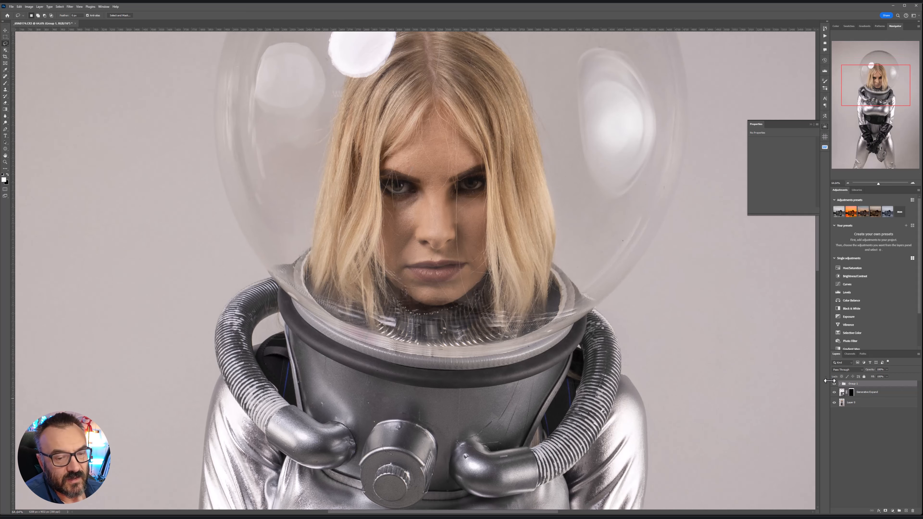
pyautogui.click(835, 392)
pyautogui.click(834, 392)
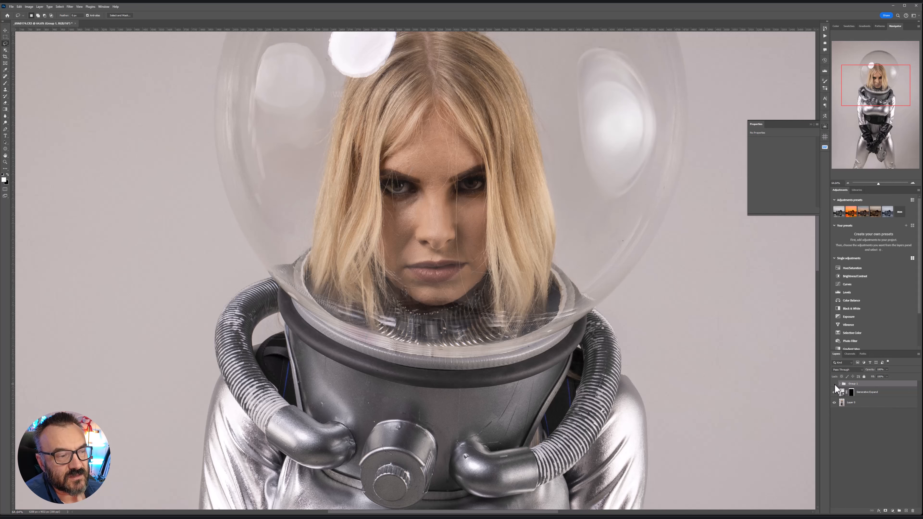
pyautogui.click(834, 384)
pyautogui.scroll(-6, 516, 384)
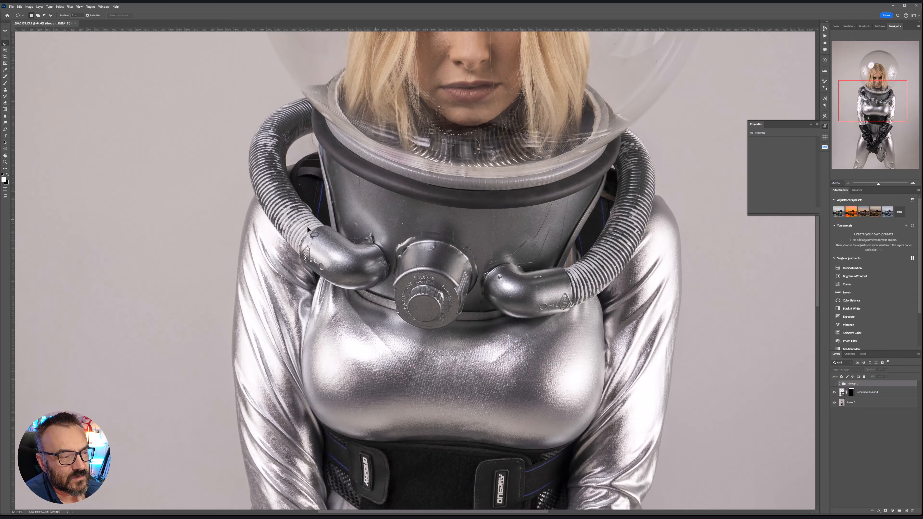
pyautogui.click(835, 384)
pyautogui.click(834, 384)
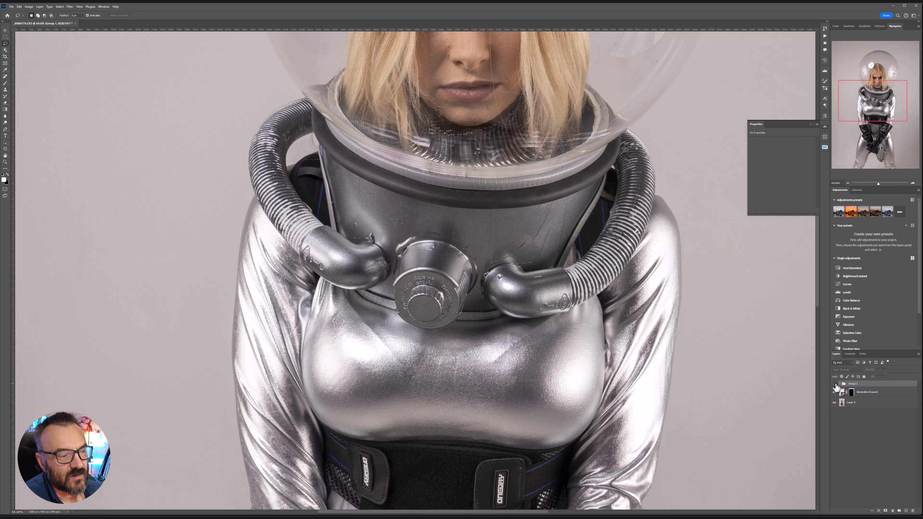
pyautogui.click(835, 384)
pyautogui.click(835, 384)
pyautogui.click(835, 384)
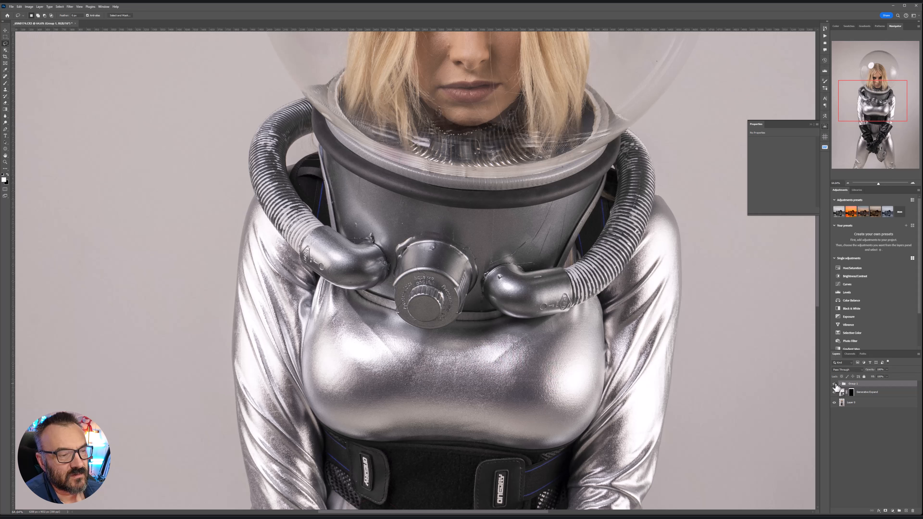
# Step: Stamp all visible layers into a new layer above the group and name it "model"
pyautogui.scroll(-8, 557, 288)
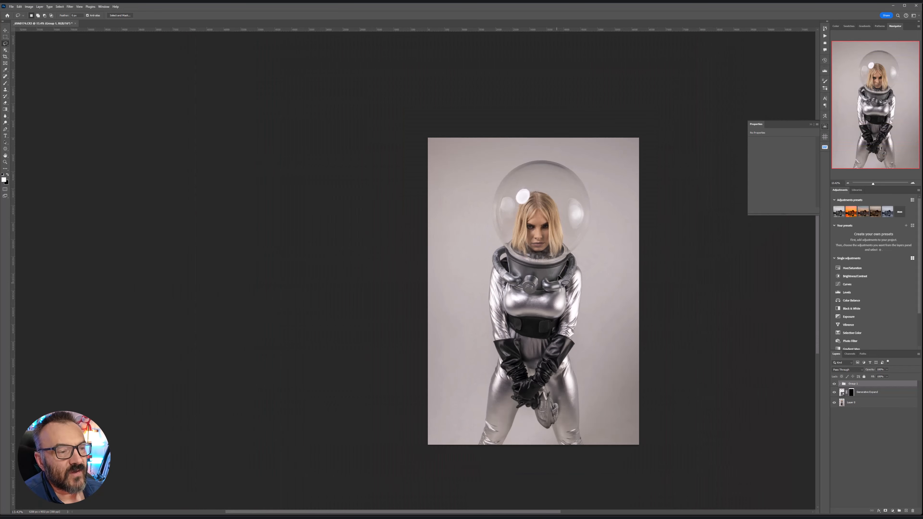
pyautogui.moveTo(581, 244); pyautogui.dragTo(469, 248)
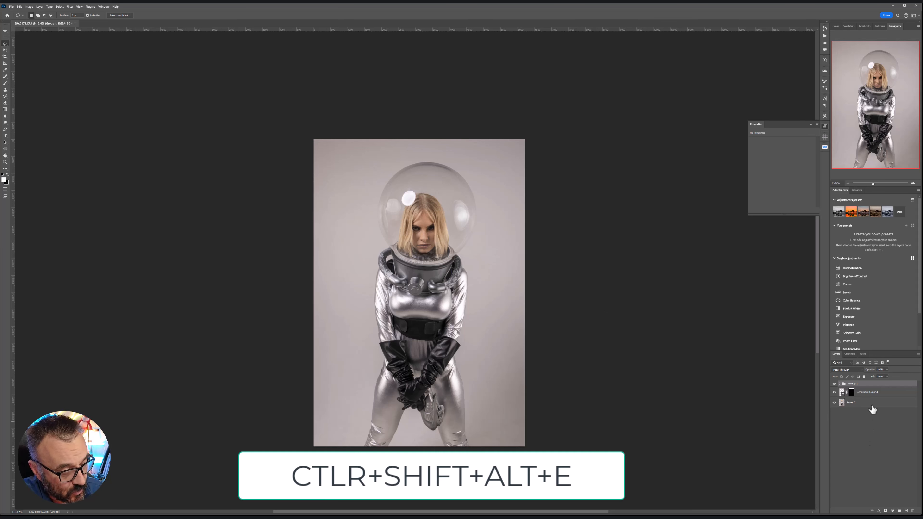
pyautogui.hotkey('ctrl', 'shift', 'alt', 'e')
pyautogui.doubleClick(852, 386)
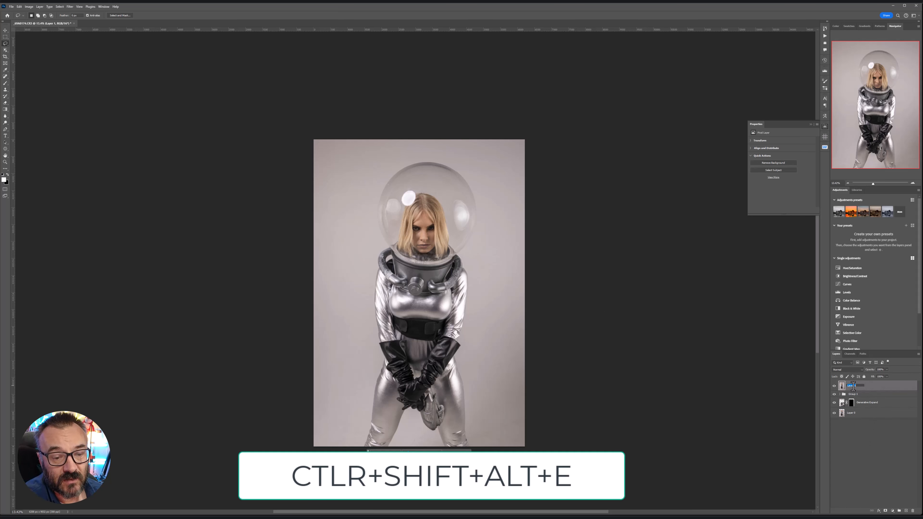
pyautogui.write('model')
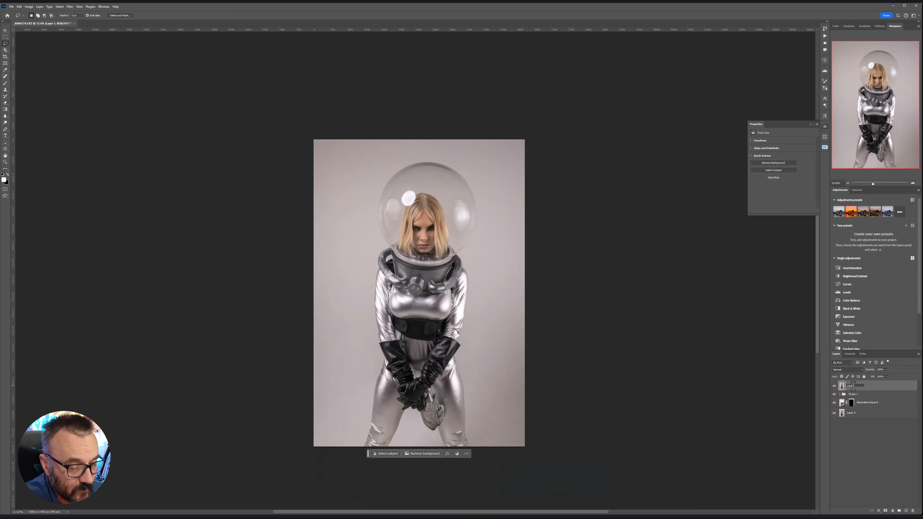
pyautogui.press('Return')
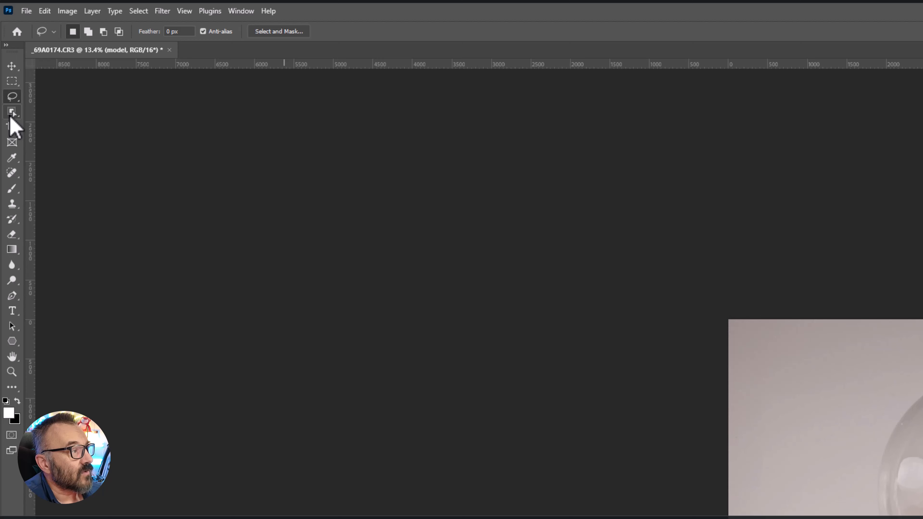
# Step: Run Select Subject on the model layer with the Cloud (Detailed results) option, and clear that selection
pyautogui.click(6, 50)
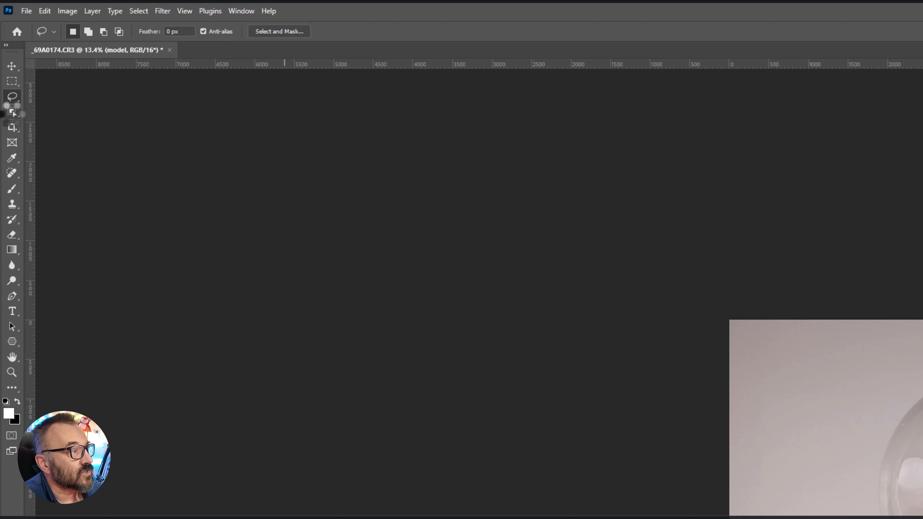
pyautogui.click(12, 112)
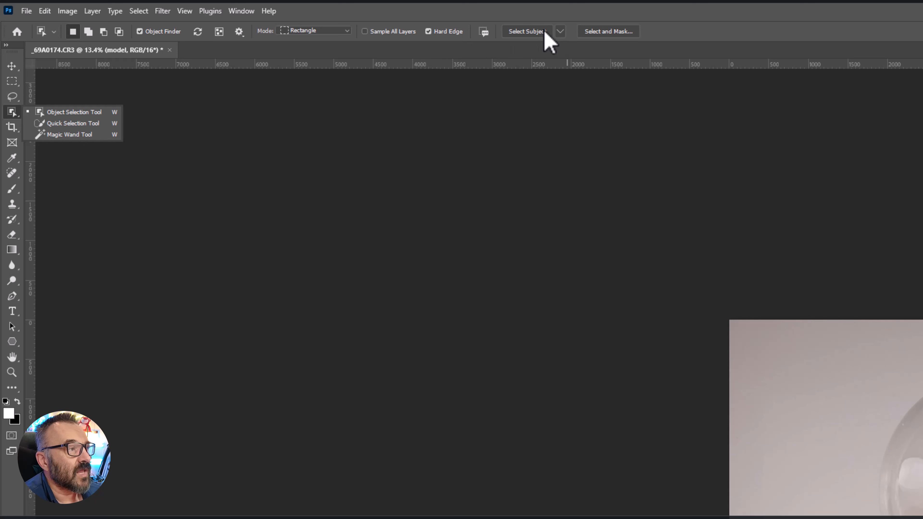
pyautogui.click(560, 31)
pyautogui.click(589, 57)
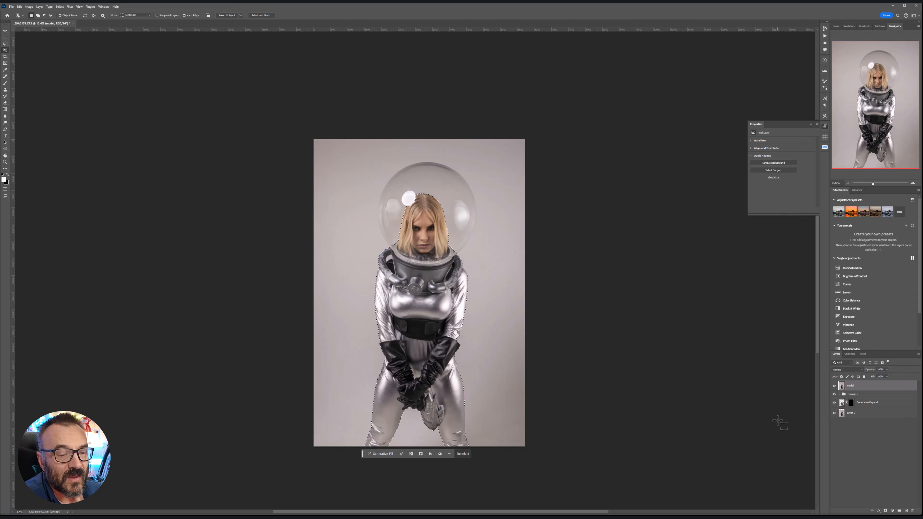
pyautogui.click(5, 37)
pyautogui.click(106, 70)
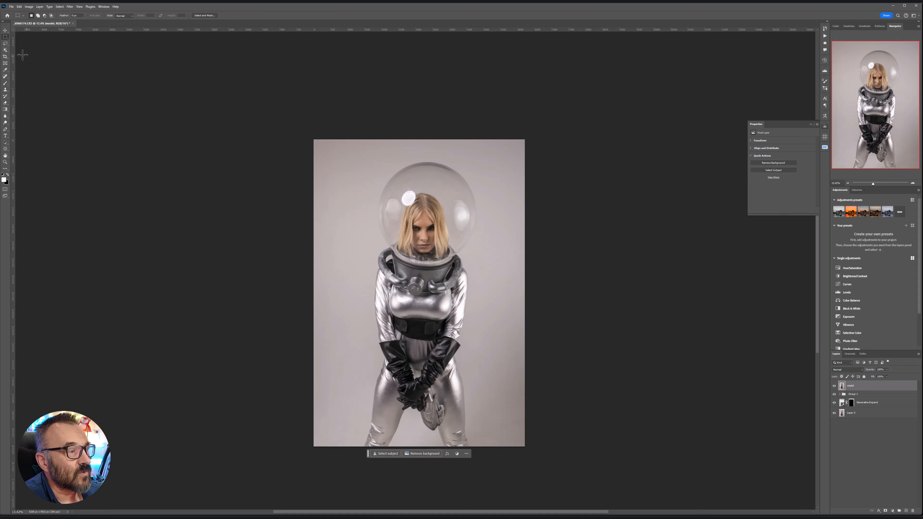
# Step: Select the woman in the spacesuit using Select Subject with the Cloud (Detailed results) option
pyautogui.click(5, 50)
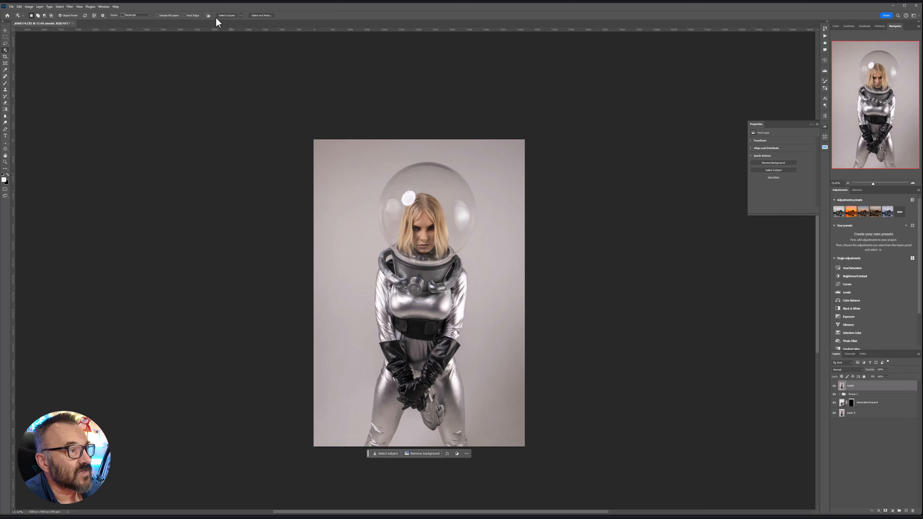
pyautogui.click(241, 16)
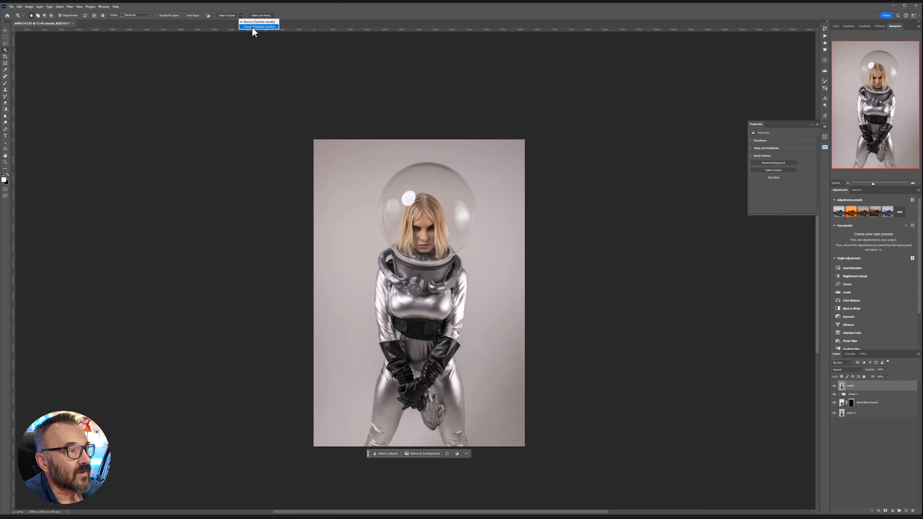
pyautogui.click(254, 27)
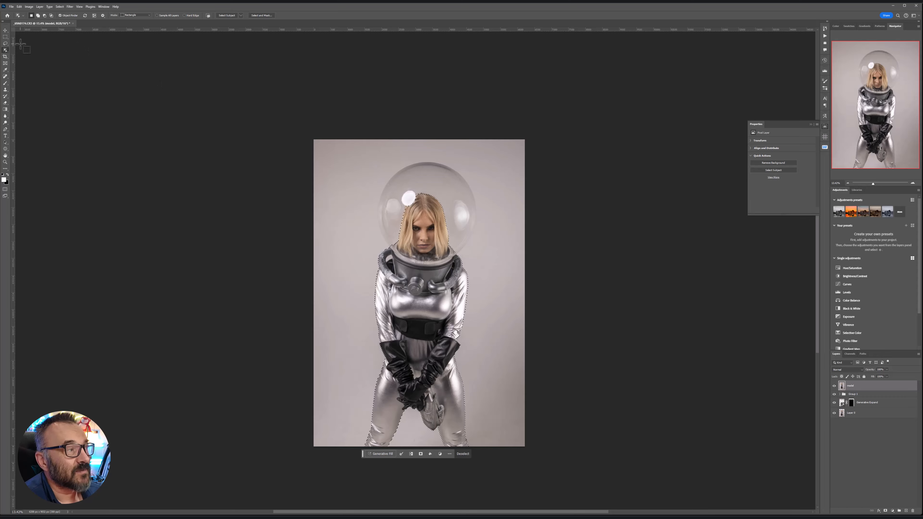
# Step: Subtract the background gap between the left hose and the collar from the subject selection with the Lasso tool
pyautogui.click(5, 44)
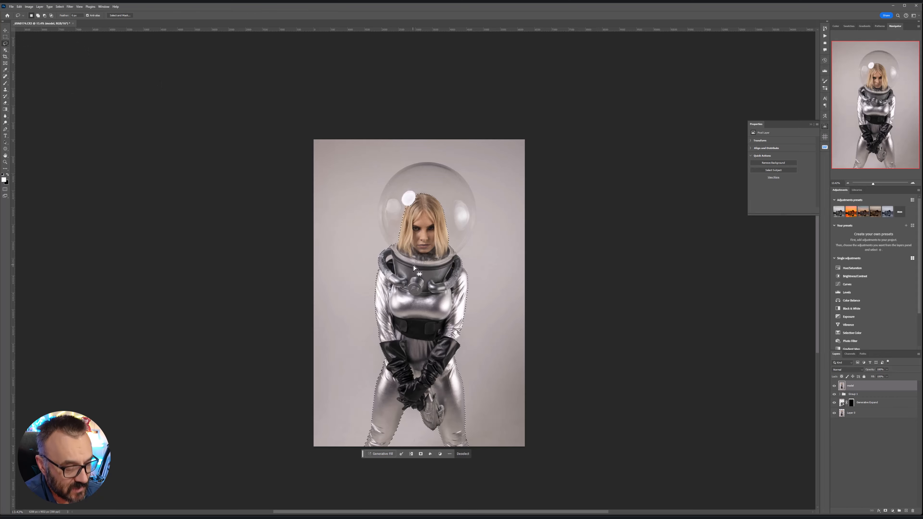
pyautogui.scroll(3, 413, 266)
pyautogui.scroll(10, 393, 257)
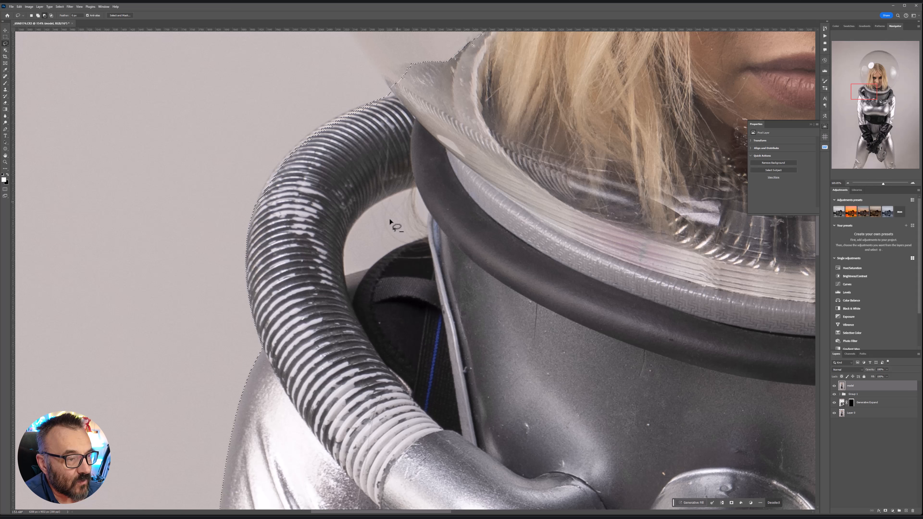
pyautogui.moveTo(415, 186)
pyautogui.mouseDown()
pyautogui.moveTo(362, 209)
pyautogui.moveTo(344, 256)
pyautogui.moveTo(353, 272)
pyautogui.moveTo(425, 244)
pyautogui.moveTo(430, 211)
pyautogui.moveTo(419, 194)
pyautogui.mouseUp()
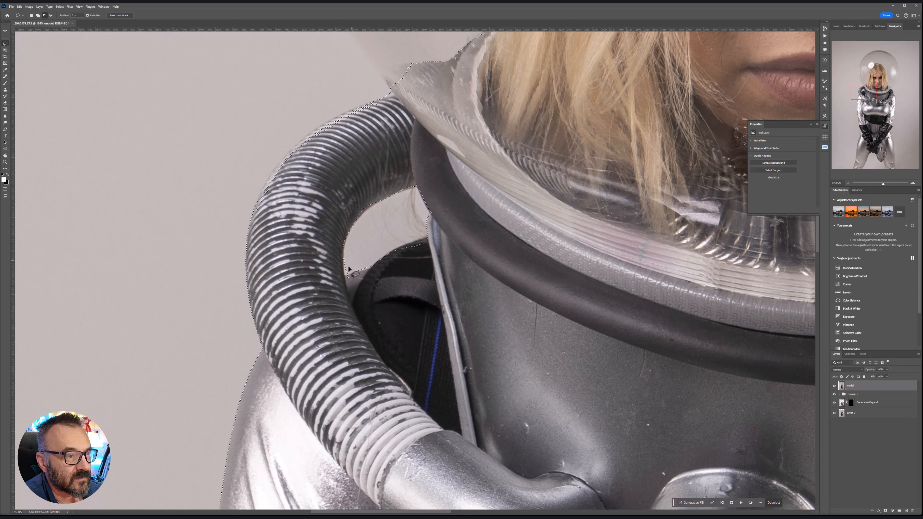
pyautogui.moveTo(344, 258)
pyautogui.mouseDown()
pyautogui.moveTo(345, 274)
pyautogui.moveTo(410, 256)
pyautogui.mouseUp()
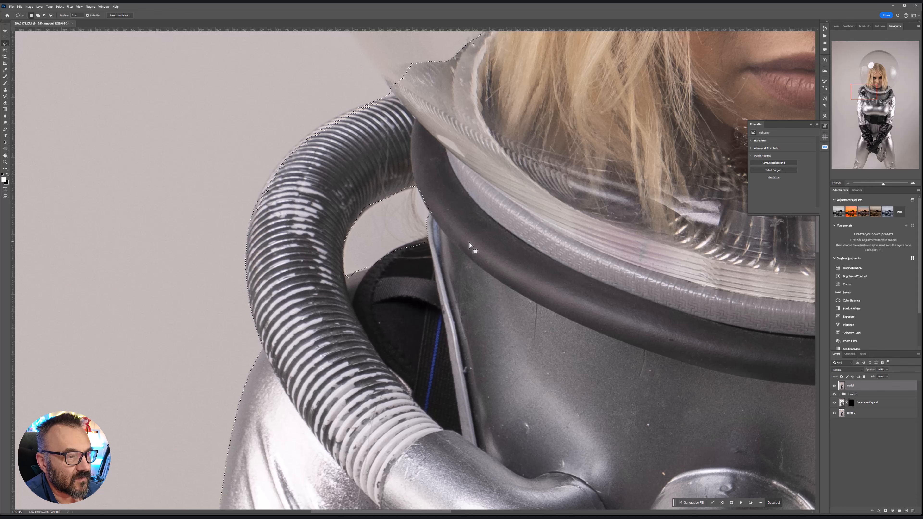
# Step: Add a layer mask to the model layer from the subject selection and hide all the layers below it
pyautogui.scroll(-5, 482, 255)
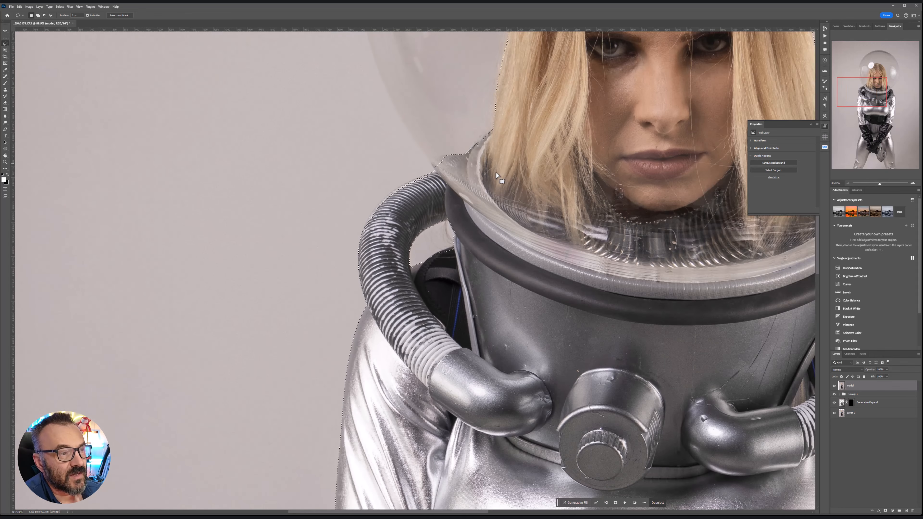
pyautogui.moveTo(496, 164); pyautogui.dragTo(398, 401)
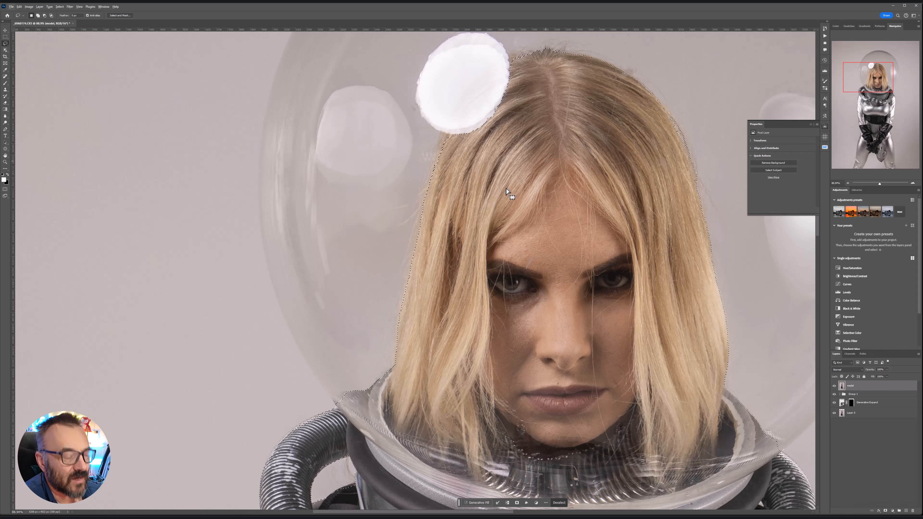
pyautogui.scroll(-5, 520, 150)
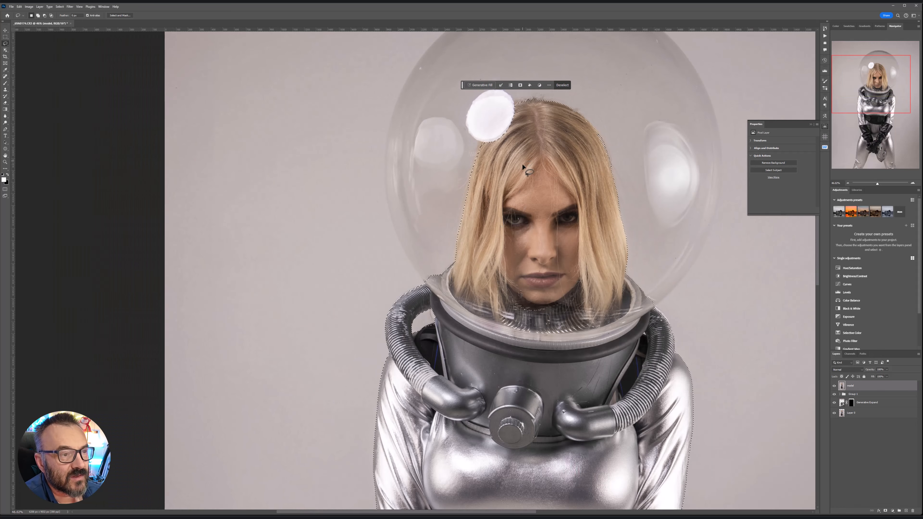
pyautogui.moveTo(518, 166); pyautogui.dragTo(493, 268)
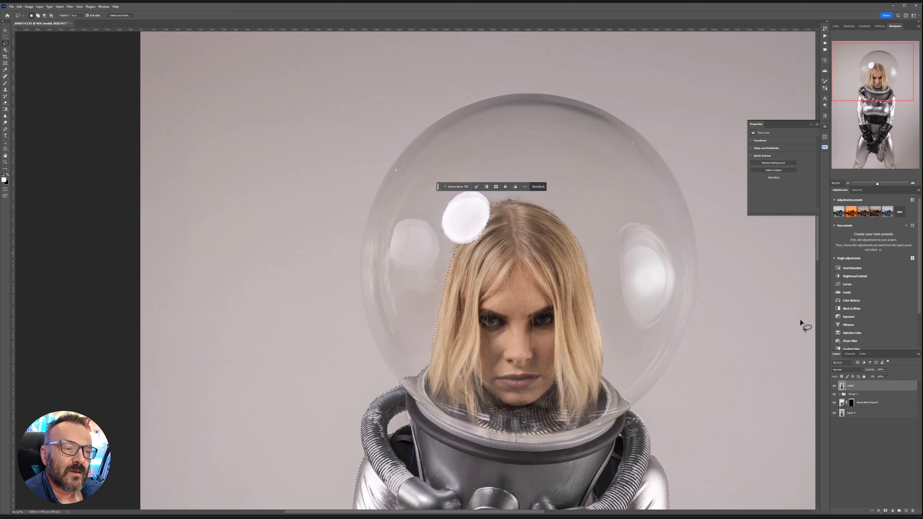
pyautogui.click(885, 511)
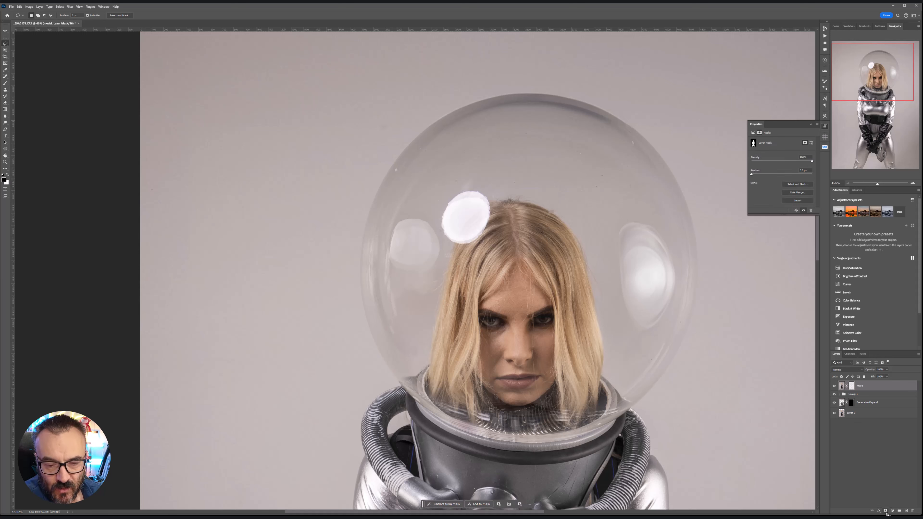
pyautogui.moveTo(834, 414); pyautogui.dragTo(834, 399)
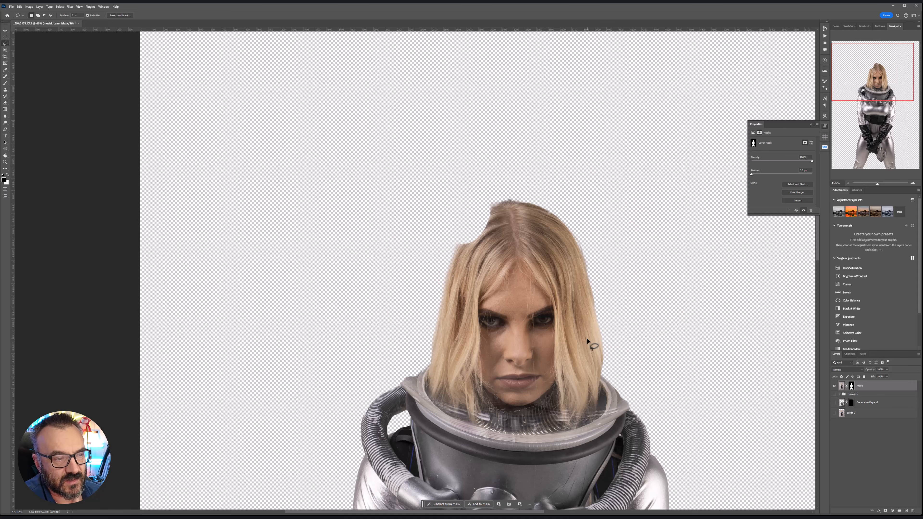
# Step: Examine the cut-out edge along the outer thigh on the right side of the figure
pyautogui.scroll(-5, 586, 338)
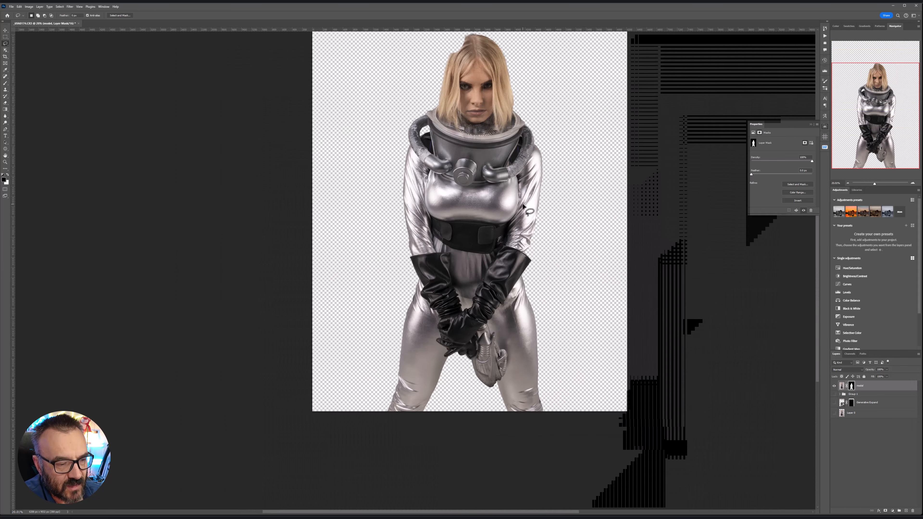
pyautogui.scroll(10, 532, 341)
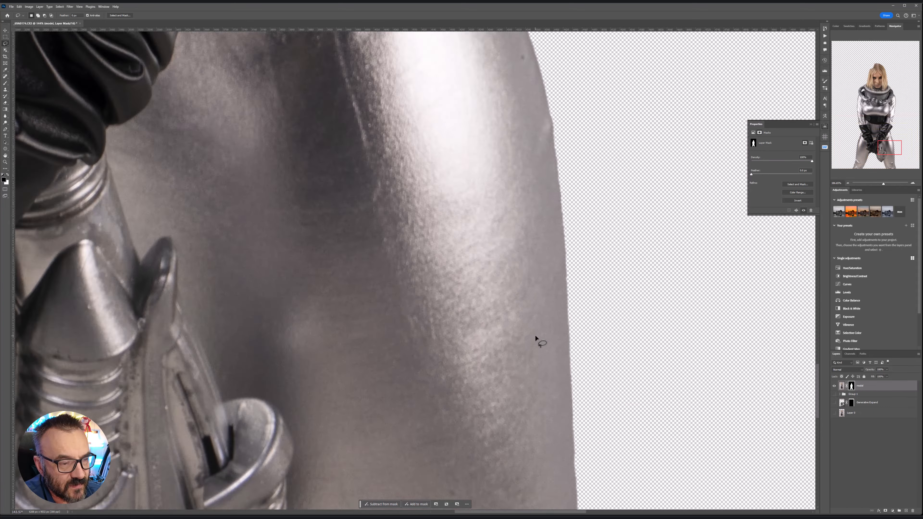
pyautogui.scroll(1, 546, 335)
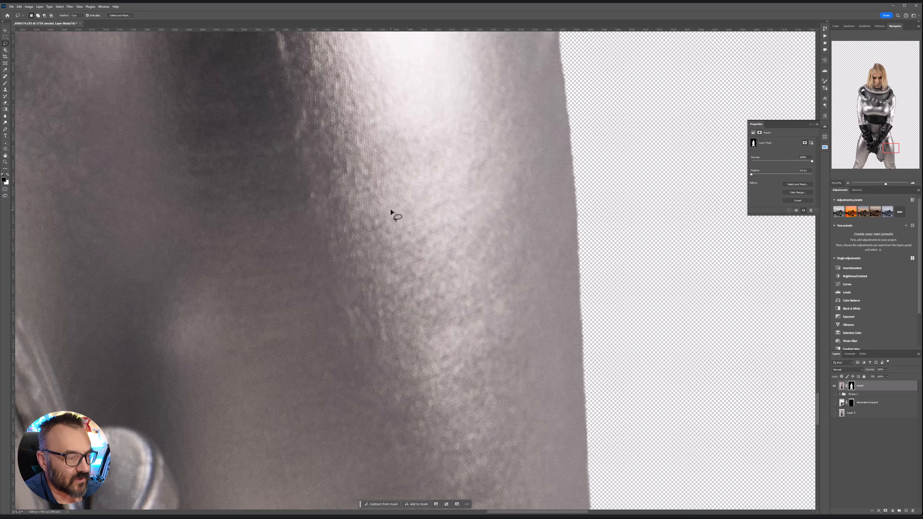
# Step: Disable the layer mask on the model layer to bring the glass helmet and backdrop back into view
pyautogui.scroll(-10, 391, 208)
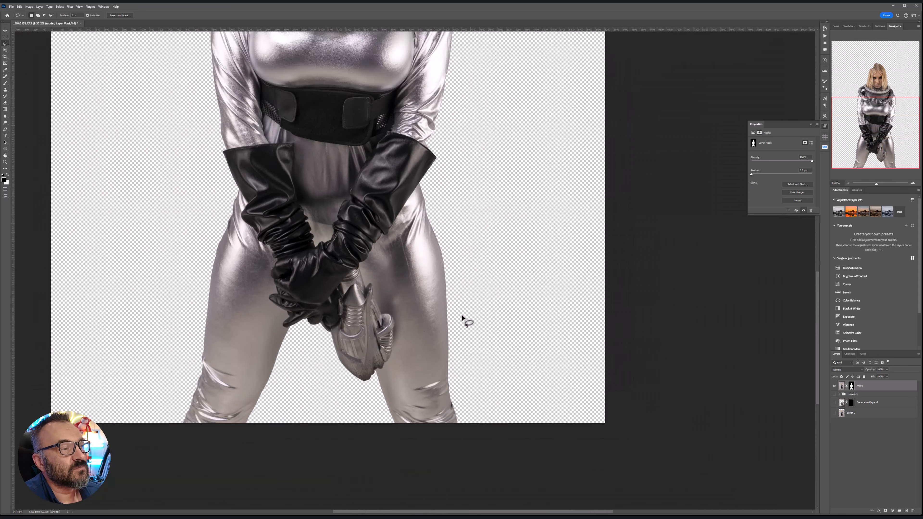
pyautogui.scroll(5, 462, 314)
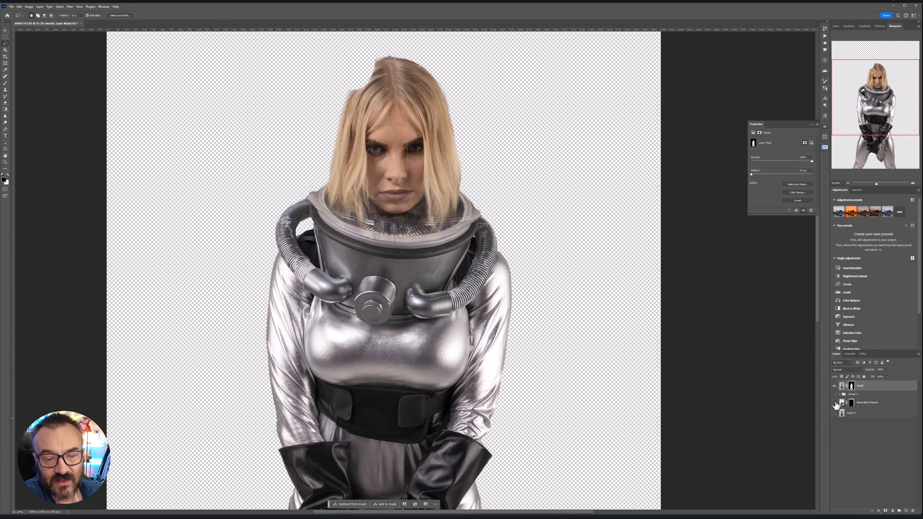
pyautogui.keyDown('shift'); pyautogui.click(852, 386); pyautogui.keyUp('shift')
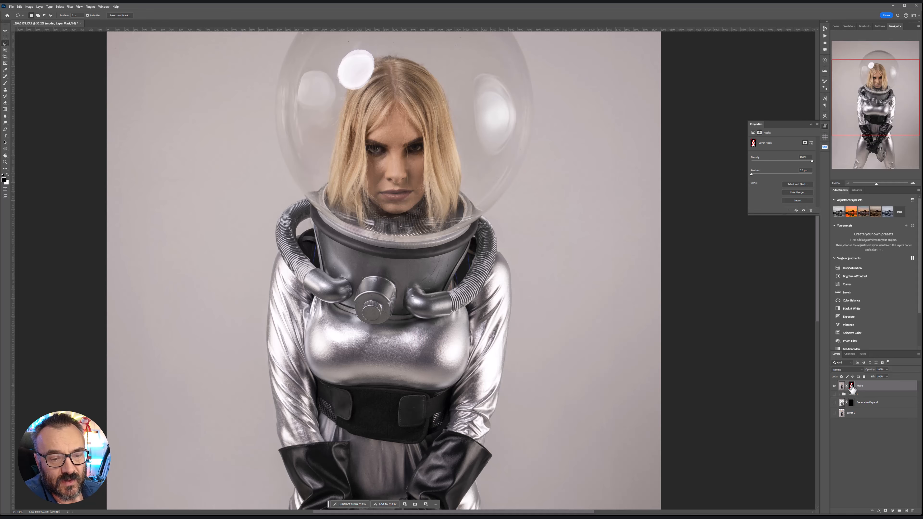
# Step: Try to select the woman together with her glass helmet using the Object Selection tool, and discard the selection
pyautogui.scroll(5, 370, 176)
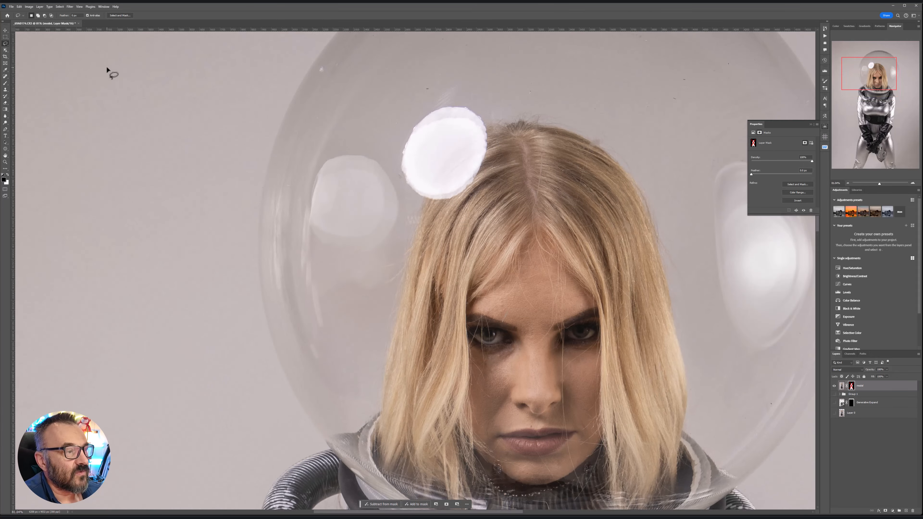
pyautogui.click(5, 50)
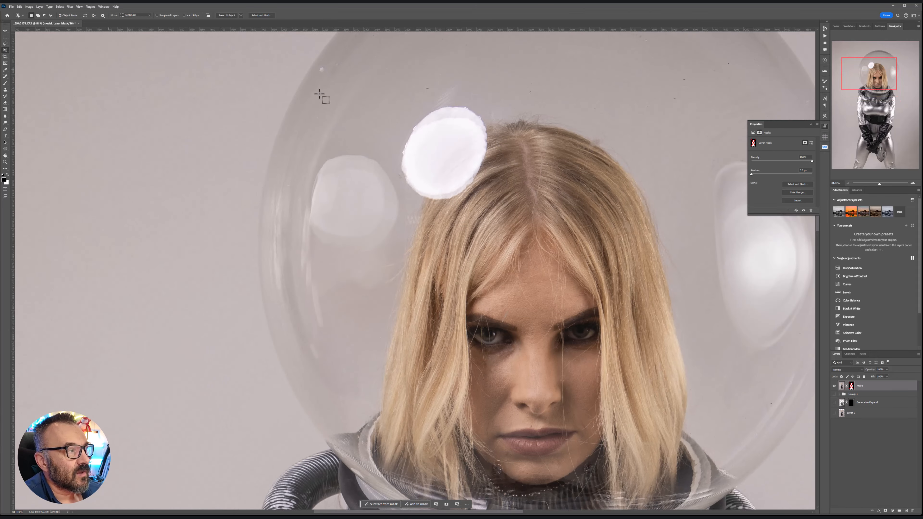
pyautogui.scroll(-4, 342, 98)
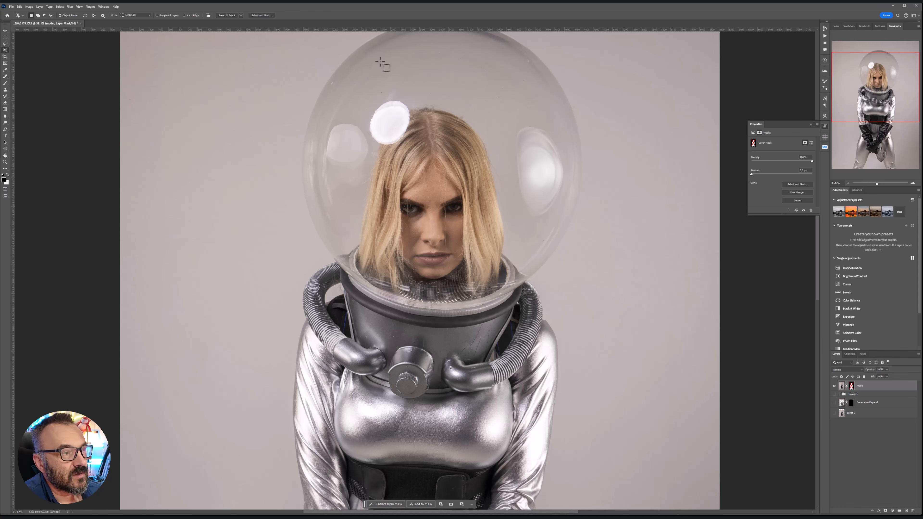
pyautogui.scroll(-2, 403, 53)
pyautogui.moveTo(371, 62); pyautogui.dragTo(444, 434)
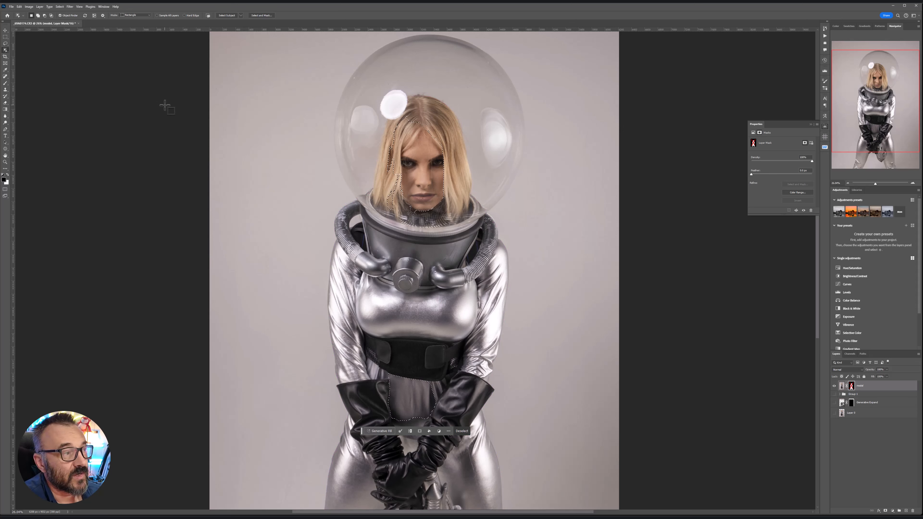
pyautogui.hotkey('ctrl', 'd')
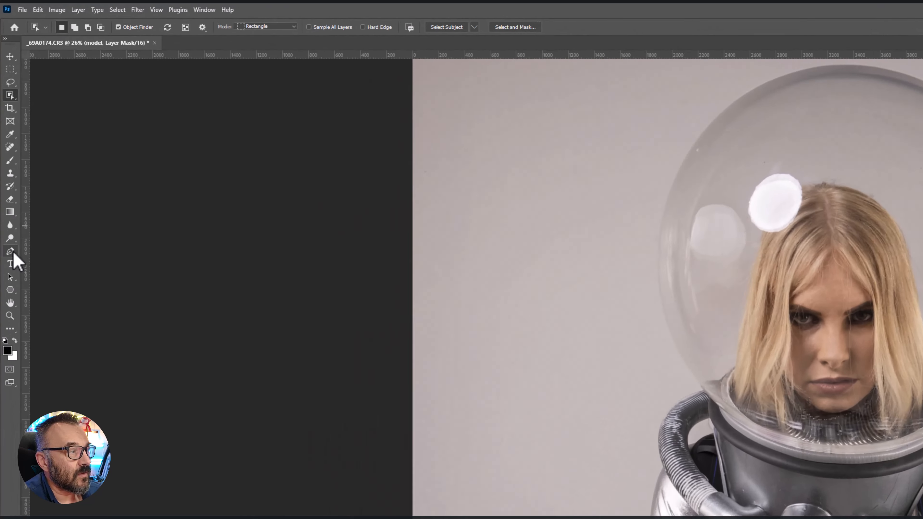
# Step: Start a Pen tool path where the helmet meets the left hose and trace up the helmet's left edge
pyautogui.click(5, 129)
pyautogui.click(51, 128)
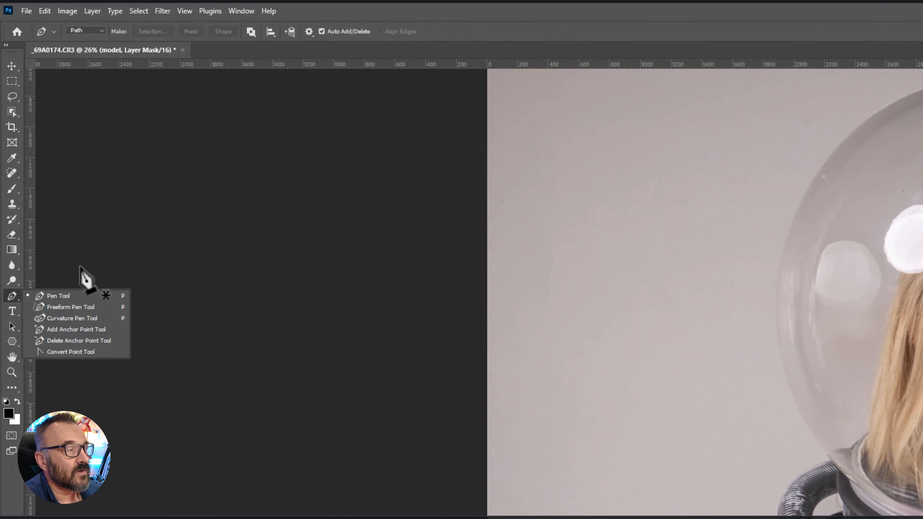
pyautogui.click(54, 297)
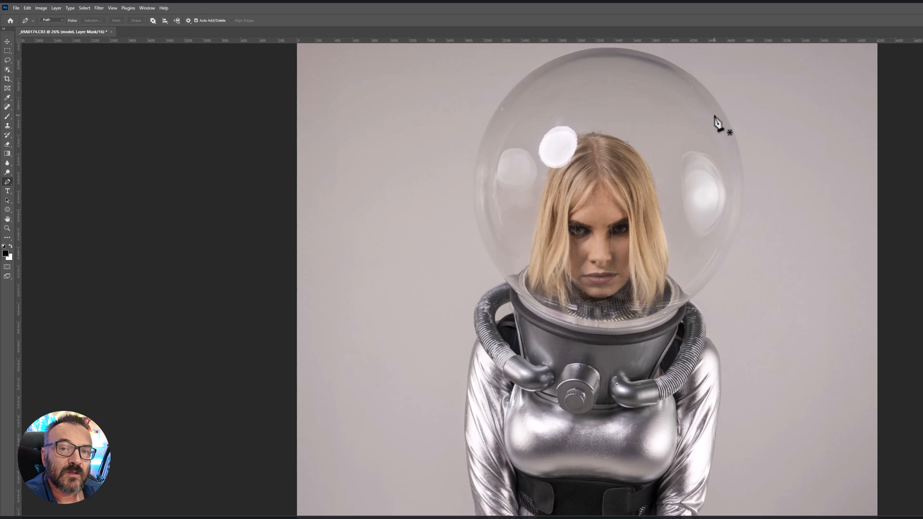
pyautogui.scroll(3, 592, 140)
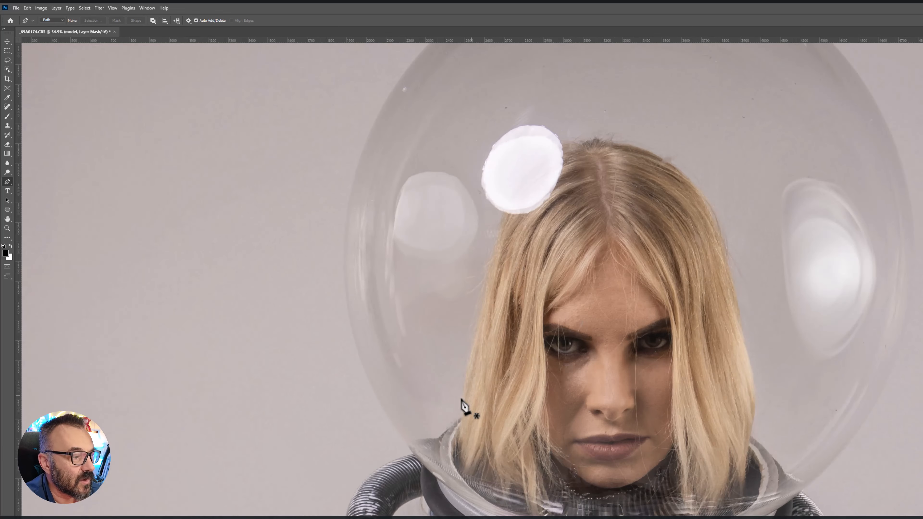
pyautogui.click(412, 454)
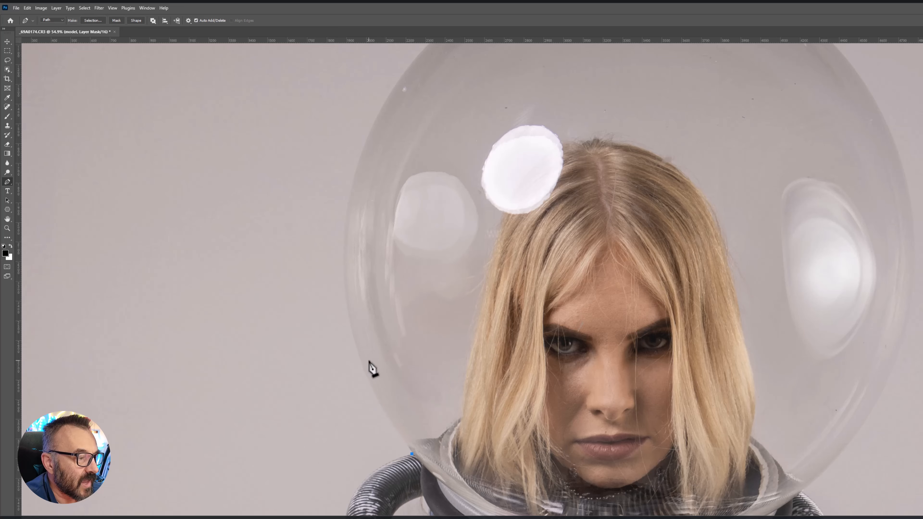
pyautogui.scroll(4, 369, 432)
pyautogui.click(346, 257)
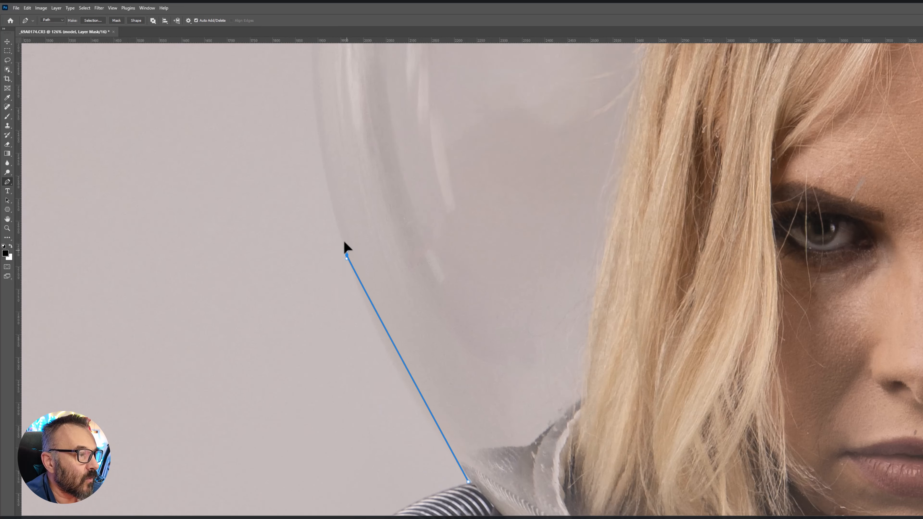
pyautogui.moveTo(345, 243); pyautogui.dragTo(325, 163)
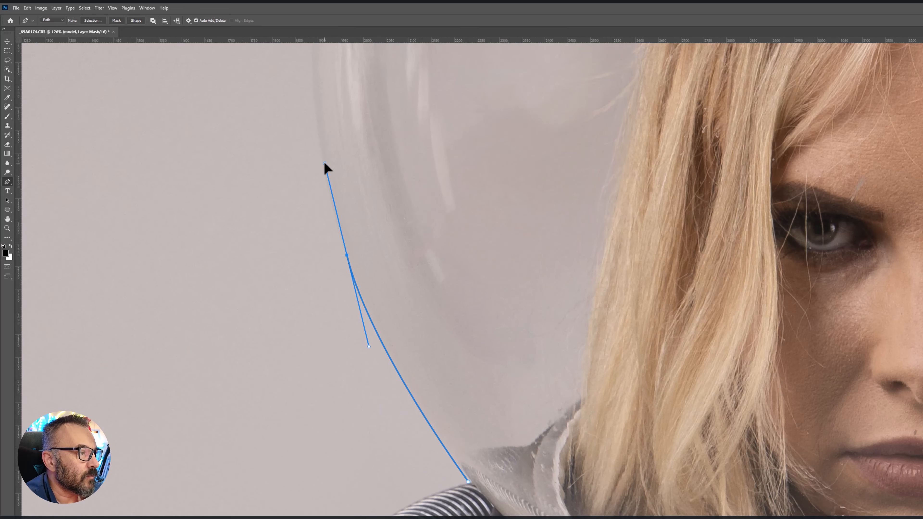
pyautogui.moveTo(421, 136); pyautogui.dragTo(561, 503)
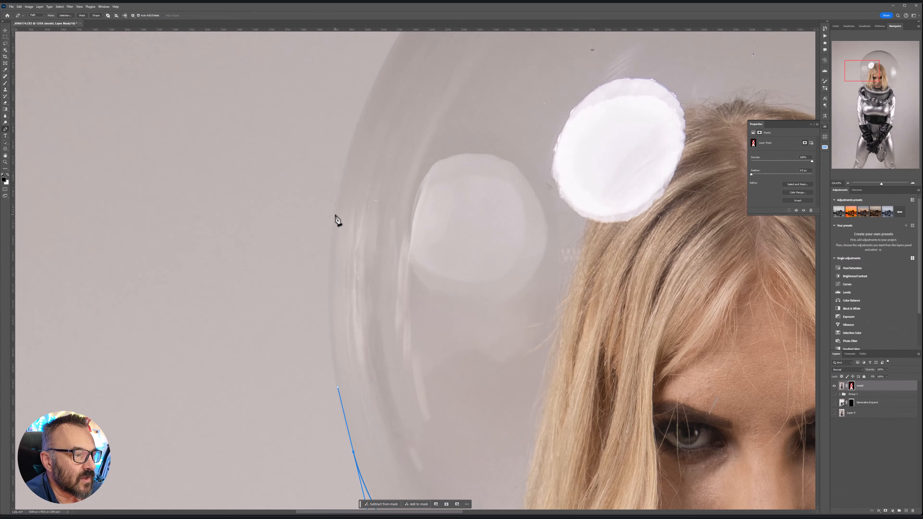
pyautogui.moveTo(356, 229); pyautogui.dragTo(357, 135)
# Step: Continue the path with curved anchor points along the helmet's upper-left edge to the crown of the dome
pyautogui.moveTo(430, 148); pyautogui.dragTo(369, 288)
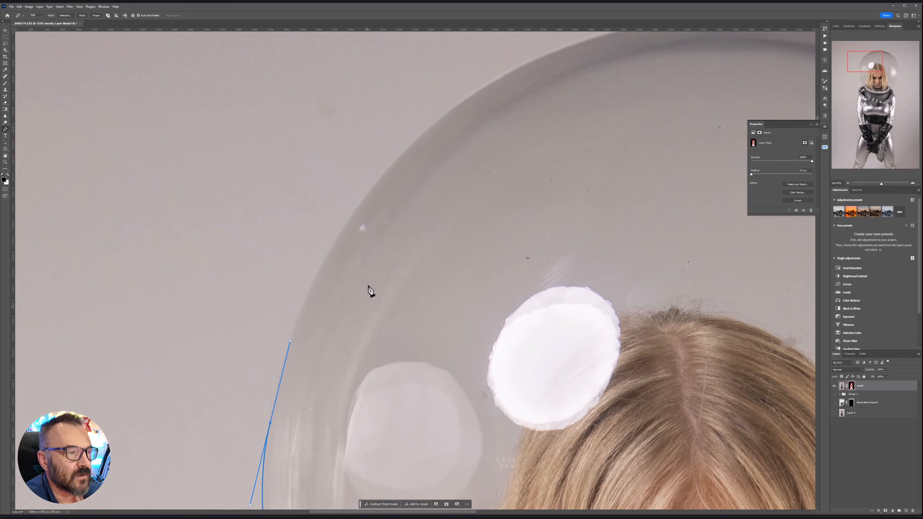
pyautogui.click(360, 202)
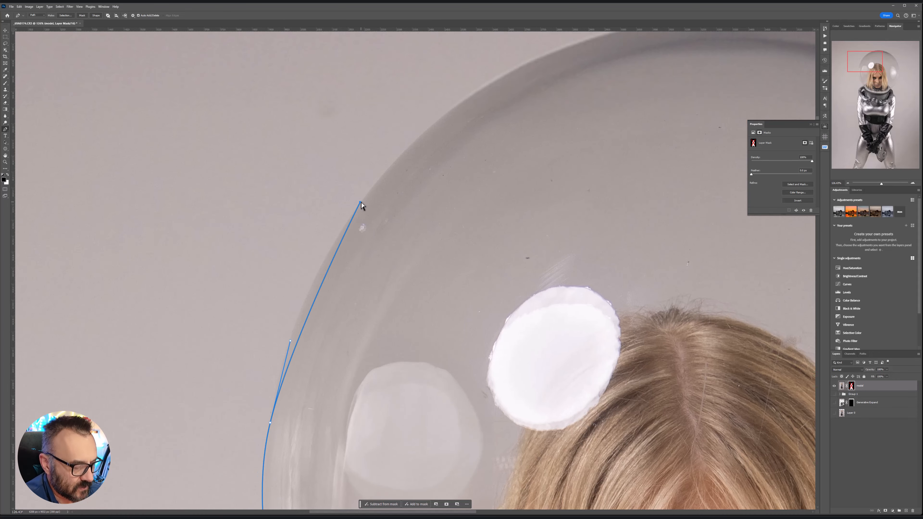
pyautogui.moveTo(362, 203); pyautogui.dragTo(412, 145)
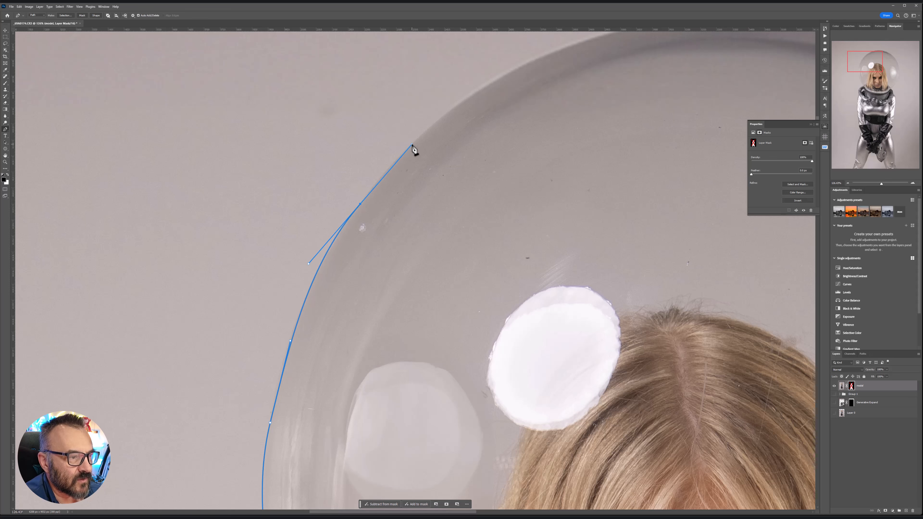
pyautogui.moveTo(540, 123); pyautogui.dragTo(409, 252)
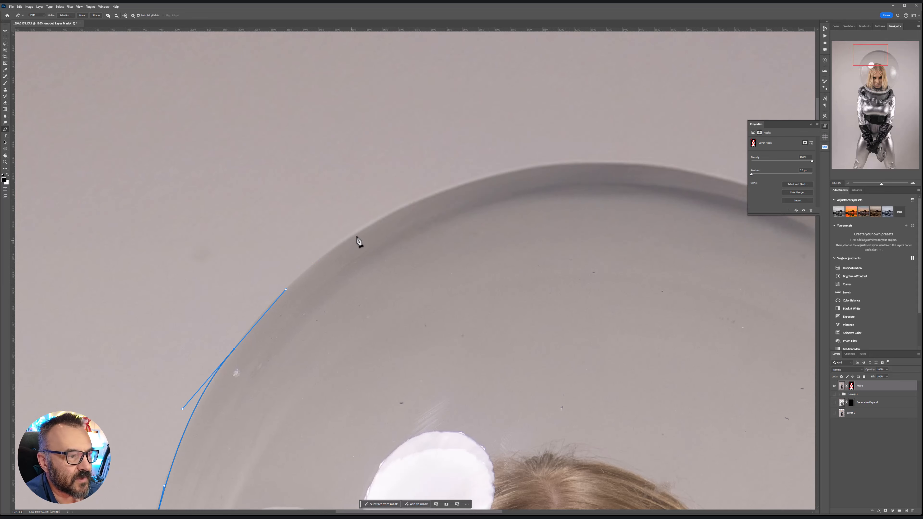
pyautogui.moveTo(393, 212); pyautogui.dragTo(442, 191)
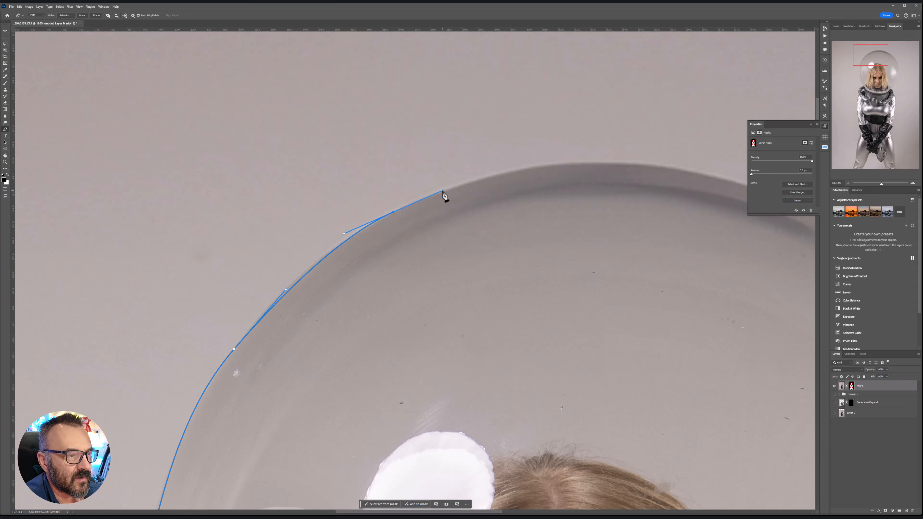
pyautogui.moveTo(651, 220); pyautogui.dragTo(538, 240)
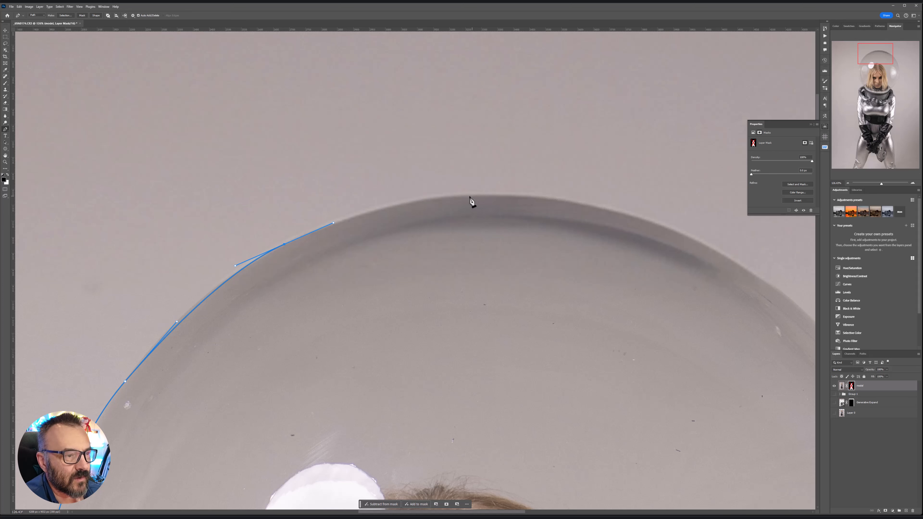
pyautogui.moveTo(470, 197); pyautogui.dragTo(533, 196)
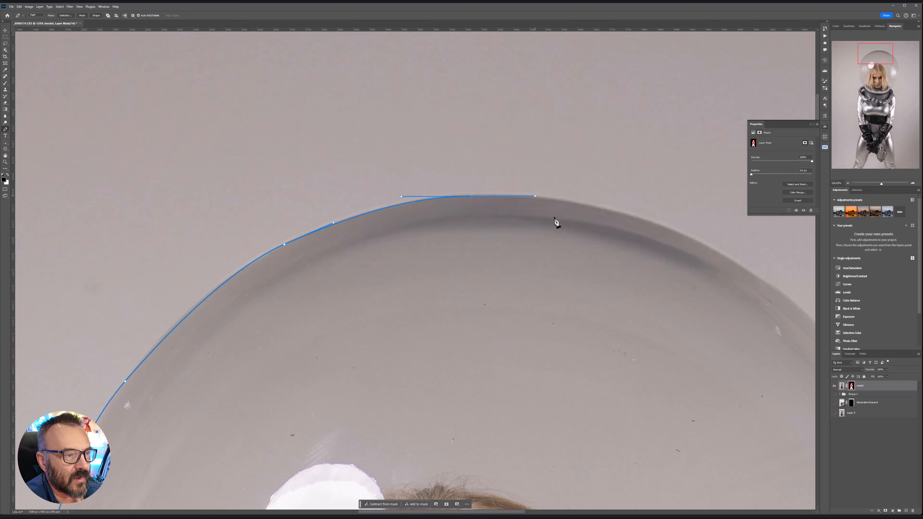
# Step: Curve the path from the helmet's crown down its right edge to the point where it meets the right hose
pyautogui.moveTo(666, 280); pyautogui.dragTo(385, 236)
pyautogui.moveTo(423, 201); pyautogui.dragTo(491, 242)
pyautogui.moveTo(598, 381); pyautogui.dragTo(499, 272)
pyautogui.click(460, 186)
pyautogui.moveTo(525, 380); pyautogui.dragTo(491, 279)
pyautogui.scroll(-5, 505, 319)
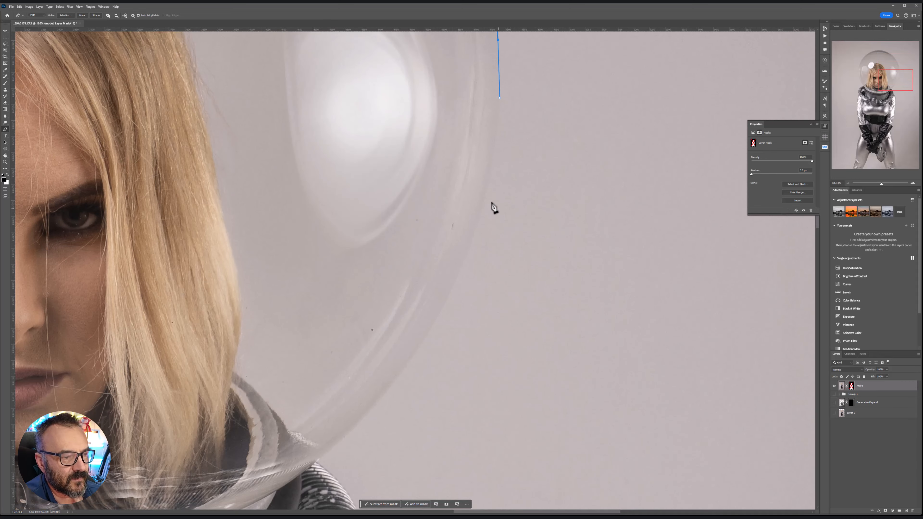
pyautogui.moveTo(487, 184); pyautogui.dragTo(473, 228)
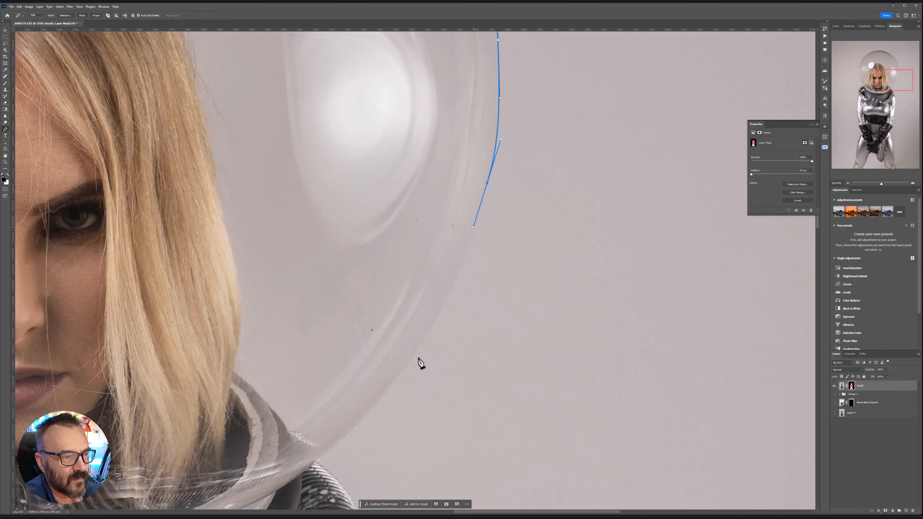
pyautogui.moveTo(420, 343); pyautogui.dragTo(395, 382)
pyautogui.moveTo(435, 324); pyautogui.dragTo(577, 75)
pyautogui.moveTo(481, 191); pyautogui.dragTo(455, 211)
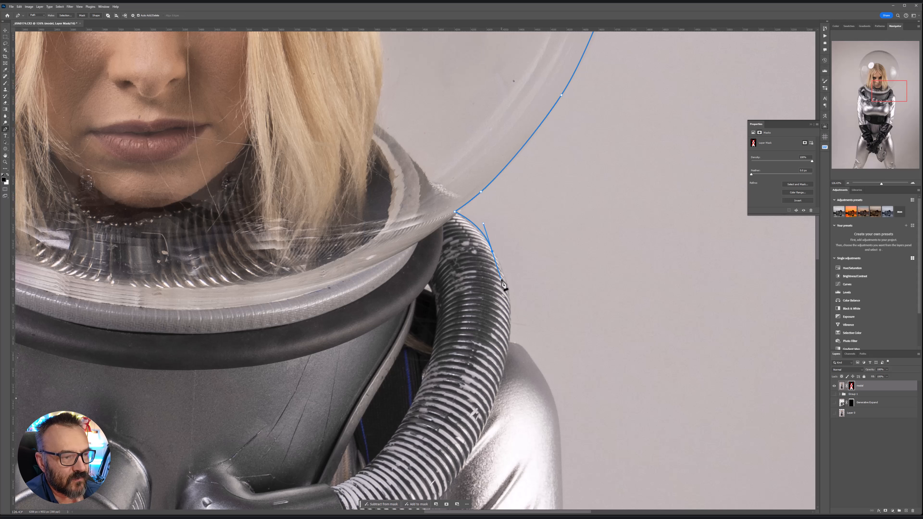
# Step: Extend the path around the right hose's outer edge, over the shoulder and down the upper arm
pyautogui.moveTo(510, 313); pyautogui.dragTo(511, 342)
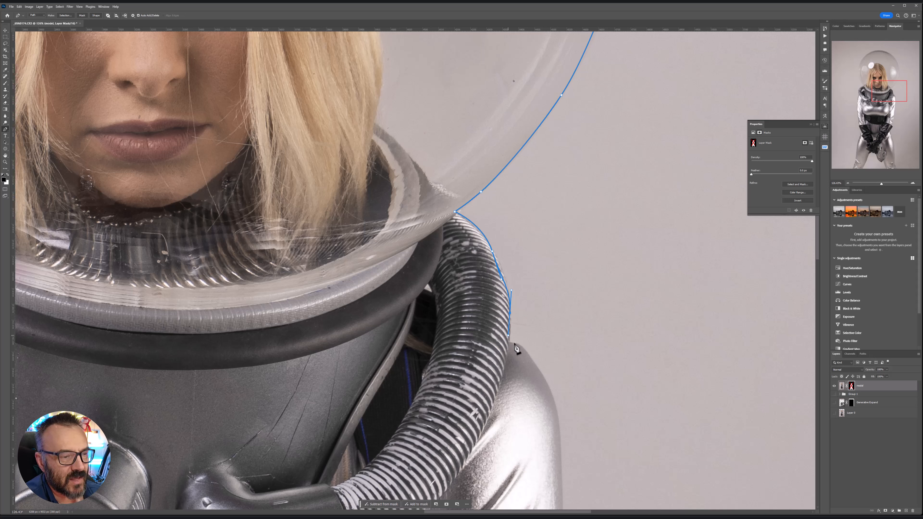
pyautogui.moveTo(538, 369); pyautogui.dragTo(507, 214)
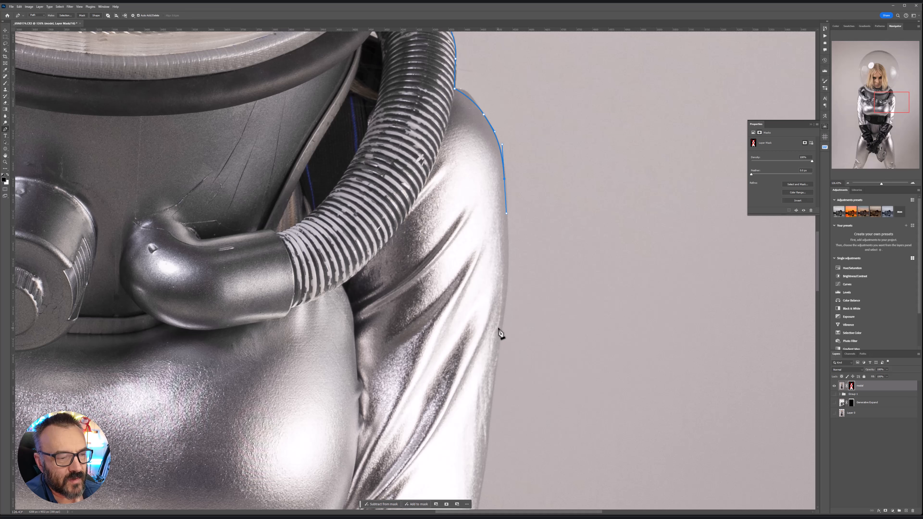
pyautogui.moveTo(501, 326); pyautogui.dragTo(497, 354)
# Step: Trace the outer edge of the right silver sleeve down to the fold near the elbow
pyautogui.moveTo(514, 387); pyautogui.dragTo(545, 88)
pyautogui.click(519, 126)
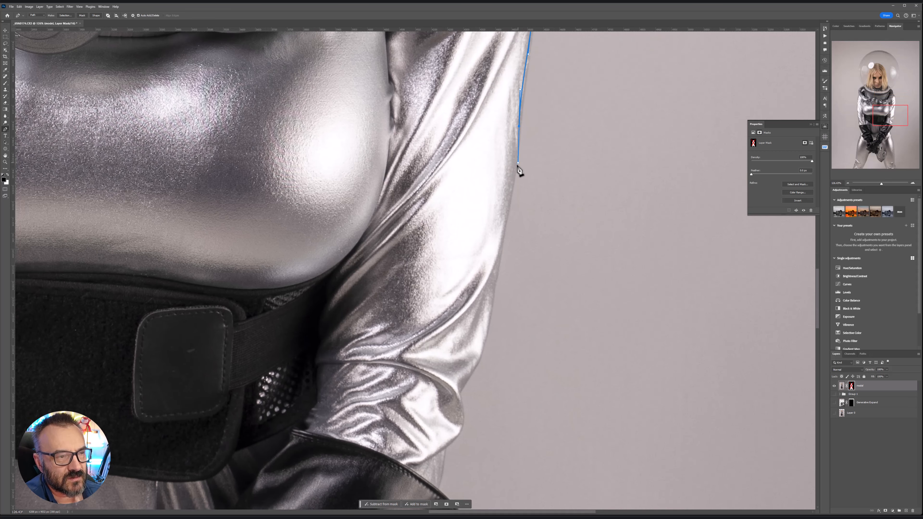
pyautogui.click(514, 170)
pyautogui.click(501, 250)
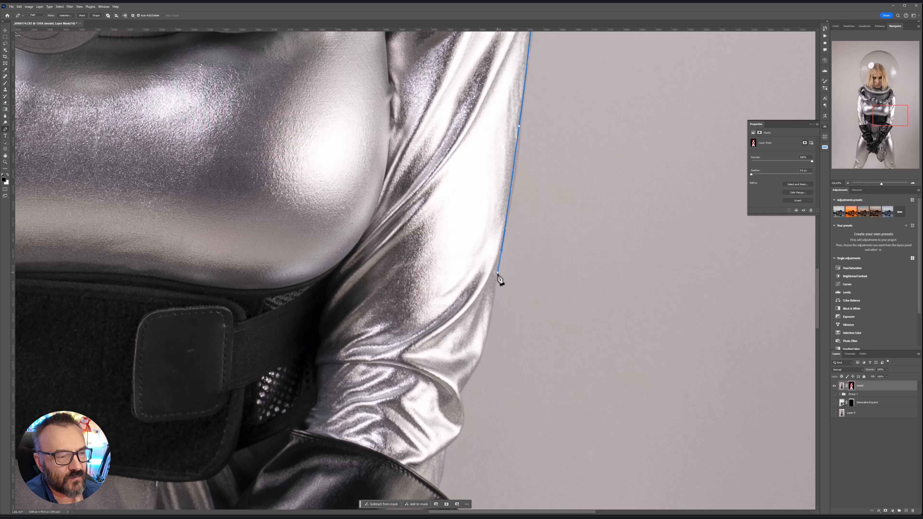
pyautogui.click(497, 278)
pyautogui.click(490, 319)
pyautogui.click(486, 341)
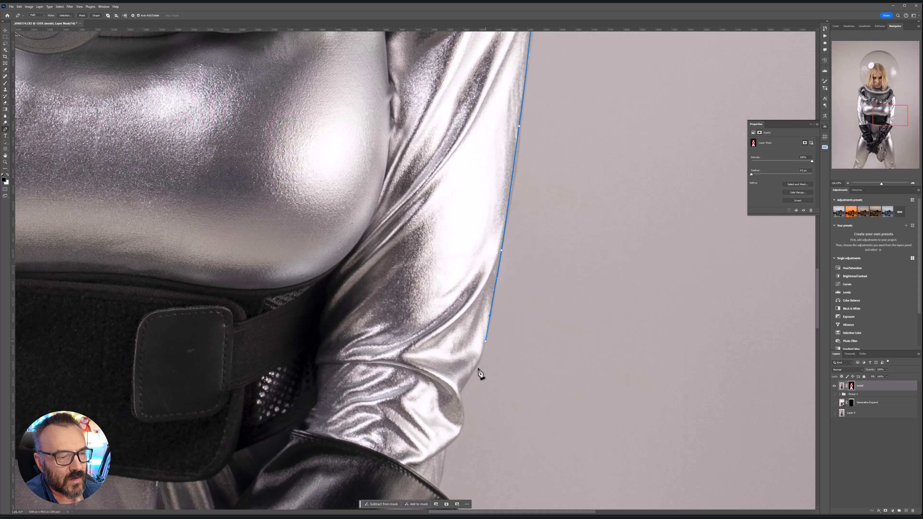
pyautogui.moveTo(477, 364); pyautogui.dragTo(459, 396)
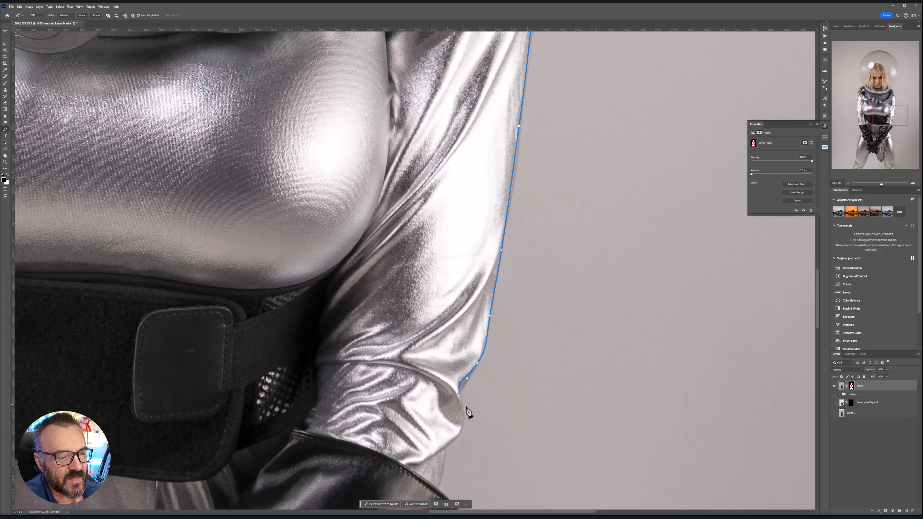
# Step: Carry the path around the end of the right sleeve, past the glove cuff's corner and down the glove's outer edge
pyautogui.moveTo(465, 433); pyautogui.dragTo(495, 211)
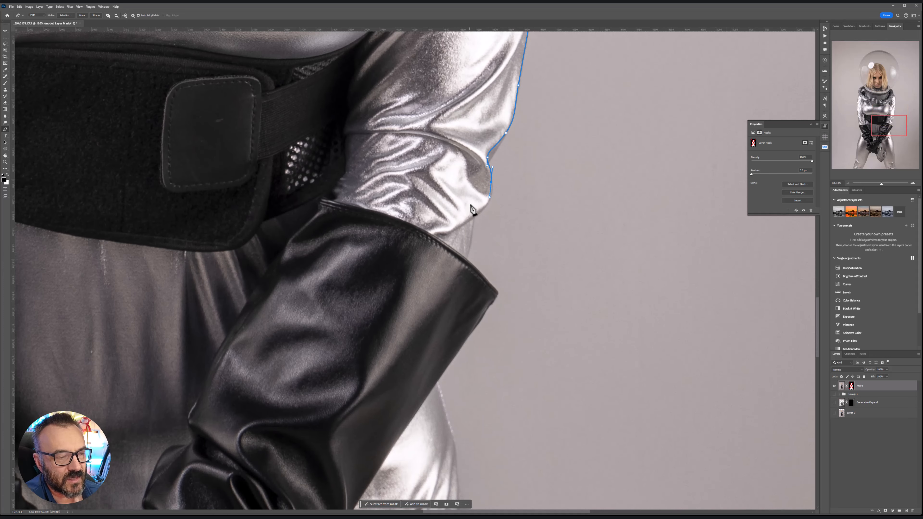
pyautogui.click(474, 217)
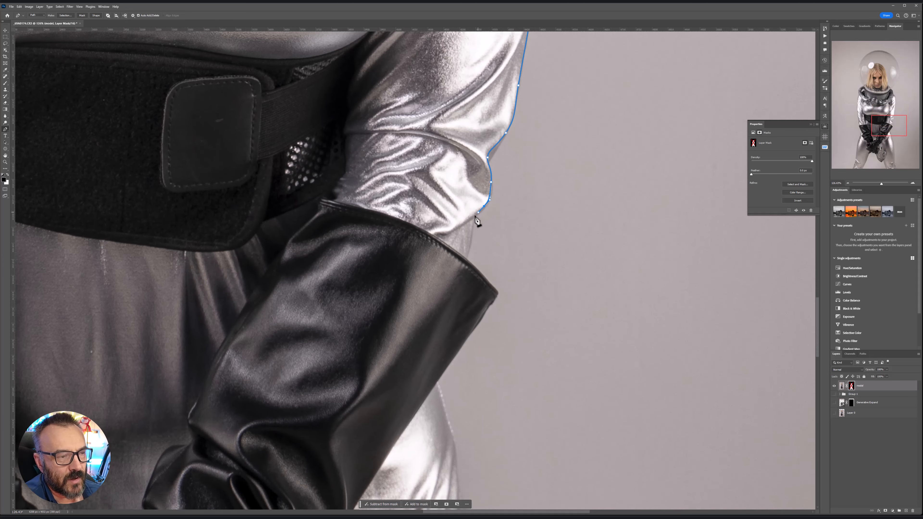
pyautogui.click(465, 257)
pyautogui.click(496, 291)
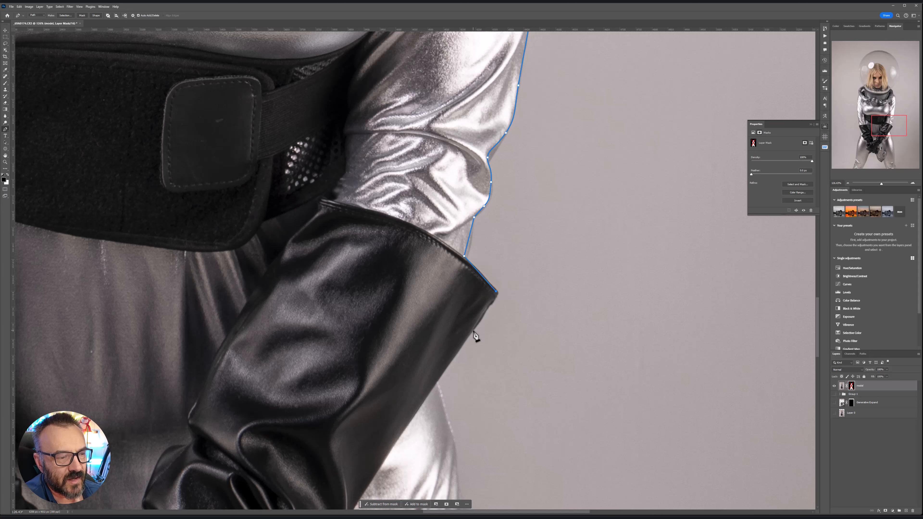
pyautogui.moveTo(472, 330); pyautogui.dragTo(460, 347)
pyautogui.moveTo(457, 405); pyautogui.dragTo(486, 132)
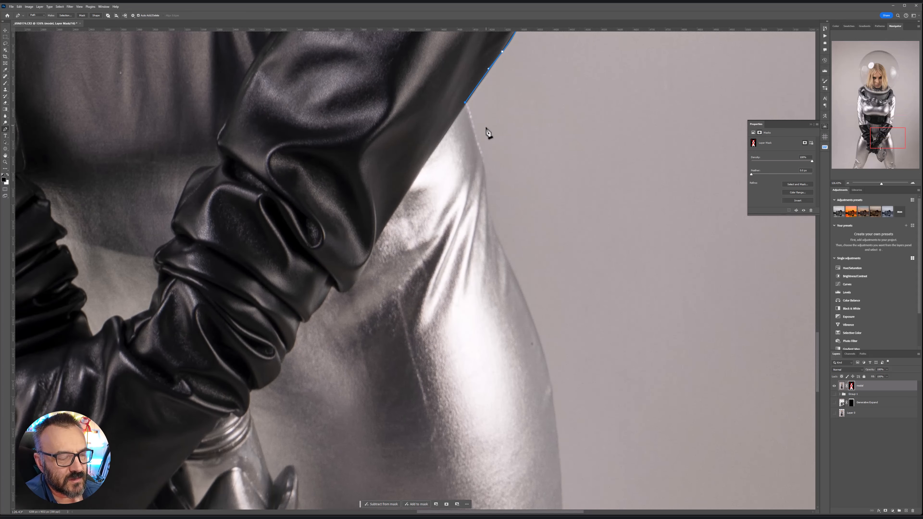
# Step: Extend the path from the glove's lower edge down the right hip and the outer edge of the thigh
pyautogui.click(465, 103)
pyautogui.click(484, 186)
pyautogui.click(490, 216)
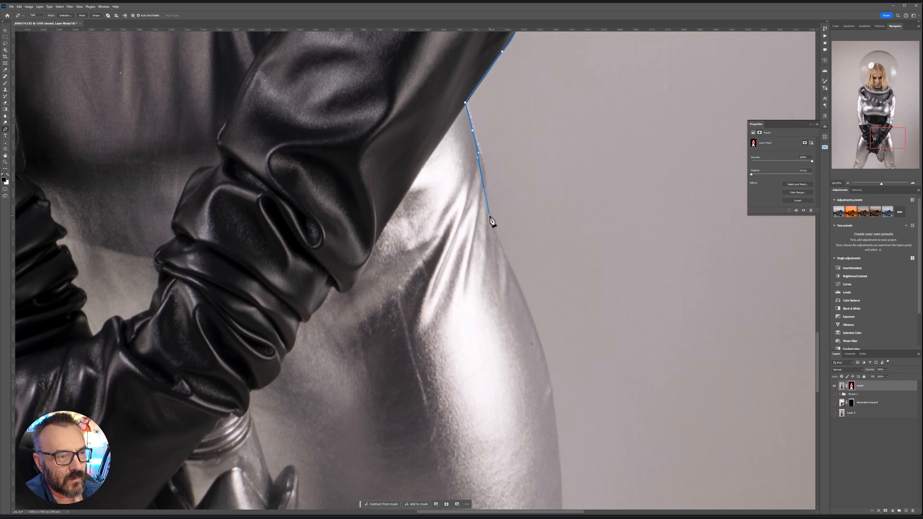
pyautogui.click(520, 287)
pyautogui.click(530, 316)
pyautogui.click(540, 346)
pyautogui.moveTo(564, 377); pyautogui.dragTo(561, 206)
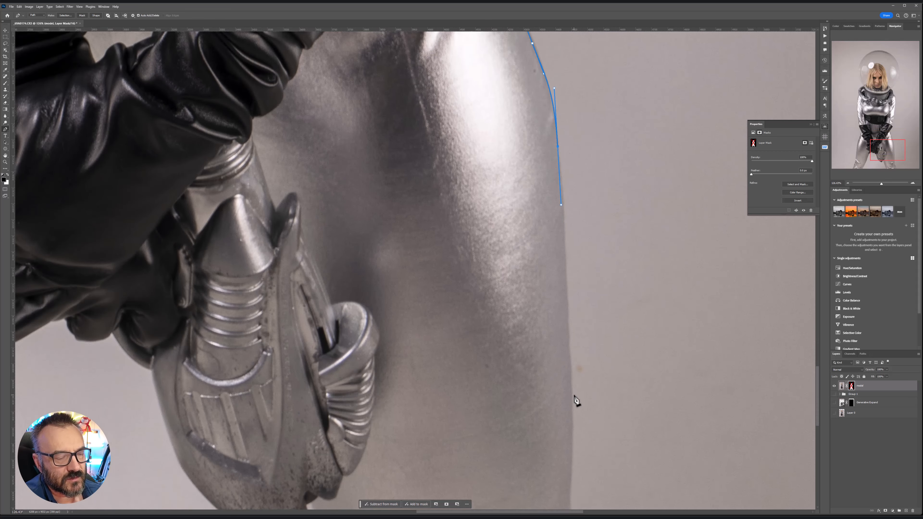
pyautogui.moveTo(574, 394); pyautogui.dragTo(635, 125)
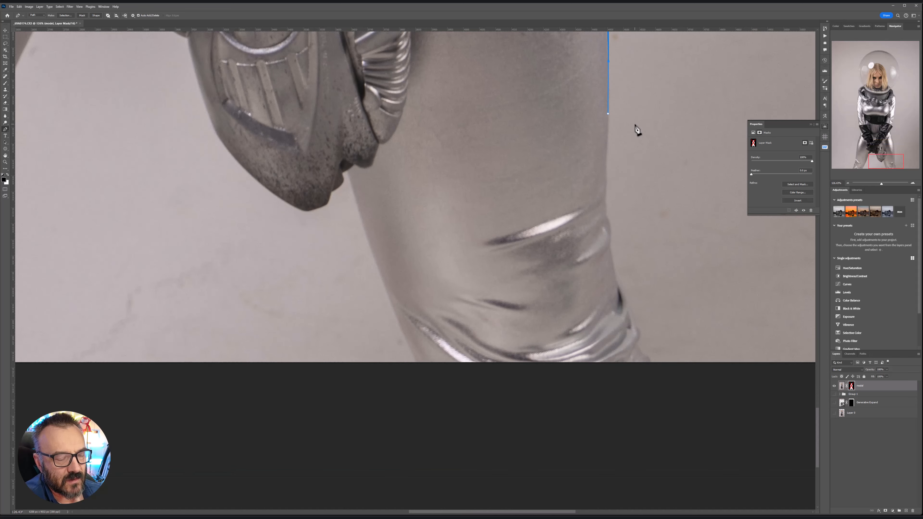
# Step: Trace the right leg's outer edge from the lower thigh around the knee folds to the photo's lower border
pyautogui.click(604, 159)
pyautogui.click(604, 212)
pyautogui.click(609, 253)
pyautogui.click(616, 272)
pyautogui.click(621, 304)
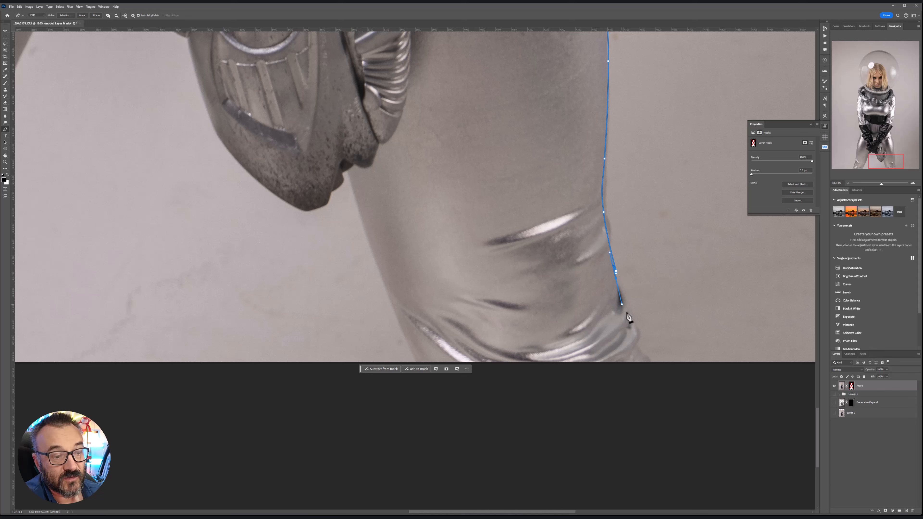
pyautogui.click(636, 329)
pyautogui.click(636, 342)
pyautogui.click(643, 354)
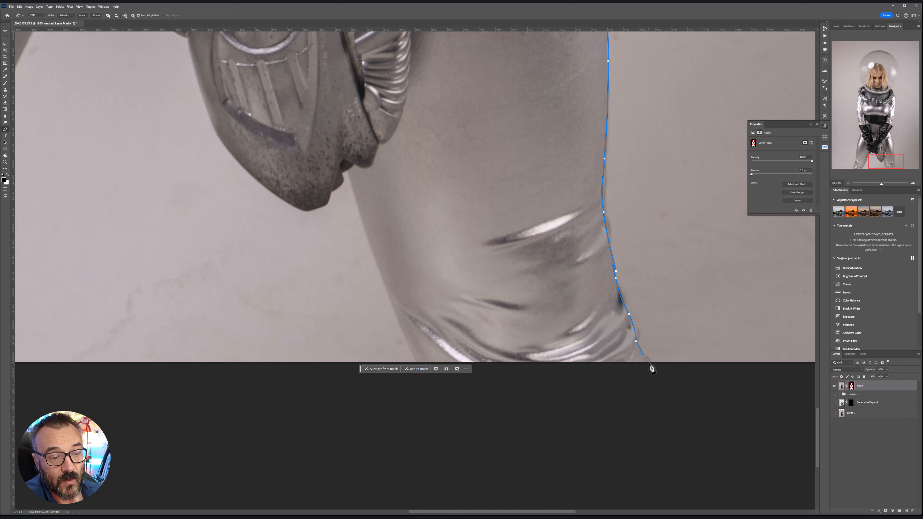
pyautogui.moveTo(649, 363); pyautogui.dragTo(651, 365)
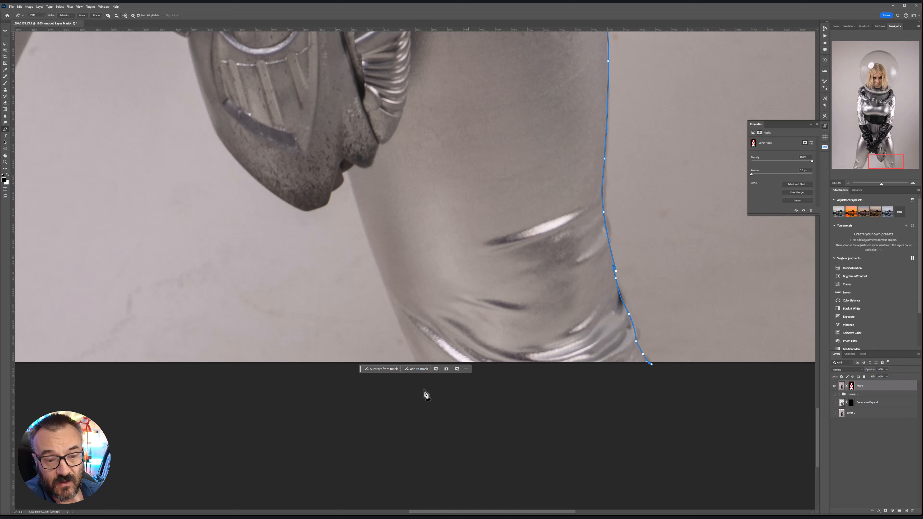
# Step: Run the path along the photo's lower border under the right leg and up its inner edge to the ray gun
pyautogui.hscroll(-5, 529, 402)
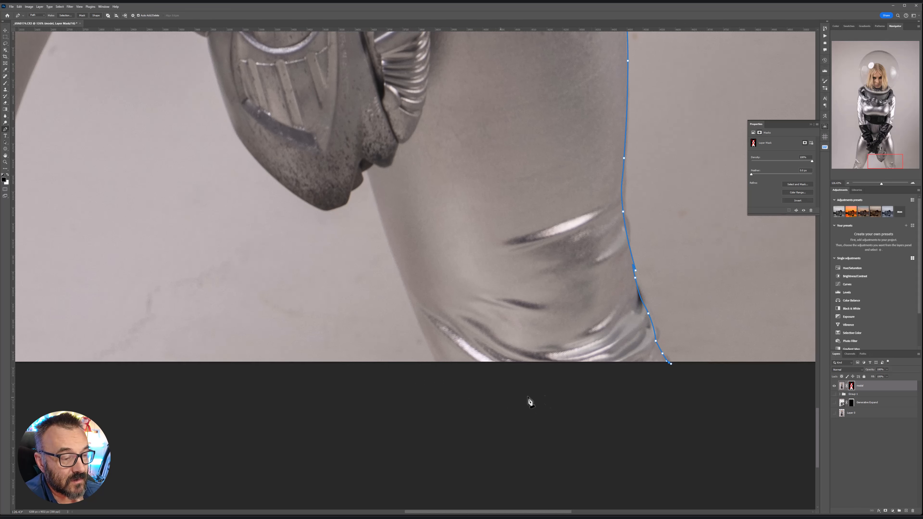
pyautogui.click(519, 363)
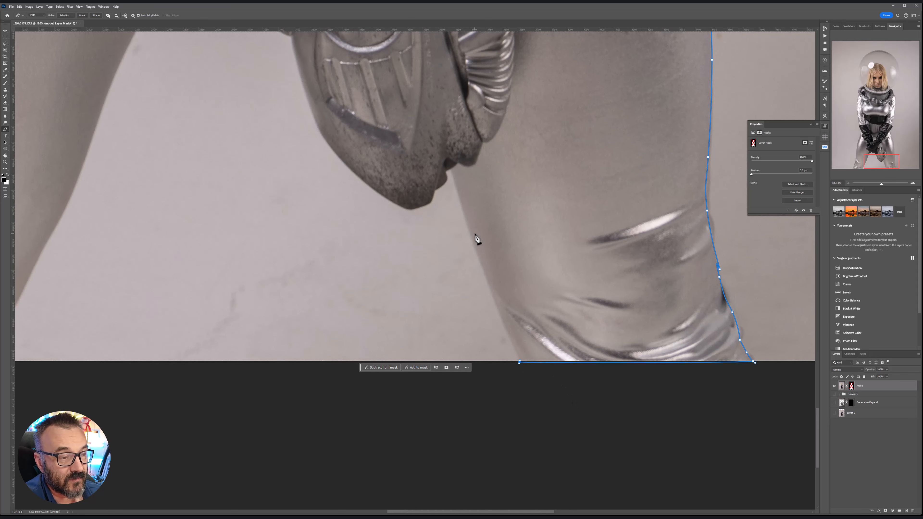
pyautogui.moveTo(474, 235); pyautogui.dragTo(471, 215)
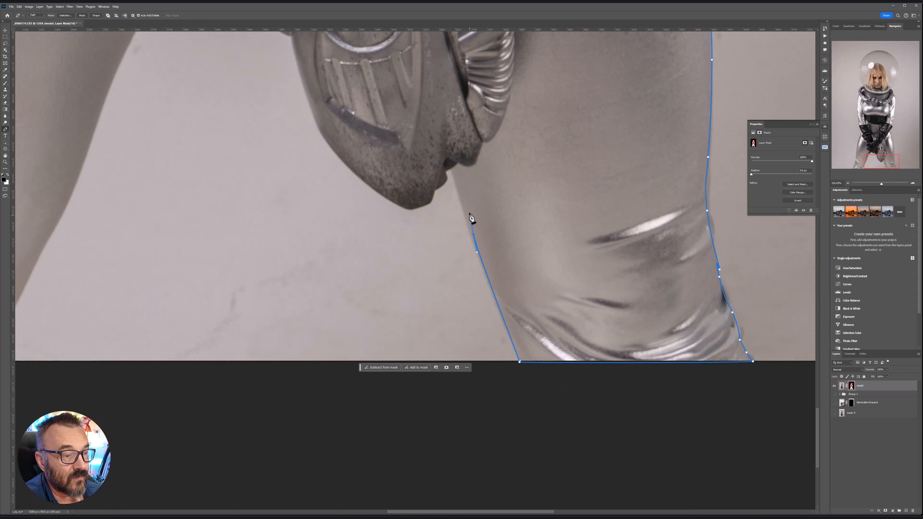
pyautogui.click(453, 169)
# Step: Trace the ray gun's tip and outer edge, and continue around the underside of the black glove
pyautogui.moveTo(448, 183); pyautogui.dragTo(429, 204)
pyautogui.click(408, 209)
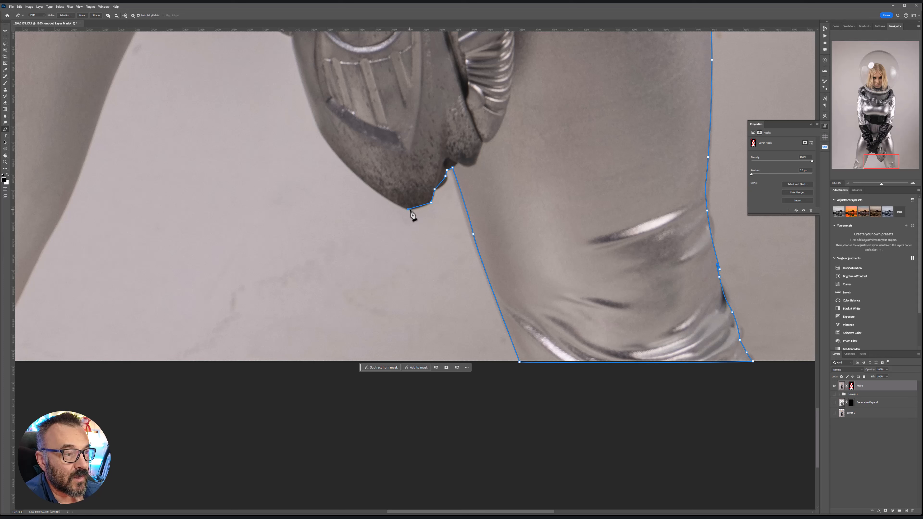
pyautogui.click(358, 174)
pyautogui.moveTo(352, 171); pyautogui.dragTo(496, 301)
pyautogui.moveTo(475, 253); pyautogui.dragTo(390, 181)
pyautogui.click(425, 174)
pyautogui.click(380, 161)
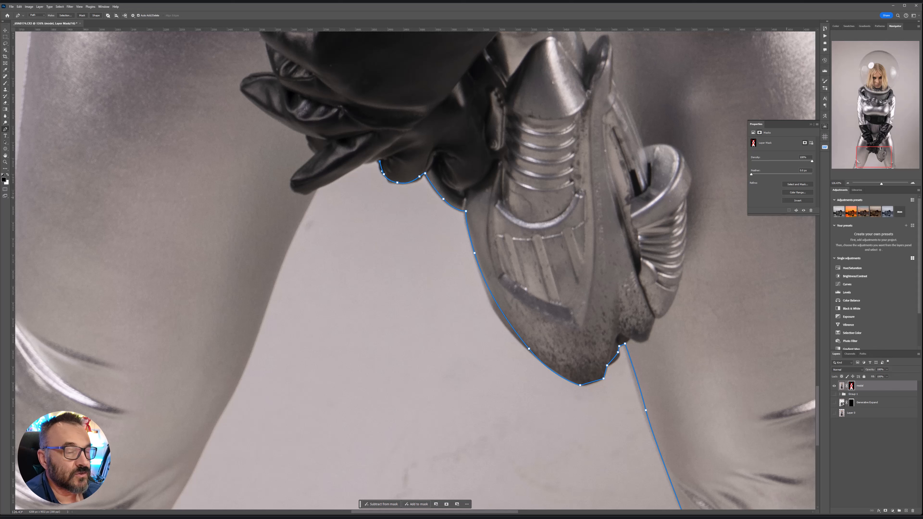
# Step: Create a vector mask on the model layer from the finished figure path and hide the path outline
pyautogui.hotkey('ctrl', '0')
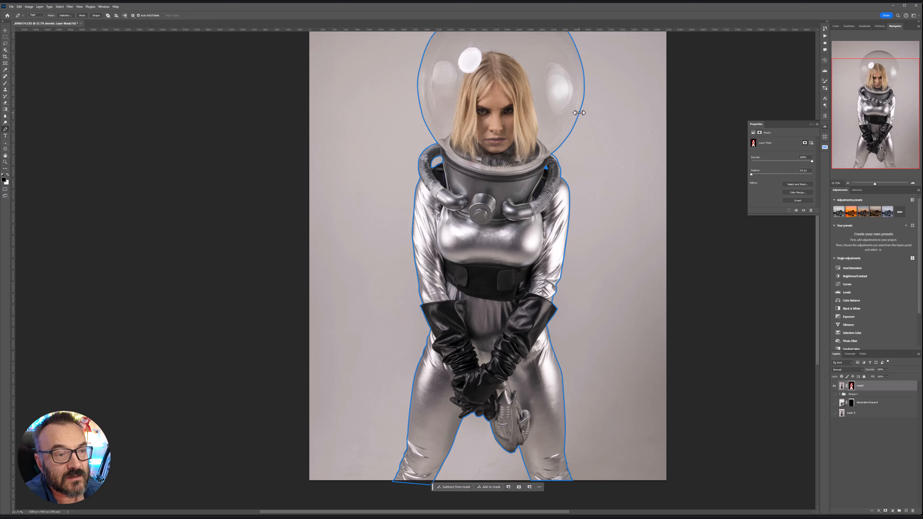
pyautogui.rightClick(553, 155)
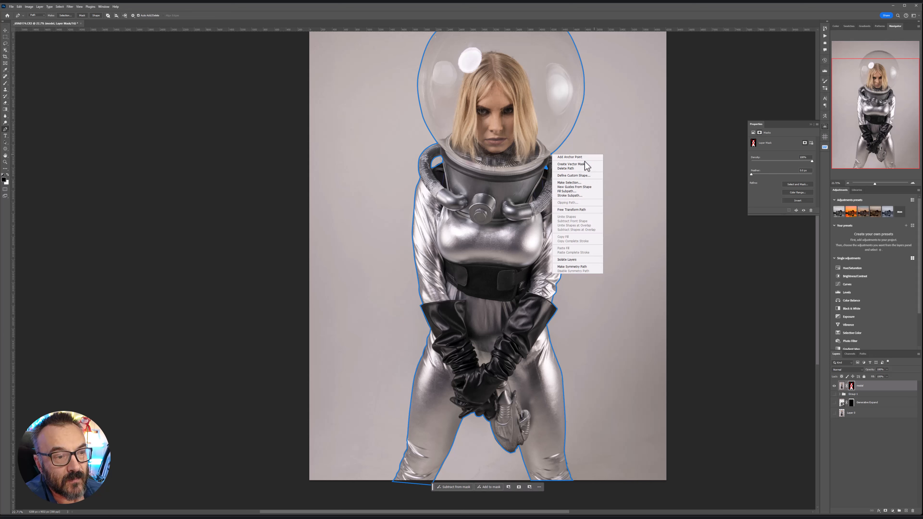
pyautogui.click(574, 164)
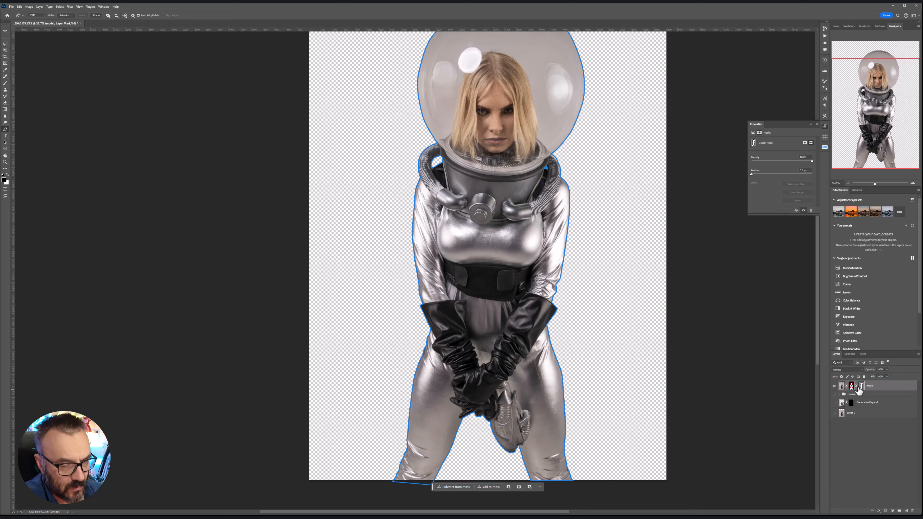
pyautogui.click(863, 387)
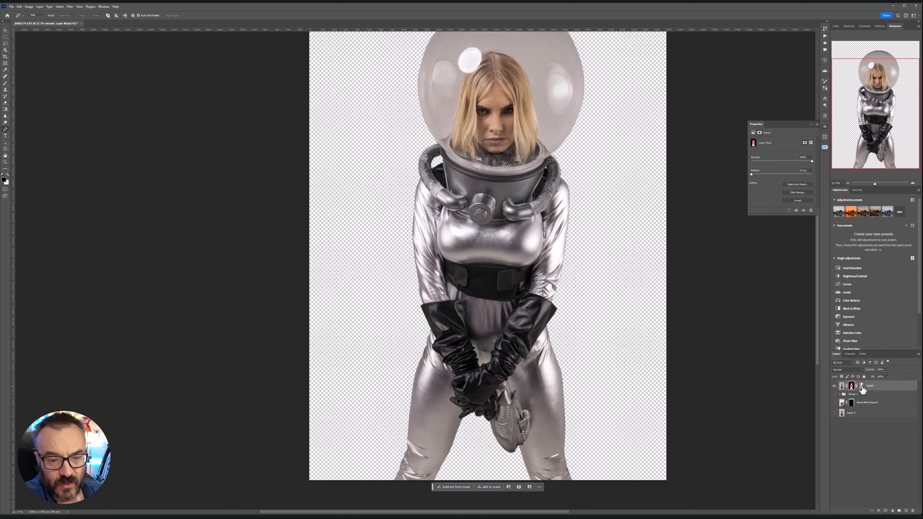
# Step: Disable the vector mask and switch the layer mask on and off to inspect the cutout without the helmet
pyautogui.keyDown('shift'); pyautogui.click(862, 388); pyautogui.keyUp('shift')
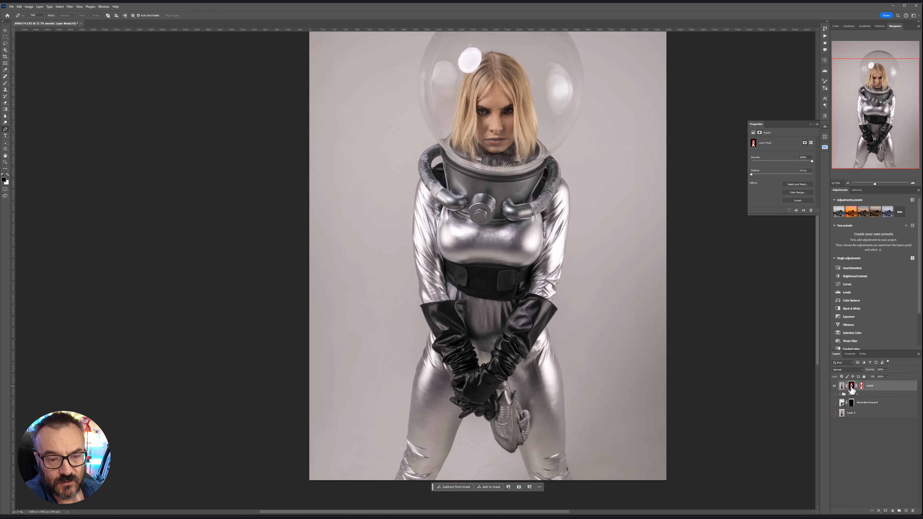
pyautogui.keyDown('shift'); pyautogui.click(852, 388); pyautogui.keyUp('shift')
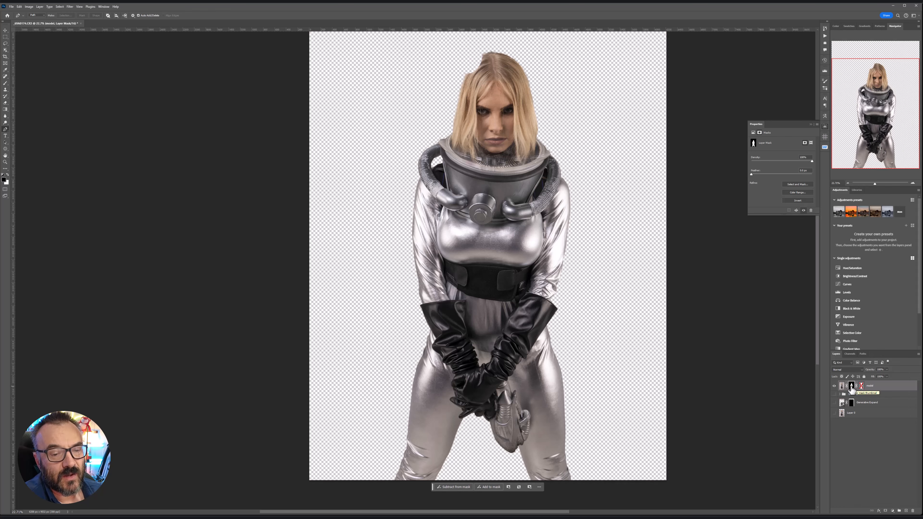
pyautogui.keyDown('shift'); pyautogui.click(852, 388); pyautogui.keyUp('shift')
pyautogui.keyDown('shift'); pyautogui.click(852, 388); pyautogui.keyUp('shift')
pyautogui.keyDown('shift'); pyautogui.click(852, 389); pyautogui.keyUp('shift')
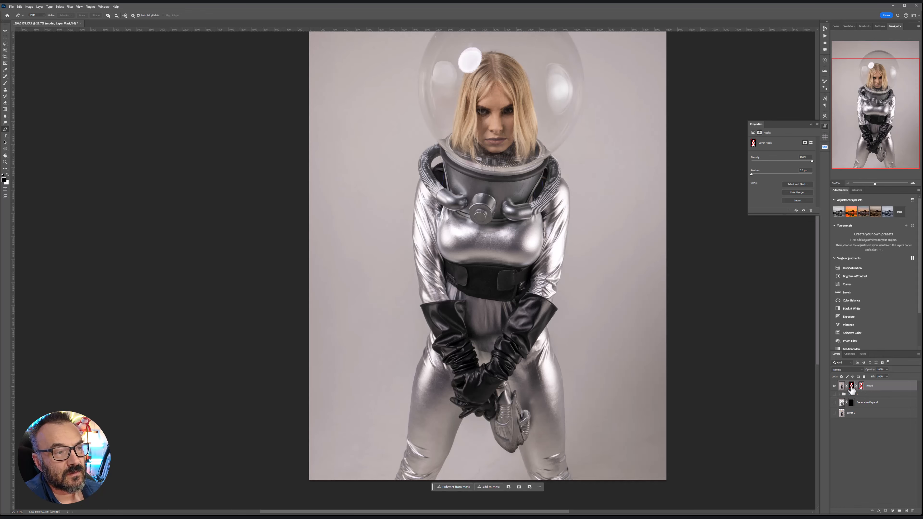
pyautogui.keyDown('shift'); pyautogui.click(853, 388); pyautogui.keyUp('shift')
pyautogui.keyDown('shift'); pyautogui.click(852, 388); pyautogui.keyUp('shift')
pyautogui.keyDown('shift'); pyautogui.click(852, 389); pyautogui.keyUp('shift')
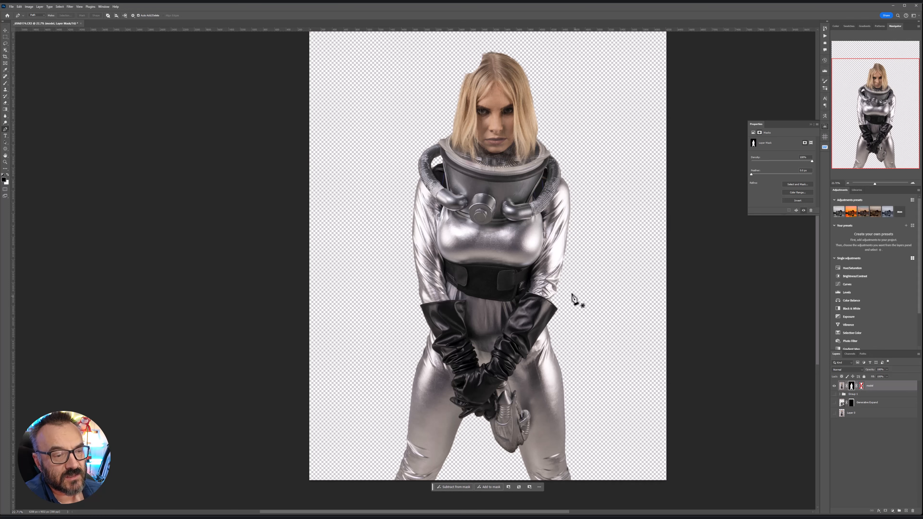
pyautogui.keyDown('shift'); pyautogui.click(853, 388); pyautogui.keyUp('shift')
# Step: Switch the vector mask on and off to inspect the helmet cutout, leaving the vector mask enabled
pyautogui.keyDown('shift'); pyautogui.click(865, 389); pyautogui.keyUp('shift')
pyautogui.keyDown('shift'); pyautogui.click(864, 389); pyautogui.keyUp('shift')
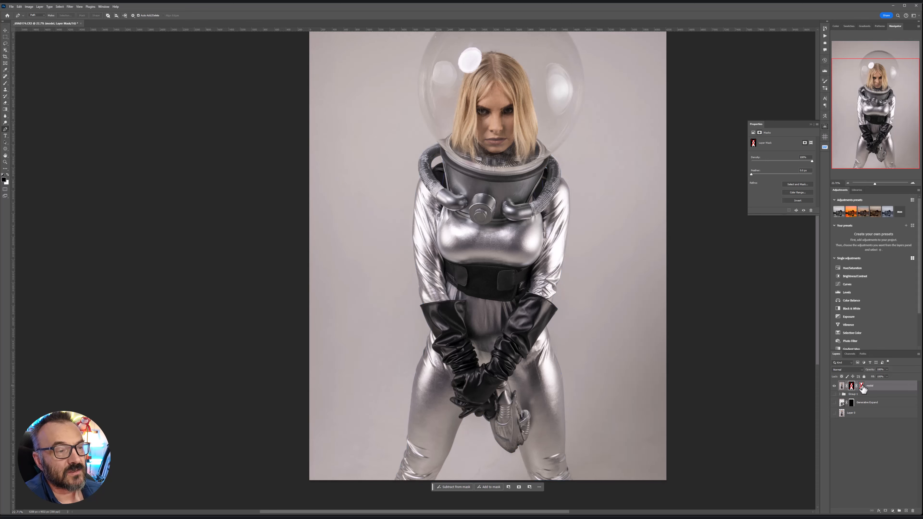
pyautogui.keyDown('shift'); pyautogui.click(864, 389); pyautogui.keyUp('shift')
pyautogui.keyDown('shift'); pyautogui.click(864, 390); pyautogui.keyUp('shift')
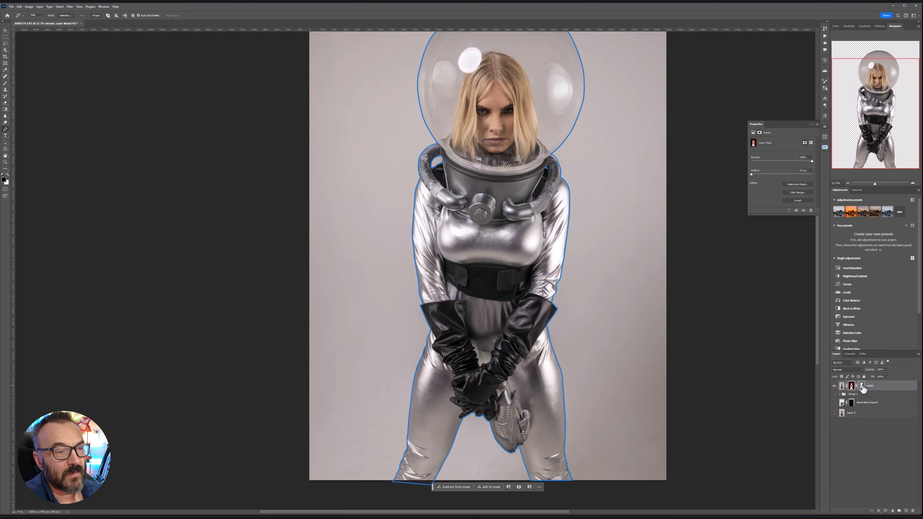
pyautogui.keyDown('shift'); pyautogui.click(864, 389); pyautogui.keyUp('shift')
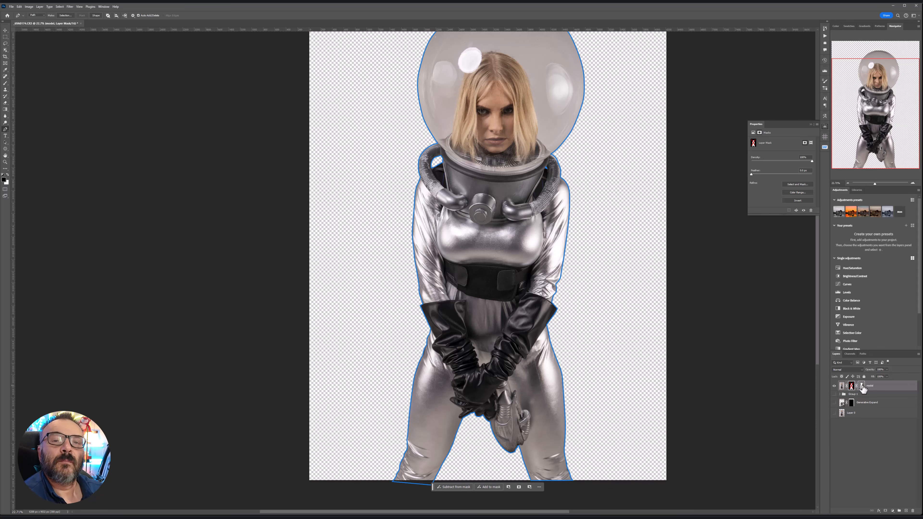
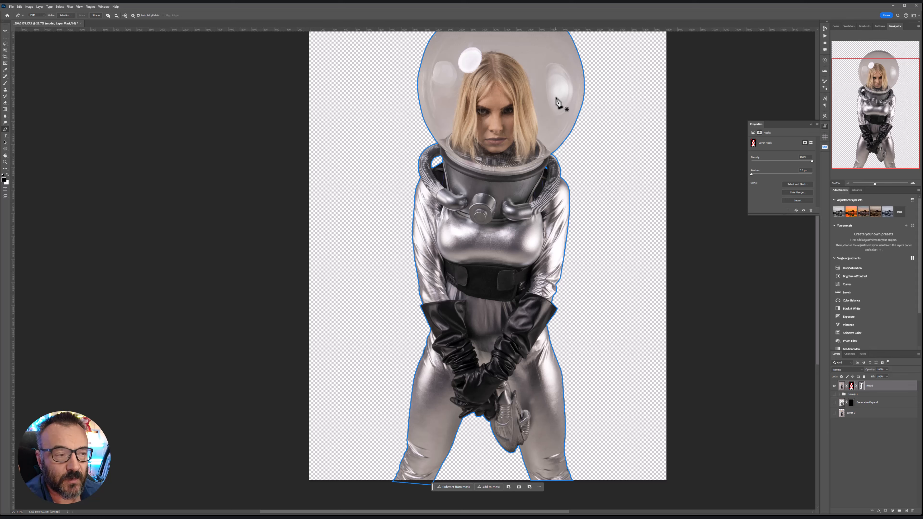
# Step: Look over the orange canyon and misty river canyon backgrounds, and inspect the misty one's rock detail up close
pyautogui.scroll(-2, 491, 119)
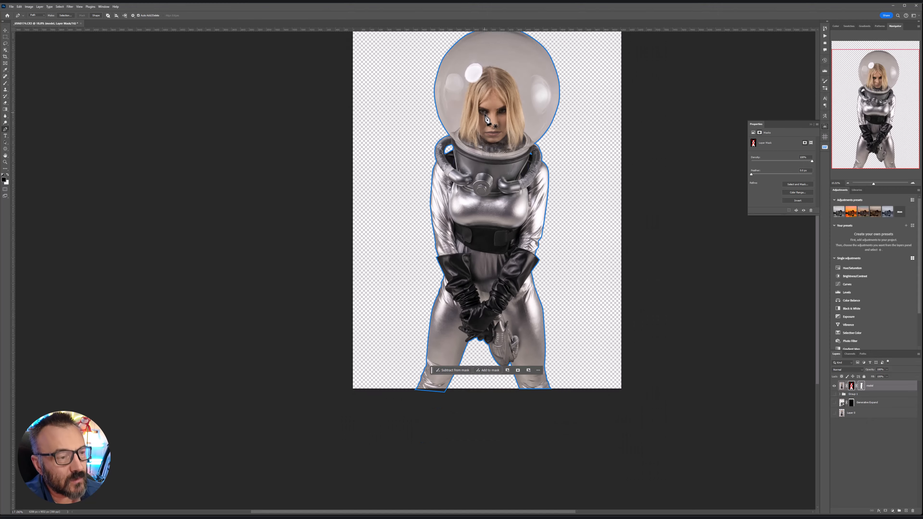
pyautogui.moveTo(509, 102); pyautogui.dragTo(494, 157)
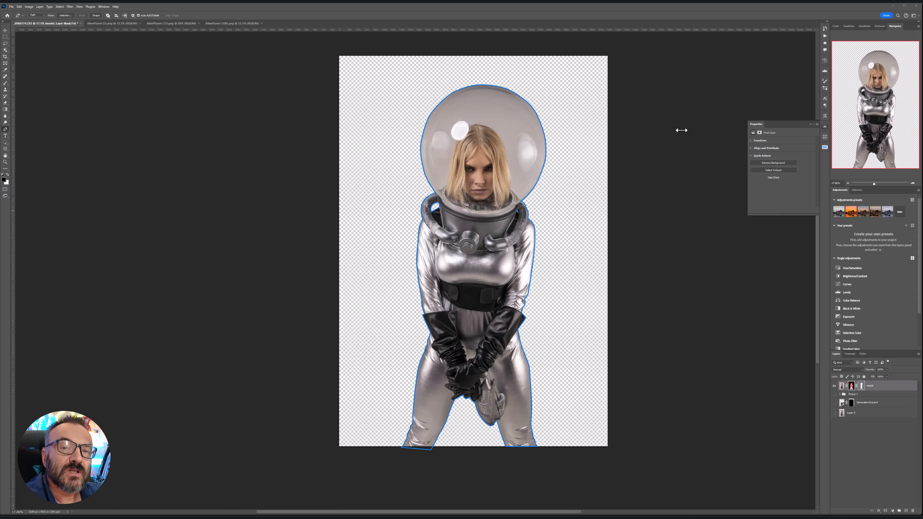
pyautogui.click(113, 24)
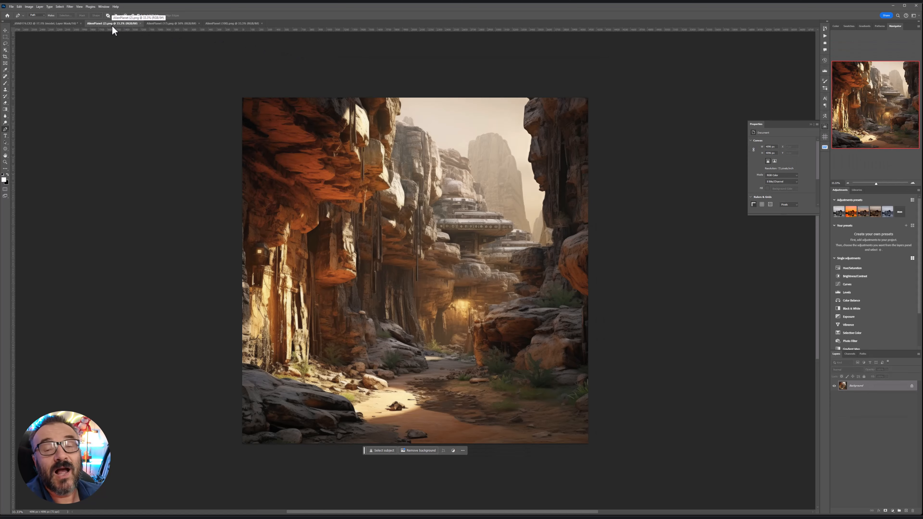
pyautogui.click(167, 23)
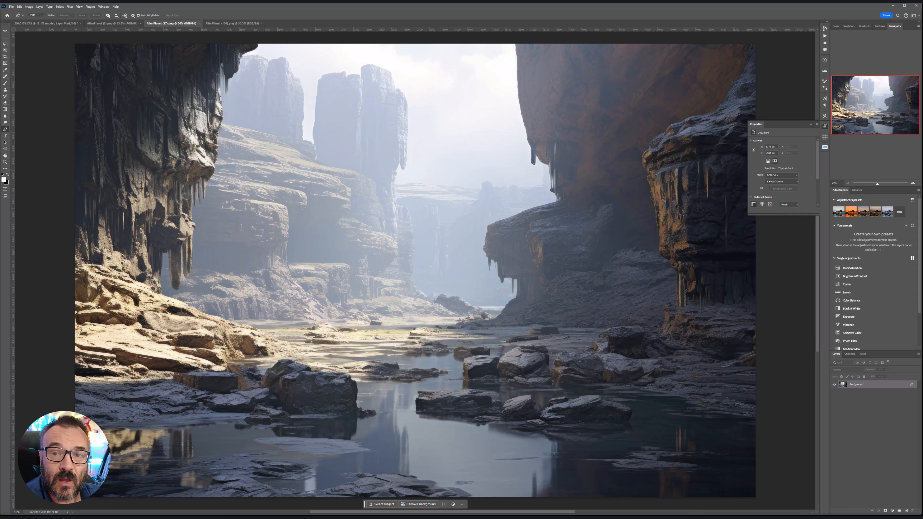
pyautogui.hotkey('alt', 'Tab')
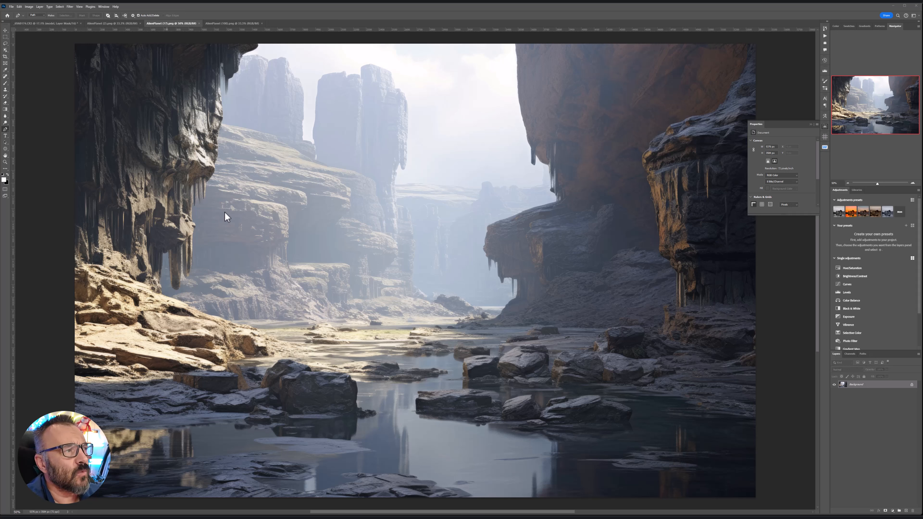
pyautogui.click(5, 163)
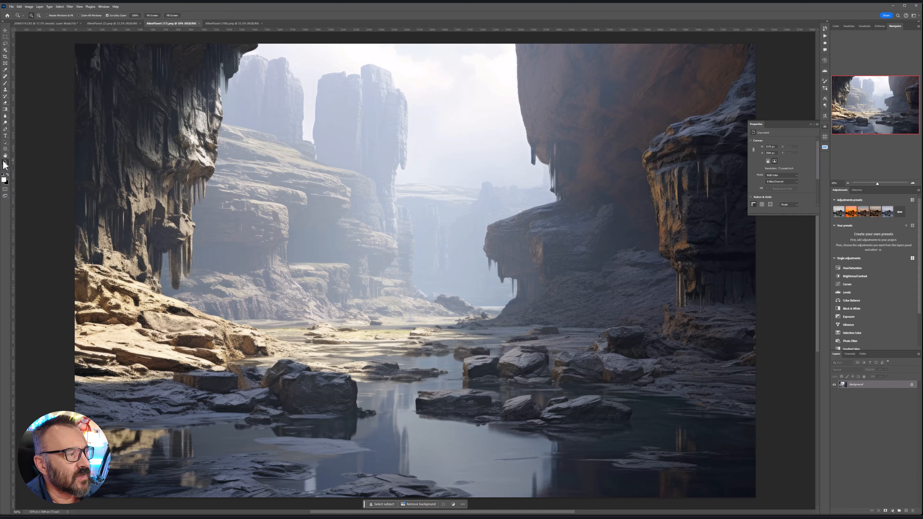
pyautogui.moveTo(274, 199); pyautogui.dragTo(297, 214)
pyautogui.moveTo(244, 266); pyautogui.dragTo(226, 324)
pyautogui.moveTo(517, 281); pyautogui.dragTo(295, 152)
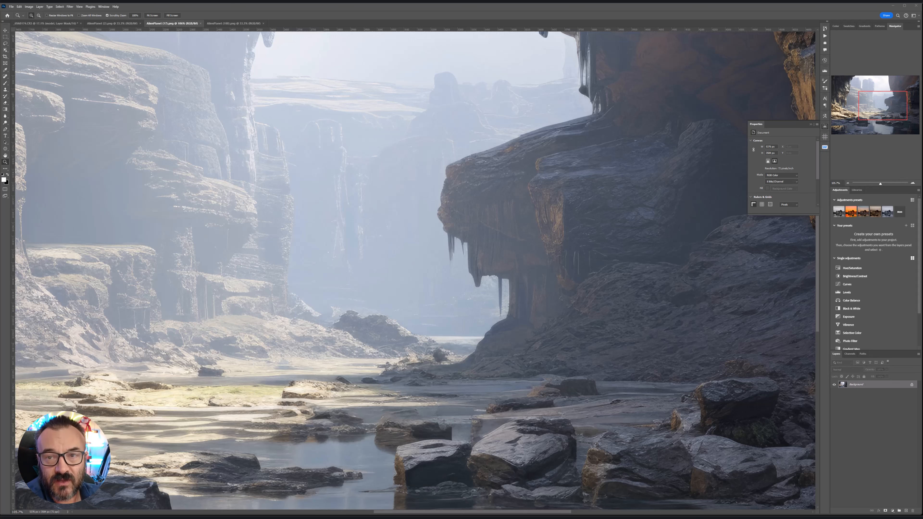
# Step: Compare the orange canyon, misty river canyon and moonlit city backgrounds with the helmeted model cutout
pyautogui.click(104, 23)
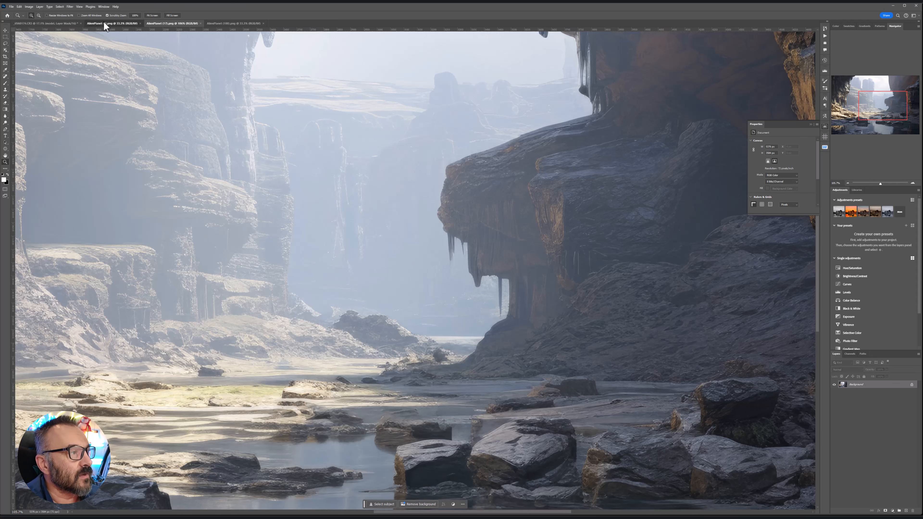
pyautogui.click(214, 24)
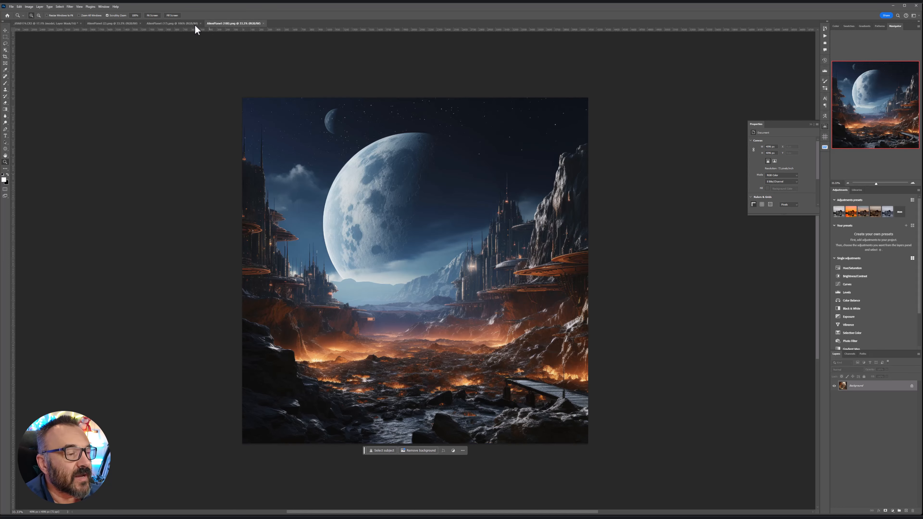
pyautogui.click(174, 24)
pyautogui.click(115, 23)
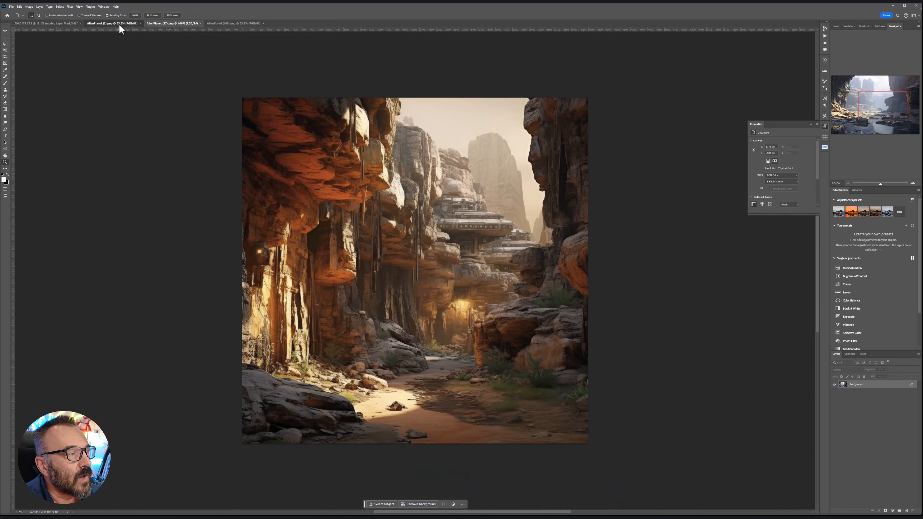
pyautogui.click(162, 23)
pyautogui.moveTo(414, 212); pyautogui.dragTo(414, 234)
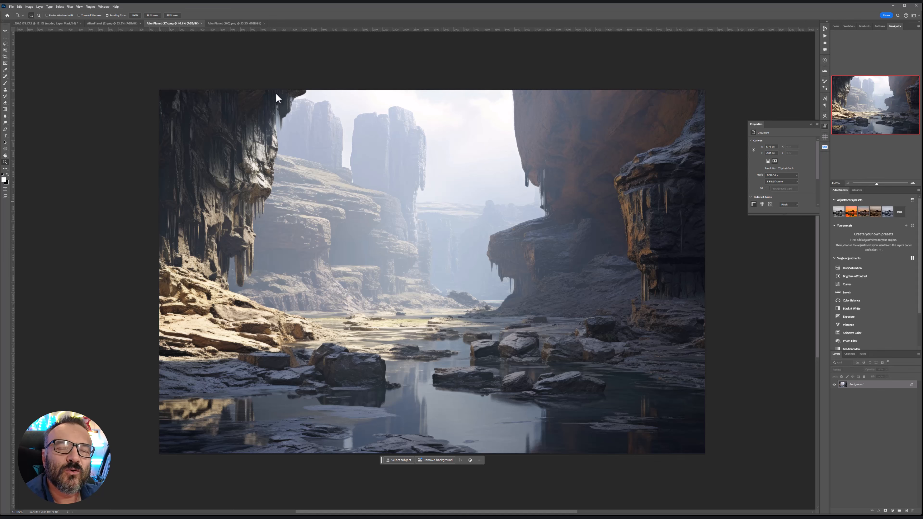
pyautogui.click(48, 23)
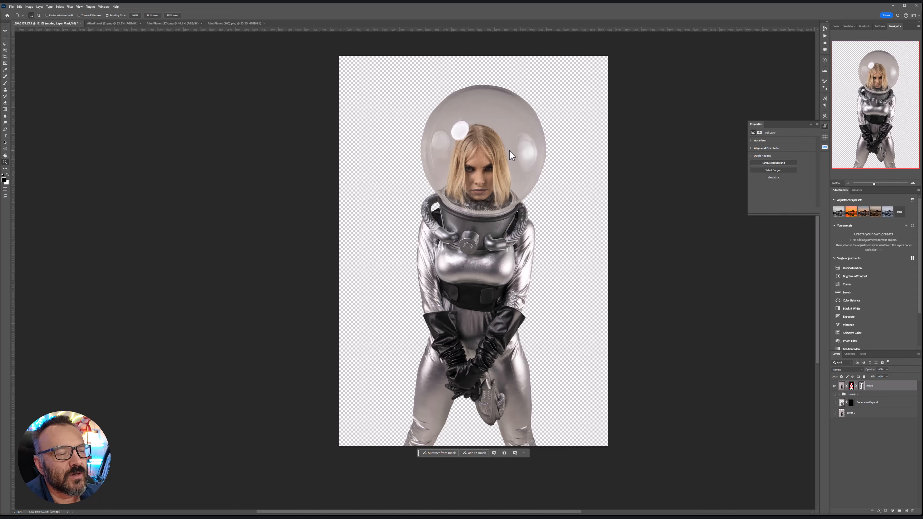
pyautogui.click(108, 24)
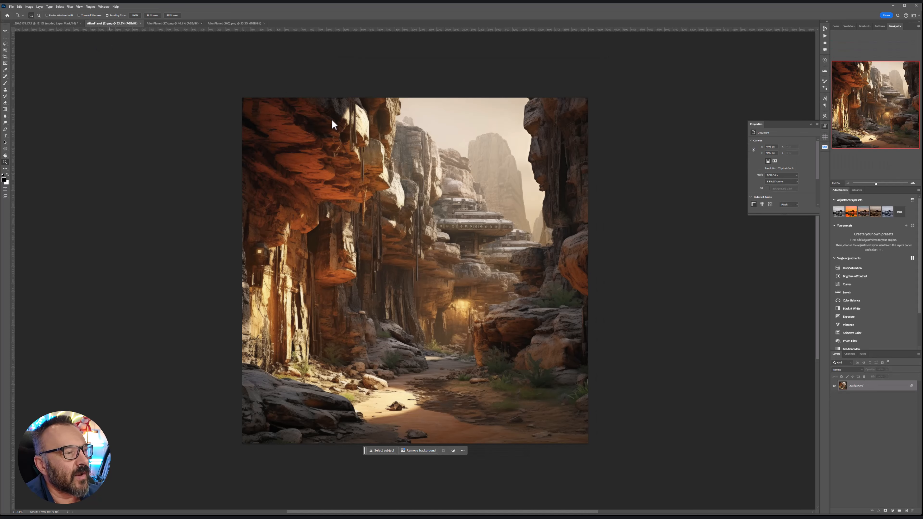
pyautogui.click(220, 23)
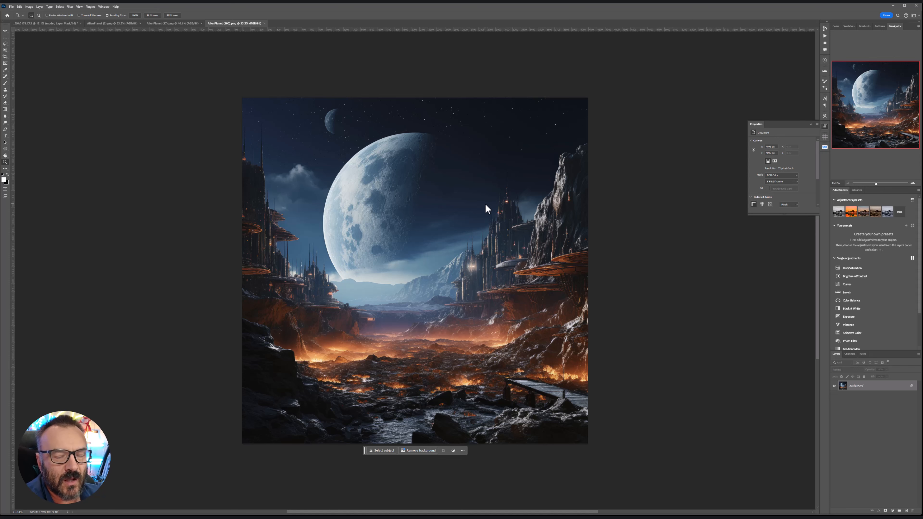
# Step: Copy the misty river canyon image into the model cutout's document with the Move tool
pyautogui.click(168, 24)
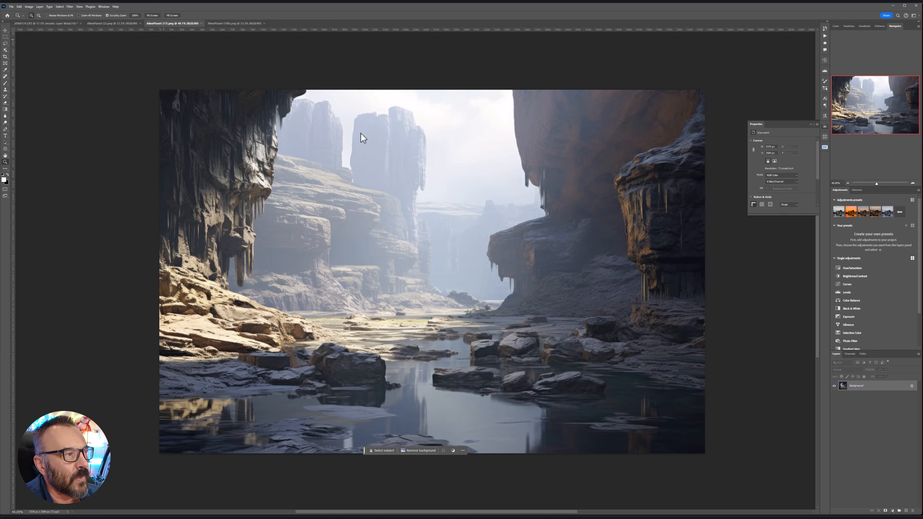
pyautogui.click(5, 30)
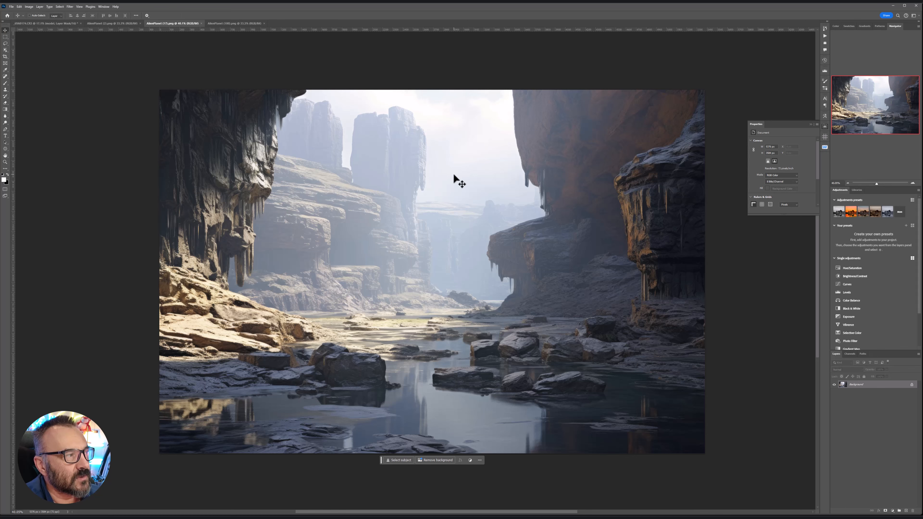
pyautogui.moveTo(453, 173); pyautogui.dragTo(564, 267)
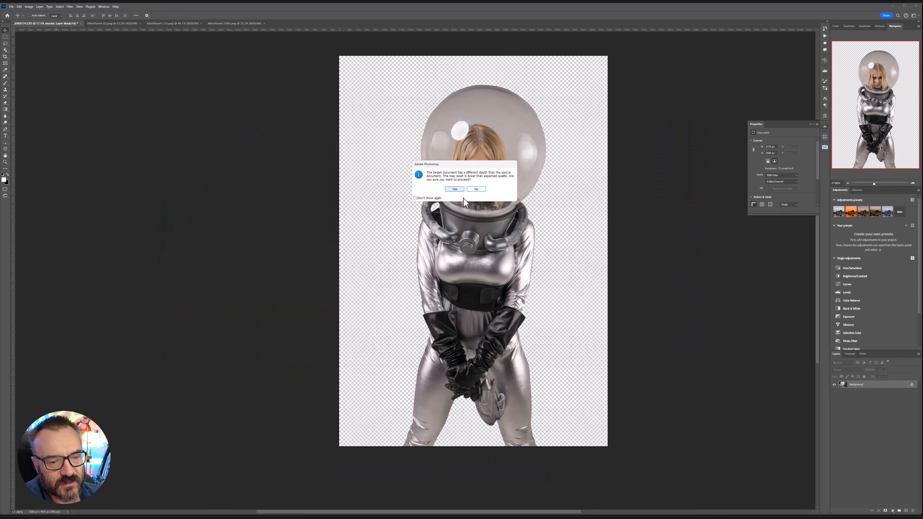
# Step: Bring the rocky landscape into the astronaut document, move it beneath the model layer and position it behind her upper body
pyautogui.click(456, 189)
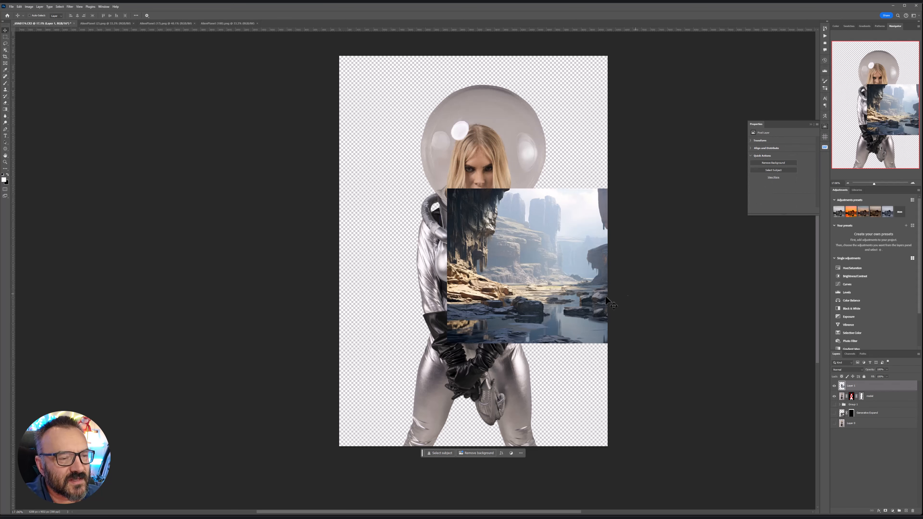
pyautogui.moveTo(590, 237); pyautogui.dragTo(500, 244)
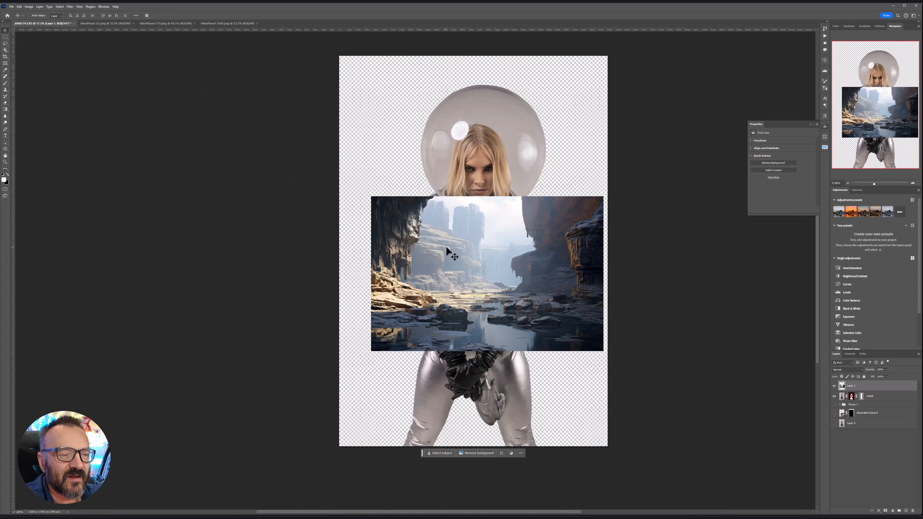
pyautogui.moveTo(881, 387)
pyautogui.mouseDown()
pyautogui.moveTo(880, 429)
pyautogui.moveTo(884, 405)
pyautogui.mouseUp()
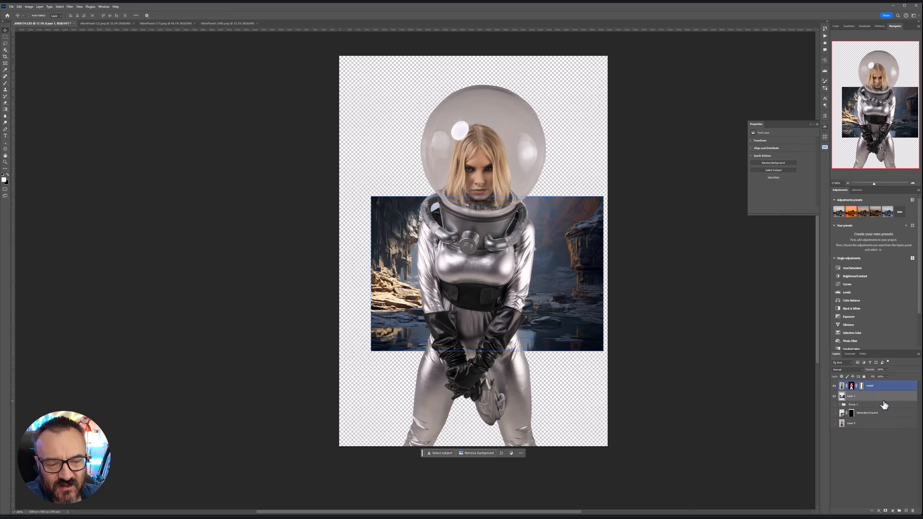
pyautogui.moveTo(562, 256); pyautogui.dragTo(554, 191)
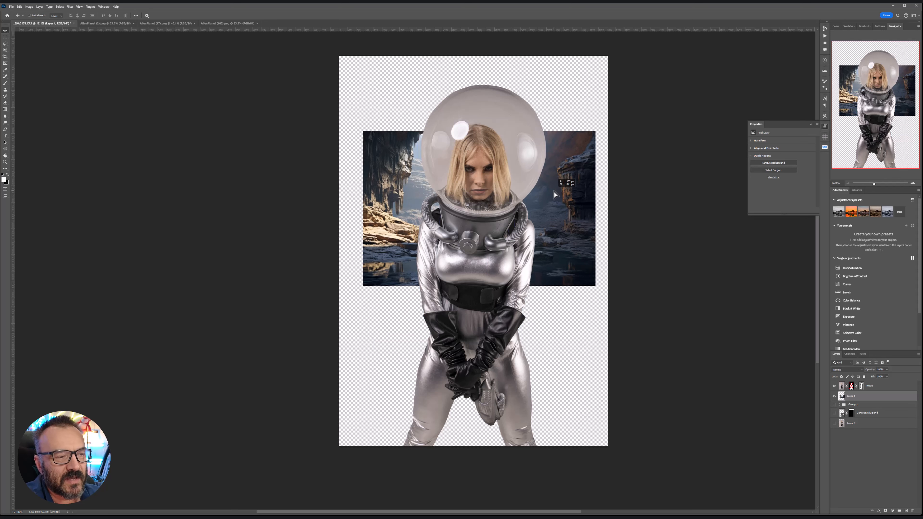
# Step: Scale the landscape proportionally to span the canvas height, and shift it so the dark overhanging cliff sits behind the model
pyautogui.hotkey('ctrl', 't')
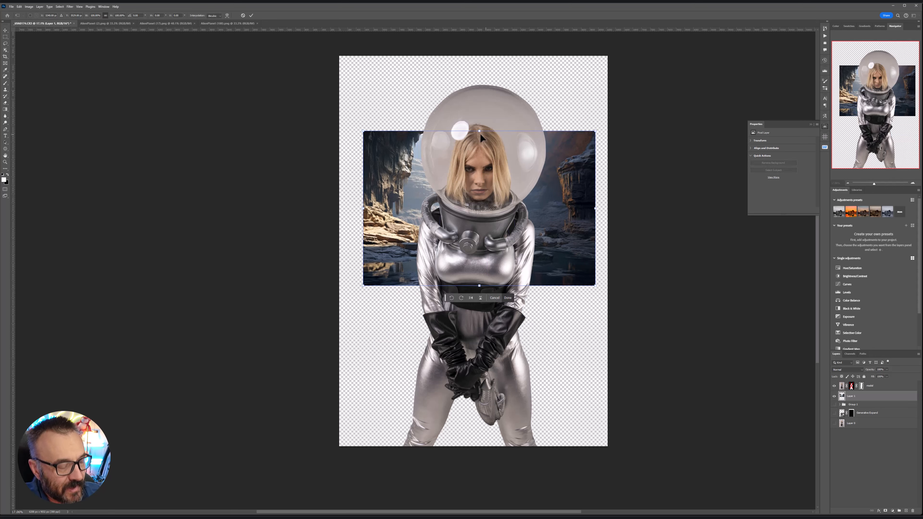
pyautogui.moveTo(480, 132); pyautogui.dragTo(480, 51)
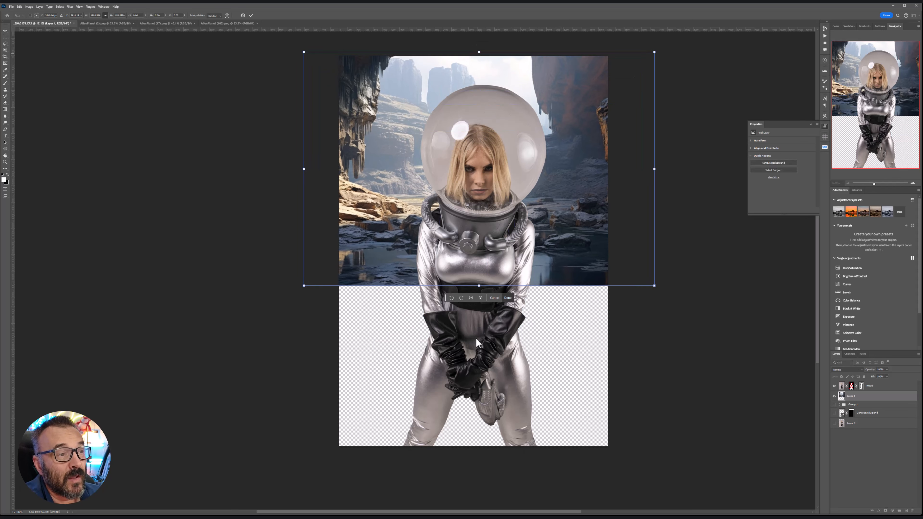
pyautogui.moveTo(480, 286); pyautogui.dragTo(479, 446)
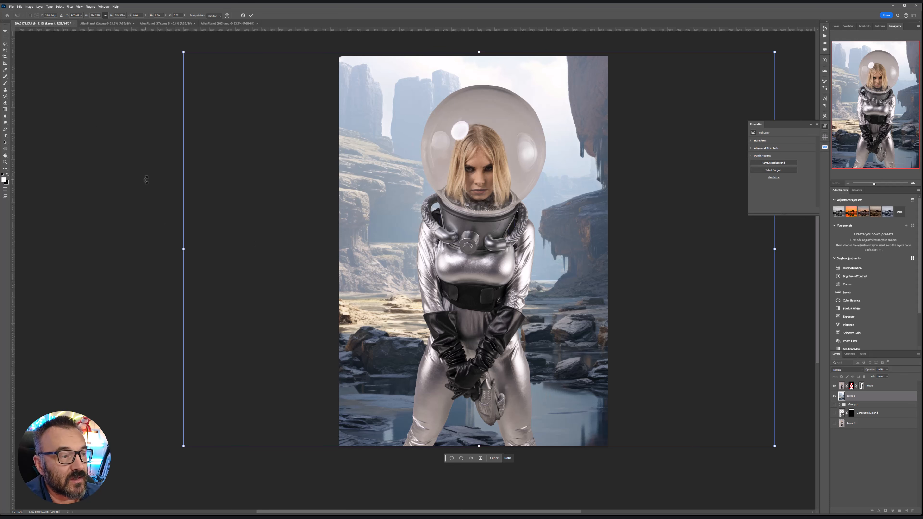
pyautogui.click(7, 31)
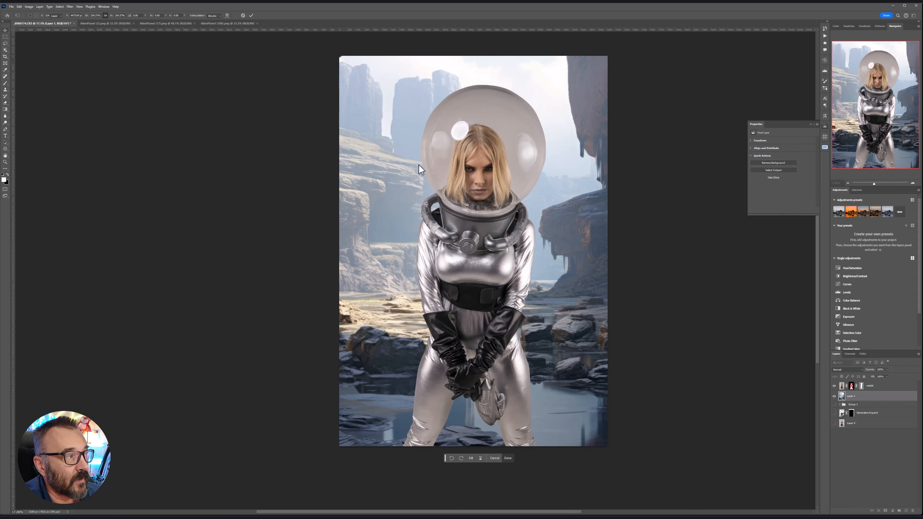
pyautogui.moveTo(361, 164); pyautogui.dragTo(529, 164)
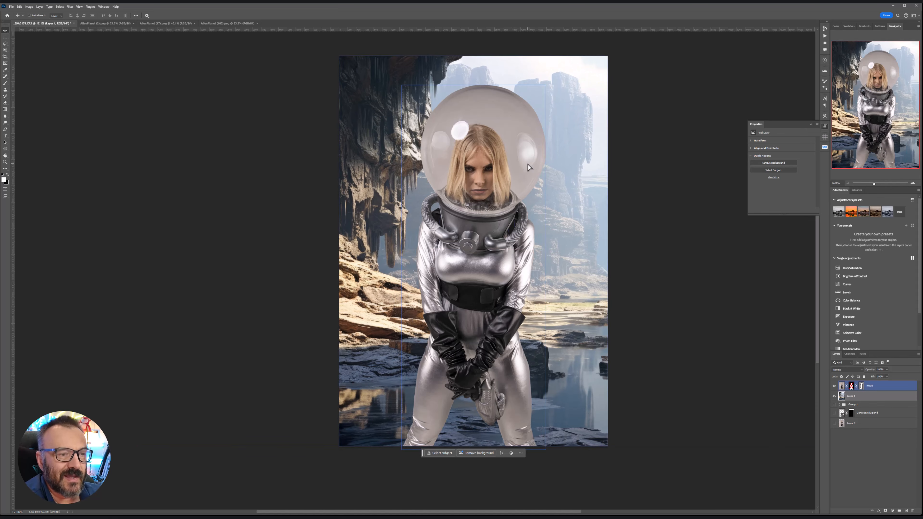
pyautogui.moveTo(465, 207); pyautogui.dragTo(596, 200)
# Step: Put the model layer into its own group and add a layer mask to that group
pyautogui.keyDown('ctrl'); pyautogui.click(436, 121); pyautogui.keyUp('ctrl')
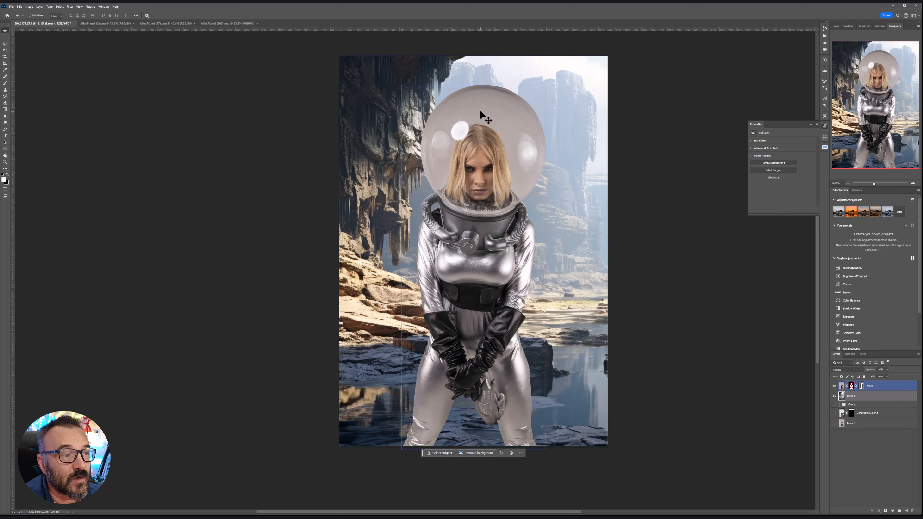
pyautogui.scroll(3, 473, 110)
pyautogui.scroll(1, 473, 109)
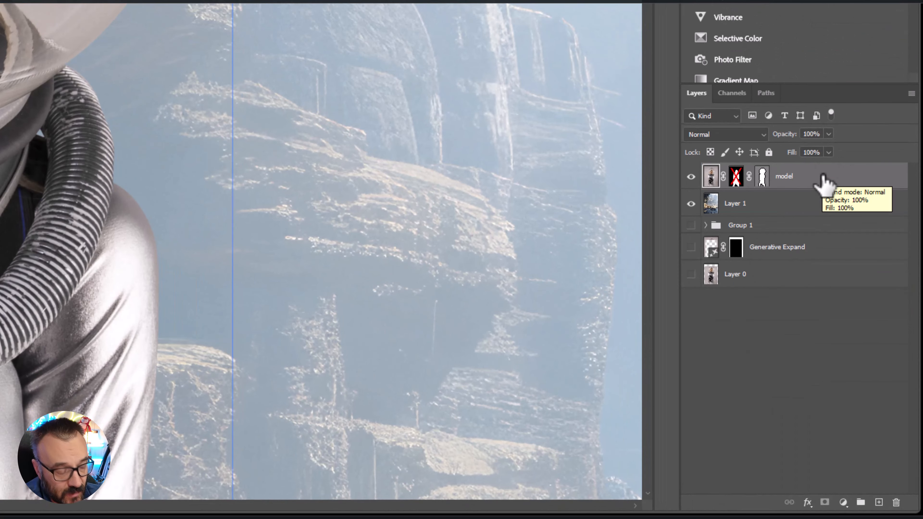
pyautogui.hotkey('ctrl', 'g')
pyautogui.click(706, 171)
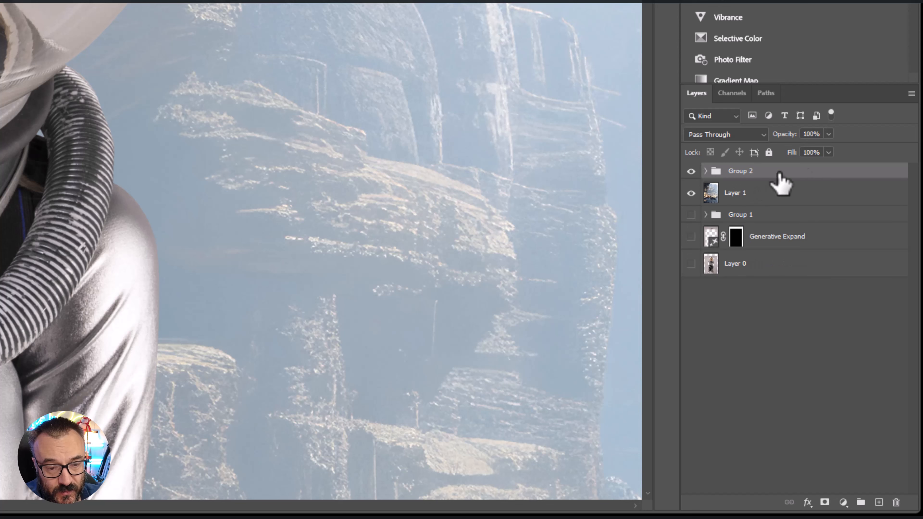
pyautogui.click(824, 503)
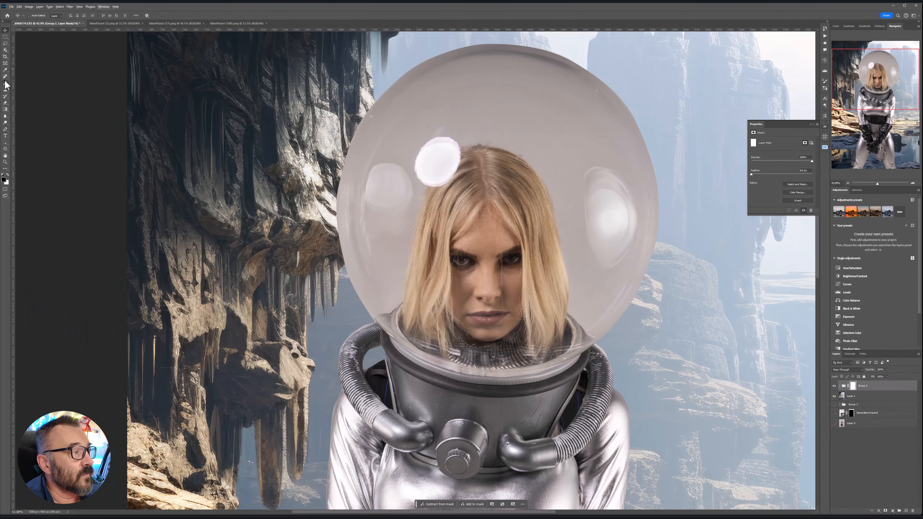
# Step: Choose the Soft Round Pressure Opacity brush for painting on the group mask
pyautogui.click(5, 83)
pyautogui.rightClick(605, 182)
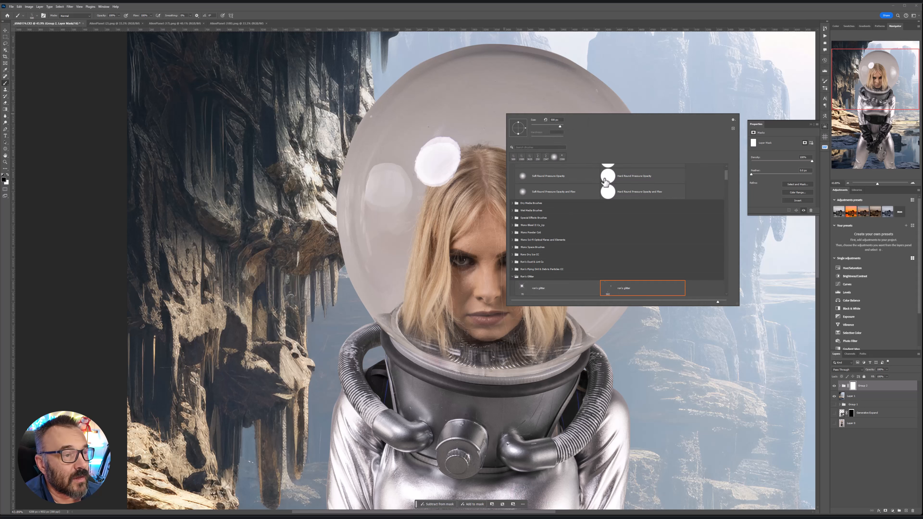
pyautogui.click(536, 179)
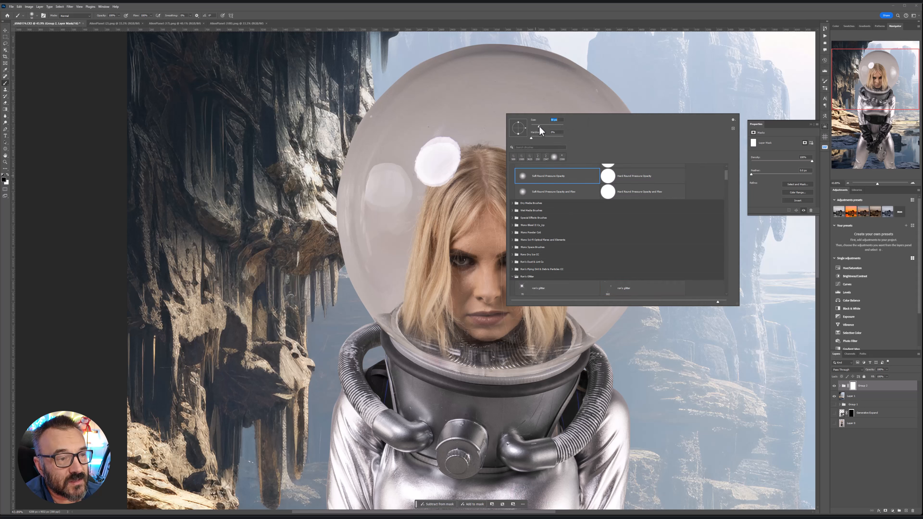
pyautogui.click(423, 110)
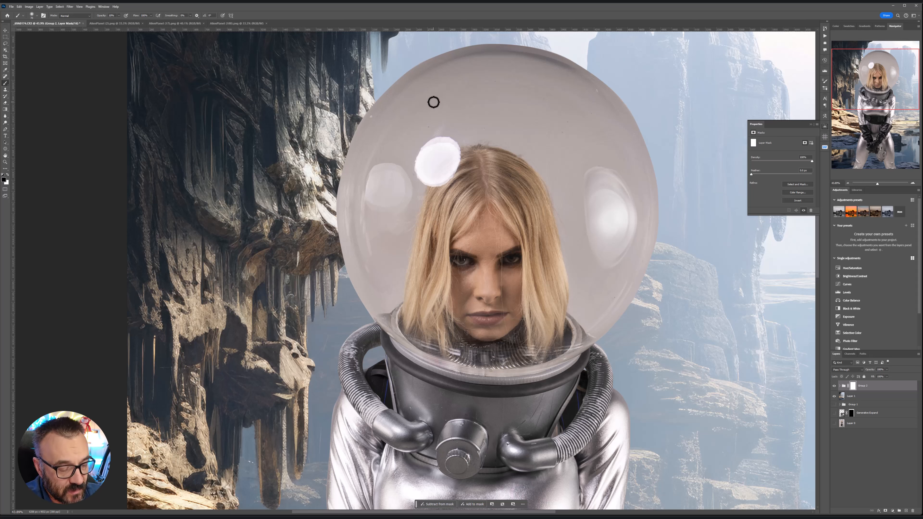
# Step: Enlarge the brush and paint black at 10% opacity on the group mask to make the helmet glass see-through
pyautogui.press(']')
pyautogui.press(']')
pyautogui.press(']')
pyautogui.press(']')
pyautogui.press(']')
pyautogui.press(']')
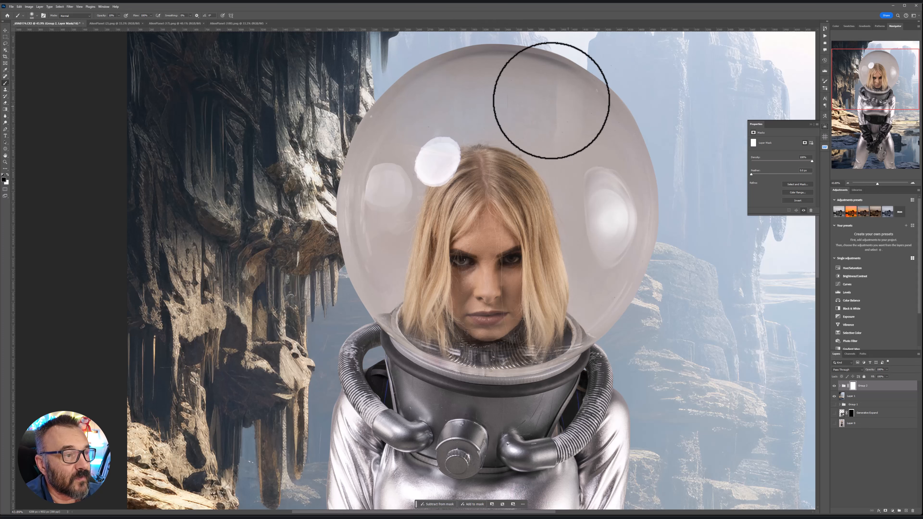
pyautogui.moveTo(554, 91)
pyautogui.mouseDown()
pyautogui.moveTo(578, 110)
pyautogui.moveTo(574, 86)
pyautogui.moveTo(599, 118)
pyautogui.moveTo(554, 132)
pyautogui.moveTo(591, 245)
pyautogui.moveTo(608, 242)
pyautogui.moveTo(589, 295)
pyautogui.moveTo(609, 191)
pyautogui.moveTo(600, 132)
pyautogui.moveTo(622, 173)
pyautogui.moveTo(586, 293)
pyautogui.moveTo(627, 223)
pyautogui.moveTo(610, 245)
pyautogui.moveTo(617, 182)
pyautogui.moveTo(558, 102)
pyautogui.moveTo(437, 89)
pyautogui.moveTo(524, 78)
pyautogui.moveTo(431, 69)
pyautogui.moveTo(664, 125)
pyautogui.moveTo(680, 238)
pyautogui.moveTo(639, 328)
pyautogui.moveTo(614, 353)
pyautogui.mouseUp()
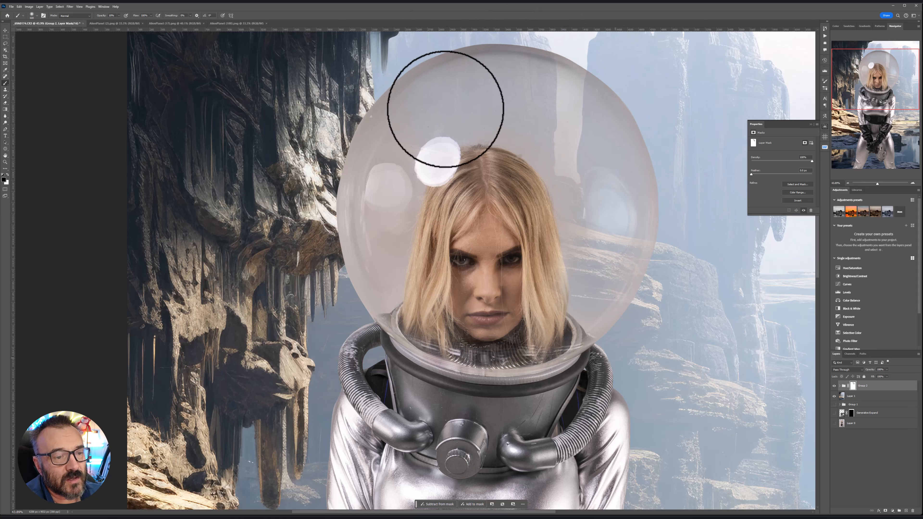
pyautogui.moveTo(446, 109)
pyautogui.mouseDown()
pyautogui.moveTo(450, 80)
pyautogui.moveTo(392, 187)
pyautogui.moveTo(444, 105)
pyautogui.moveTo(372, 209)
pyautogui.moveTo(457, 67)
pyautogui.moveTo(411, 117)
pyautogui.moveTo(377, 252)
pyautogui.moveTo(394, 173)
pyautogui.moveTo(390, 291)
pyautogui.moveTo(398, 144)
pyautogui.moveTo(398, 181)
pyautogui.moveTo(450, 99)
pyautogui.moveTo(393, 183)
pyautogui.moveTo(474, 92)
pyautogui.moveTo(441, 113)
pyautogui.moveTo(376, 208)
pyautogui.moveTo(379, 160)
pyautogui.moveTo(498, 60)
pyautogui.moveTo(460, 79)
pyautogui.moveTo(377, 193)
pyautogui.moveTo(414, 209)
pyautogui.moveTo(568, 155)
pyautogui.moveTo(419, 166)
pyautogui.moveTo(350, 228)
pyautogui.moveTo(356, 299)
pyautogui.moveTo(319, 202)
pyautogui.moveTo(335, 136)
pyautogui.moveTo(391, 81)
pyautogui.moveTo(457, 61)
pyautogui.moveTo(541, 61)
pyautogui.moveTo(595, 101)
pyautogui.moveTo(580, 118)
pyautogui.moveTo(477, 119)
pyautogui.moveTo(453, 114)
pyautogui.moveTo(444, 90)
pyautogui.mouseUp()
# Step: Vary the brush size and keep masking the glass around the bright highlight and along the helmet's sides
pyautogui.press('[')
pyautogui.press('[')
pyautogui.press('[')
pyautogui.press('[')
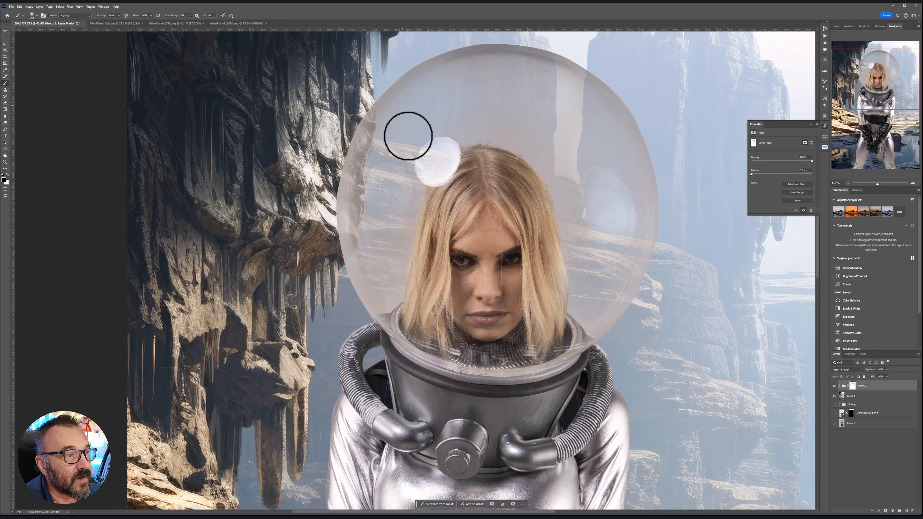
pyautogui.press(']')
pyautogui.press(']')
pyautogui.press(']')
pyautogui.press(']')
pyautogui.press(']')
pyautogui.press(']')
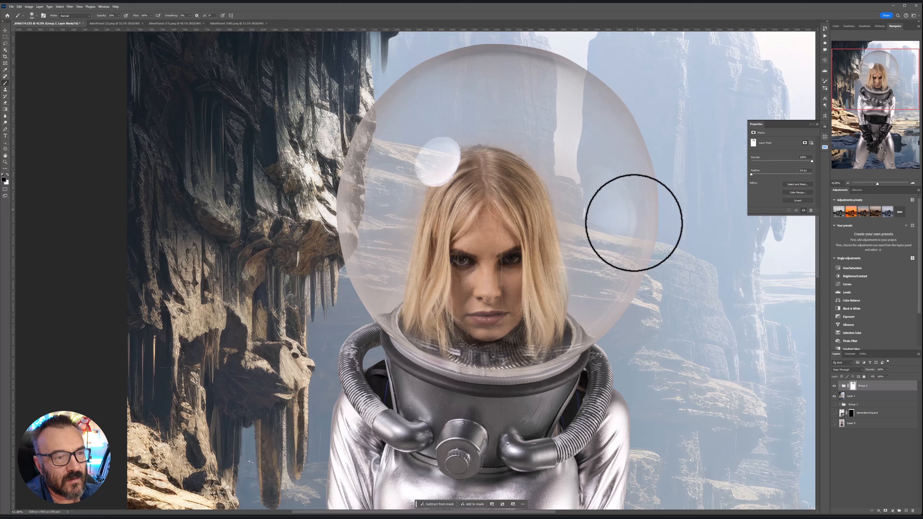
# Step: Switch the brush to white, reduce its size and touch up the group mask around the helmet's reflections and hair
pyautogui.press('x')
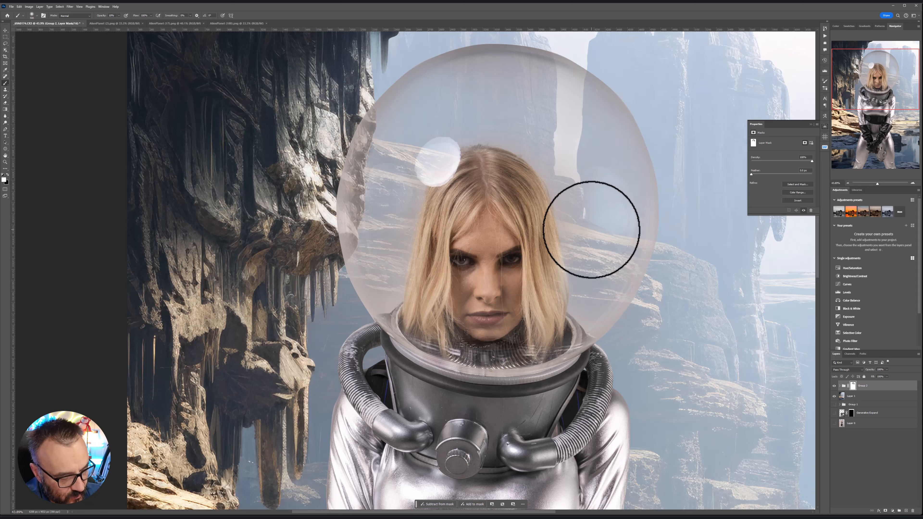
pyautogui.press('[')
pyautogui.press('[')
pyautogui.press('[')
pyautogui.press('[')
pyautogui.press('[')
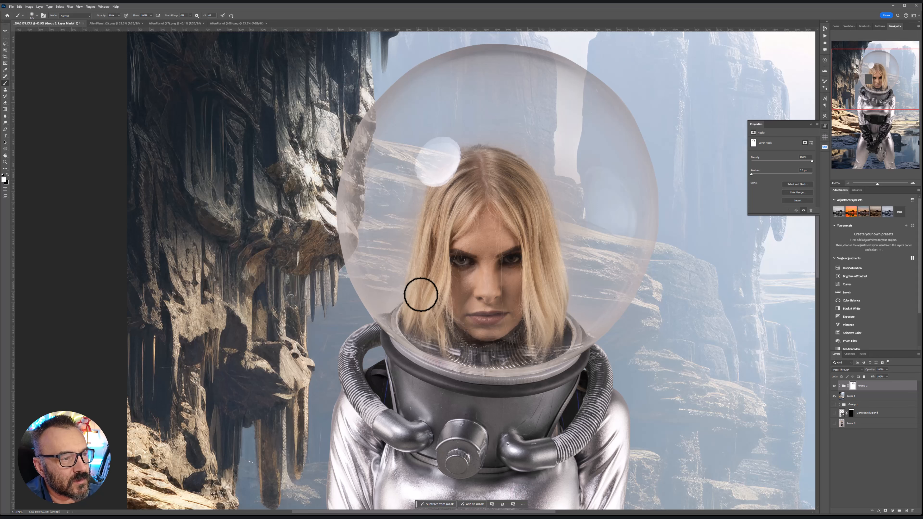
# Step: On the landscape layer, draw an elliptical selection and align it with the outline of the glass helmet
pyautogui.scroll(-1, 472, 331)
pyautogui.scroll(-15, 471, 331)
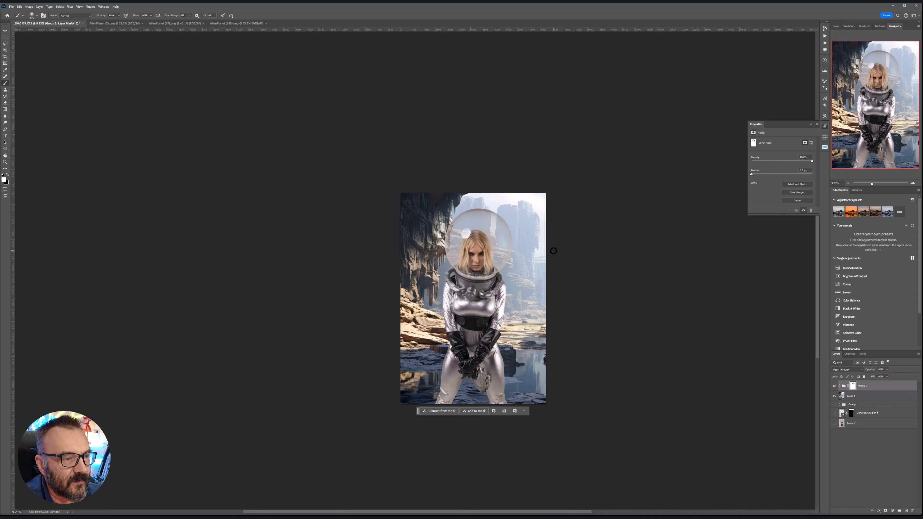
pyautogui.scroll(10, 501, 253)
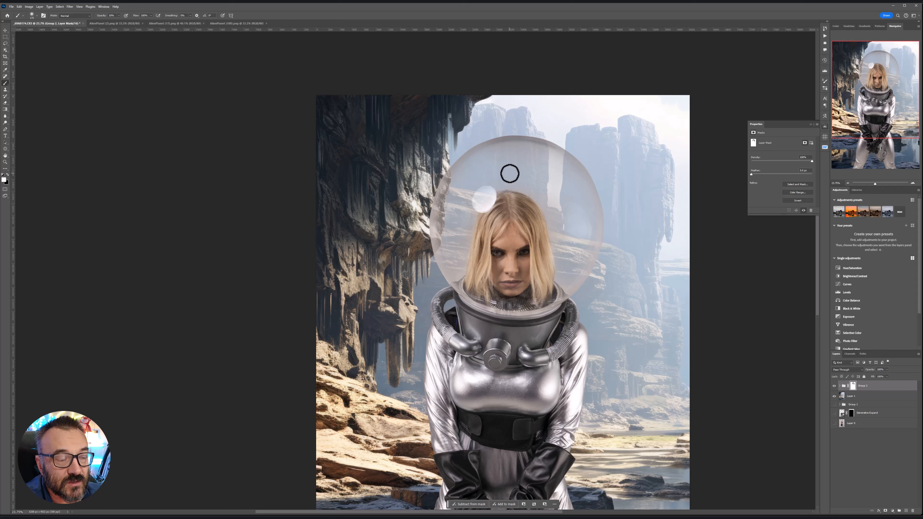
pyautogui.click(835, 386)
pyautogui.click(835, 386)
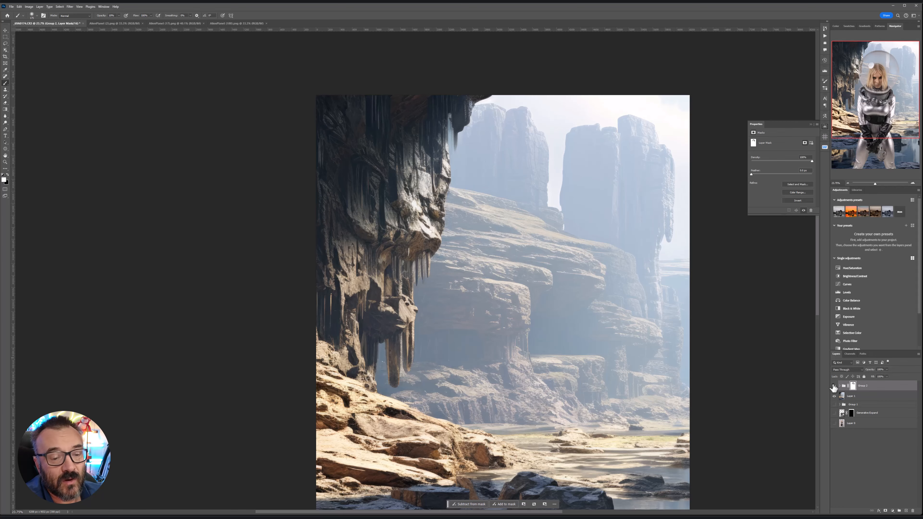
pyautogui.click(883, 398)
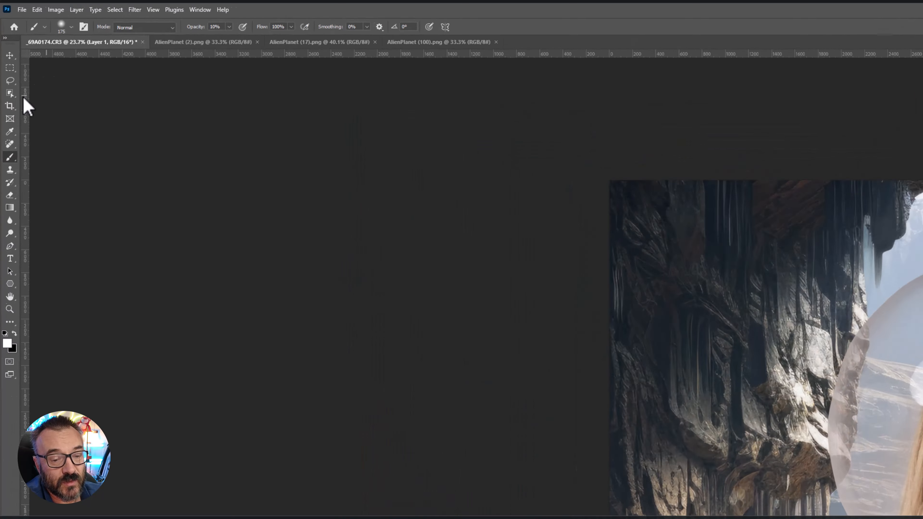
pyautogui.click(5, 37)
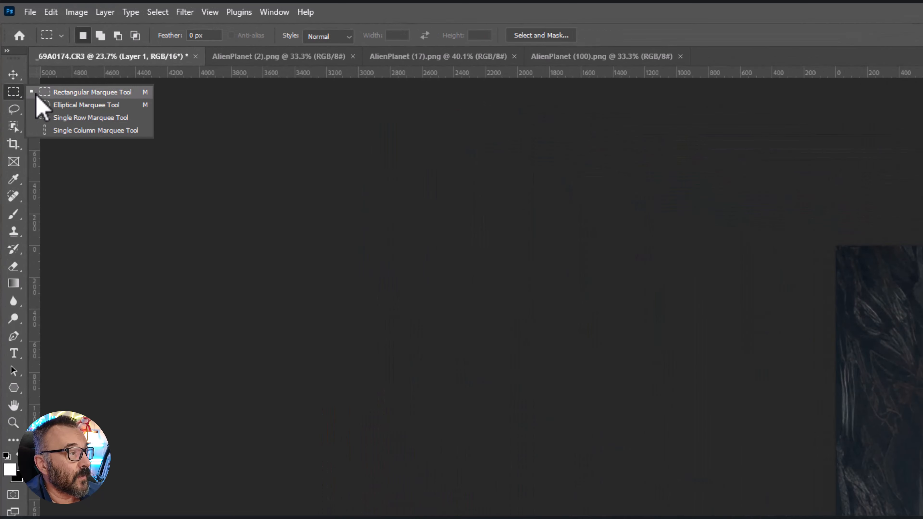
pyautogui.click(52, 104)
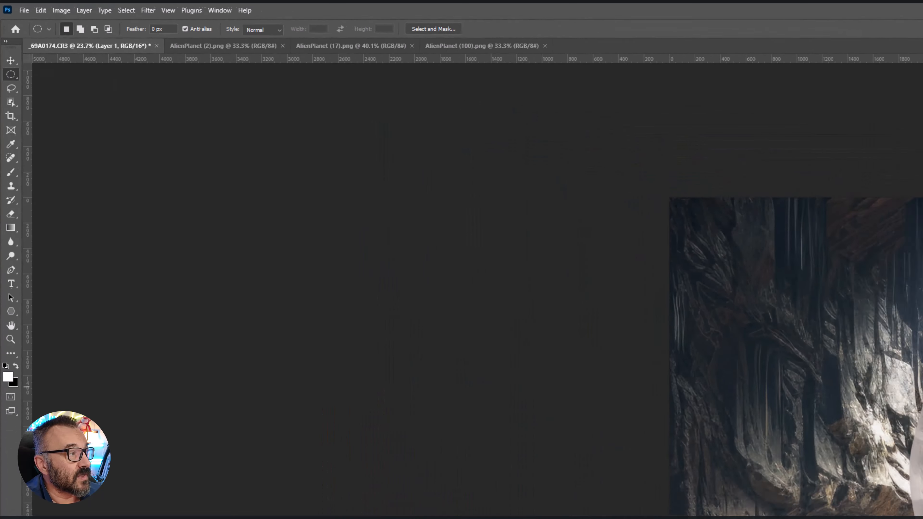
pyautogui.moveTo(429, 141); pyautogui.dragTo(604, 314)
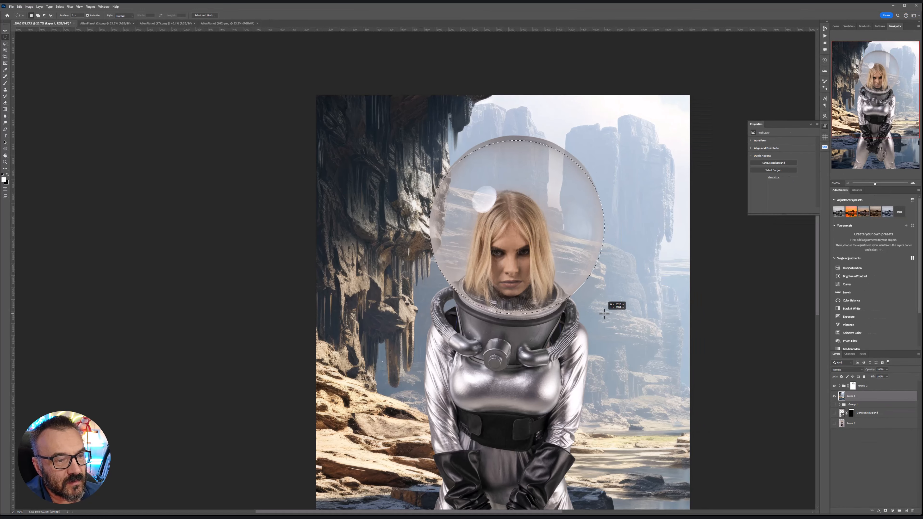
pyautogui.moveTo(557, 247); pyautogui.dragTo(558, 242)
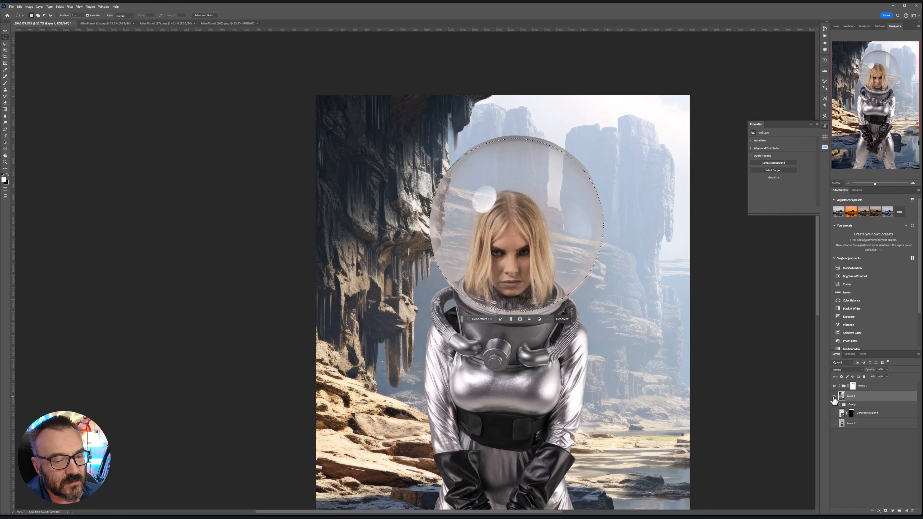
# Step: Hide the model group, copy the selected landscape area to a new layer and show the group again
pyautogui.click(835, 387)
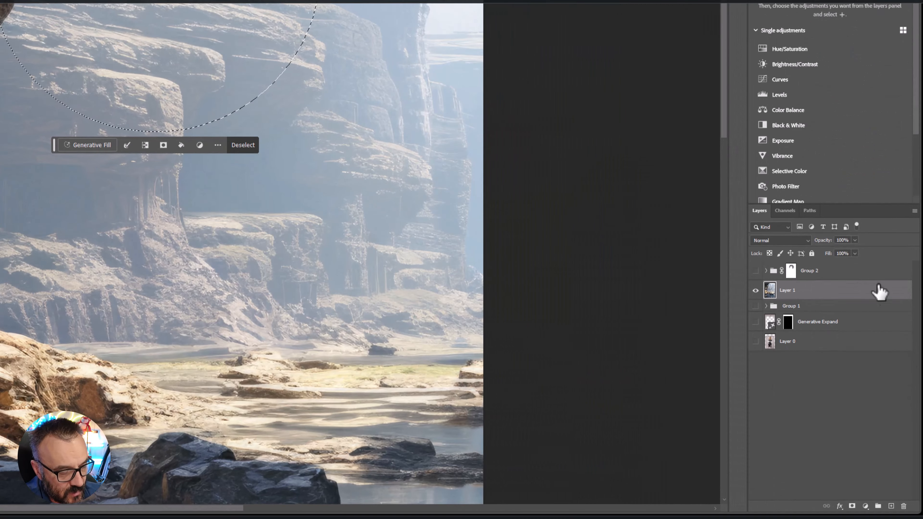
pyautogui.hotkey('ctrl', 'j')
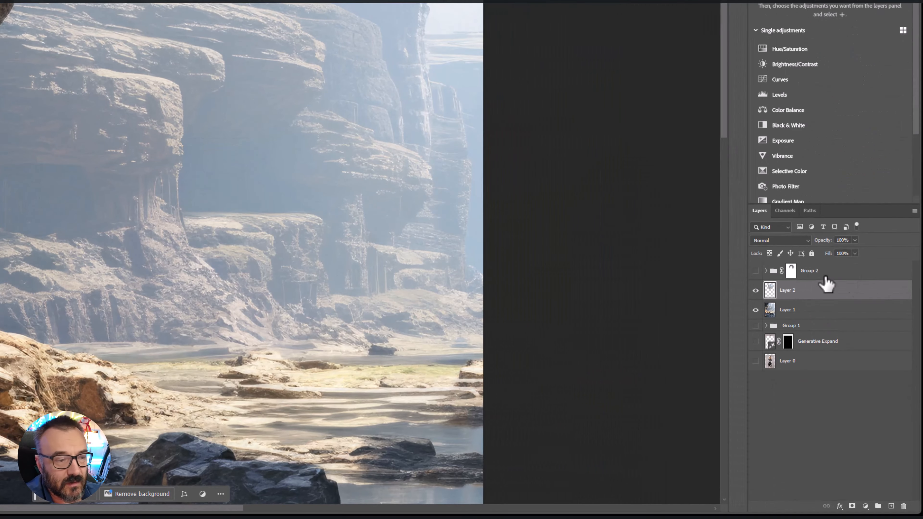
pyautogui.click(756, 271)
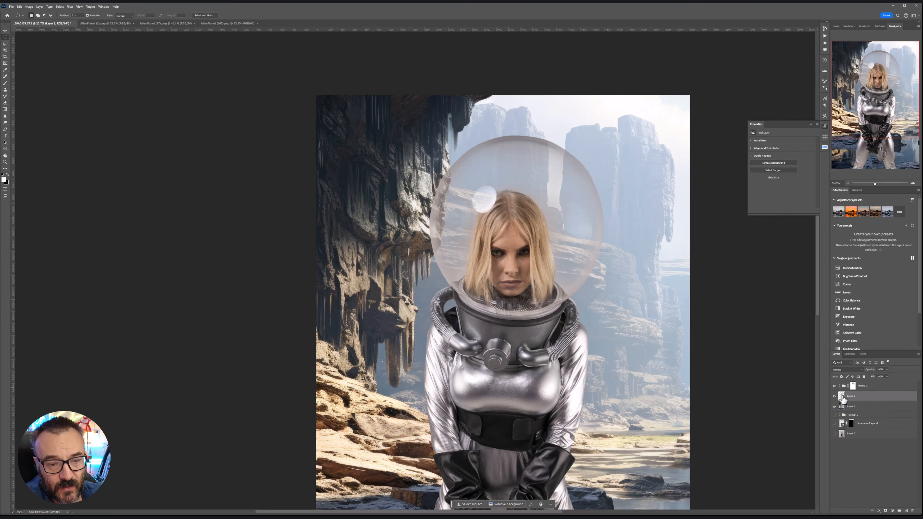
# Step: Load the outline of the copied helmet-area layer as a selection, apply the Spherize filter at 100% in Normal mode, and deselect
pyautogui.keyDown('ctrl'); pyautogui.click(842, 396); pyautogui.keyUp('ctrl')
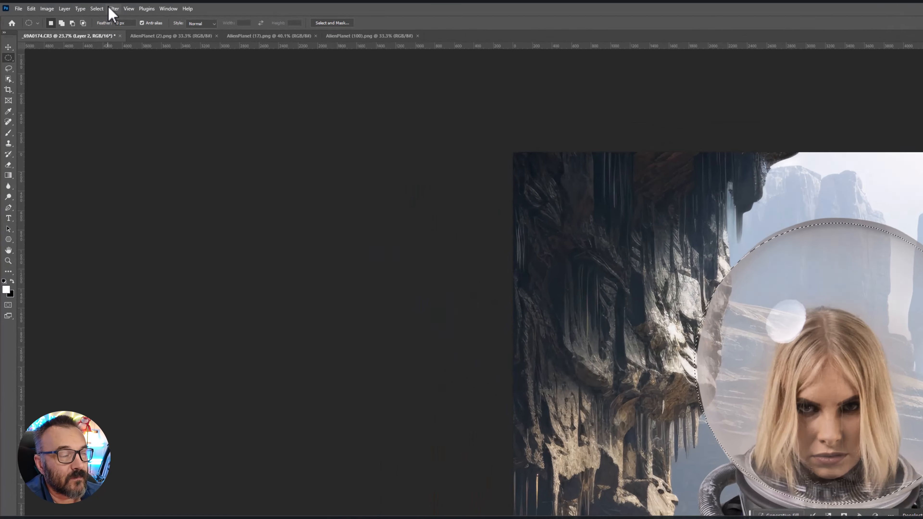
pyautogui.click(70, 7)
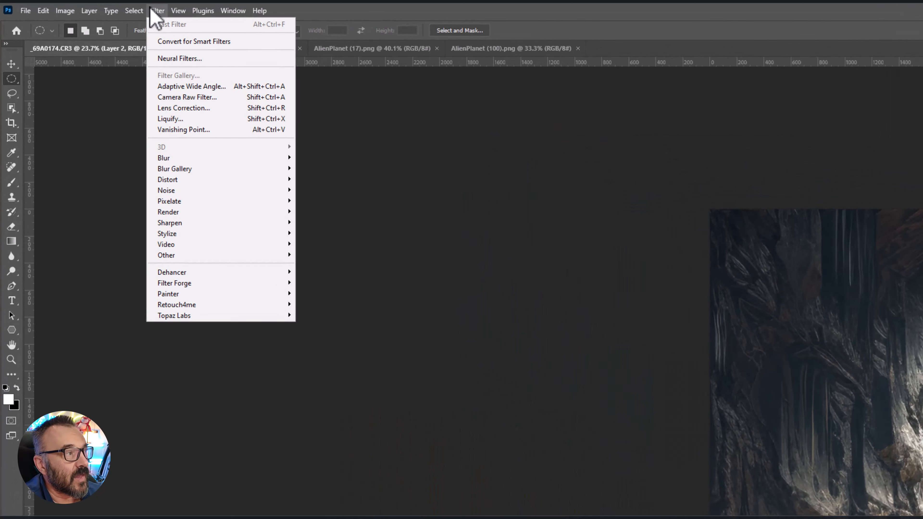
pyautogui.moveTo(235, 206)
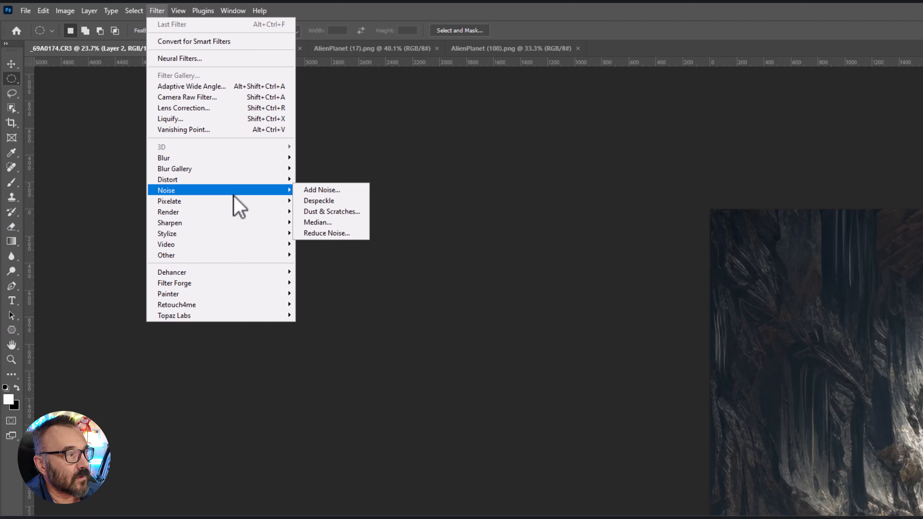
pyautogui.moveTo(234, 180)
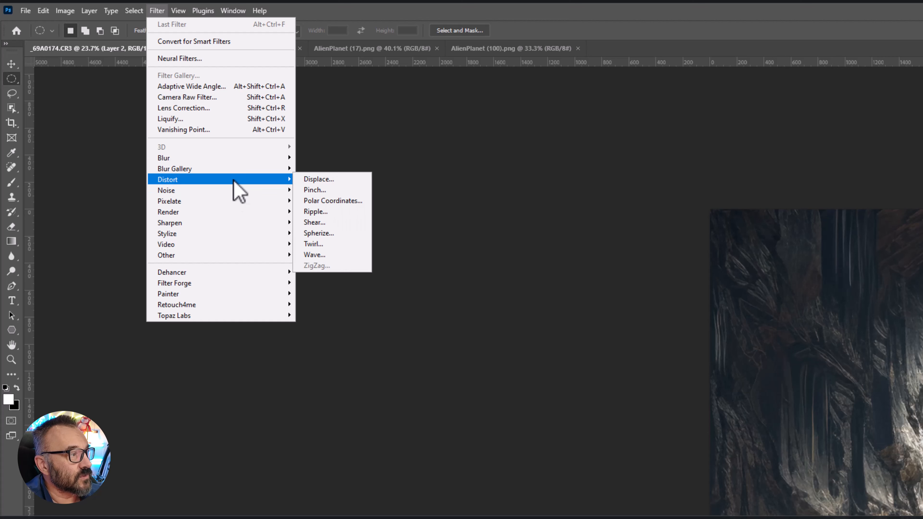
pyautogui.click(337, 233)
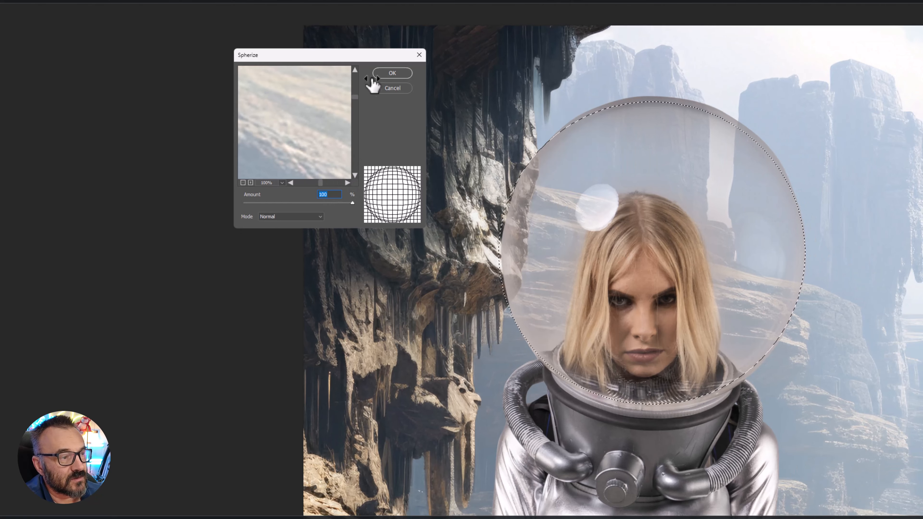
pyautogui.click(380, 75)
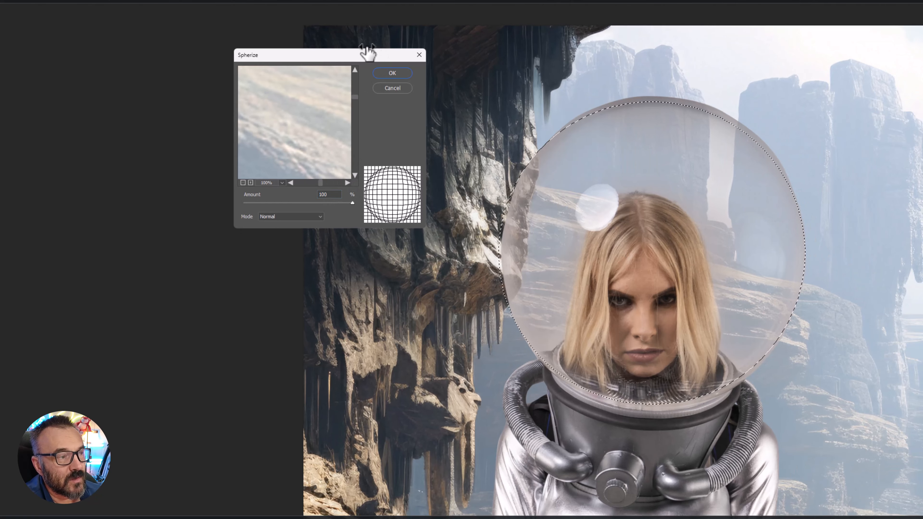
pyautogui.moveTo(351, 206); pyautogui.dragTo(382, 214)
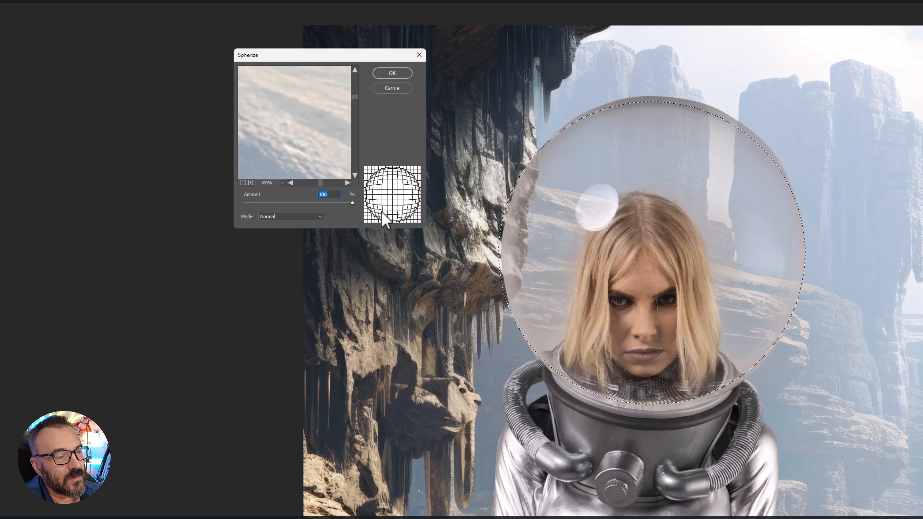
pyautogui.click(393, 74)
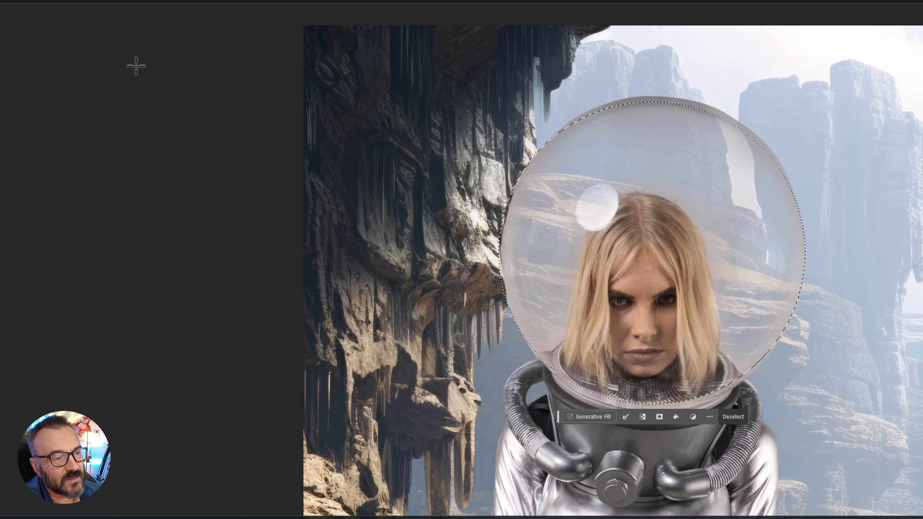
pyautogui.hotkey('ctrl', 'd')
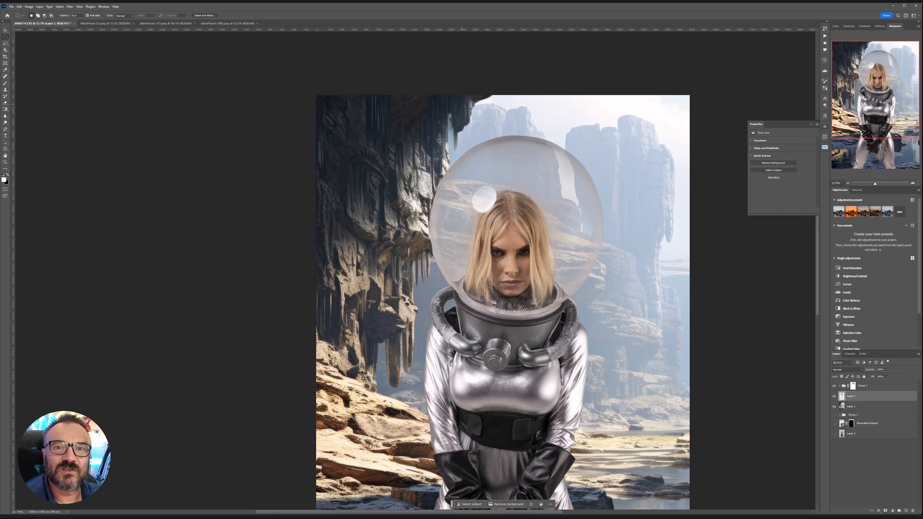
pyautogui.scroll(-3, 574, 282)
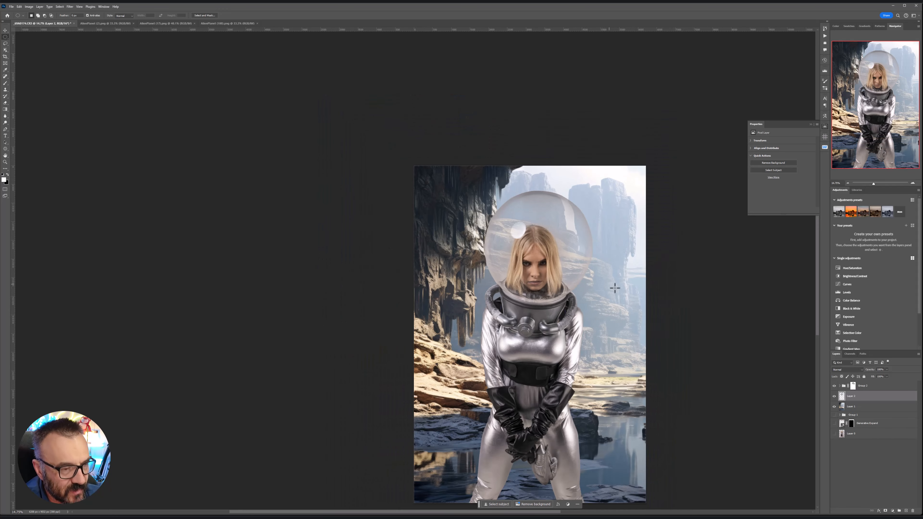
pyautogui.scroll(-3, 614, 288)
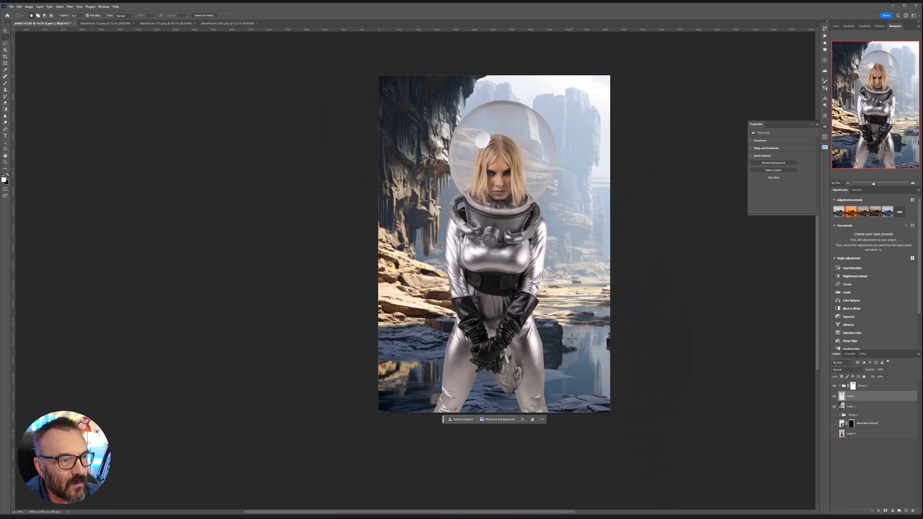
pyautogui.scroll(12, 572, 339)
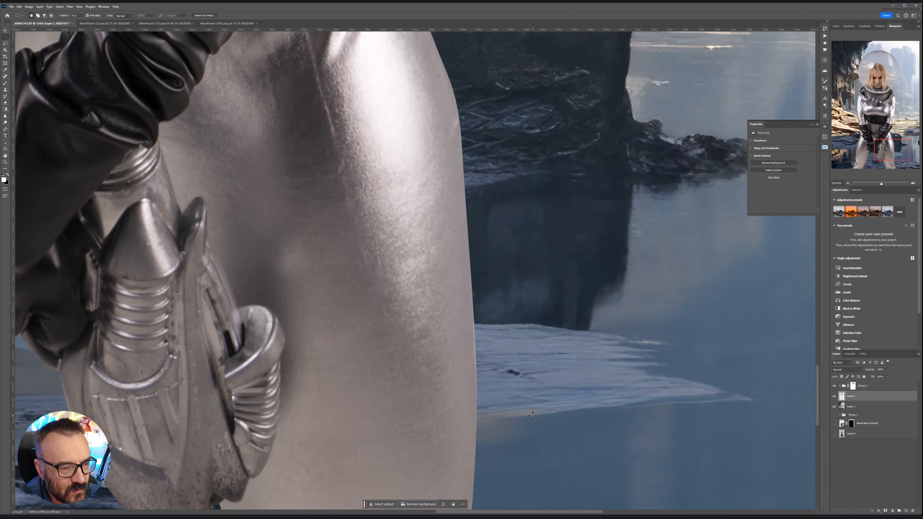
pyautogui.scroll(-5, 532, 416)
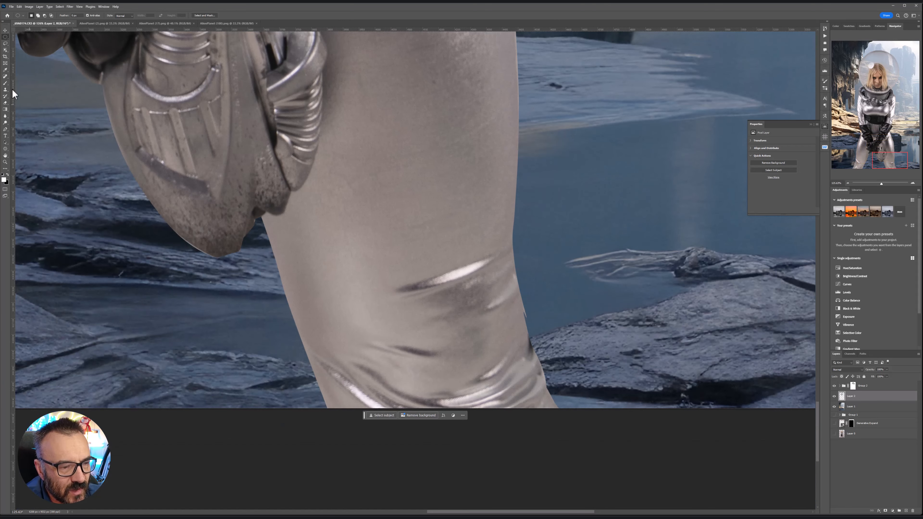
pyautogui.click(5, 43)
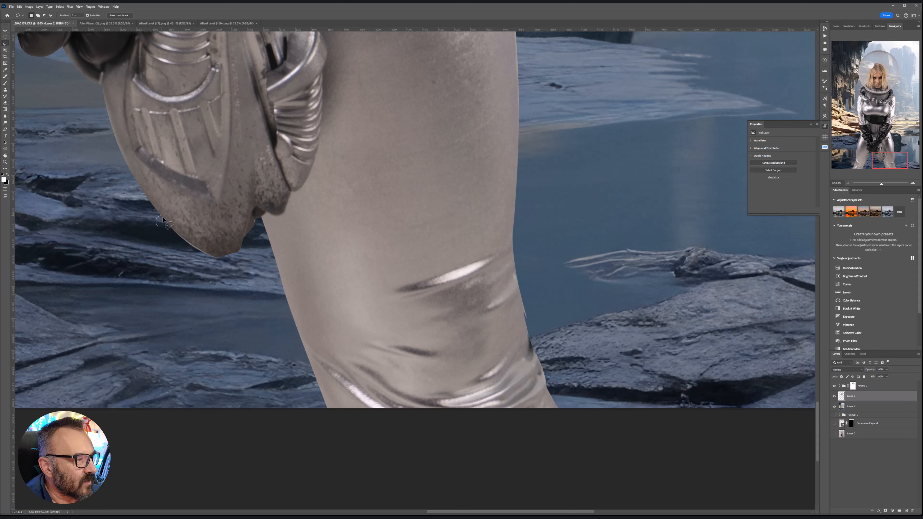
pyautogui.moveTo(161, 216)
pyautogui.mouseDown()
pyautogui.moveTo(220, 254)
pyautogui.moveTo(260, 212)
pyautogui.moveTo(305, 336)
pyautogui.mouseUp()
pyautogui.hotkey('ctrl', 'd')
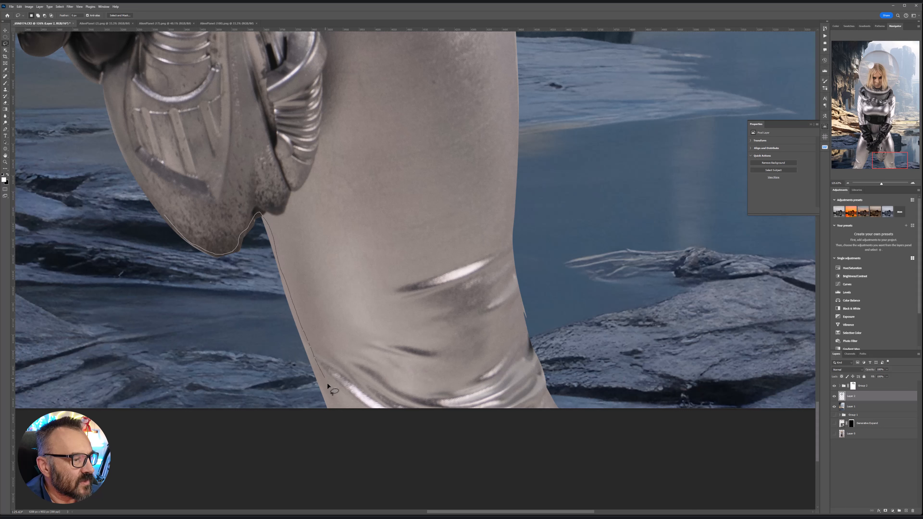
pyautogui.moveTo(327, 384); pyautogui.dragTo(332, 422)
pyautogui.hotkey('ctrl', 'd')
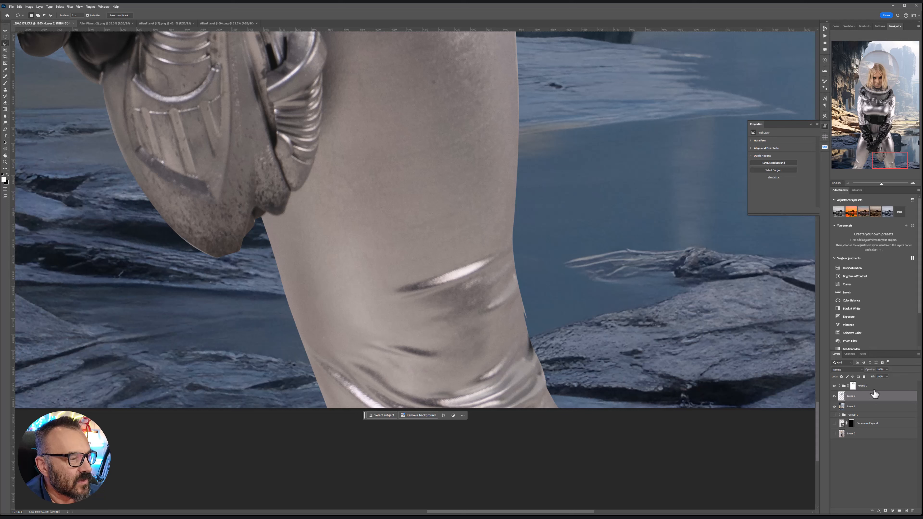
# Step: Expand the model's layer group and load the model layer's vector mask as a selection around her legs
pyautogui.click(839, 386)
pyautogui.moveTo(854, 399); pyautogui.dragTo(866, 398)
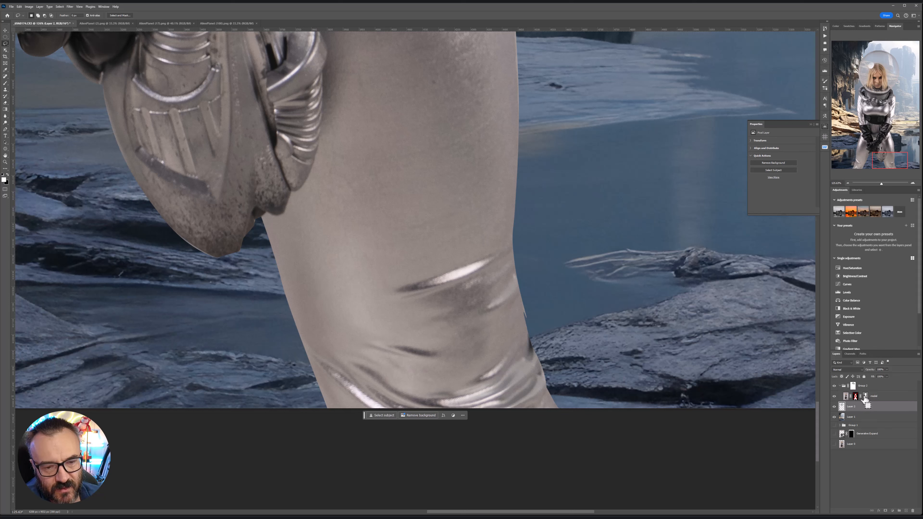
pyautogui.keyDown('ctrl'); pyautogui.click(866, 397); pyautogui.keyUp('ctrl')
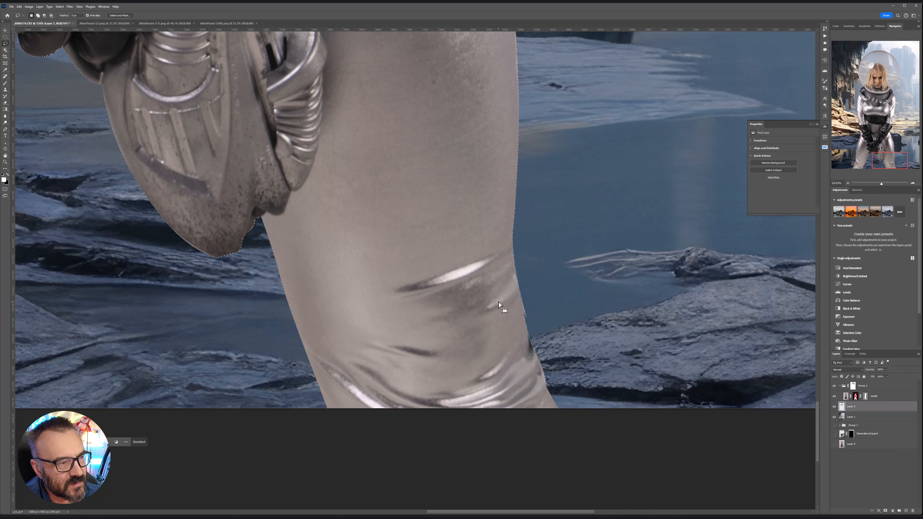
pyautogui.scroll(-4, 482, 291)
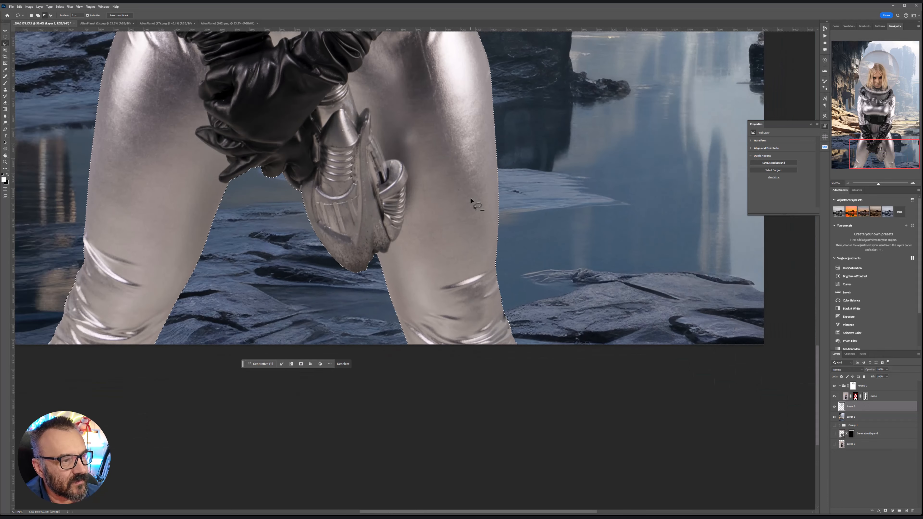
pyautogui.scroll(-3, 476, 178)
pyautogui.moveTo(482, 177); pyautogui.dragTo(507, 289)
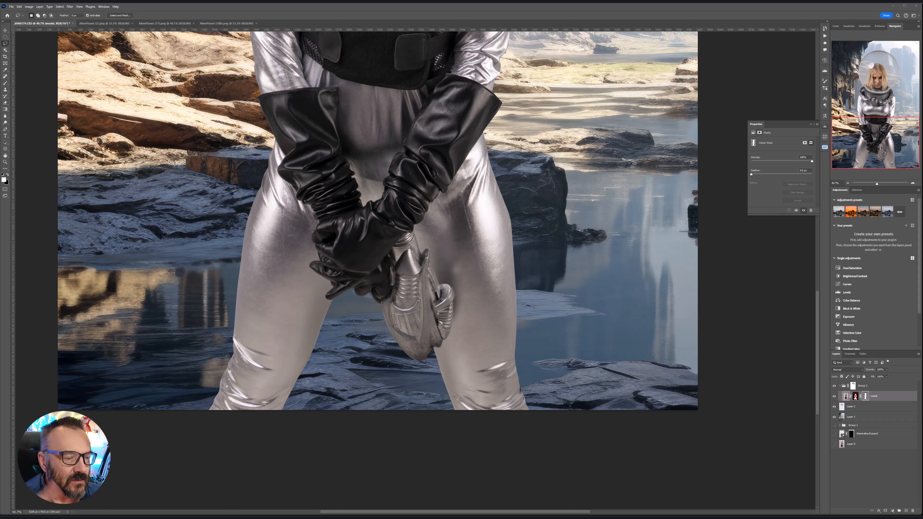
# Step: Copy the landscape behind the model to a new layer, using her vector mask outline expanded by 20 pixels as the selection
pyautogui.keyDown('ctrl'); pyautogui.click(866, 396); pyautogui.keyUp('ctrl')
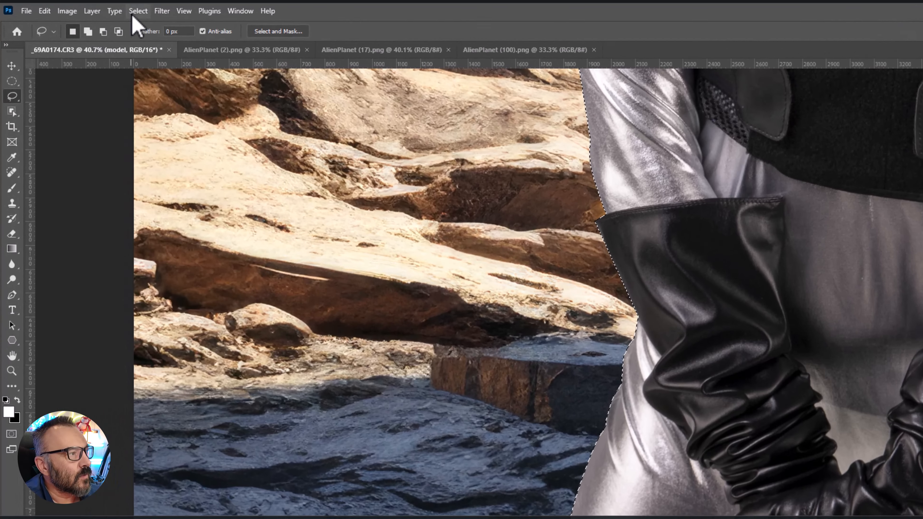
pyautogui.click(85, 7)
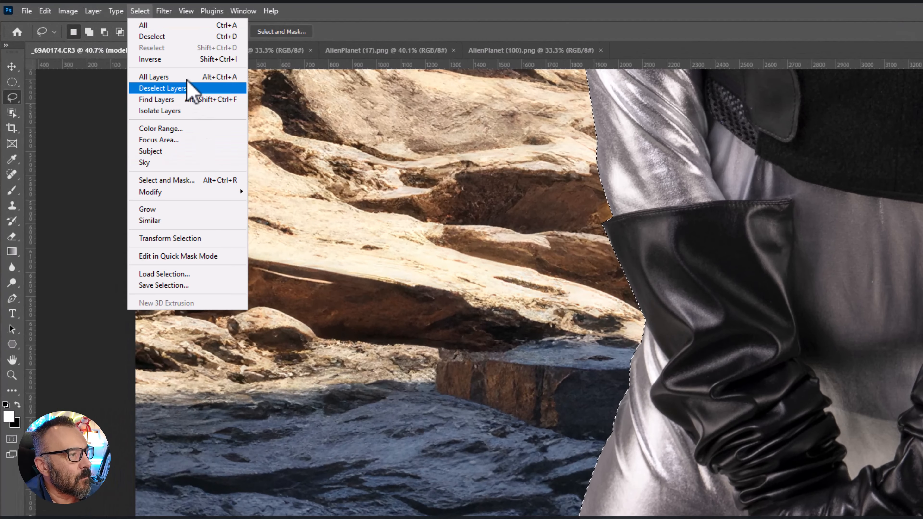
pyautogui.moveTo(185, 193)
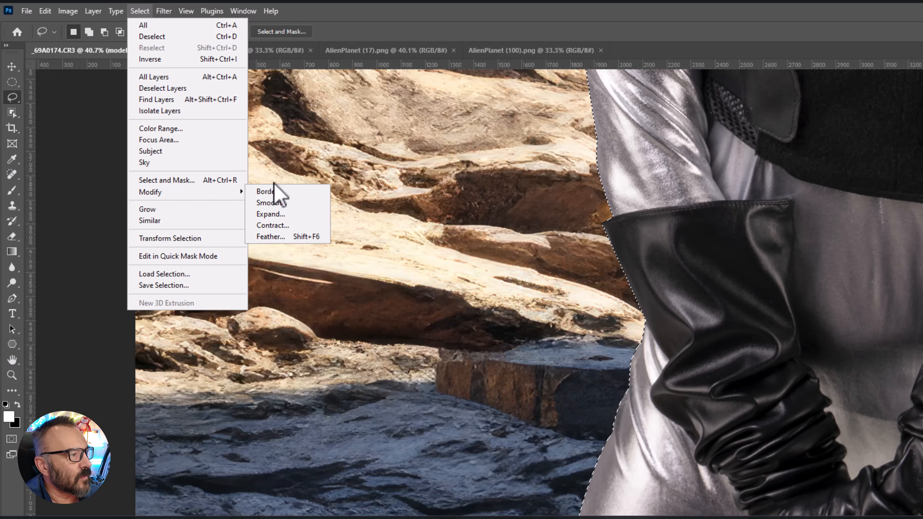
pyautogui.click(270, 214)
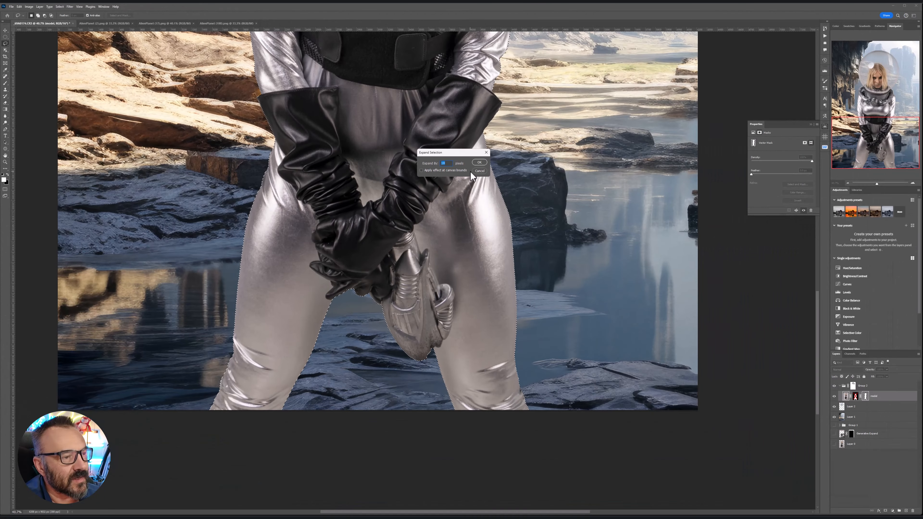
pyautogui.write('20')
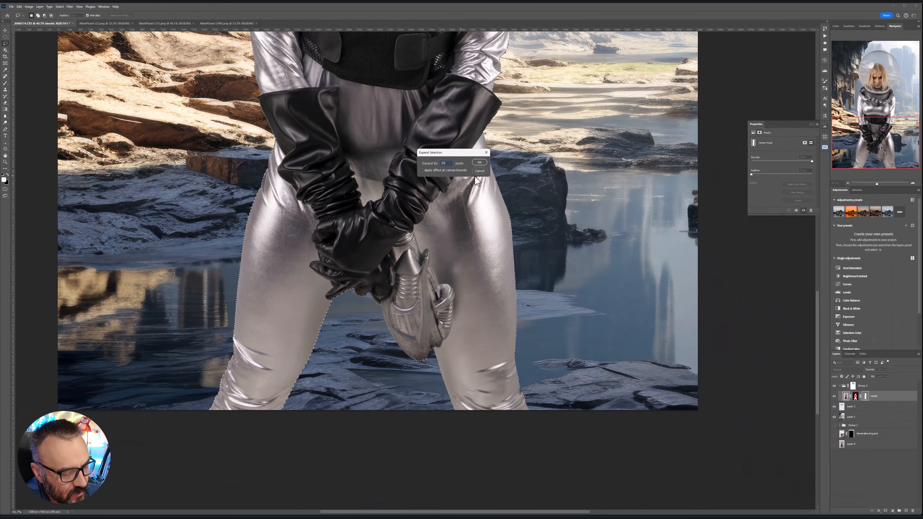
pyautogui.click(480, 162)
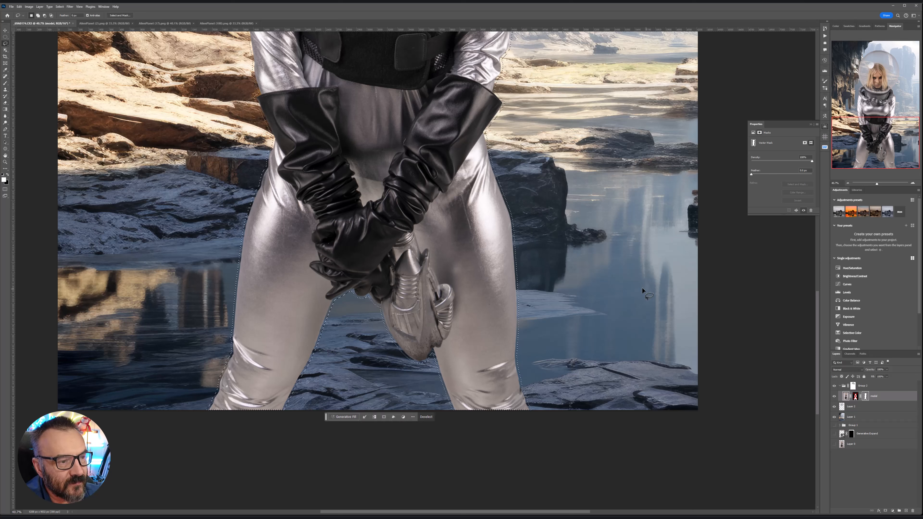
pyautogui.click(864, 416)
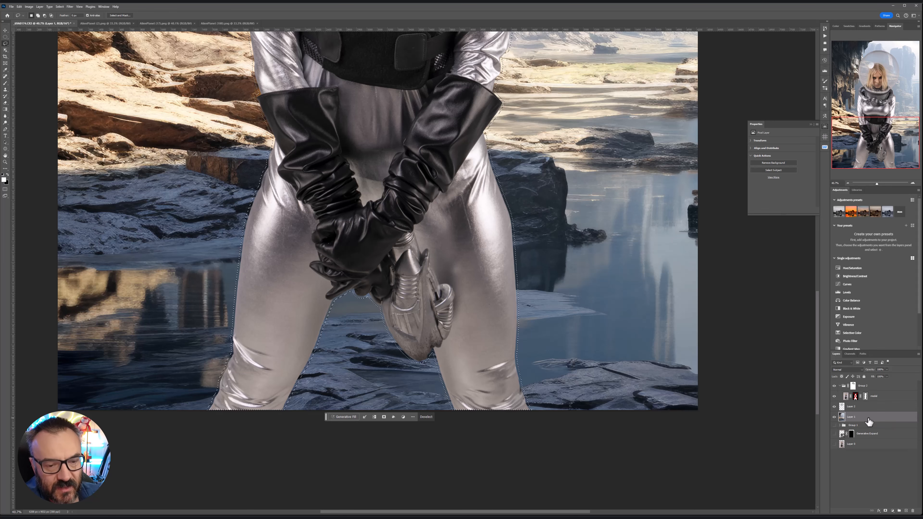
pyautogui.hotkey('ctrl', 'j')
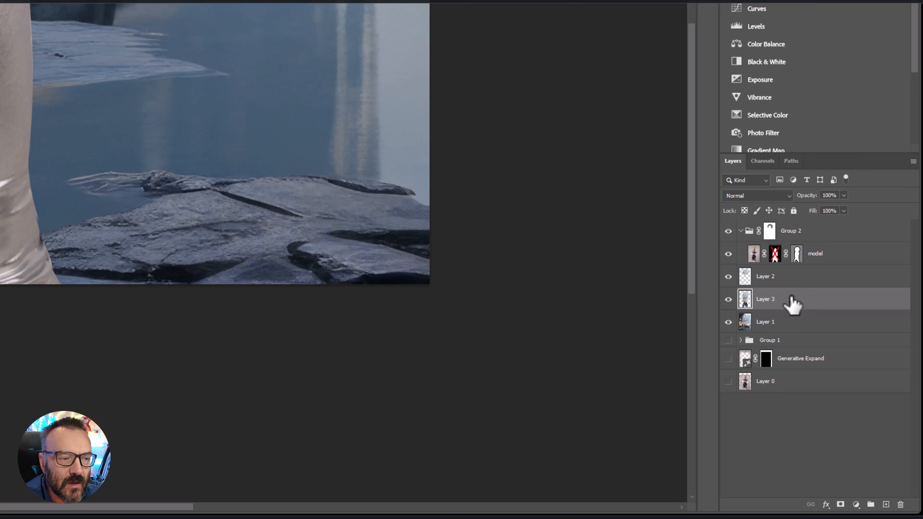
# Step: Load the model's vector mask as a selection again and contract it by 20 pixels
pyautogui.moveTo(793, 303); pyautogui.dragTo(798, 256)
pyautogui.keyDown('ctrl'); pyautogui.click(798, 256); pyautogui.keyUp('ctrl')
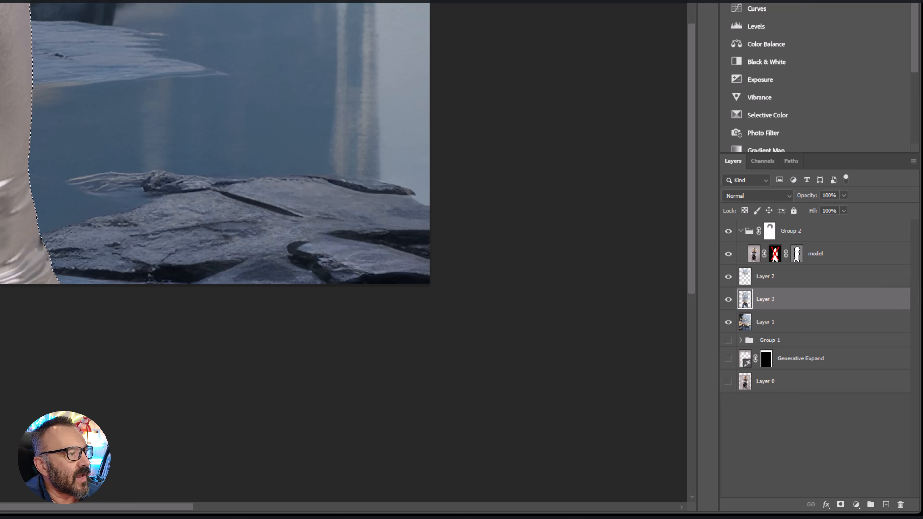
pyautogui.click(230, 14)
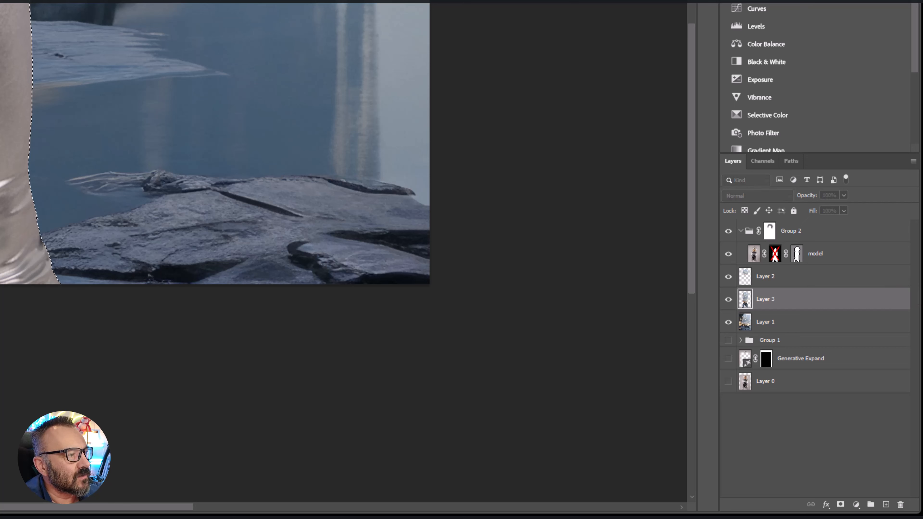
pyautogui.write('20')
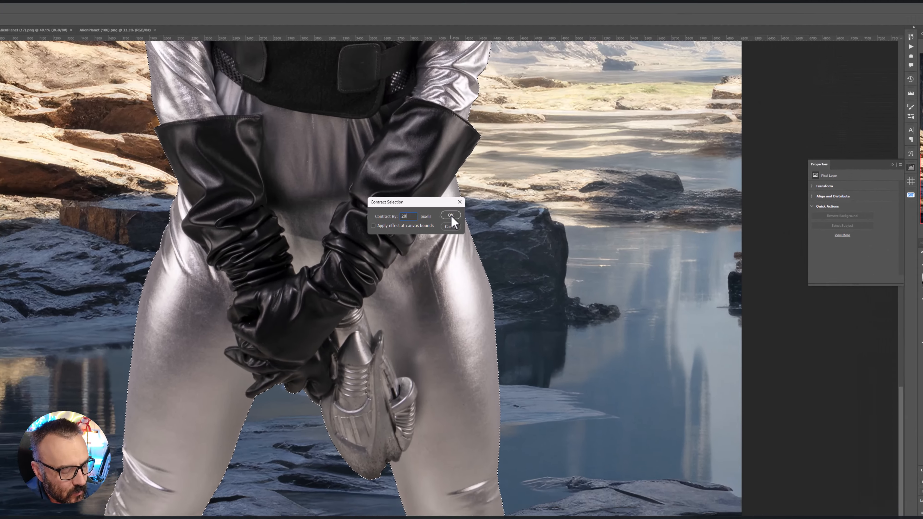
pyautogui.click(451, 215)
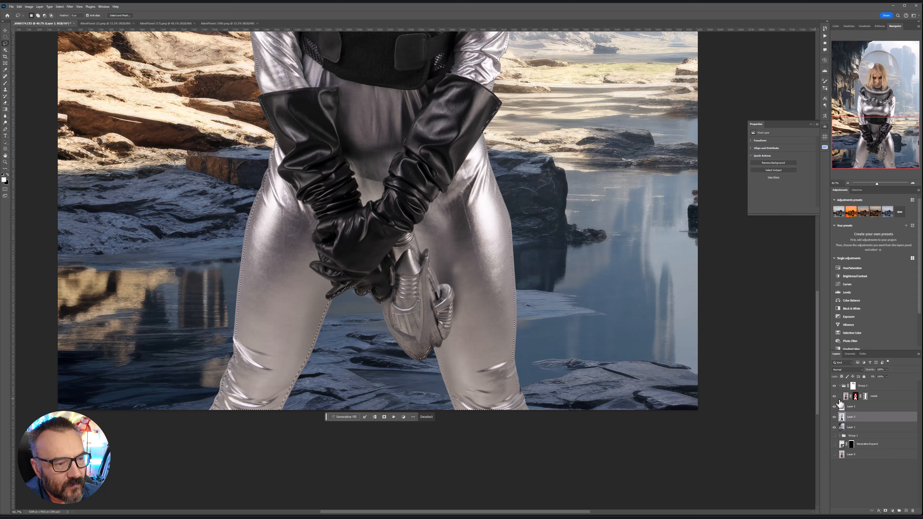
# Step: Hide the spherized helmet layer, the model layer and the full landscape layer, leaving only the model-shaped landscape copy shown
pyautogui.click(834, 407)
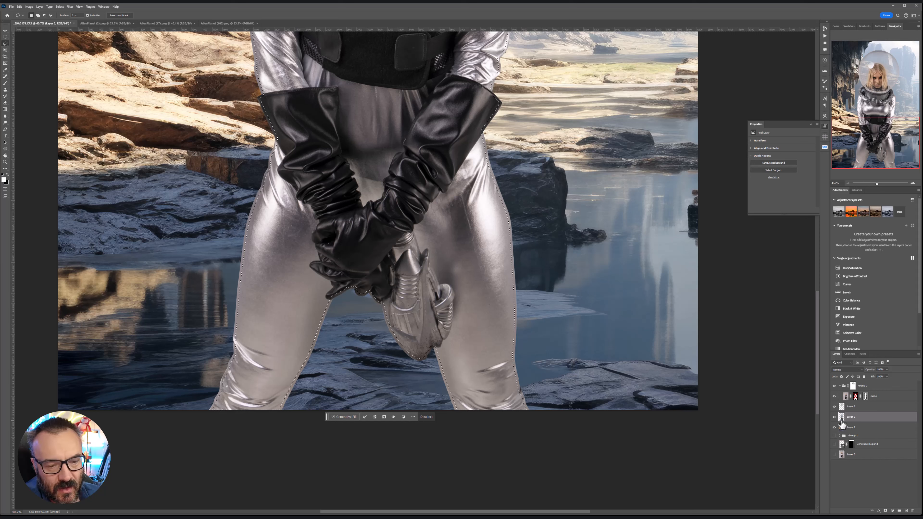
pyautogui.click(834, 397)
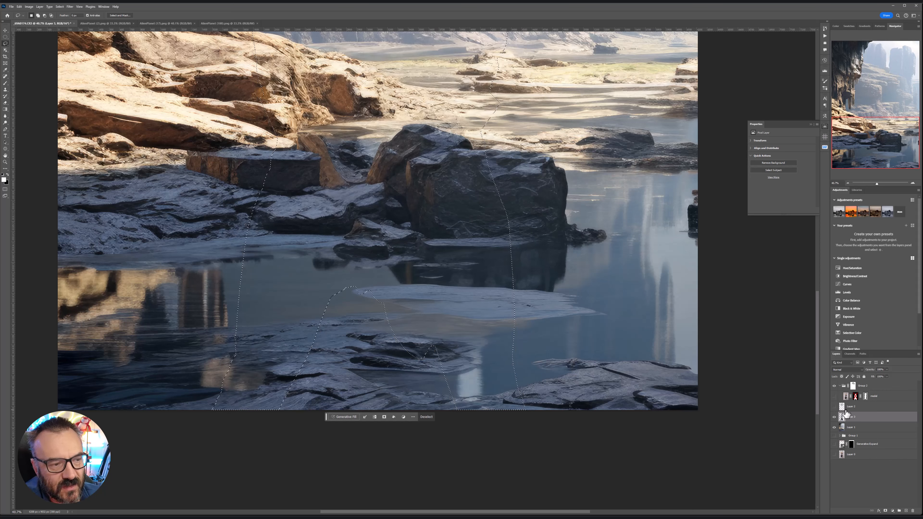
pyautogui.click(835, 427)
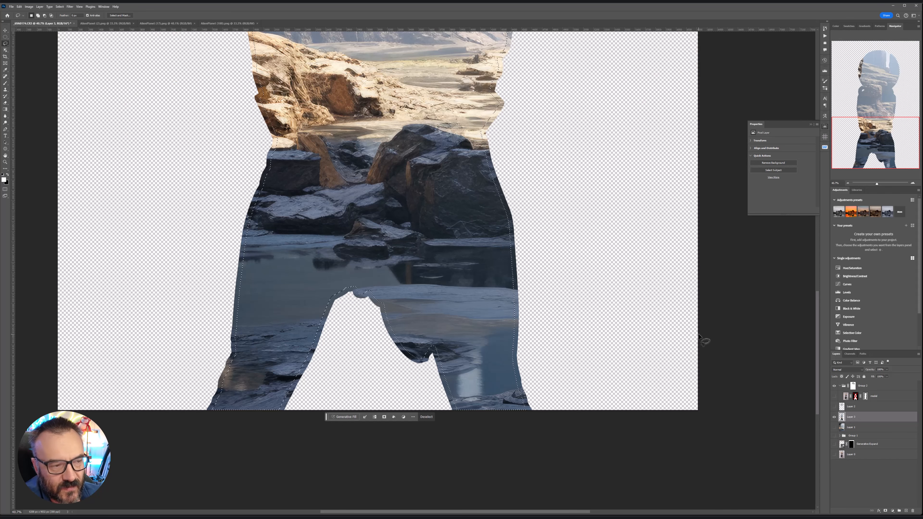
# Step: Delete the contracted selection area from the landscape copy, leaving a thin outline strip around the model, and clear the selection
pyautogui.press('Delete')
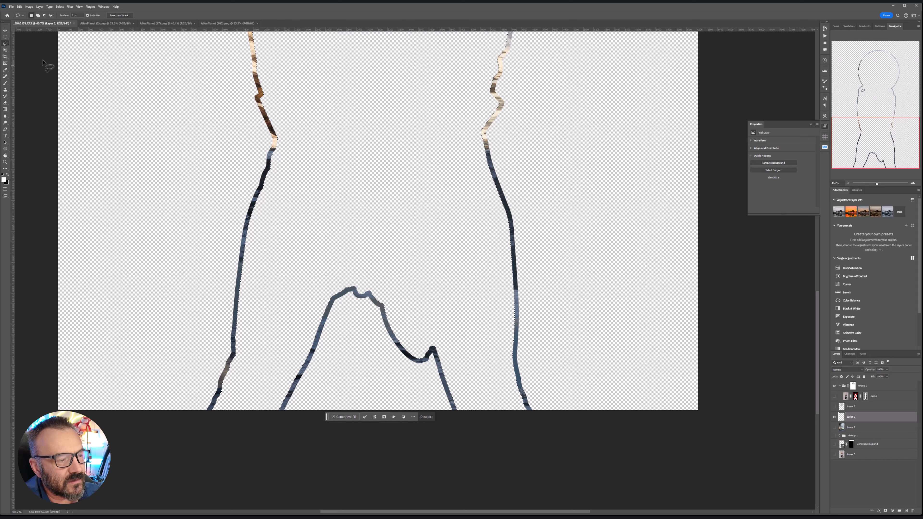
pyautogui.click(5, 37)
pyautogui.click(62, 67)
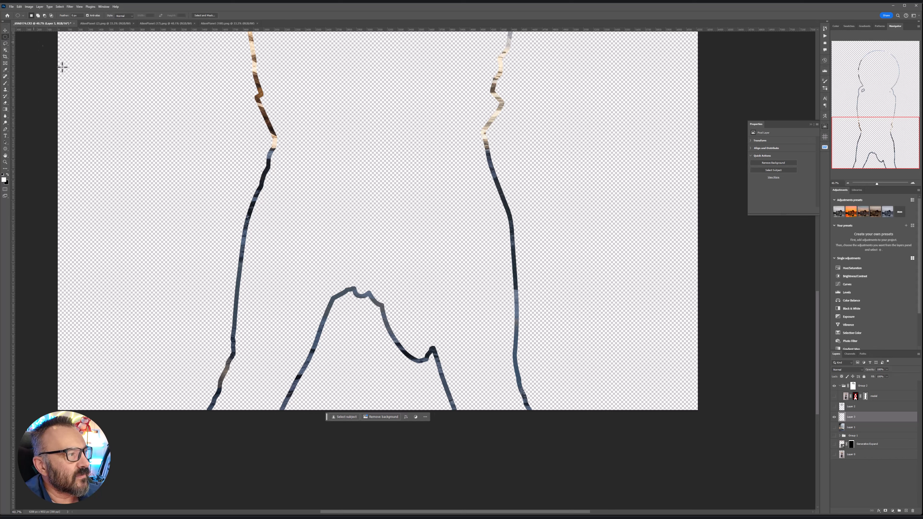
# Step: Load the thin outline strip as a selection, hide its layer and show the full landscape, spherized helmet and model layers
pyautogui.keyDown('ctrl'); pyautogui.click(842, 417); pyautogui.keyUp('ctrl')
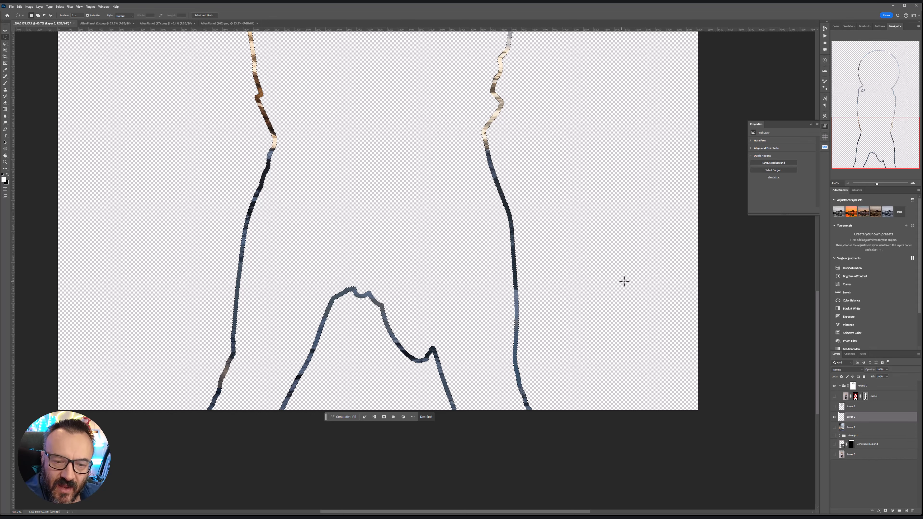
pyautogui.click(835, 417)
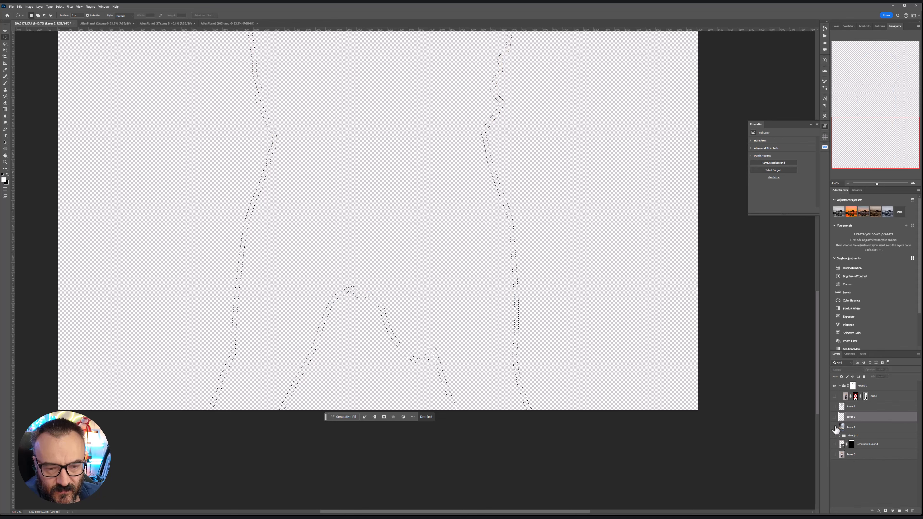
pyautogui.click(835, 428)
pyautogui.click(834, 407)
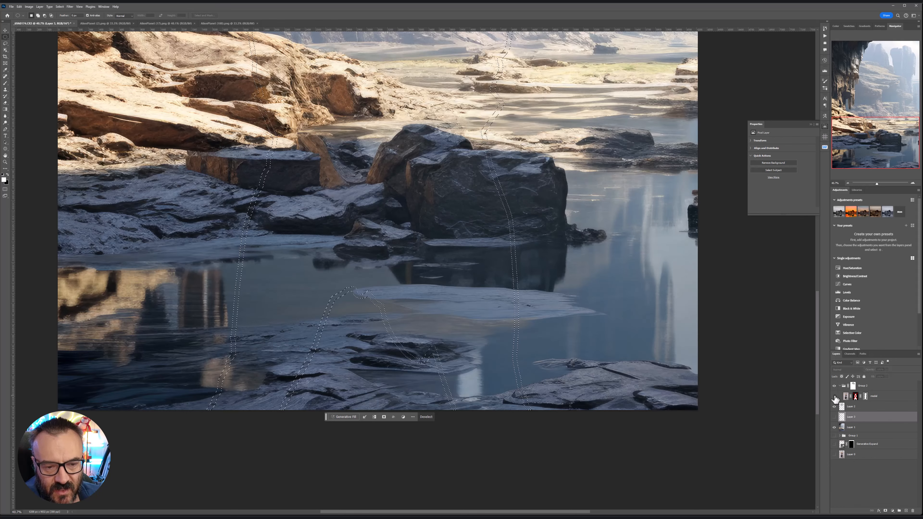
pyautogui.click(834, 396)
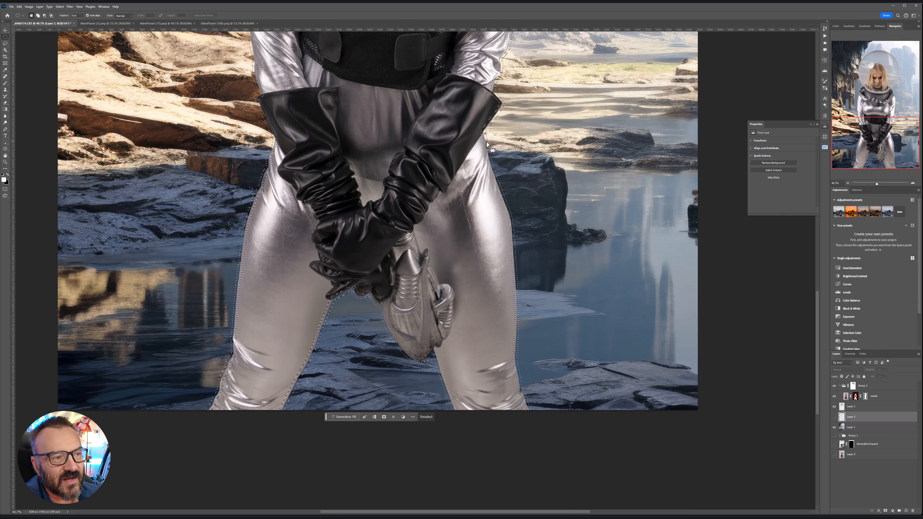
# Step: Feather the outline selection around the model's edges
pyautogui.click(60, 7)
pyautogui.moveTo(86, 83)
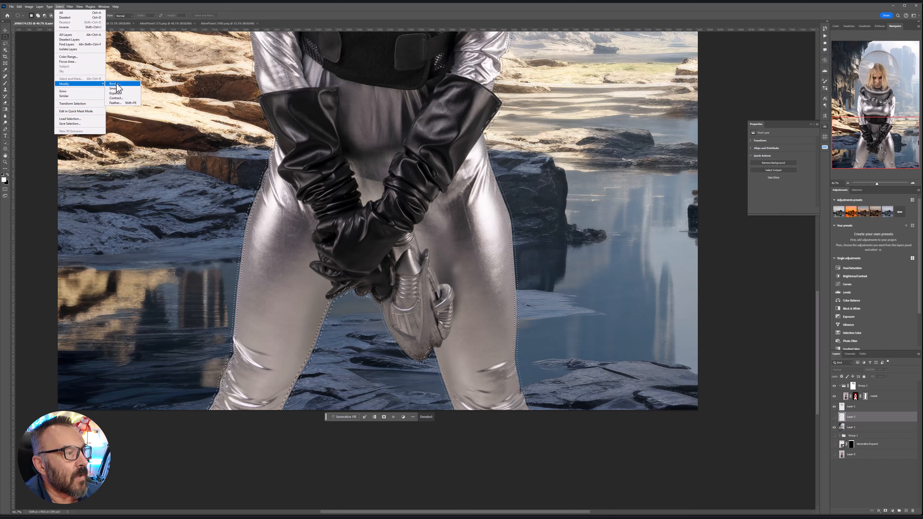
pyautogui.click(125, 103)
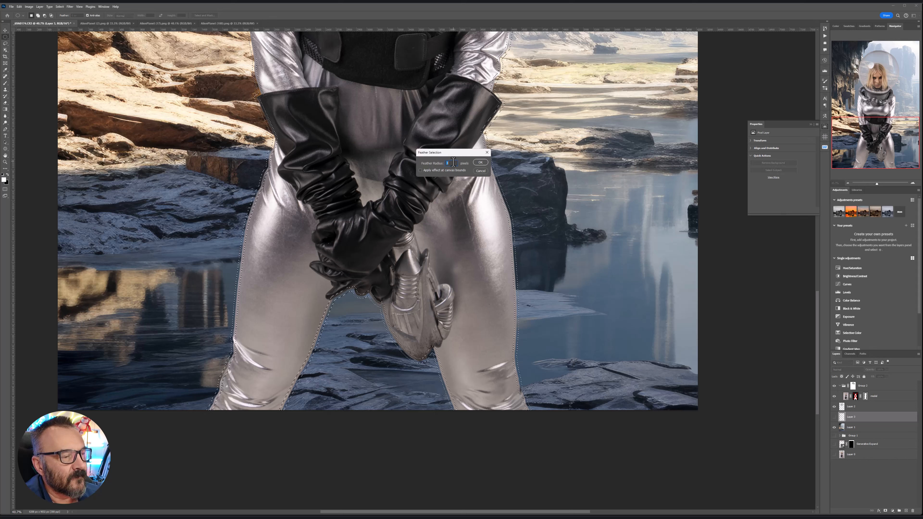
pyautogui.click(482, 163)
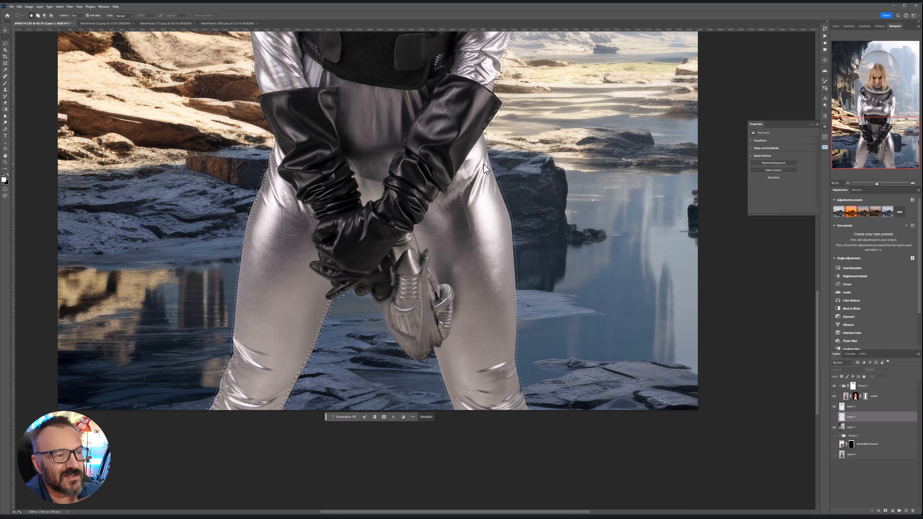
# Step: Run Generative Fill without a prompt on the outline selection and move the generated layer above the model layer inside her group
pyautogui.click(351, 417)
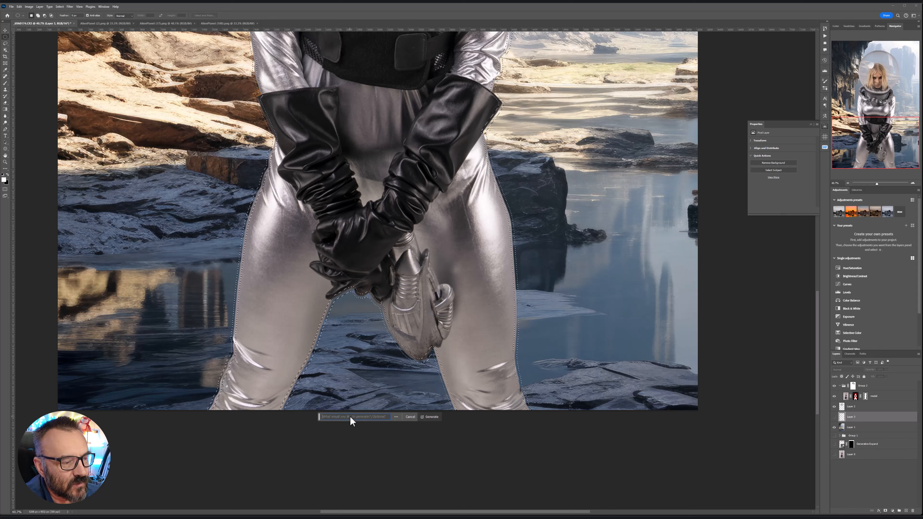
pyautogui.click(432, 418)
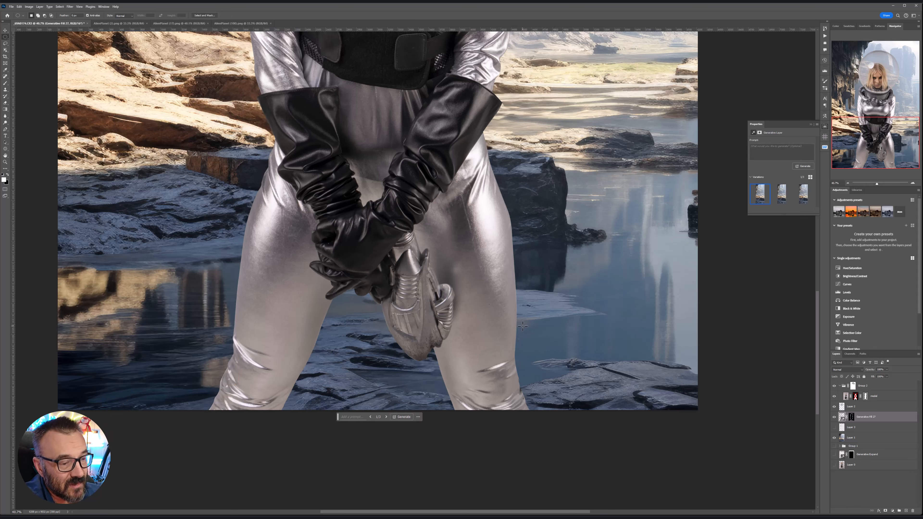
pyautogui.scroll(6, 523, 326)
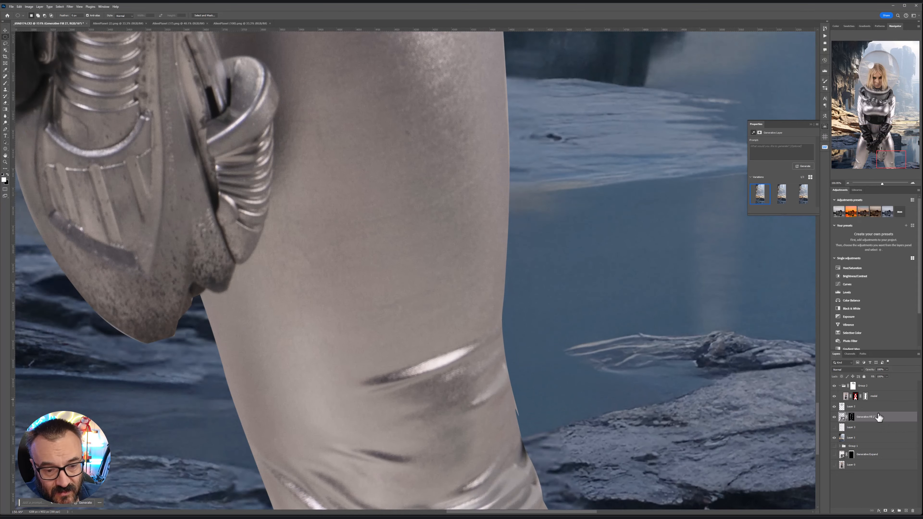
pyautogui.moveTo(879, 419); pyautogui.dragTo(876, 386)
# Step: Examine the generated edges along the model's legs, sleeves, air hoses and helmet at different zoom levels
pyautogui.scroll(-7, 441, 142)
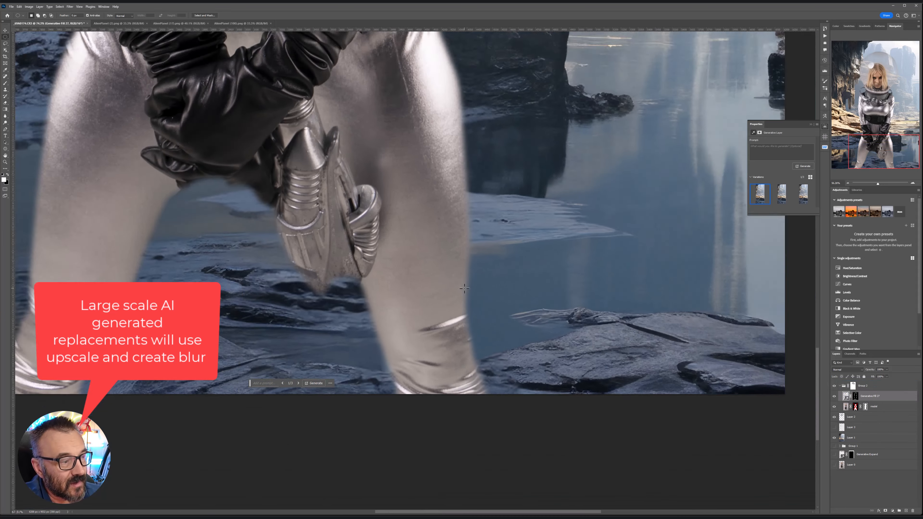
pyautogui.scroll(4, 441, 142)
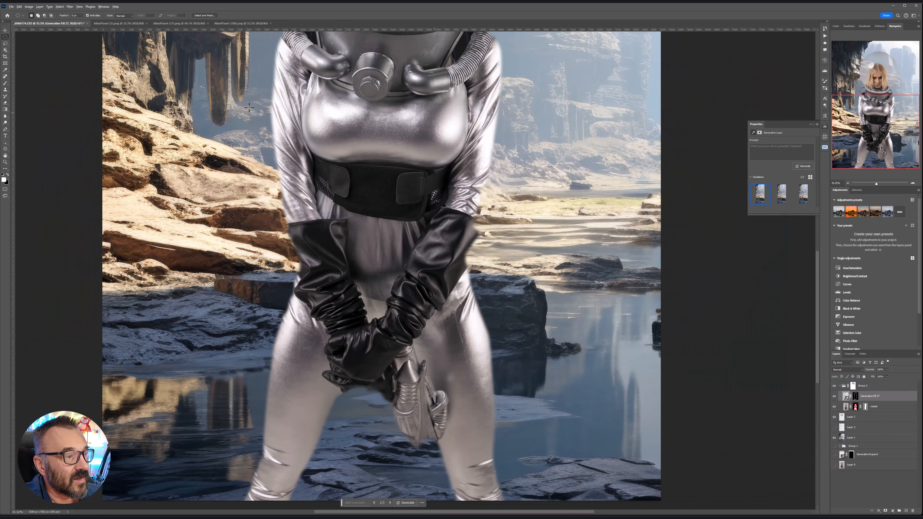
pyautogui.scroll(3, 310, 152)
pyautogui.scroll(3, 311, 151)
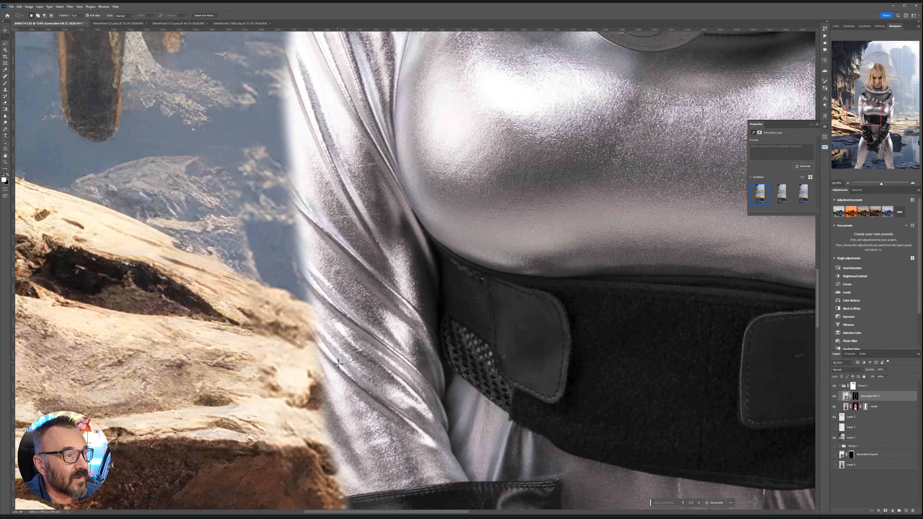
pyautogui.scroll(-7, 338, 365)
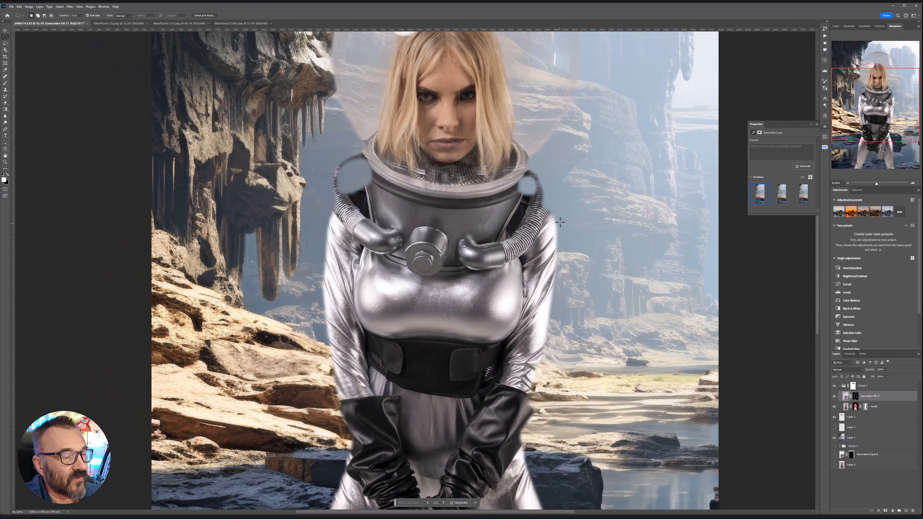
pyautogui.moveTo(561, 222); pyautogui.dragTo(500, 305)
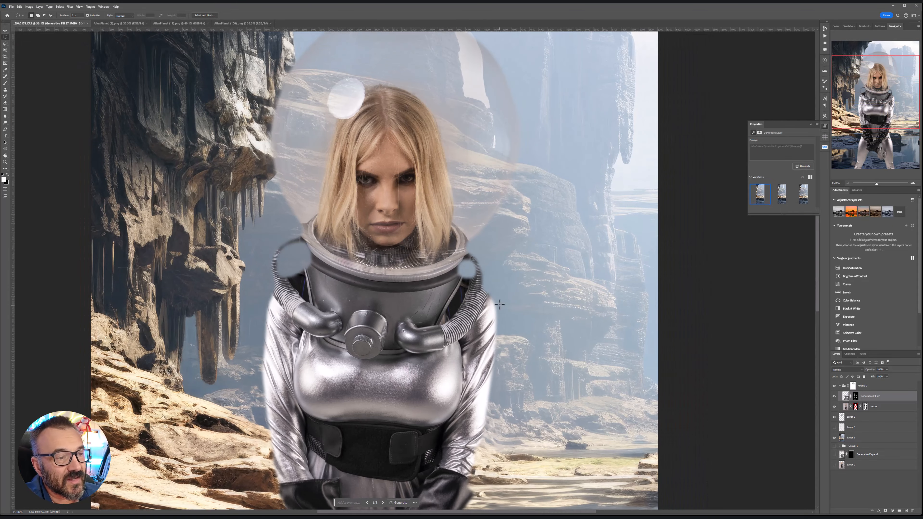
pyautogui.scroll(4, 480, 271)
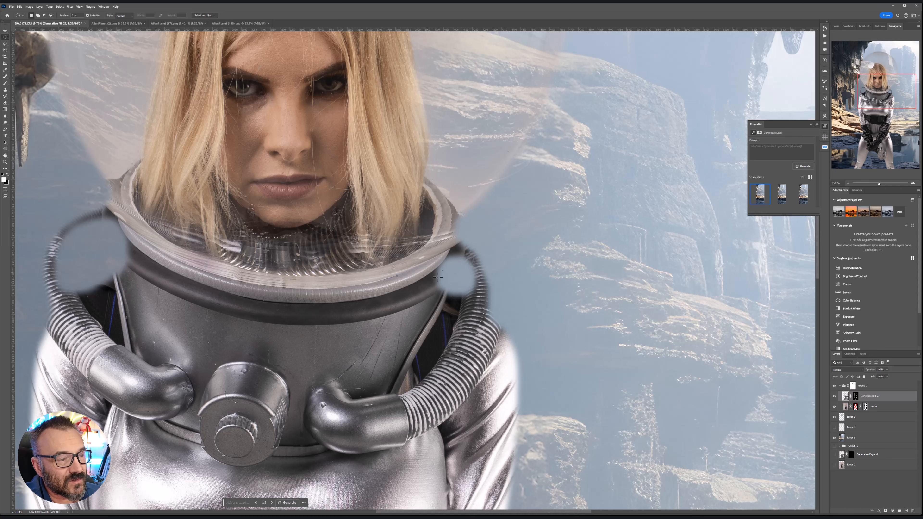
pyautogui.scroll(-6, 455, 245)
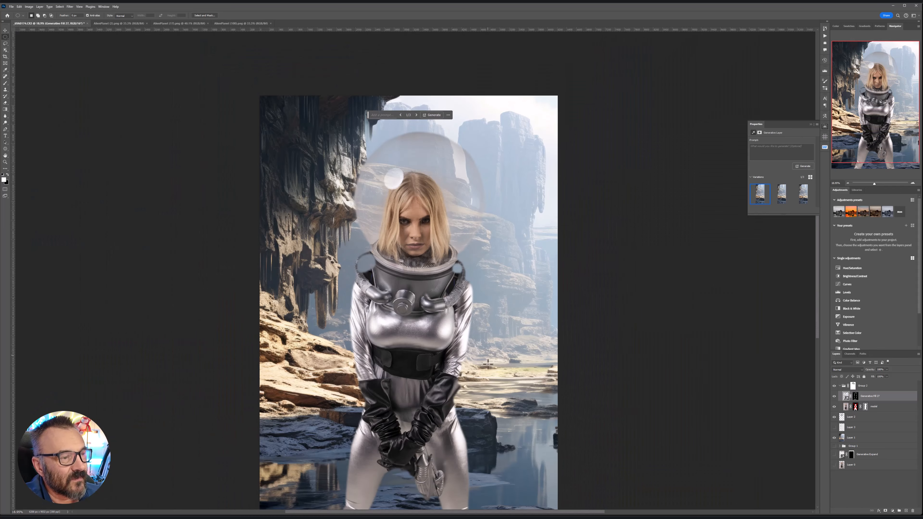
pyautogui.moveTo(488, 364); pyautogui.dragTo(474, 206)
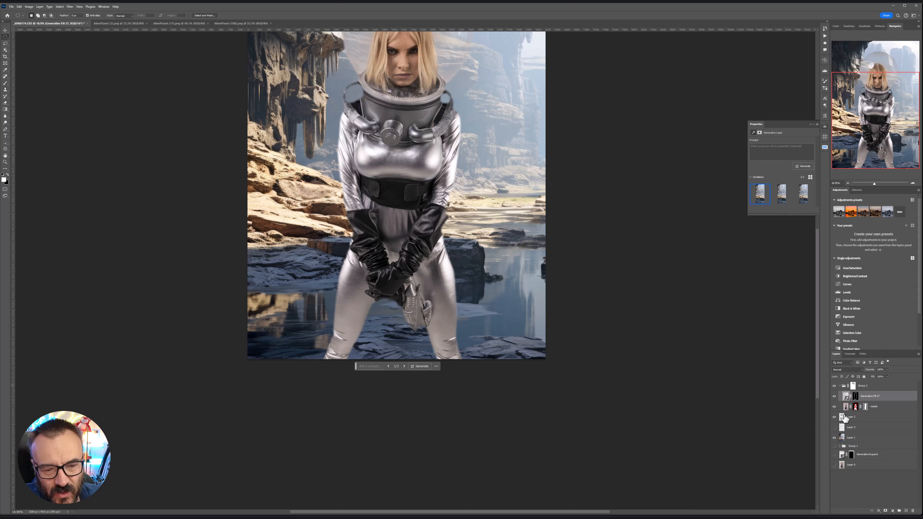
# Step: Load the outline strip layer as a selection again and hide the generated fill layer, making the model's group active
pyautogui.keyDown('ctrl'); pyautogui.click(843, 430); pyautogui.keyUp('ctrl')
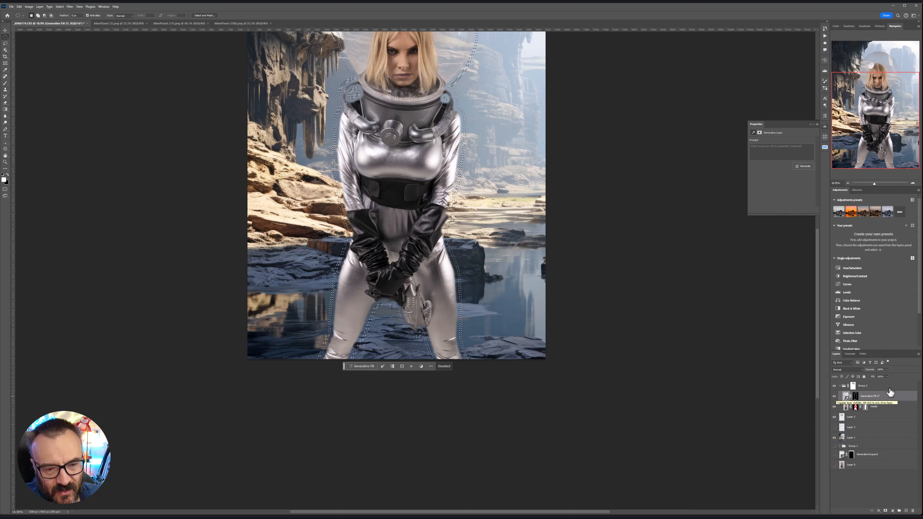
pyautogui.click(834, 396)
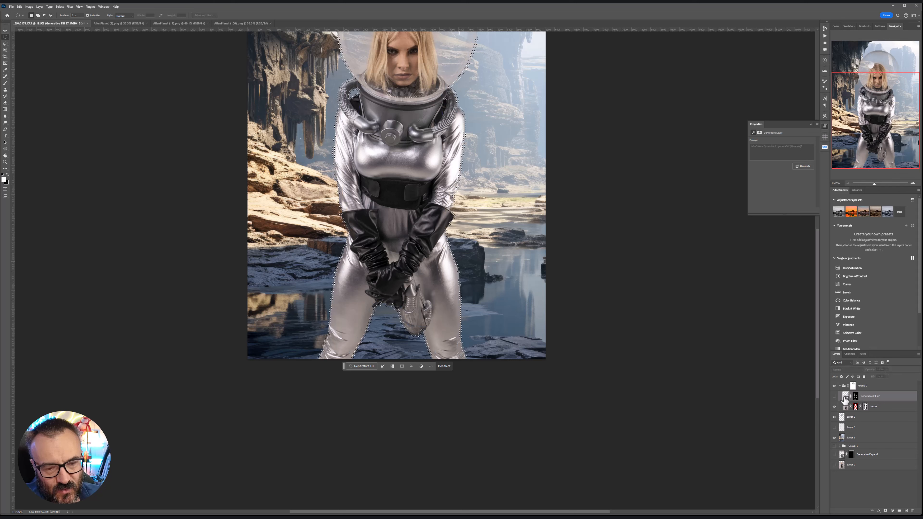
pyautogui.click(882, 387)
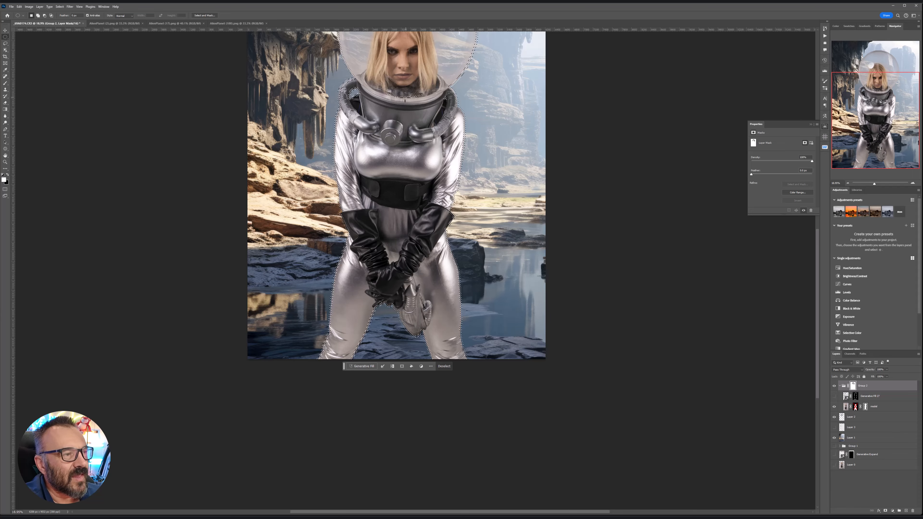
# Step: Contract the outline selection around the model by 10 pixels
pyautogui.scroll(8, 393, 94)
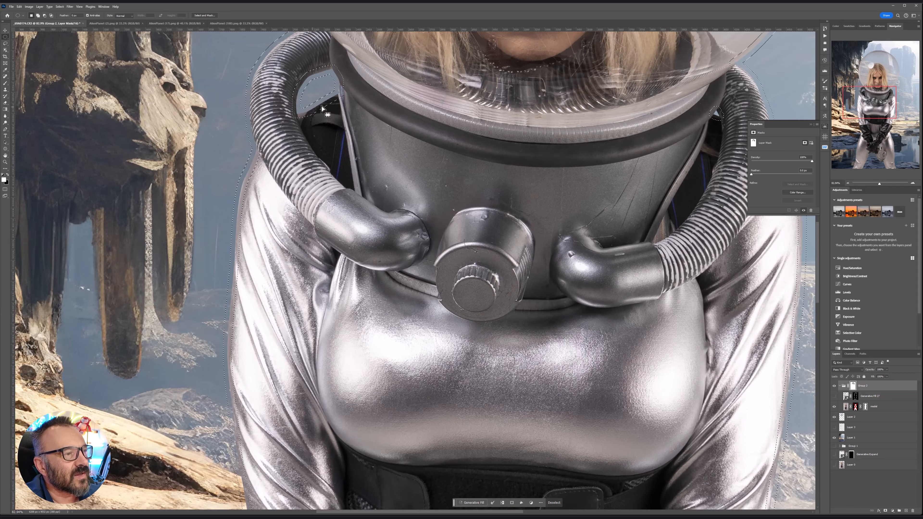
pyautogui.click(60, 6)
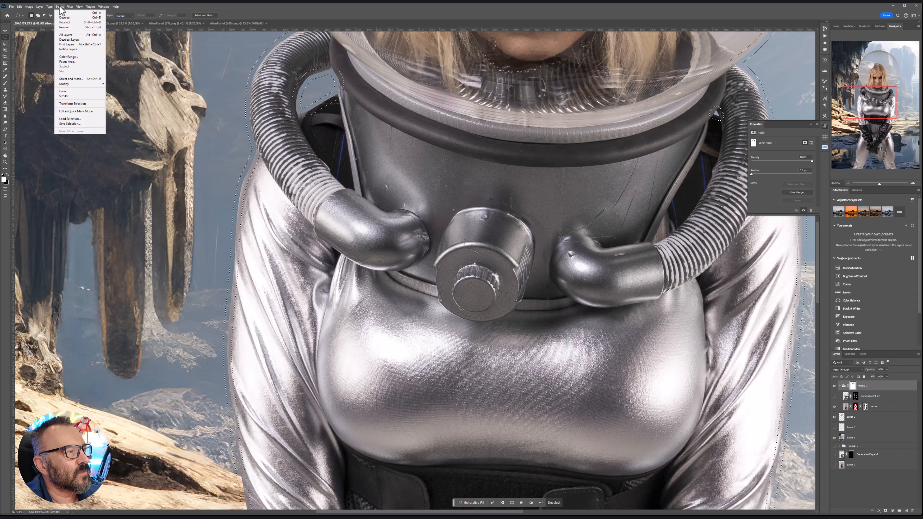
pyautogui.moveTo(89, 85)
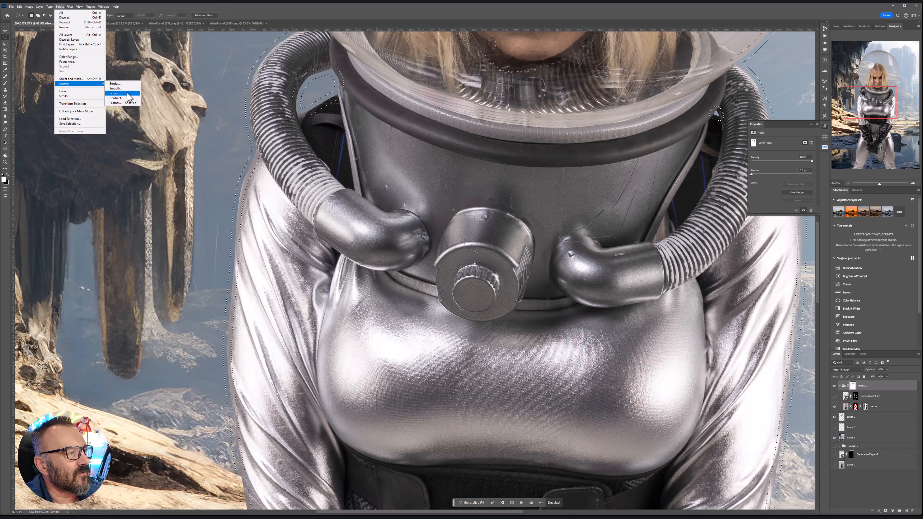
pyautogui.click(116, 98)
pyautogui.write('1')
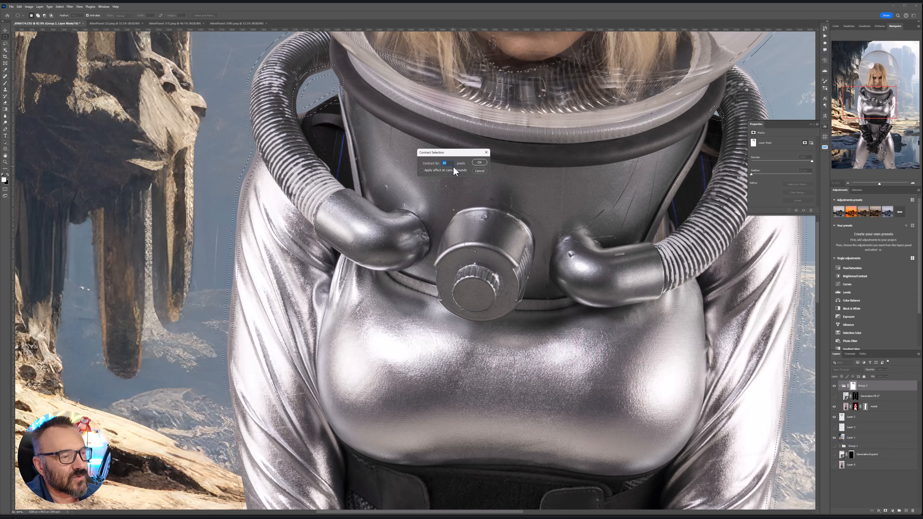
pyautogui.write('0')
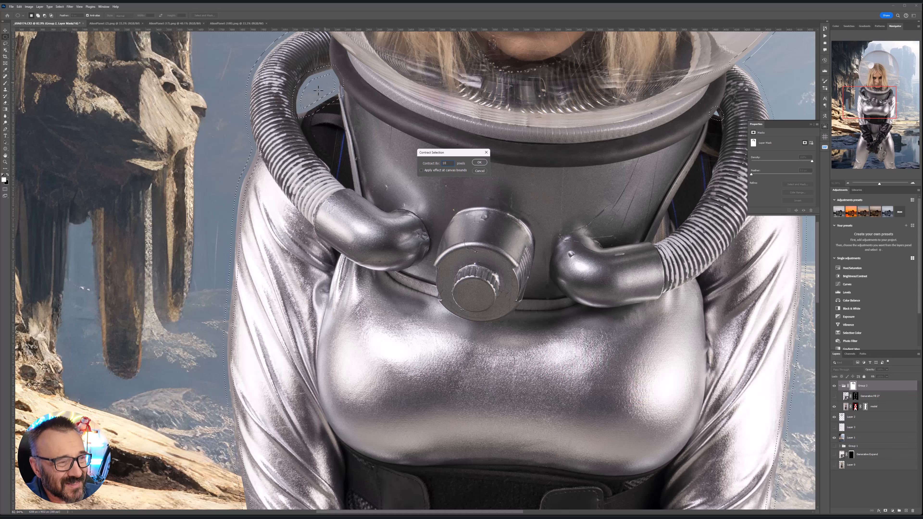
pyautogui.click(479, 163)
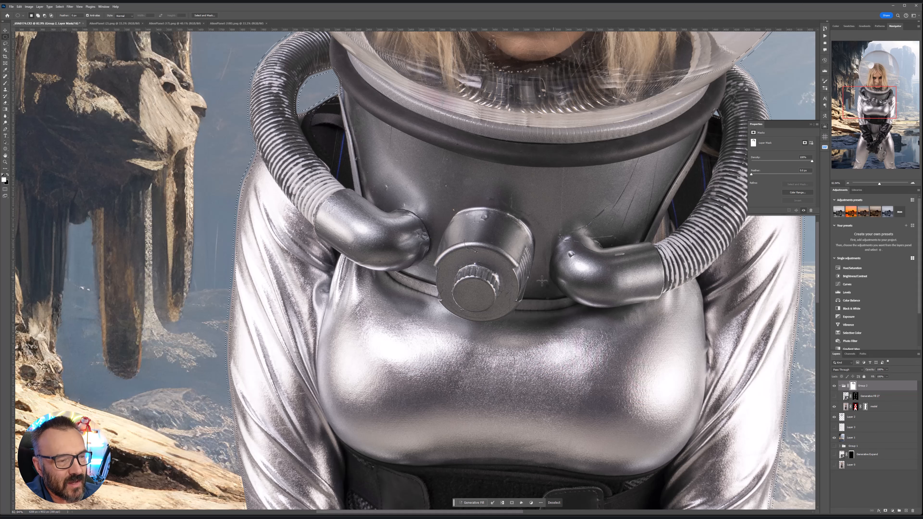
# Step: Try Generative Fill without a prompt on the contracted outline selection above the model's group, and undo it
pyautogui.scroll(-2, 543, 282)
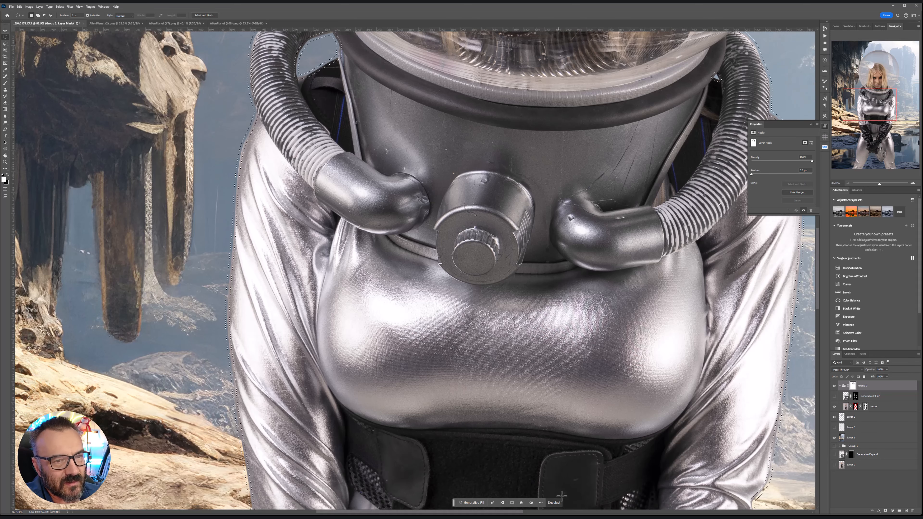
pyautogui.click(477, 503)
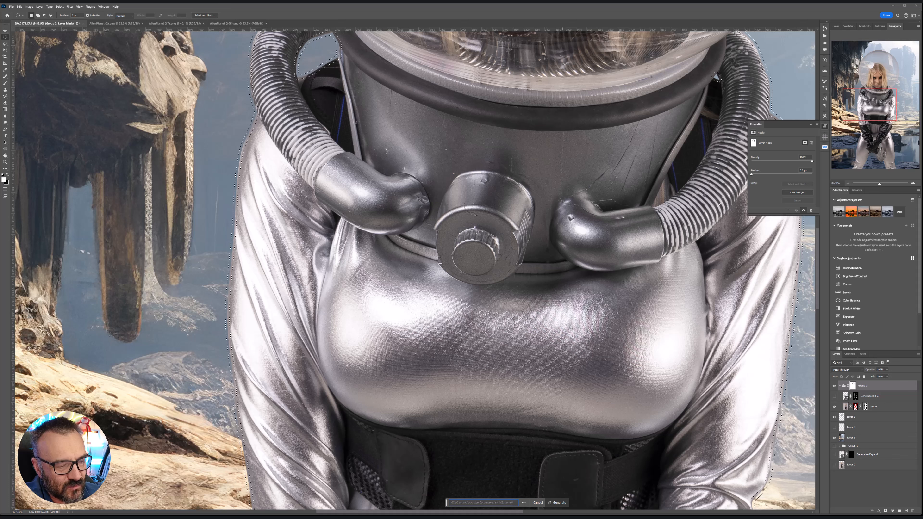
pyautogui.click(560, 503)
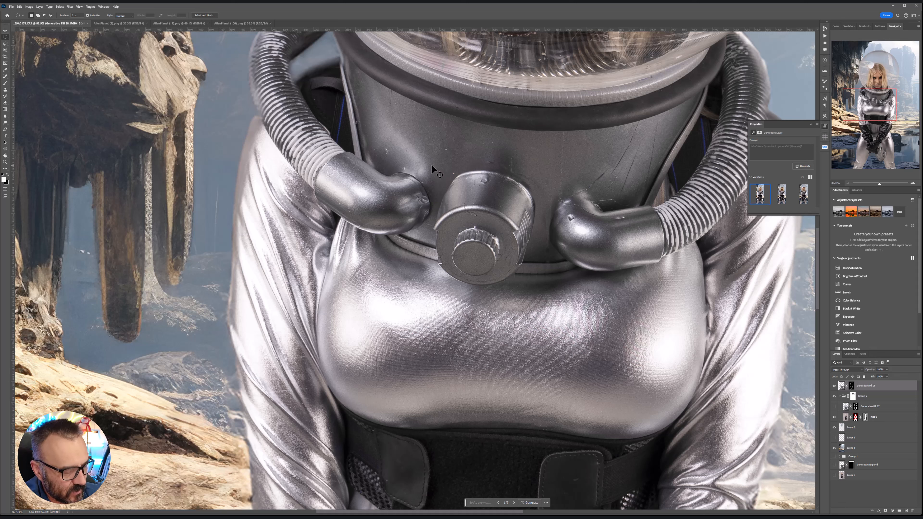
pyautogui.hotkey('ctrl', 'z')
# Step: Copy the outline-selected area of the landscape layer to a new layer and load that copy as a selection
pyautogui.scroll(-8, 514, 285)
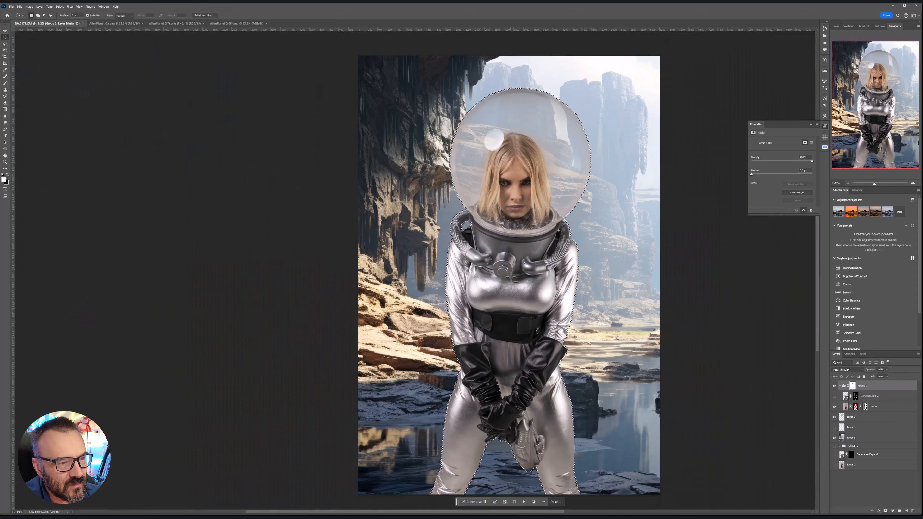
pyautogui.moveTo(566, 289); pyautogui.dragTo(494, 221)
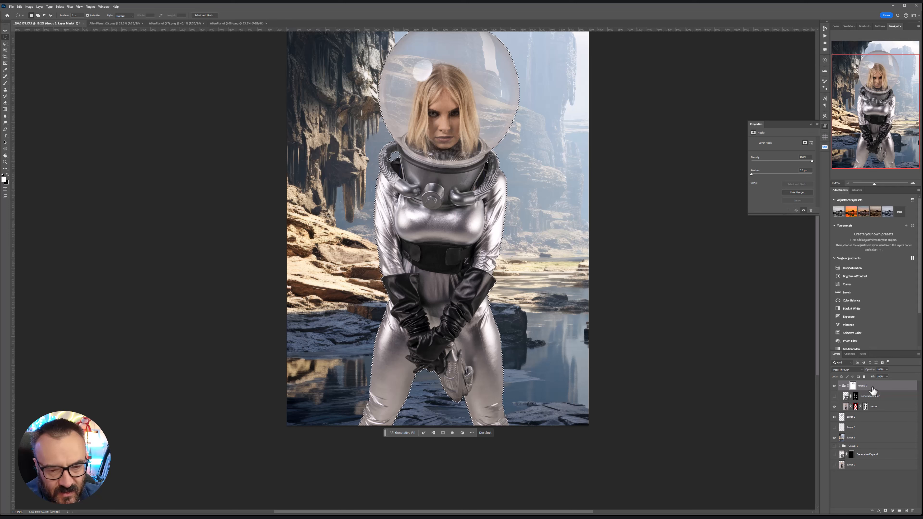
pyautogui.click(858, 438)
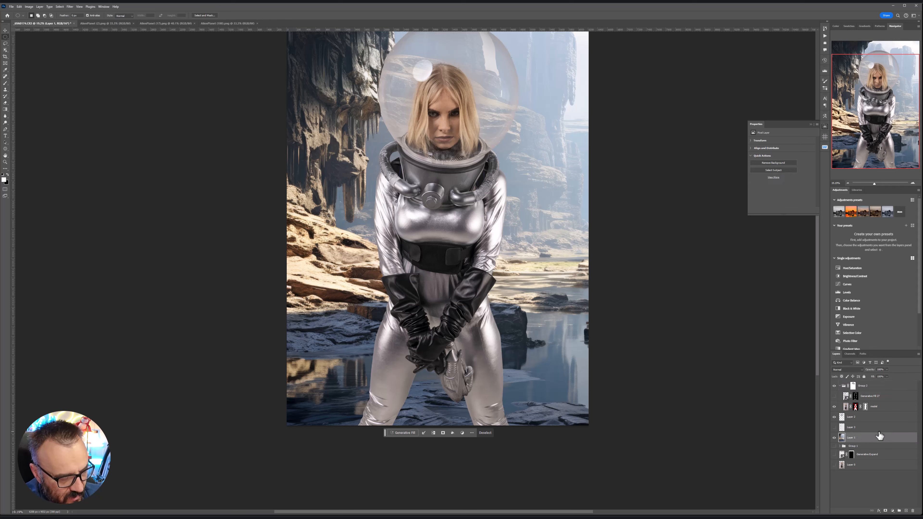
pyautogui.hotkey('ctrl', 'j')
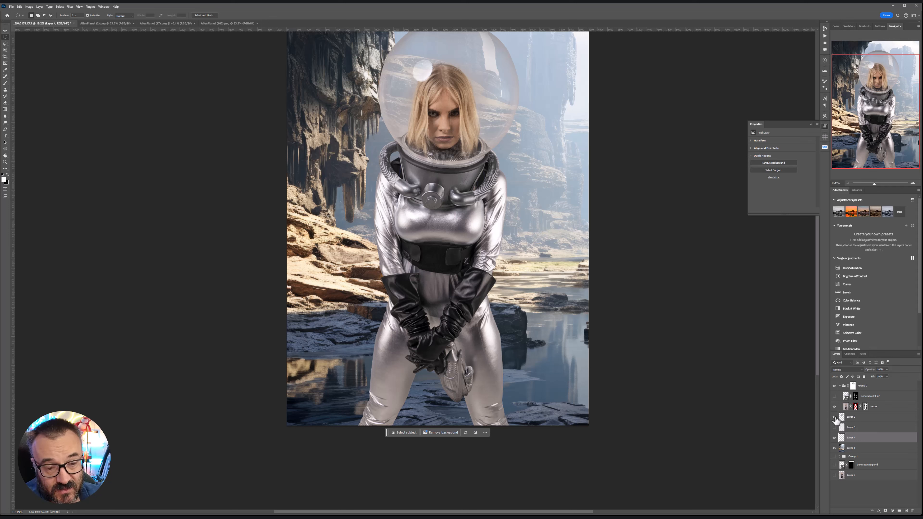
pyautogui.keyDown('ctrl'); pyautogui.click(841, 438); pyautogui.keyUp('ctrl')
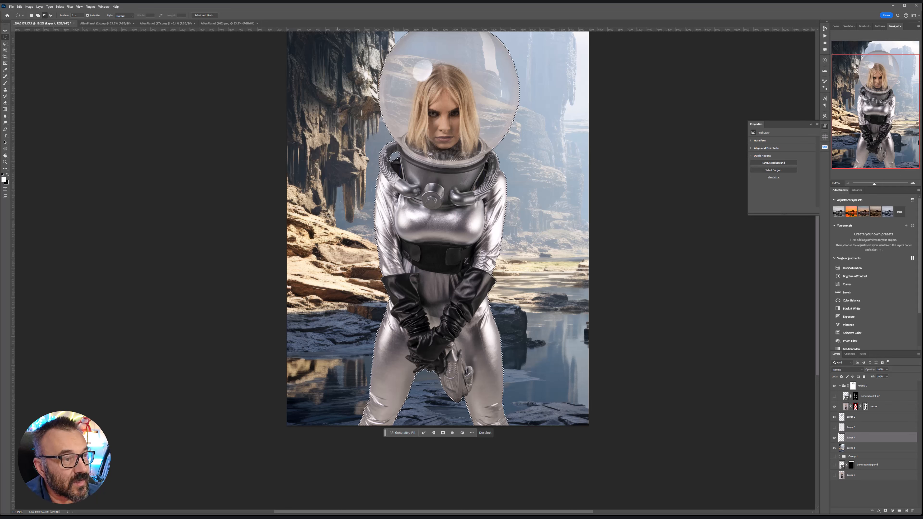
# Step: Subtract the upper part of the picture from the outline selection with a rectangular marquee, keeping only the lower legs' outline
pyautogui.scroll(-1, 409, 253)
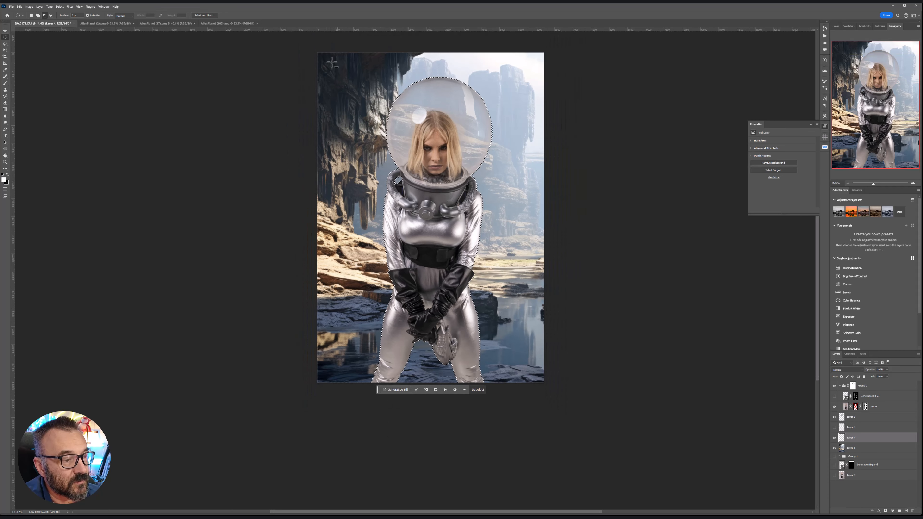
pyautogui.moveTo(304, 54); pyautogui.dragTo(222, 59)
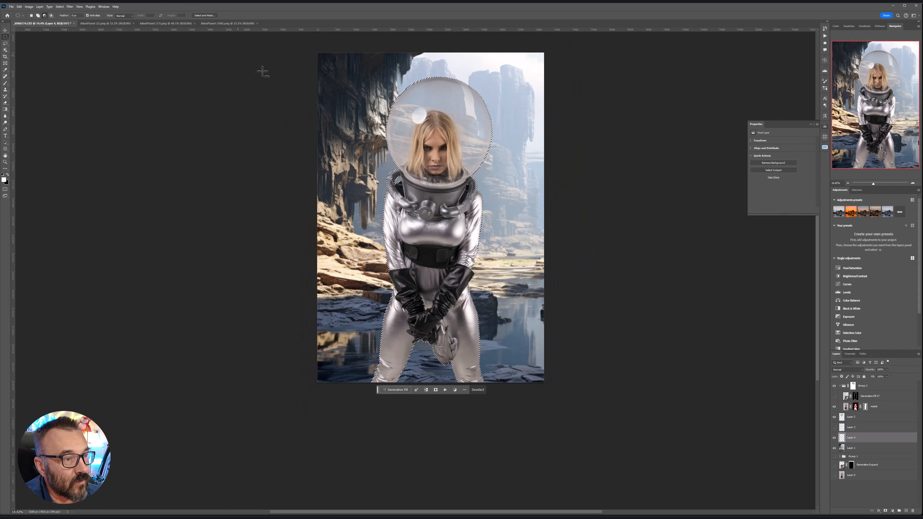
pyautogui.rightClick(6, 36)
pyautogui.click(15, 37)
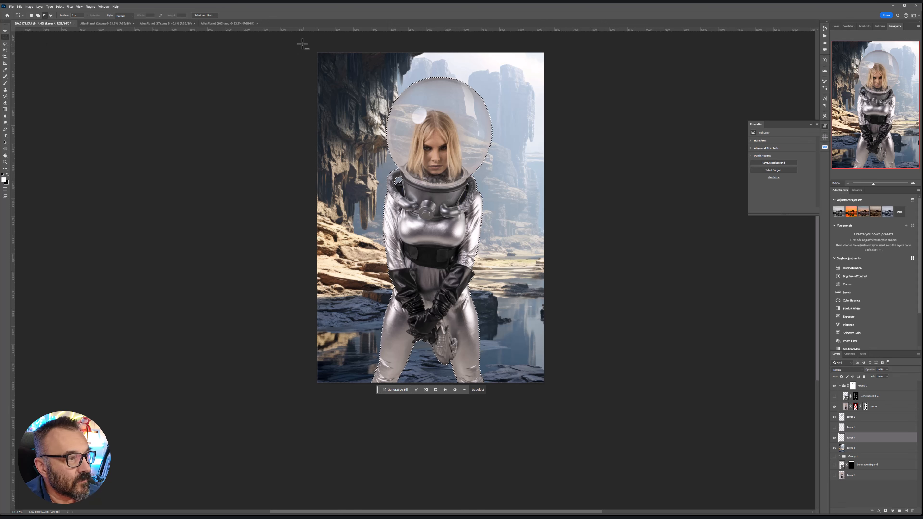
pyautogui.moveTo(303, 44); pyautogui.dragTo(592, 334)
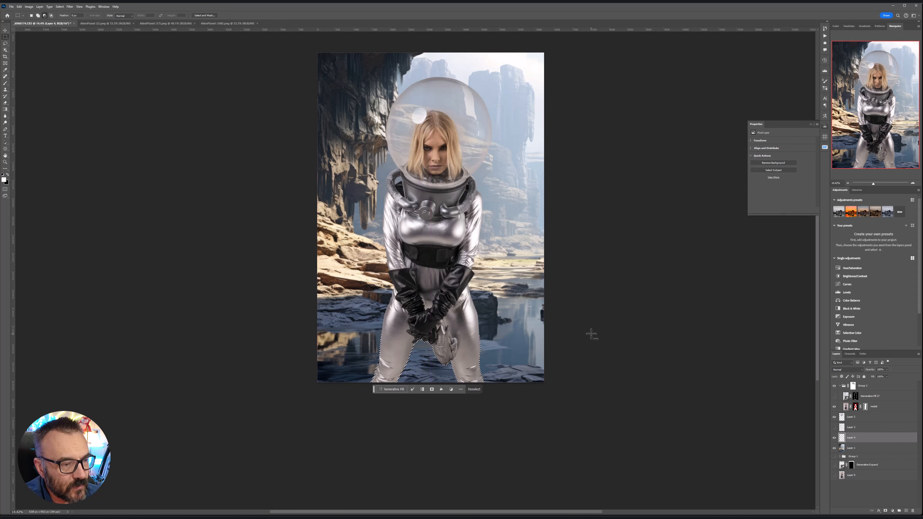
# Step: Run Generative Fill without a prompt on the lower-leg selection, place the result above the model's group and inspect the leg edges
pyautogui.moveTo(441, 369); pyautogui.dragTo(609, 255)
pyautogui.click(346, 439)
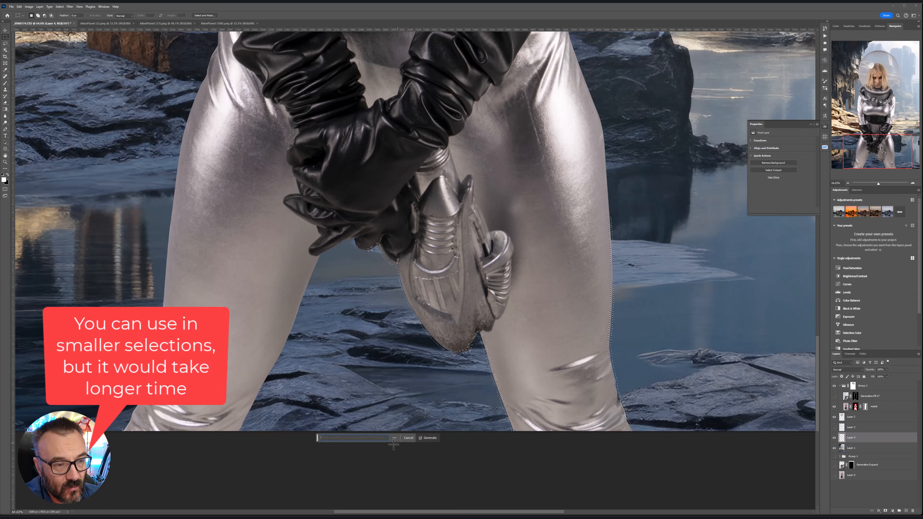
pyautogui.click(429, 438)
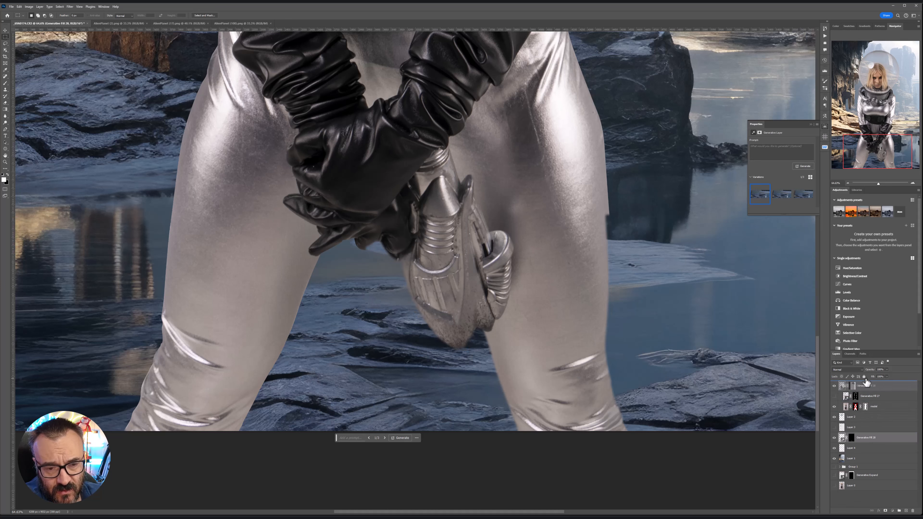
pyautogui.moveTo(867, 381); pyautogui.dragTo(867, 381)
pyautogui.scroll(4, 487, 349)
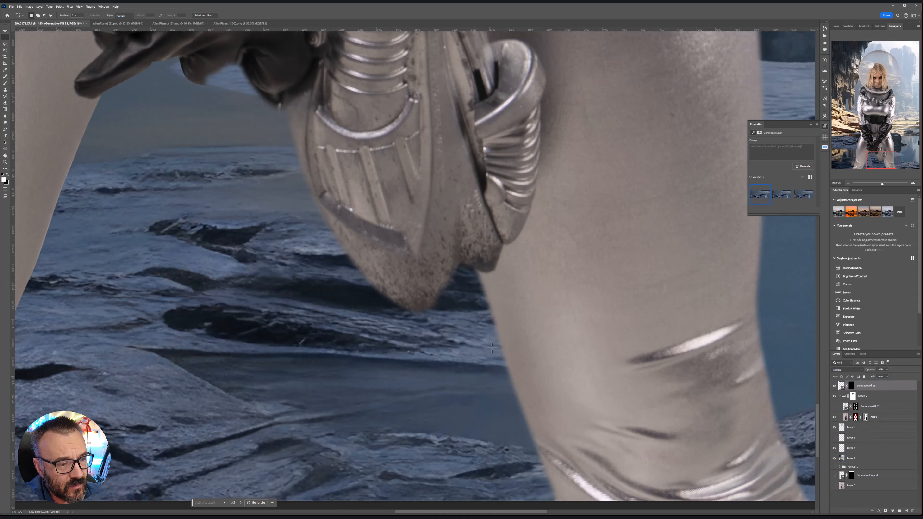
pyautogui.scroll(-6, 414, 333)
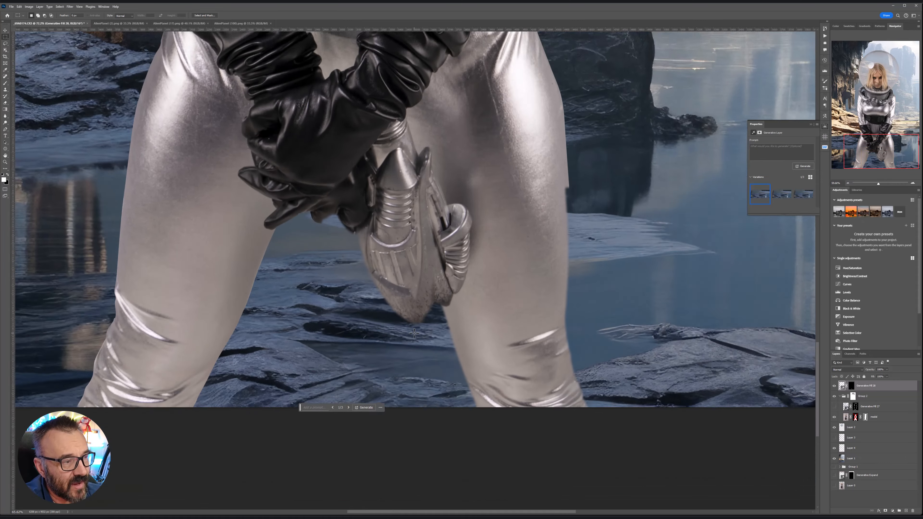
pyautogui.scroll(3, 352, 262)
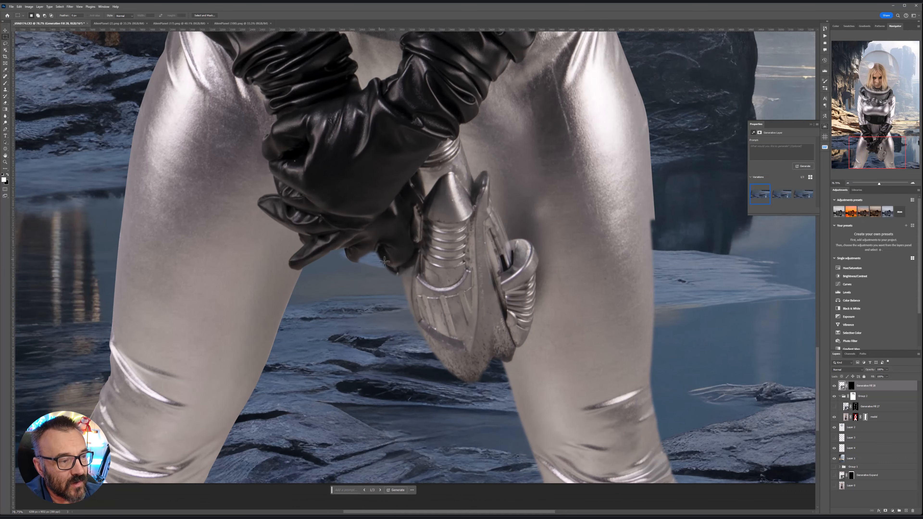
pyautogui.scroll(-3, 436, 315)
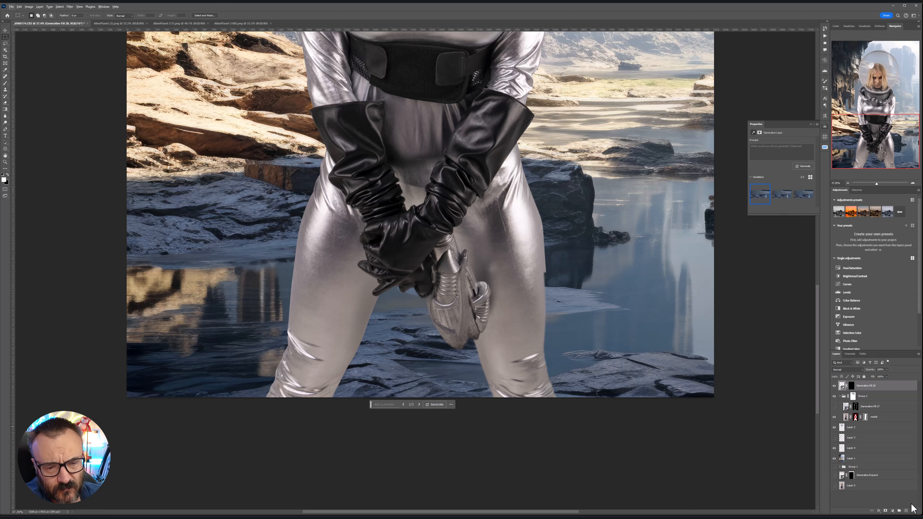
# Step: Remove the mistakenly added empty layer and delete the generated fill layer for the legs
pyautogui.click(907, 511)
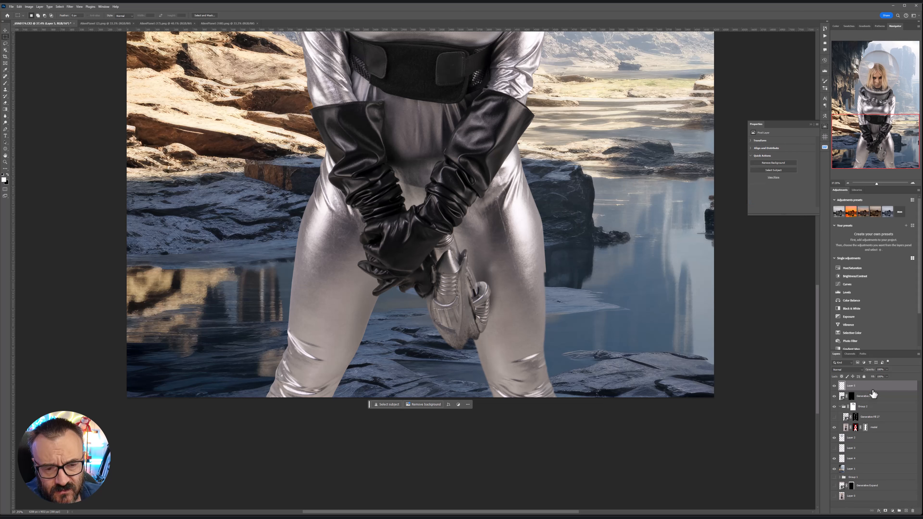
pyautogui.click(913, 511)
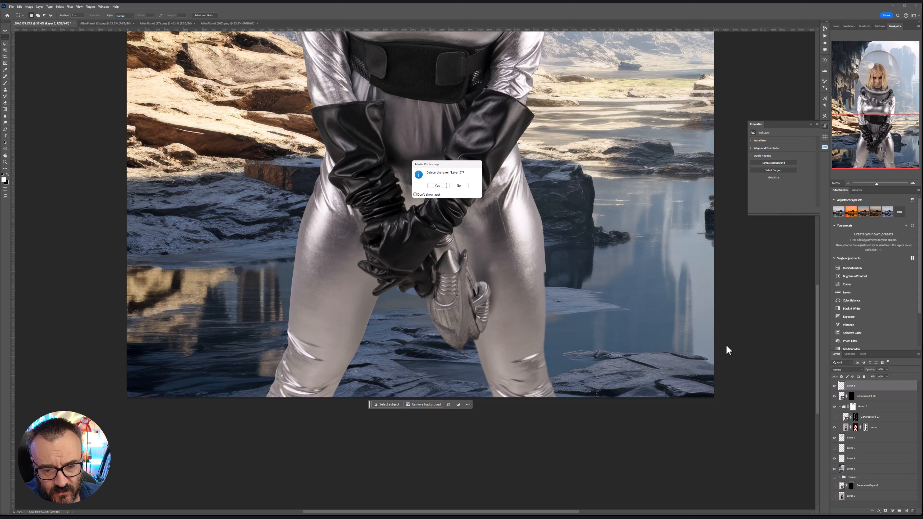
pyautogui.click(437, 186)
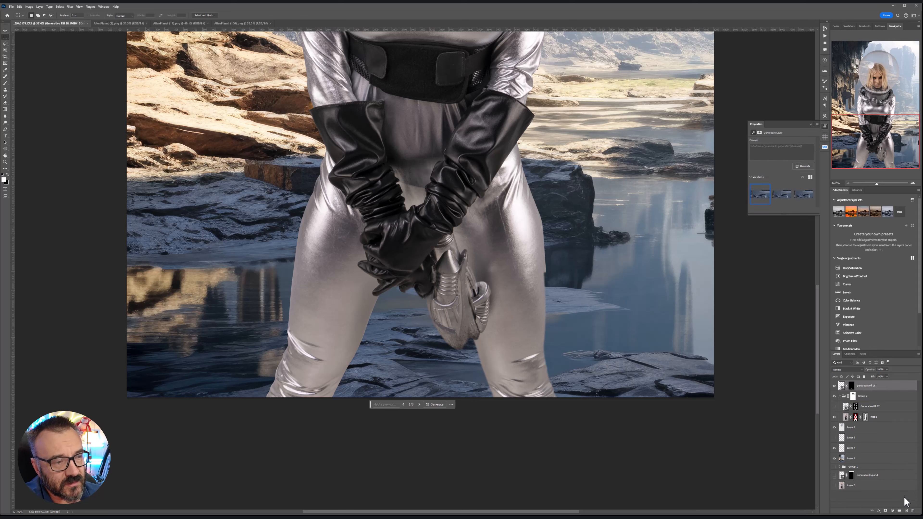
pyautogui.click(912, 512)
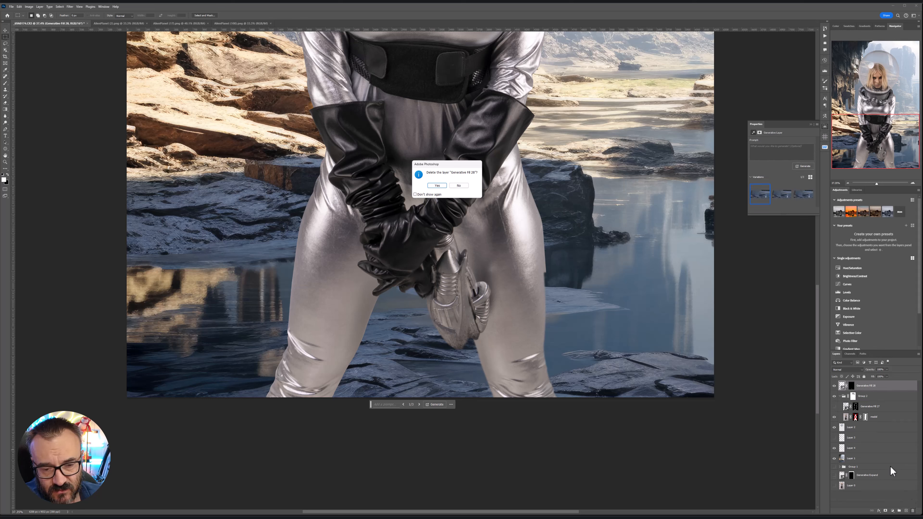
pyautogui.click(432, 186)
# Step: Load the model layer's mask as a selection and convert the model's group to a smart object
pyautogui.scroll(-3, 544, 261)
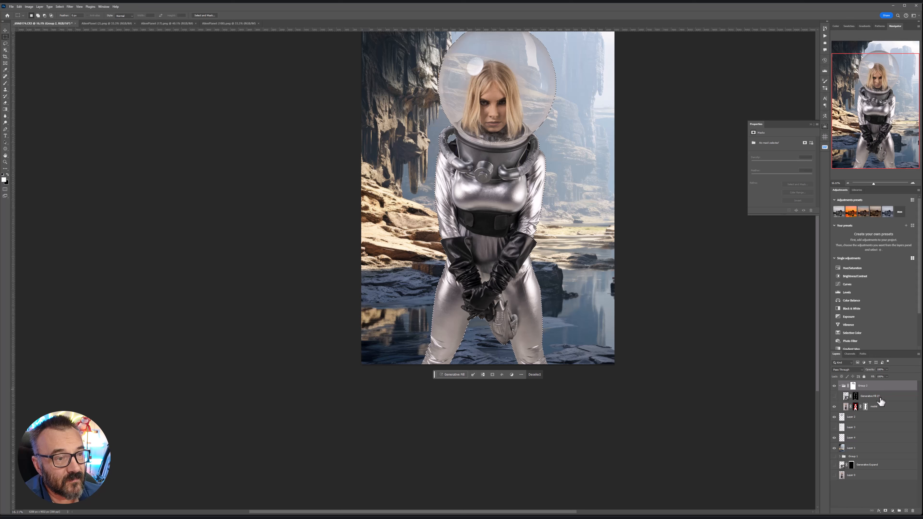
pyautogui.keyDown('ctrl'); pyautogui.click(857, 408); pyautogui.keyUp('ctrl')
pyautogui.click(856, 407)
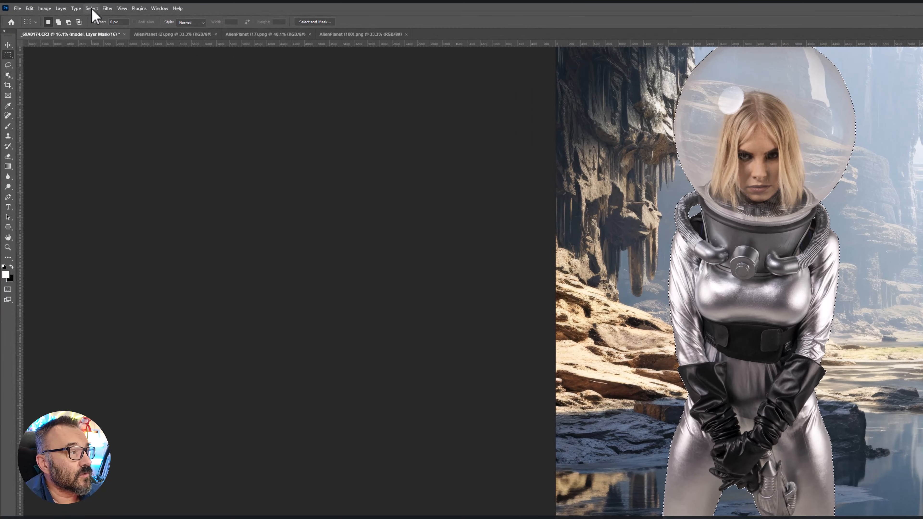
pyautogui.click(92, 9)
pyautogui.click(125, 100)
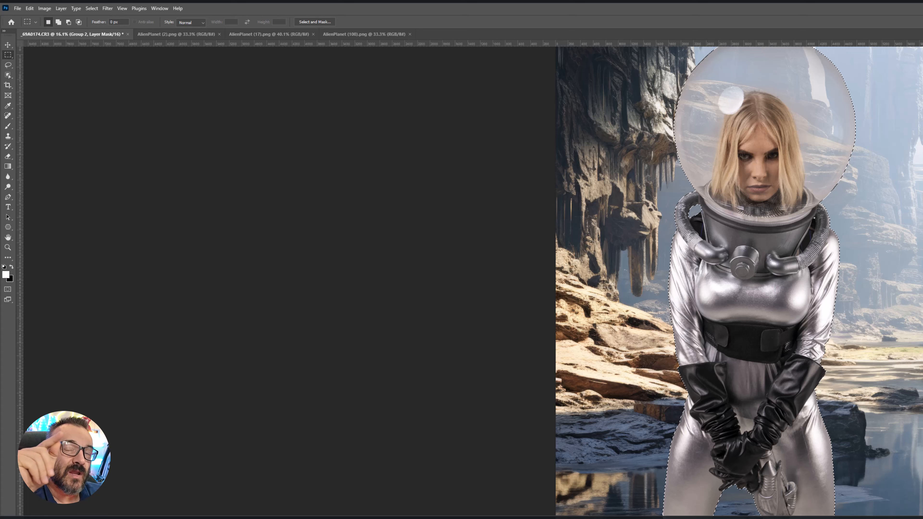
pyautogui.hotkey('ctrl', 'd')
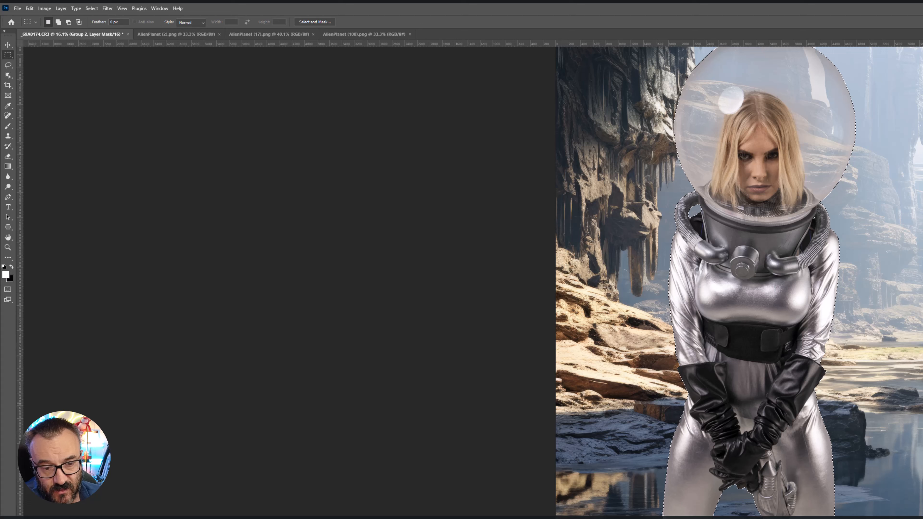
pyautogui.hotkey('ctrl', '2')
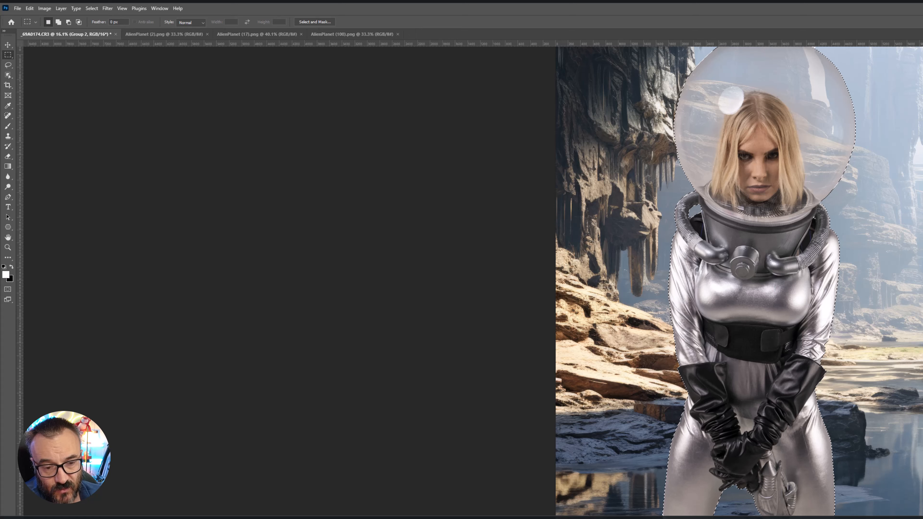
# Step: Contract the selection around the model by 10 pixels
pyautogui.click(92, 7)
pyautogui.moveTo(135, 128)
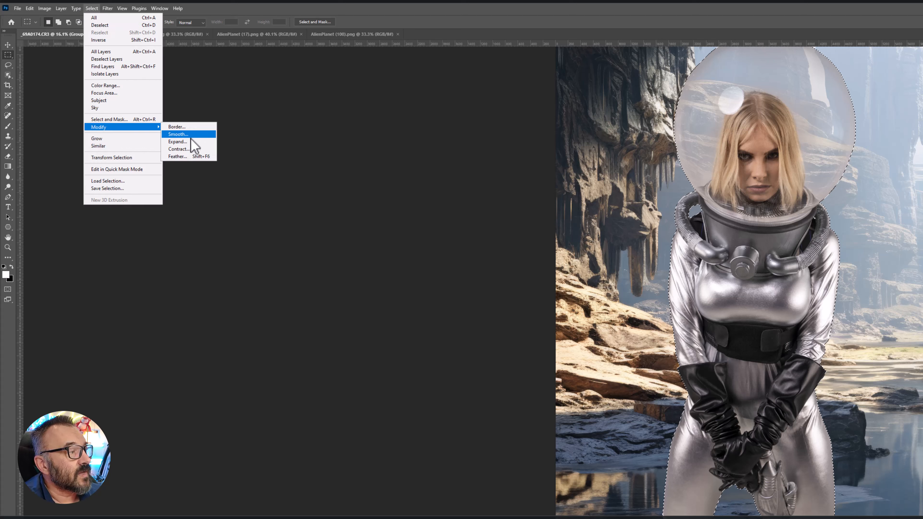
pyautogui.click(179, 149)
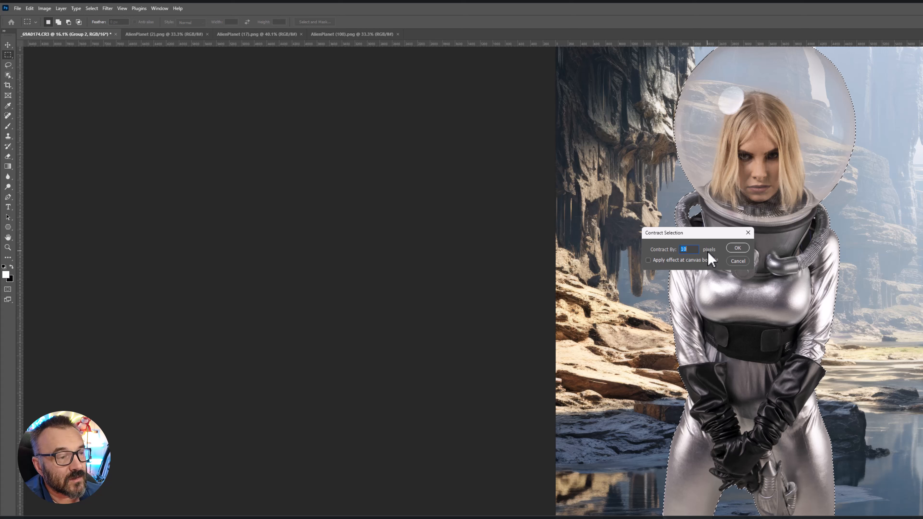
pyautogui.click(738, 248)
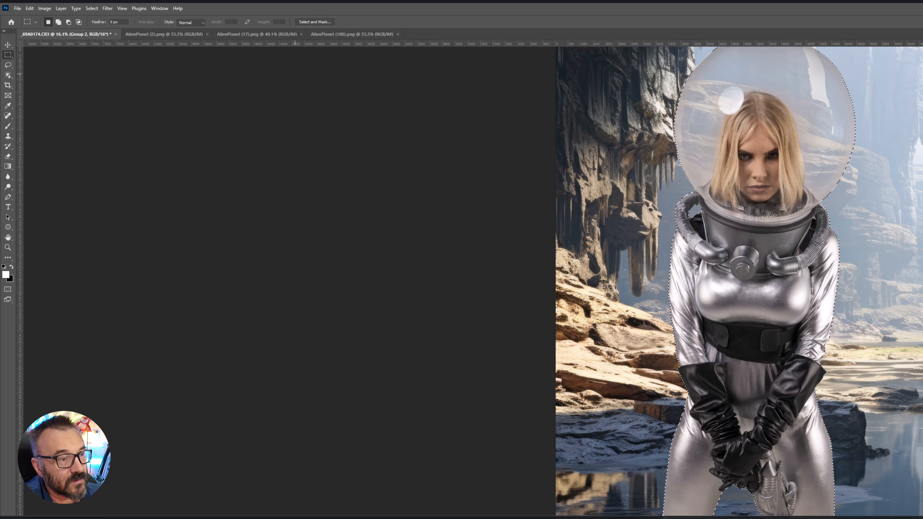
# Step: Feather the contracted selection and apply it as a mask on the model's smart object
pyautogui.click(92, 8)
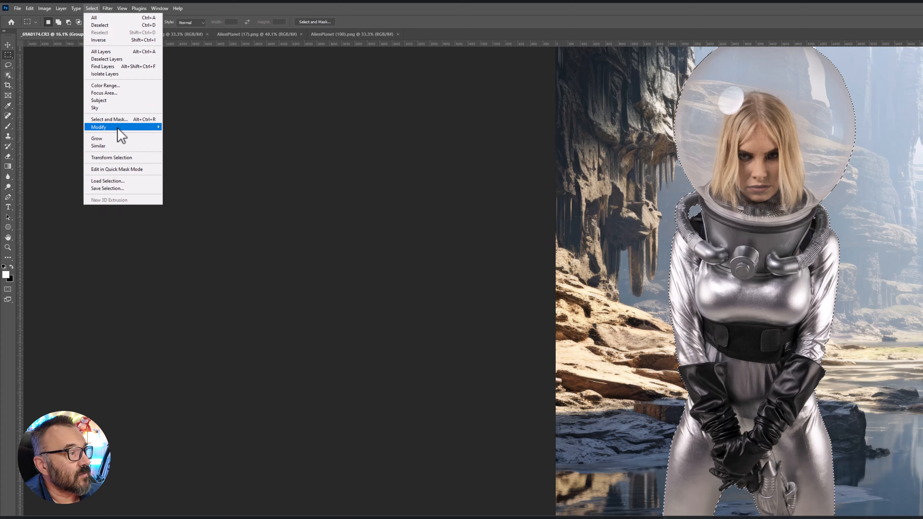
pyautogui.moveTo(117, 128)
pyautogui.click(189, 155)
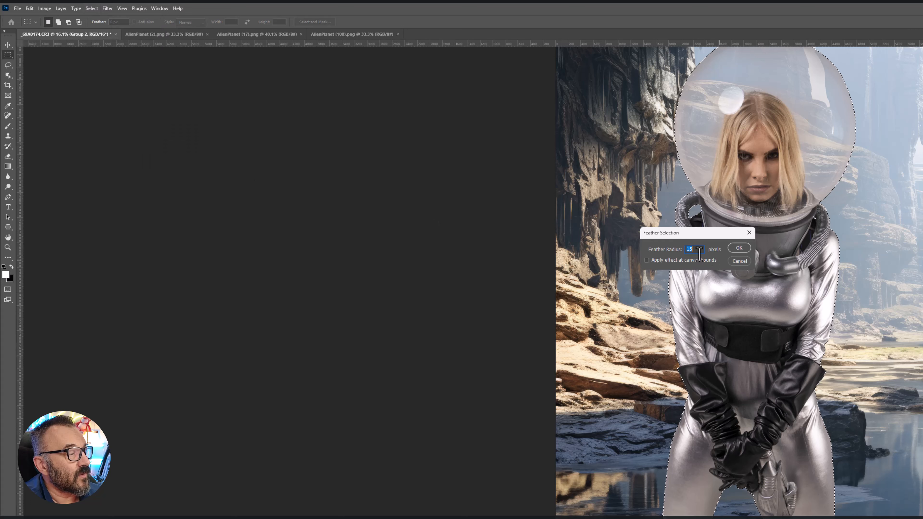
pyautogui.click(739, 248)
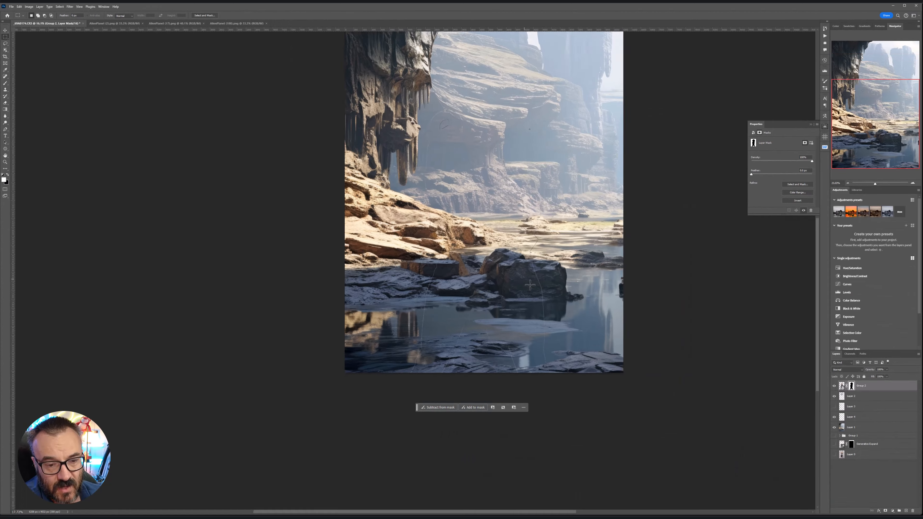
# Step: Invert the smart object's mask so the model shows, and compare her edges with the mask disabled and enabled
pyautogui.scroll(8, 529, 285)
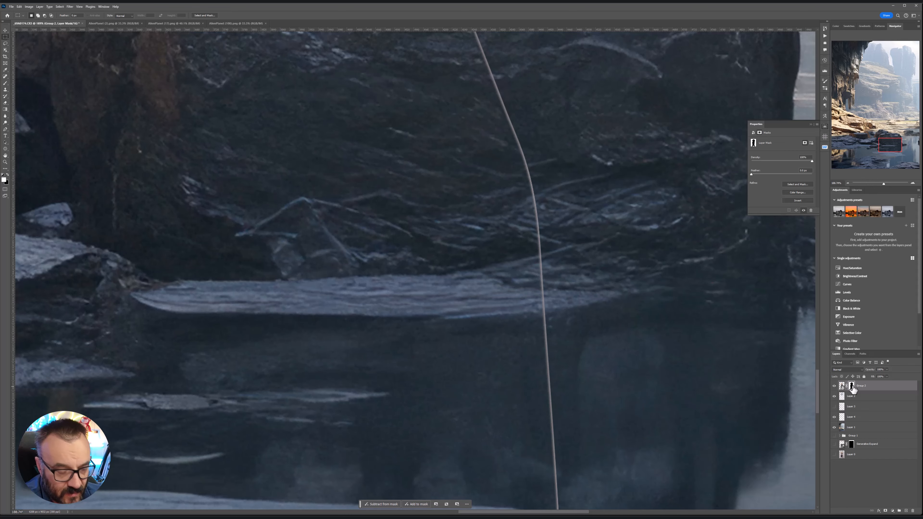
pyautogui.hotkey('ctrl', 'i')
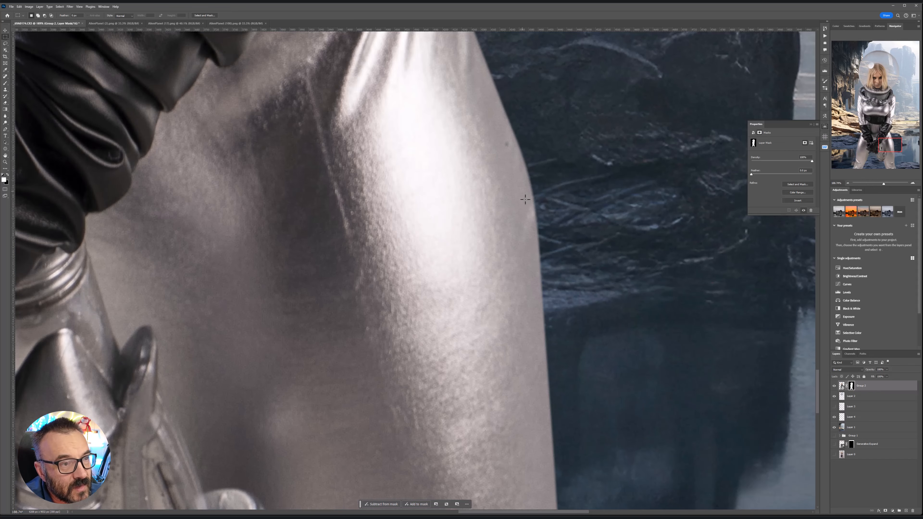
pyautogui.keyDown('shift'); pyautogui.click(853, 388); pyautogui.keyUp('shift')
pyautogui.keyDown('shift'); pyautogui.click(852, 388); pyautogui.keyUp('shift')
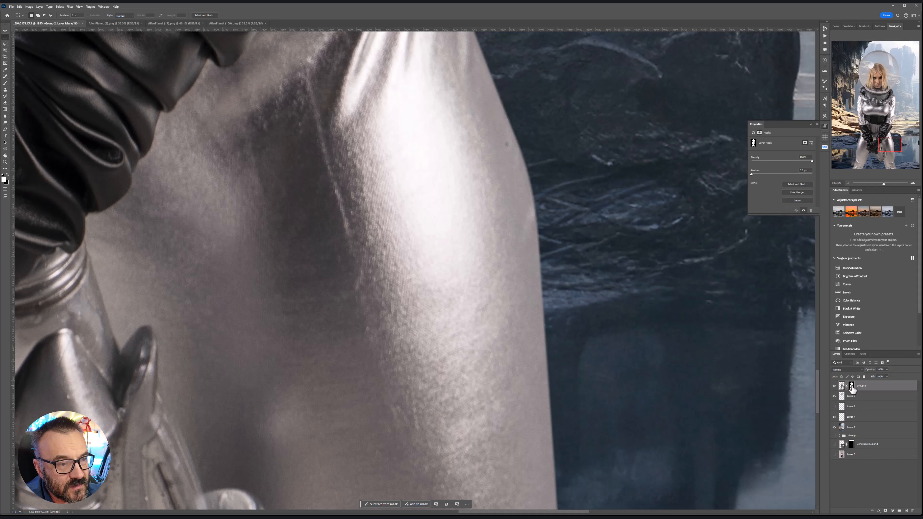
pyautogui.scroll(-5, 574, 309)
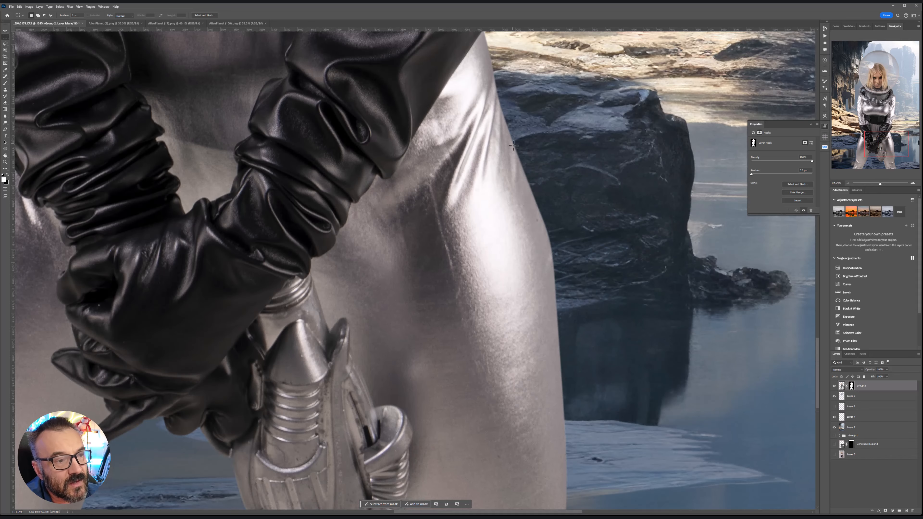
pyautogui.scroll(-10, 555, 286)
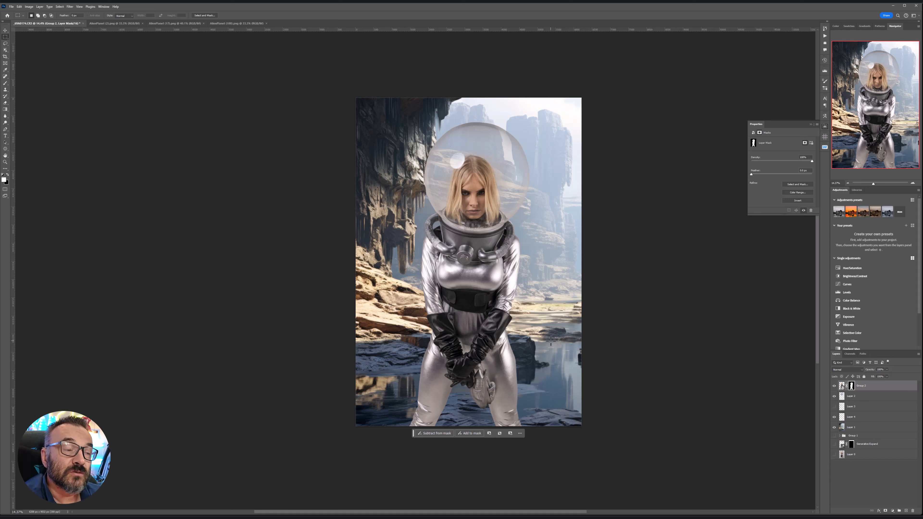
# Step: Rename the alien landscape layer as background
pyautogui.click(885, 417)
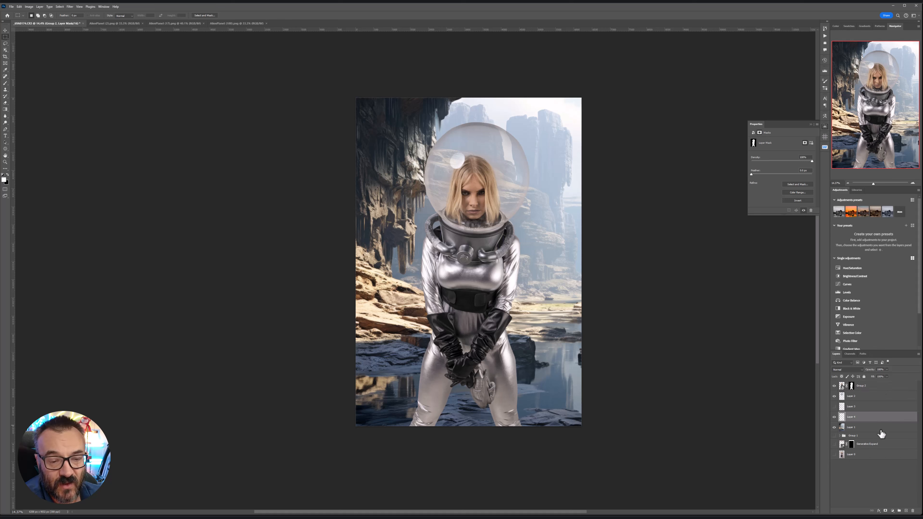
pyautogui.click(874, 428)
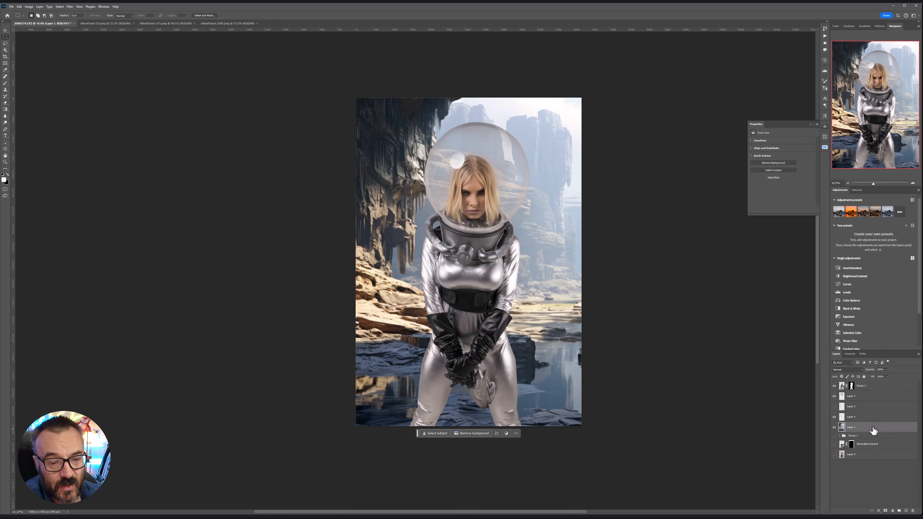
pyautogui.doubleClick(851, 427)
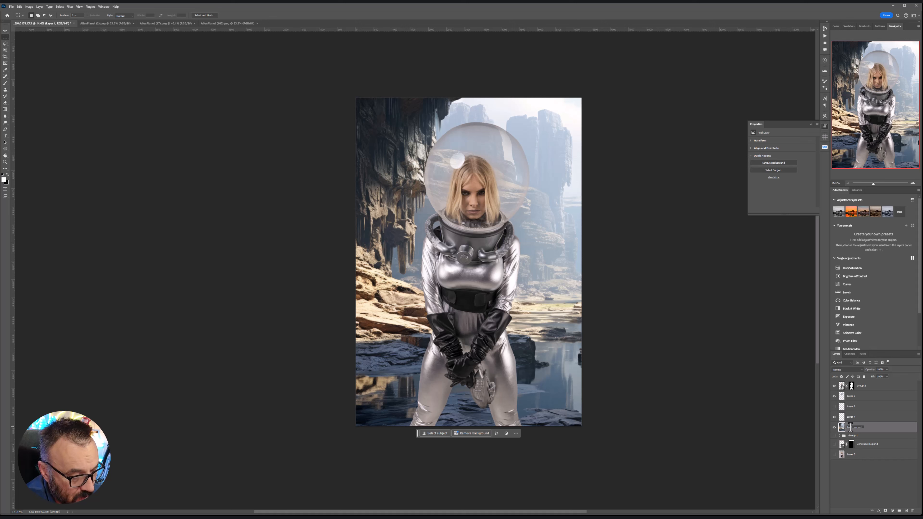
pyautogui.press('Return')
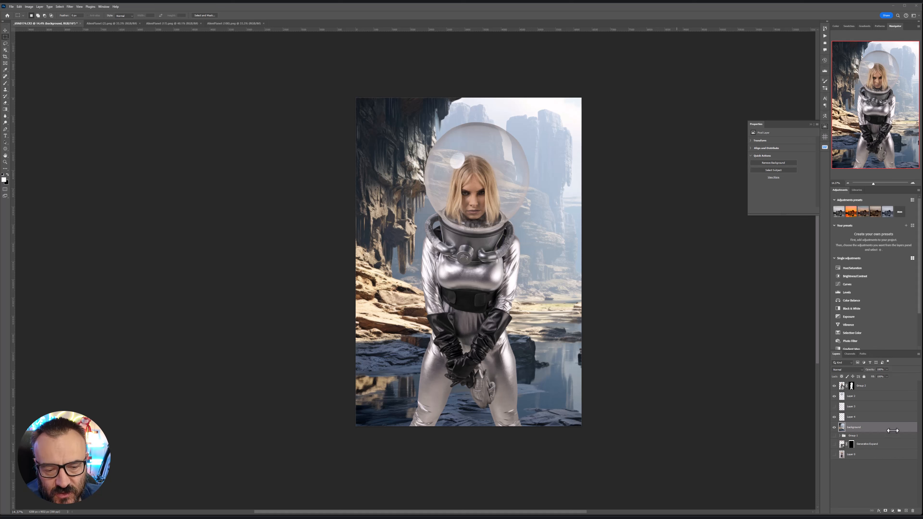
# Step: Duplicate the background layer and move the copy to the top of the layer stack
pyautogui.click(879, 430)
pyautogui.hotkey('ctrl', 'j')
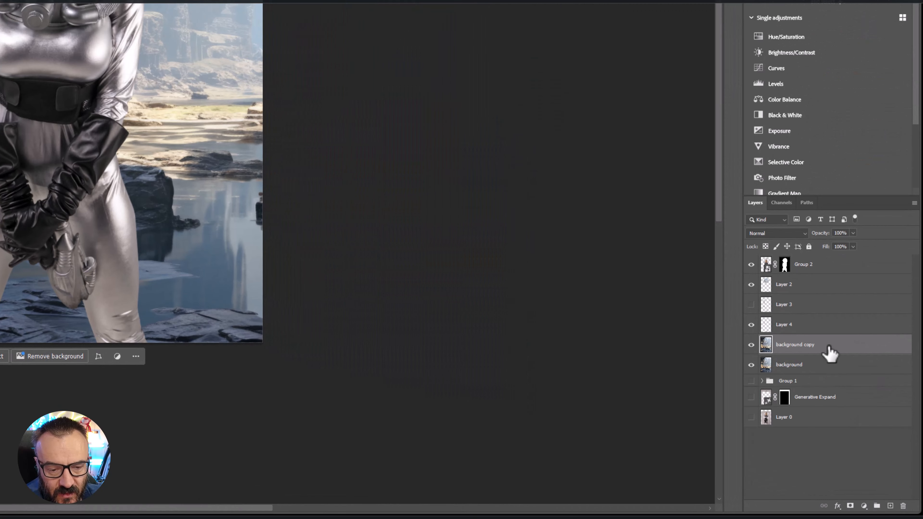
pyautogui.moveTo(829, 349); pyautogui.dragTo(814, 254)
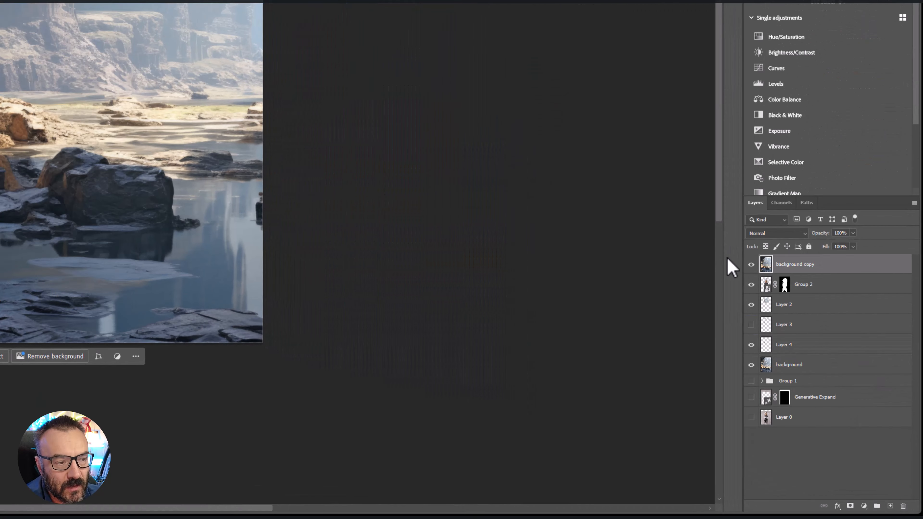
# Step: Set the background copy's blend mode to Soft Light so the landscape blends over the model
pyautogui.click(787, 234)
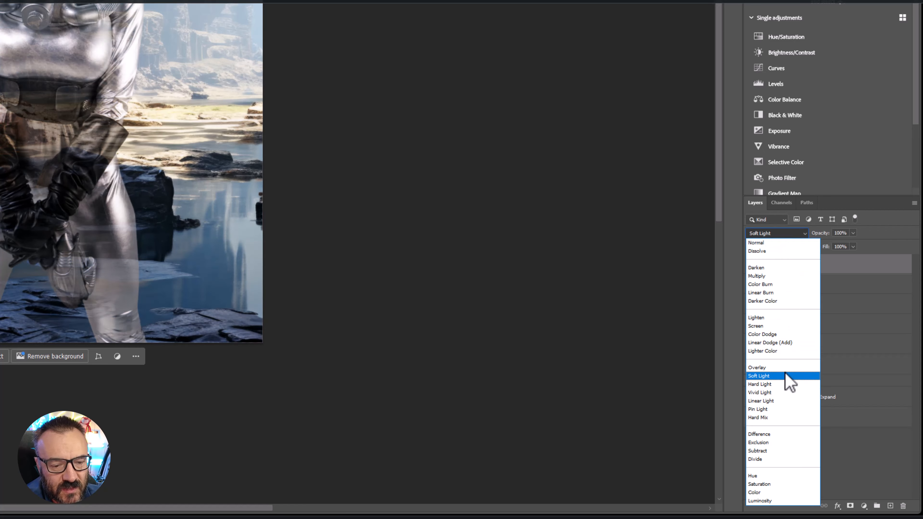
pyautogui.click(786, 375)
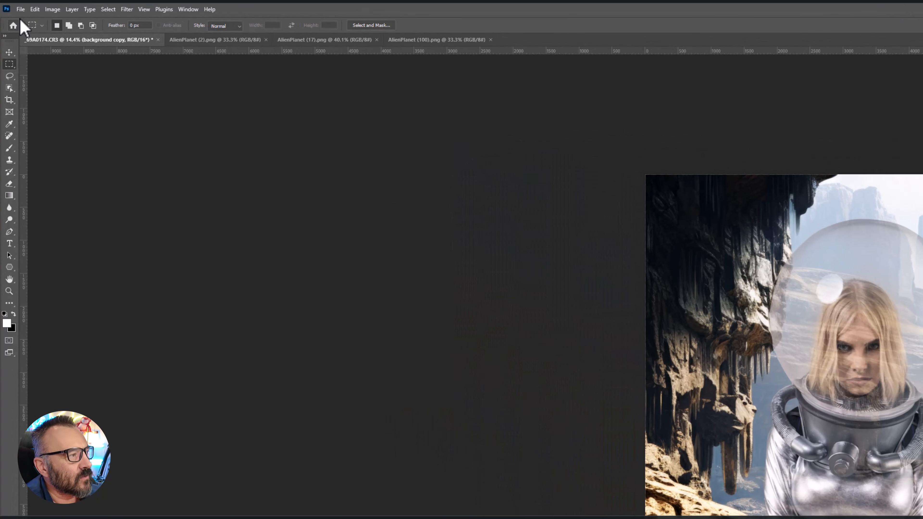
pyautogui.click(35, 9)
pyautogui.click(183, 399)
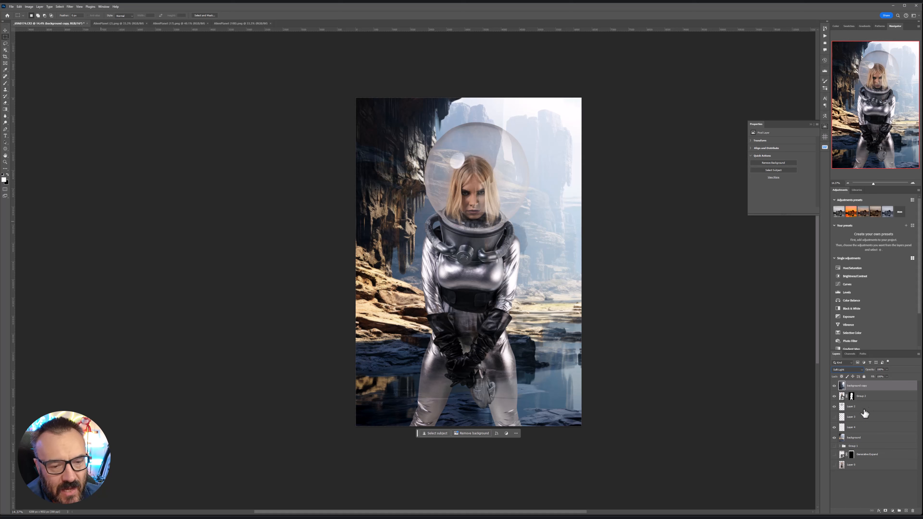
pyautogui.click(847, 370)
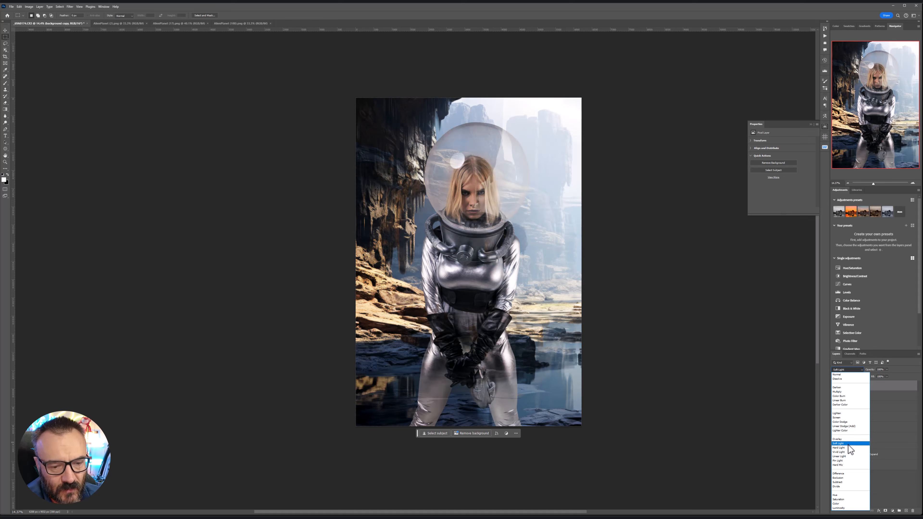
pyautogui.click(848, 445)
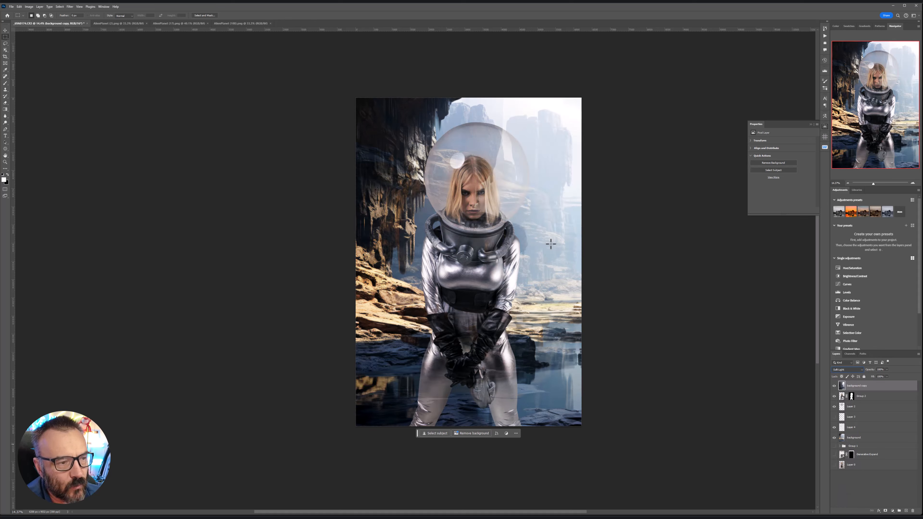
# Step: Apply a light Gaussian Blur to the background copy
pyautogui.click(70, 7)
pyautogui.moveTo(75, 71)
pyautogui.click(140, 92)
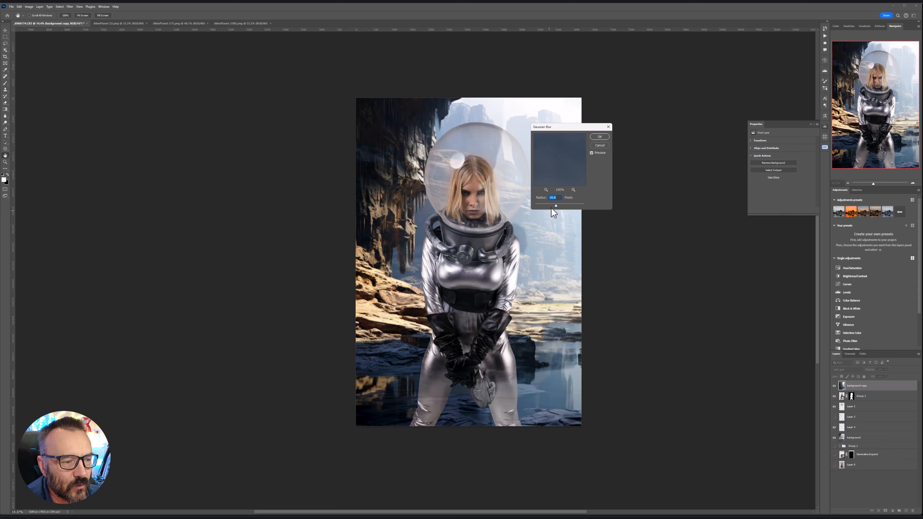
pyautogui.moveTo(556, 206); pyautogui.dragTo(543, 206)
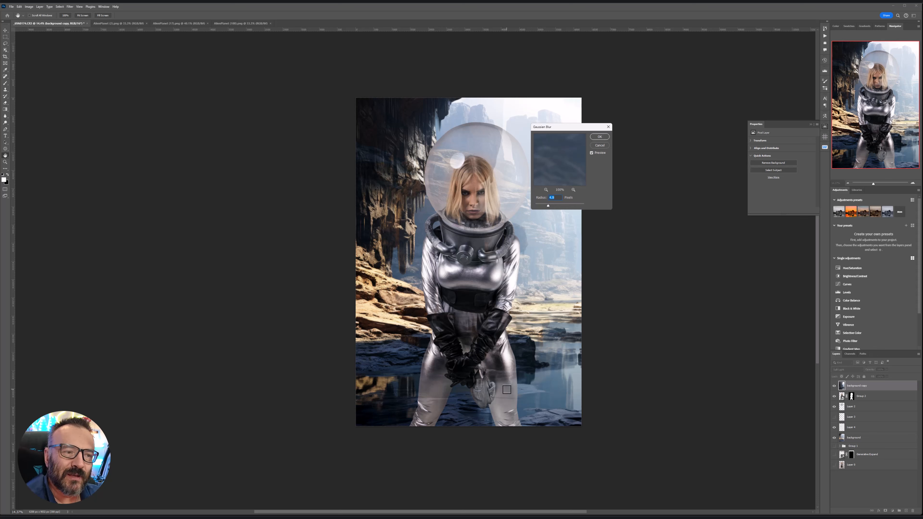
pyautogui.click(596, 137)
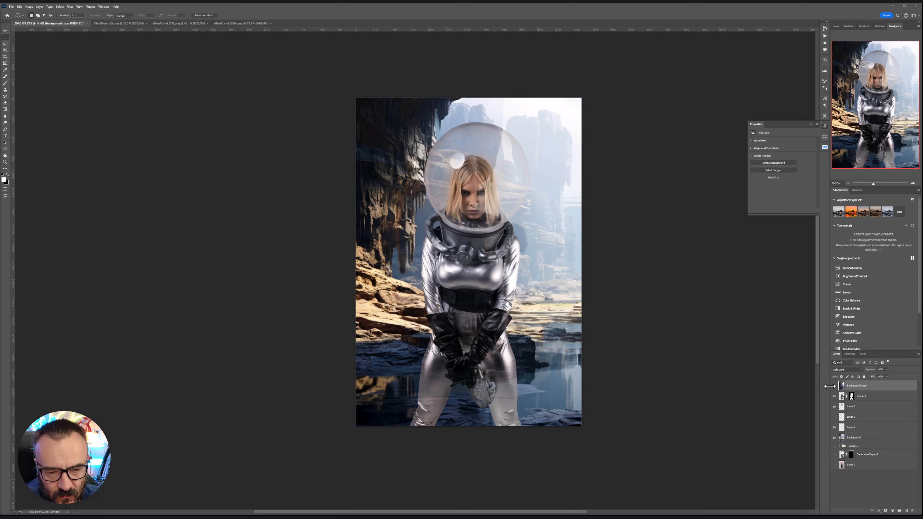
# Step: Compare the image with the blurred Soft Light background copy hidden and shown
pyautogui.click(835, 386)
pyautogui.click(834, 386)
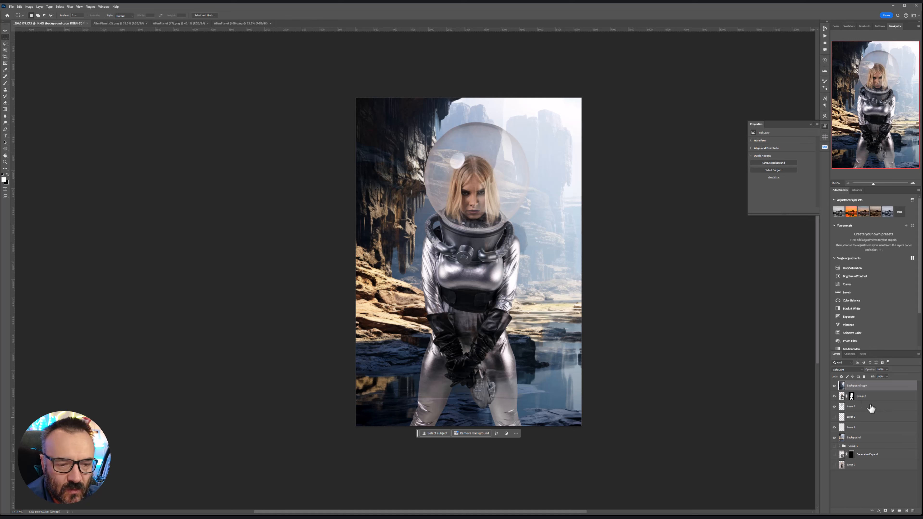
pyautogui.click(835, 387)
pyautogui.click(835, 386)
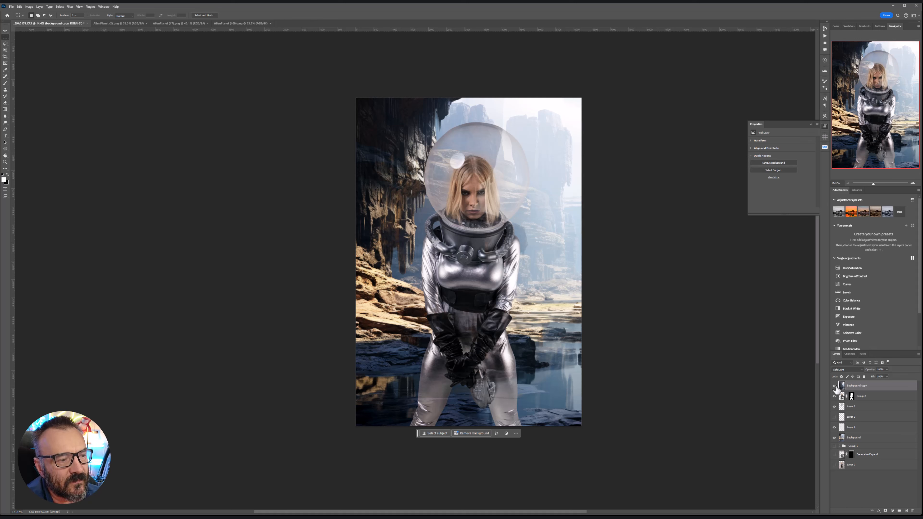
pyautogui.click(834, 386)
pyautogui.click(835, 386)
pyautogui.click(834, 386)
pyautogui.click(835, 386)
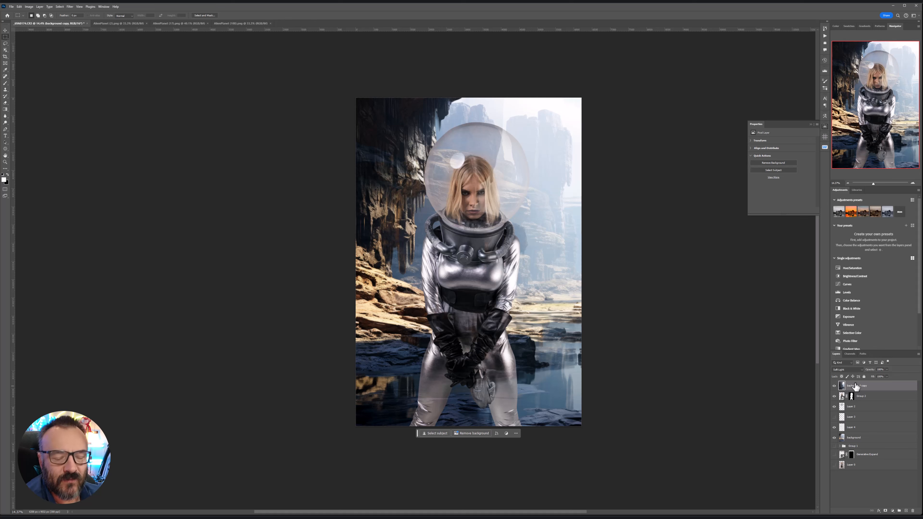
# Step: Add a black mask to the background copy and reveal the landscape over the model's legs with a large soft white brush
pyautogui.keyDown('alt'); pyautogui.click(886, 511); pyautogui.keyUp('alt')
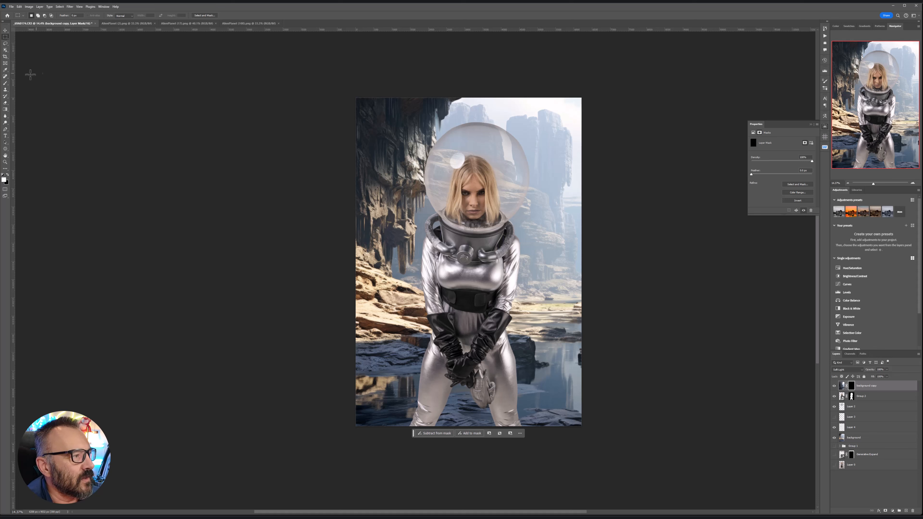
pyautogui.click(5, 83)
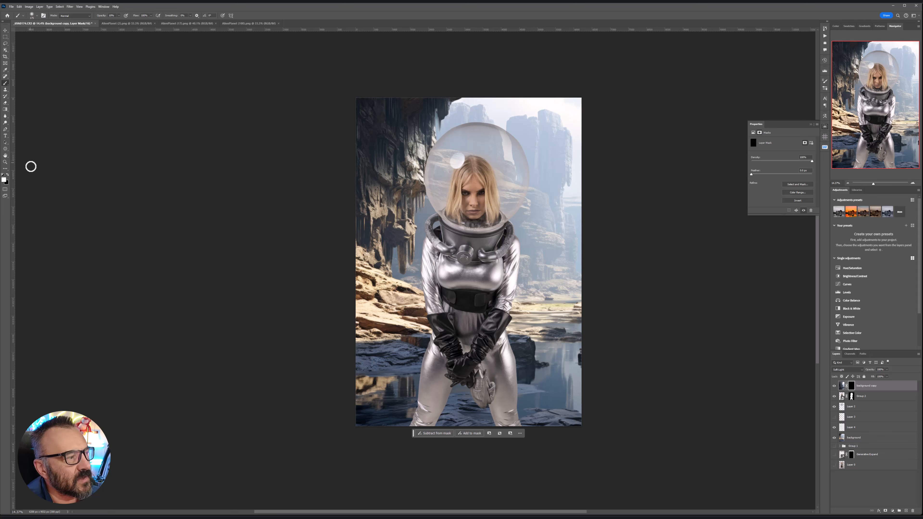
pyautogui.rightClick(445, 163)
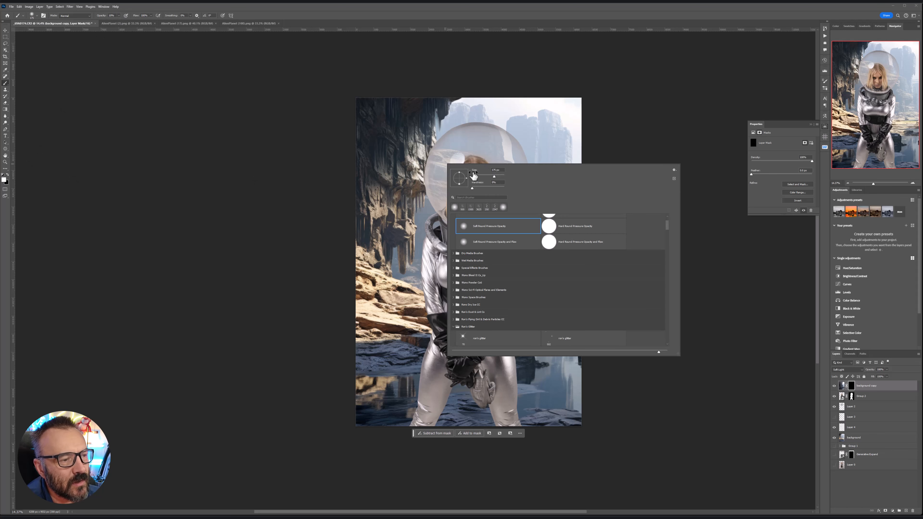
pyautogui.click(307, 205)
pyautogui.scroll(5, 533, 371)
pyautogui.press(']')
pyautogui.press(']')
pyautogui.press(']')
pyautogui.press(']')
pyautogui.press(']')
pyautogui.press(']')
pyautogui.press(']')
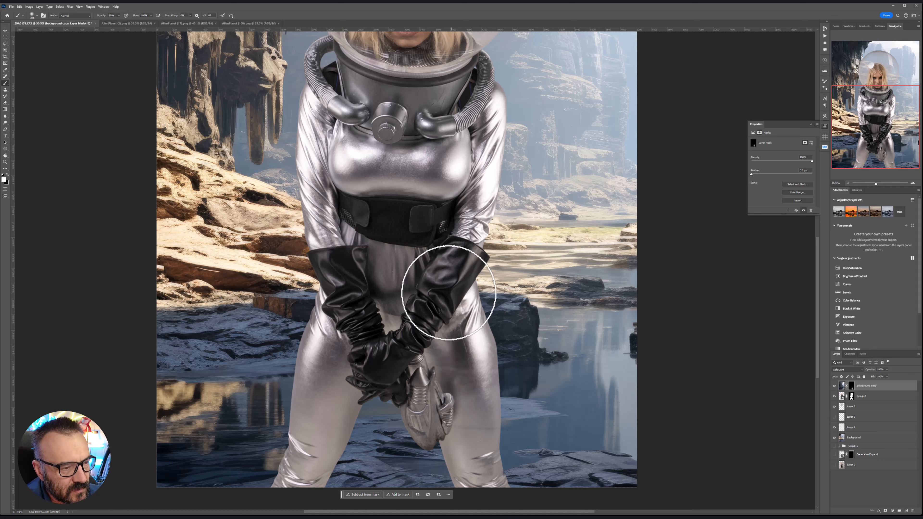
pyautogui.moveTo(327, 393); pyautogui.dragTo(303, 437)
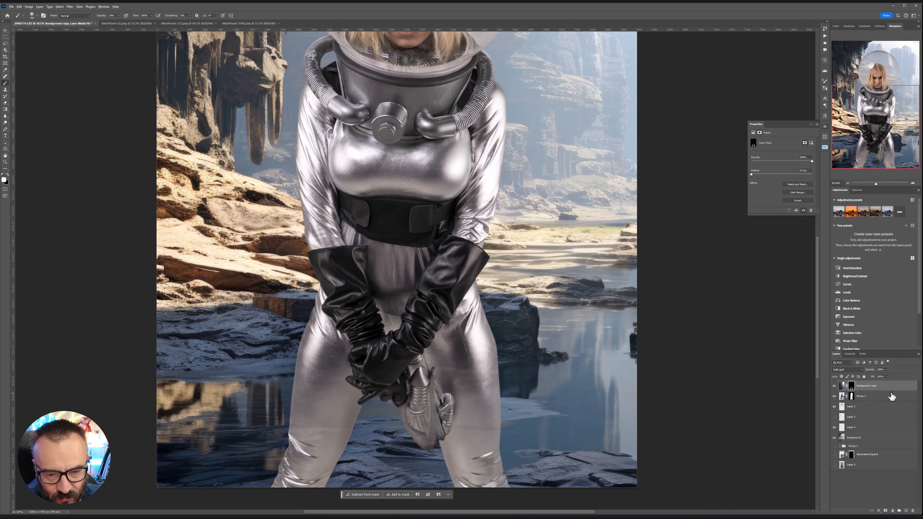
# Step: Clip the background copy to the model's smart object and paint more of the landscape reflection onto her suit and helmet
pyautogui.moveTo(892, 396); pyautogui.dragTo(889, 389)
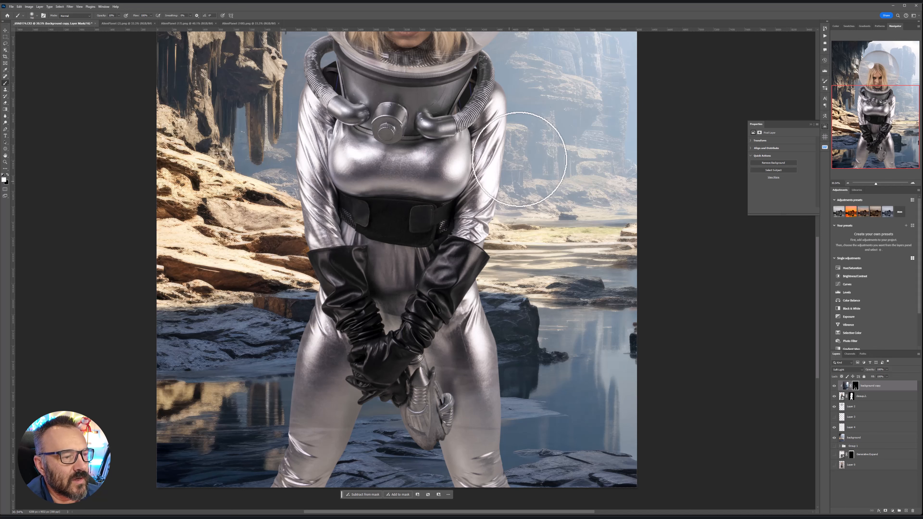
pyautogui.moveTo(499, 152); pyautogui.dragTo(551, 316)
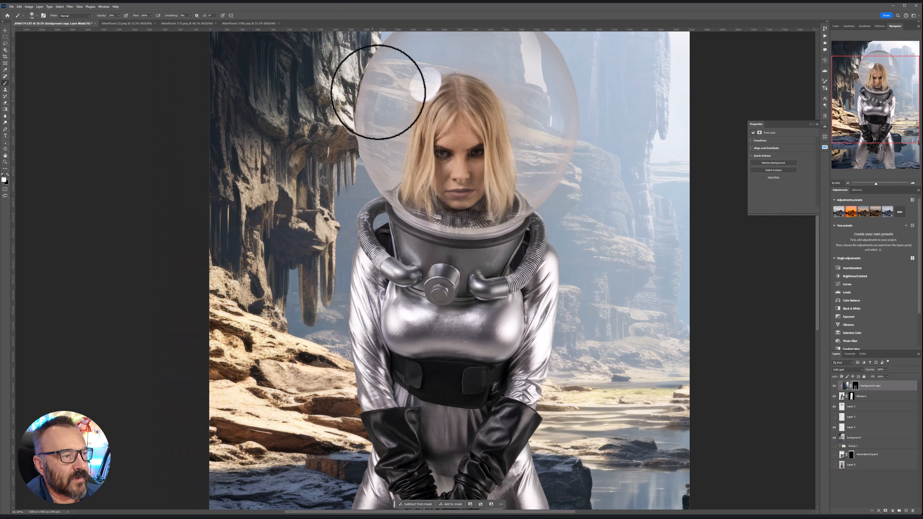
pyautogui.moveTo(398, 128); pyautogui.dragTo(351, 230)
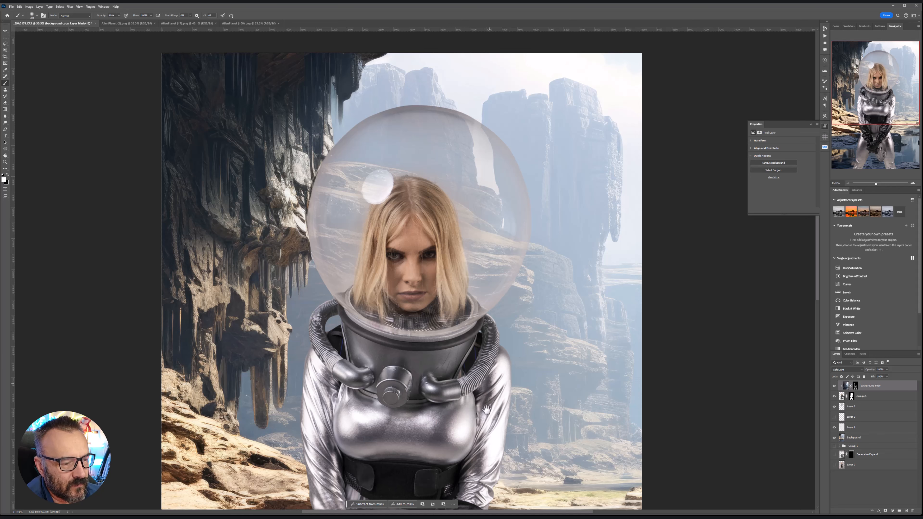
pyautogui.moveTo(549, 455); pyautogui.dragTo(552, 336)
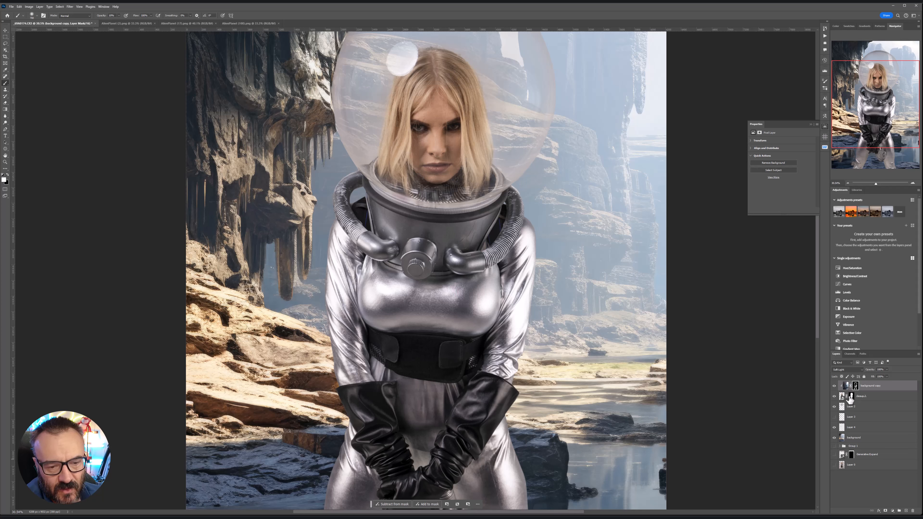
# Step: Compare the model with the clipped background reflections hidden and shown
pyautogui.click(835, 387)
pyautogui.click(835, 387)
pyautogui.click(835, 387)
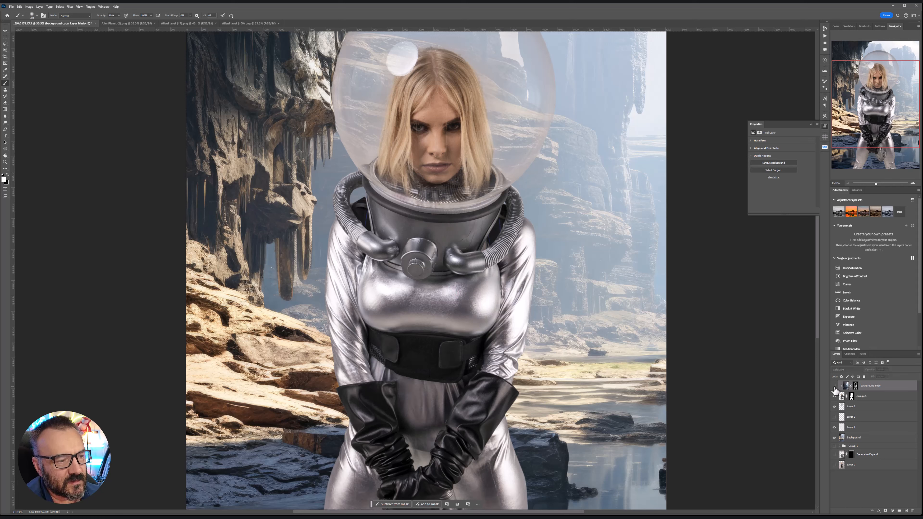
pyautogui.click(835, 388)
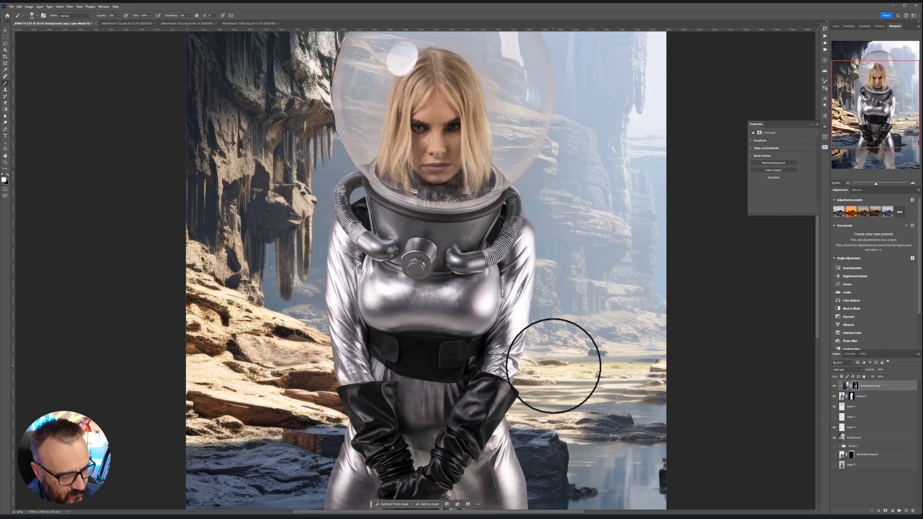
# Step: Strengthen the masked reflections with white at 30% brush opacity and reduce them over the gloves and thigh with black at 10%
pyautogui.press('3')
pyautogui.scroll(-5, 508, 392)
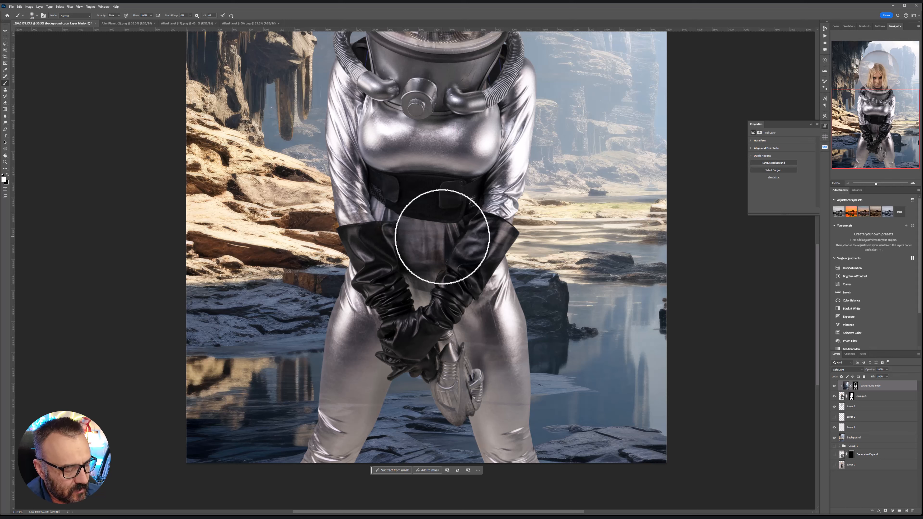
pyautogui.press('x')
pyautogui.press('1')
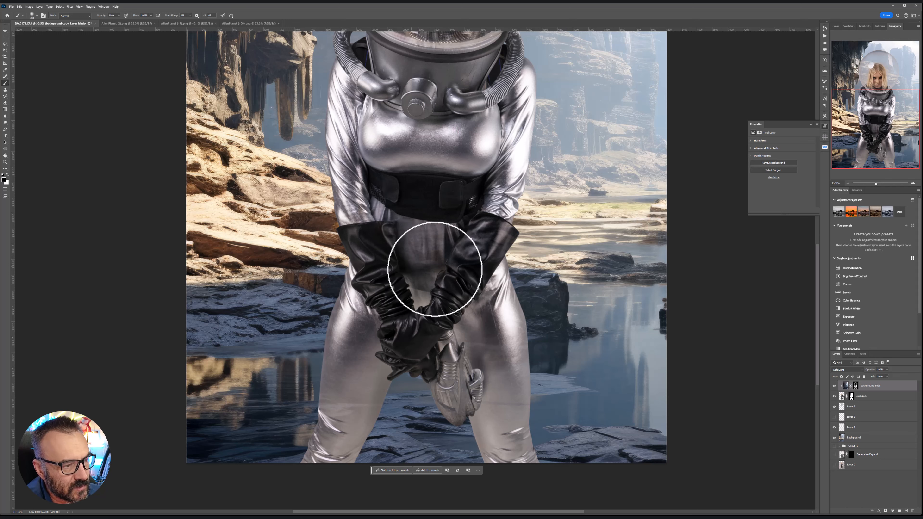
pyautogui.moveTo(436, 269)
pyautogui.mouseDown()
pyautogui.moveTo(457, 249)
pyautogui.moveTo(449, 243)
pyautogui.moveTo(418, 228)
pyautogui.moveTo(410, 249)
pyautogui.moveTo(431, 270)
pyautogui.moveTo(419, 285)
pyautogui.moveTo(456, 248)
pyautogui.moveTo(369, 231)
pyautogui.moveTo(453, 238)
pyautogui.moveTo(465, 293)
pyautogui.mouseUp()
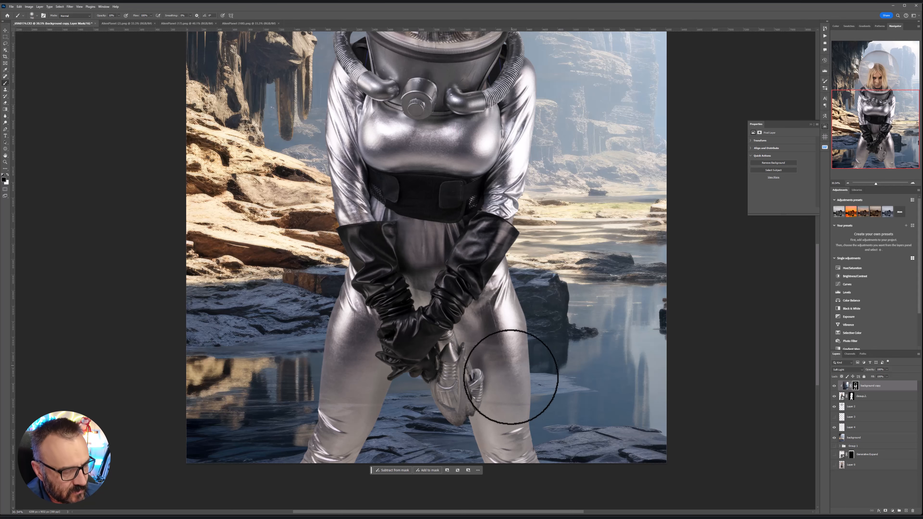
pyautogui.moveTo(511, 377)
pyautogui.mouseDown()
pyautogui.moveTo(515, 348)
pyautogui.moveTo(507, 444)
pyautogui.moveTo(507, 364)
pyautogui.moveTo(525, 340)
pyautogui.mouseUp()
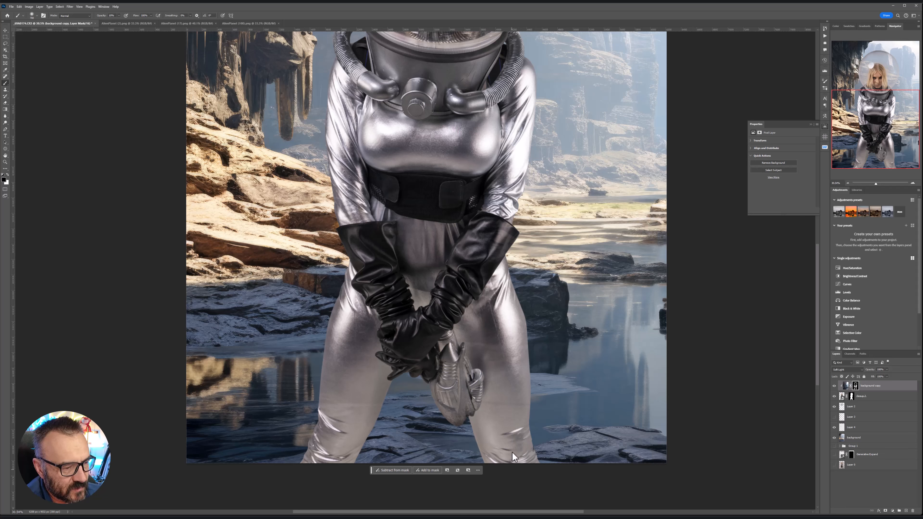
# Step: Fill a new layer clipped directly above the model's smart object with 50% gray at 100% opacity
pyautogui.hotkey('shift', 'F5')
pyautogui.click(195, 306)
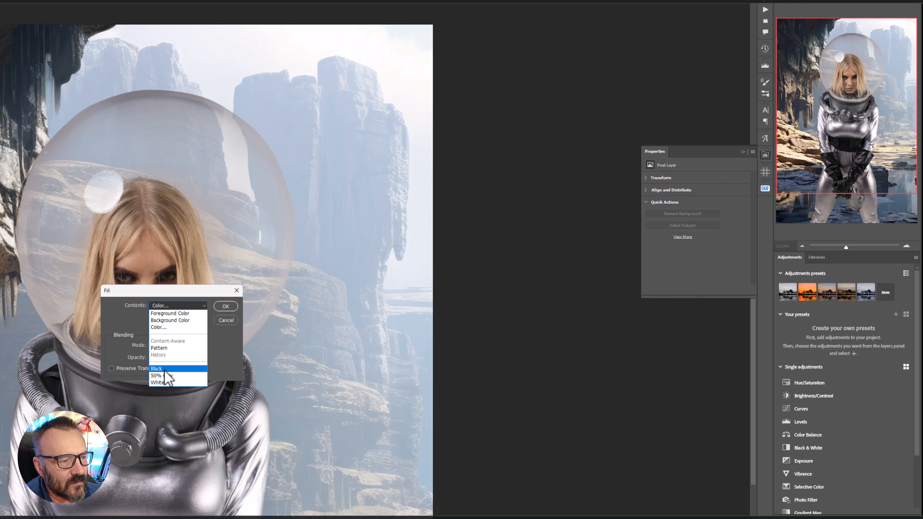
pyautogui.click(162, 376)
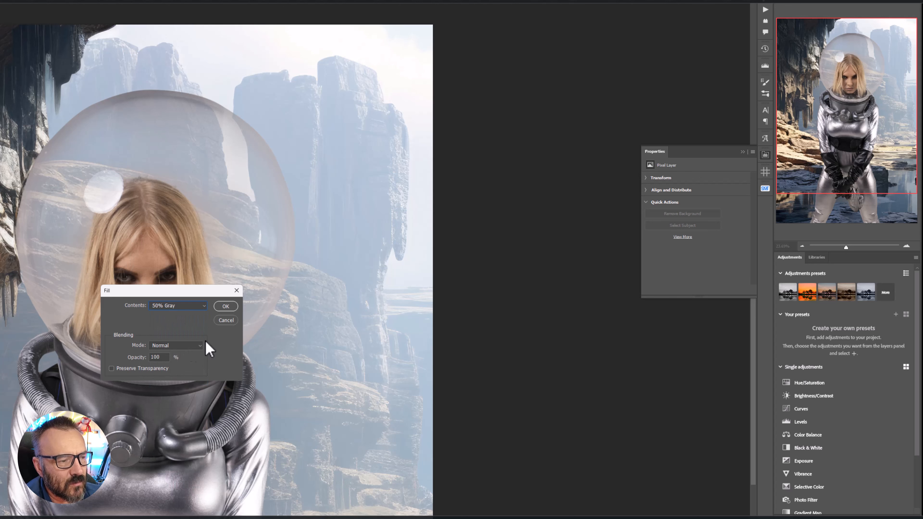
pyautogui.click(226, 307)
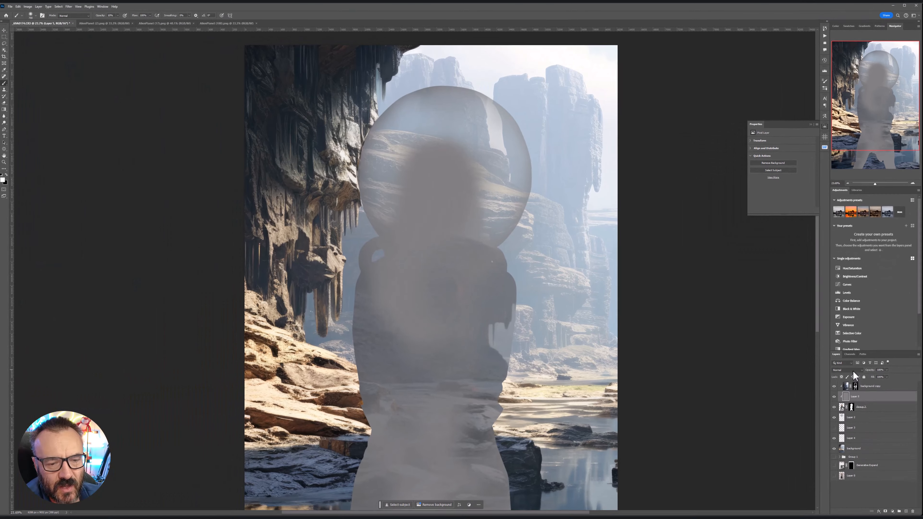
# Step: Set the gray layer's blend mode to Soft Light and darken the cheeks and hair along the face with black at 10% opacity
pyautogui.click(853, 371)
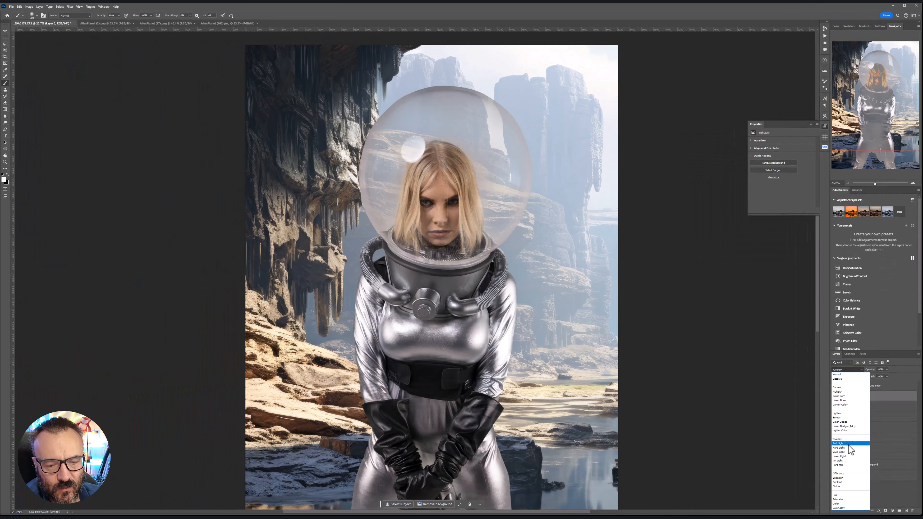
pyautogui.click(840, 443)
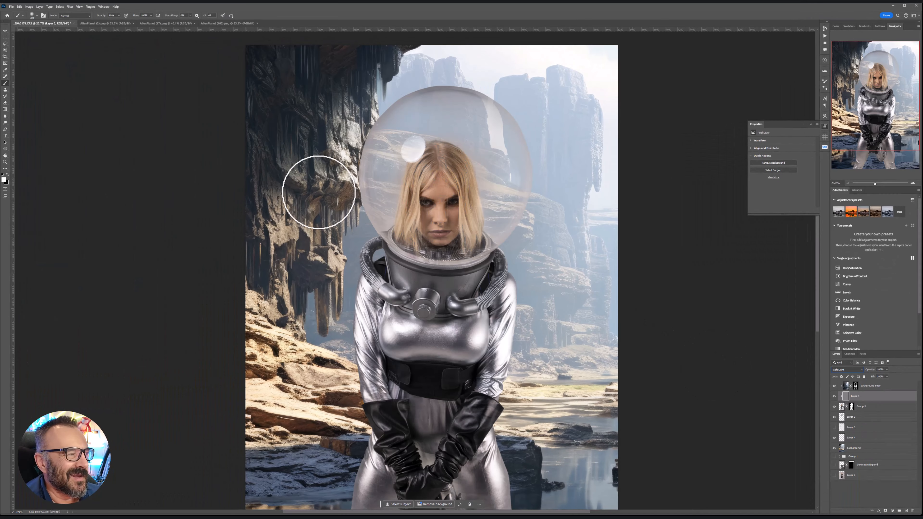
pyautogui.press('x')
pyautogui.press('[')
pyautogui.press('[')
pyautogui.press('[')
pyautogui.press('[')
pyautogui.press('[')
pyautogui.press('[')
pyautogui.press('[')
pyautogui.press('[')
pyautogui.press('[')
pyautogui.press('[')
pyautogui.scroll(13, 447, 213)
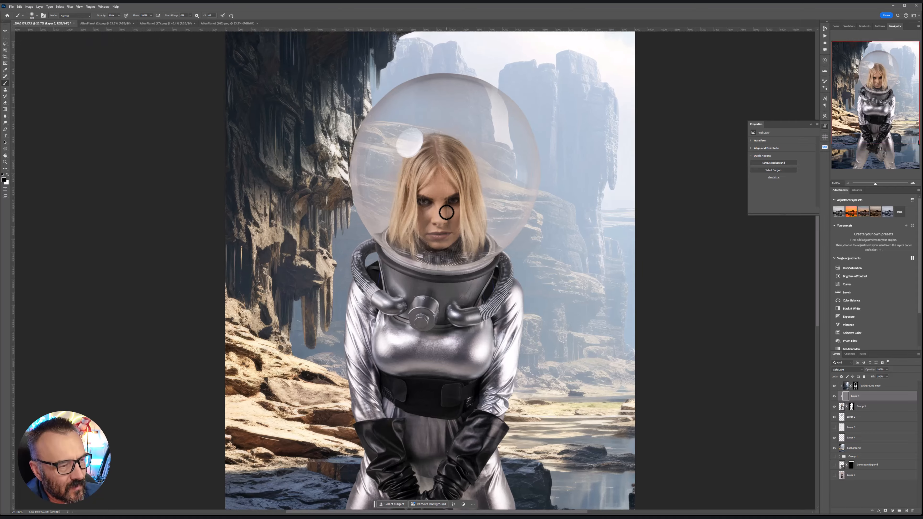
pyautogui.scroll(2, 451, 206)
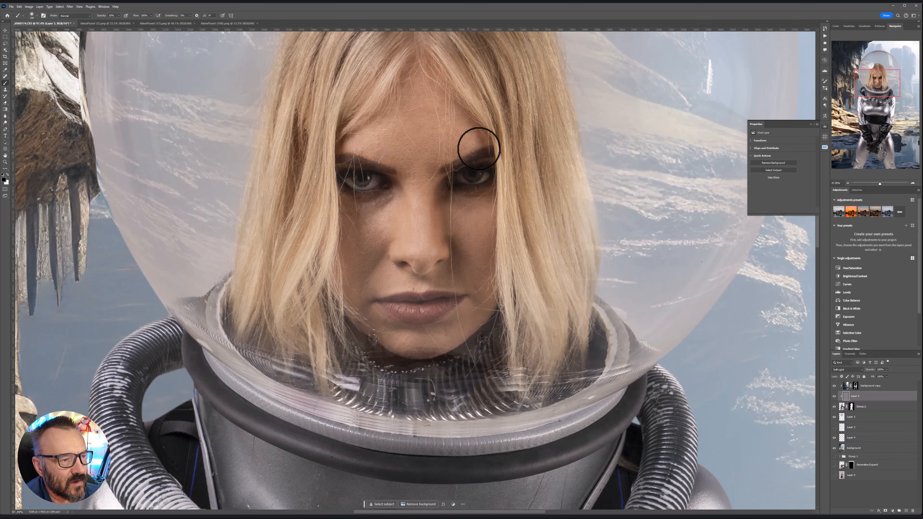
pyautogui.press(']')
pyautogui.press(']')
pyautogui.press(']')
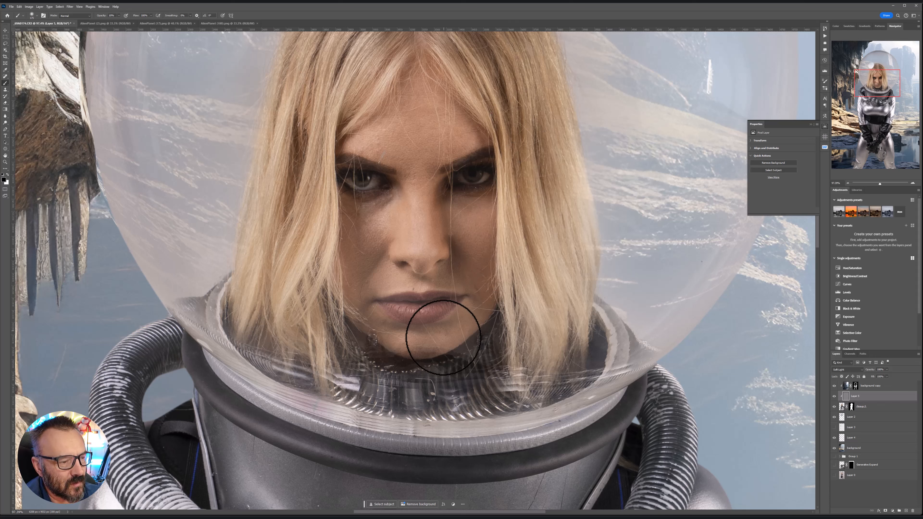
pyautogui.moveTo(374, 312); pyautogui.dragTo(354, 236)
pyautogui.moveTo(305, 156); pyautogui.dragTo(320, 357)
pyautogui.moveTo(459, 222); pyautogui.dragTo(461, 273)
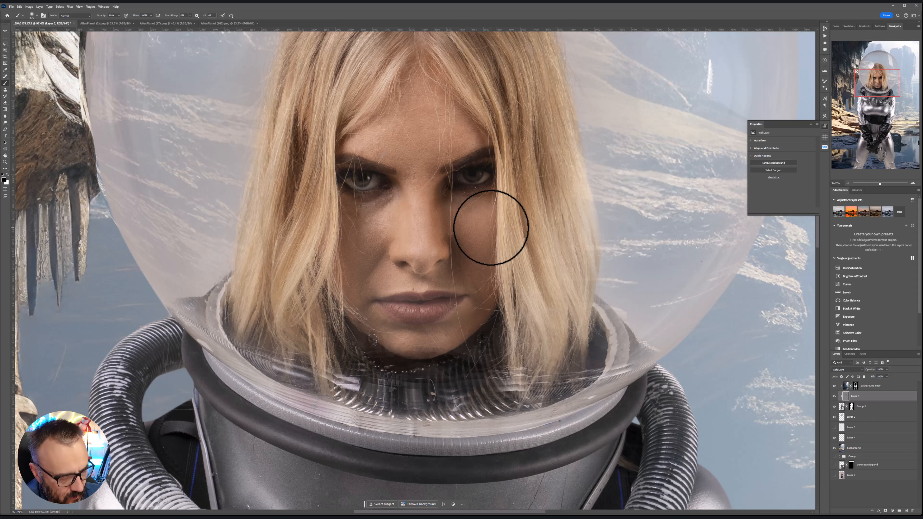
# Step: Brighten the highlights on the nose and around the mouth with a smaller white brush on the Soft Light gray layer
pyautogui.press('x')
pyautogui.press('[')
pyautogui.press('[')
pyautogui.press('[')
pyautogui.press('[')
pyautogui.press('[')
pyautogui.press('[')
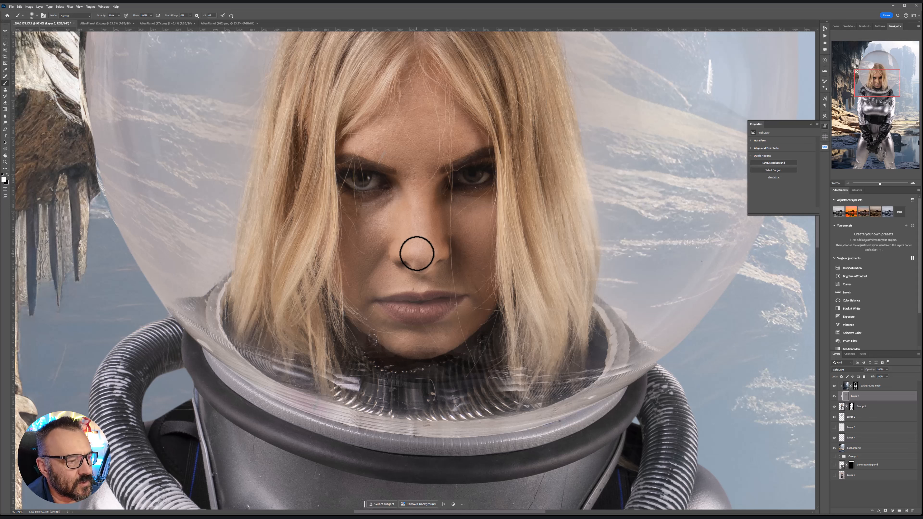
pyautogui.press('[')
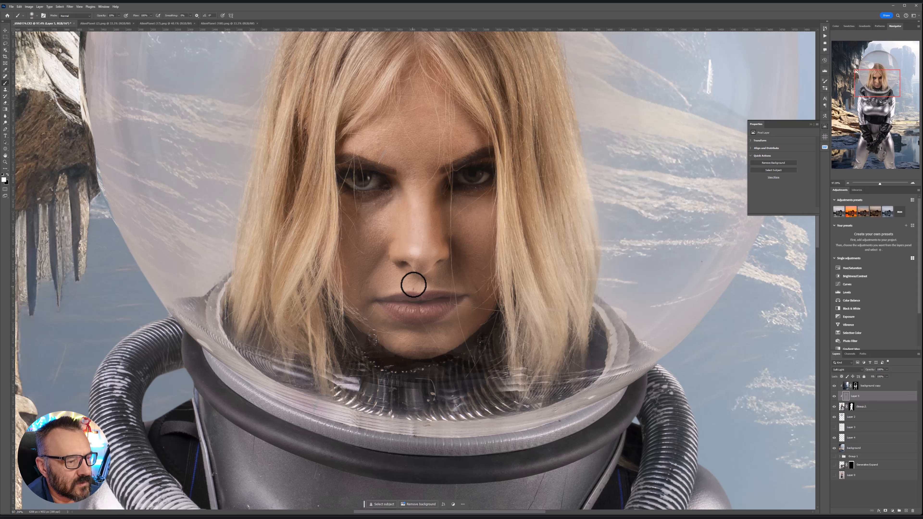
pyautogui.press('[')
pyautogui.press(']')
pyautogui.press(']')
pyautogui.press(']')
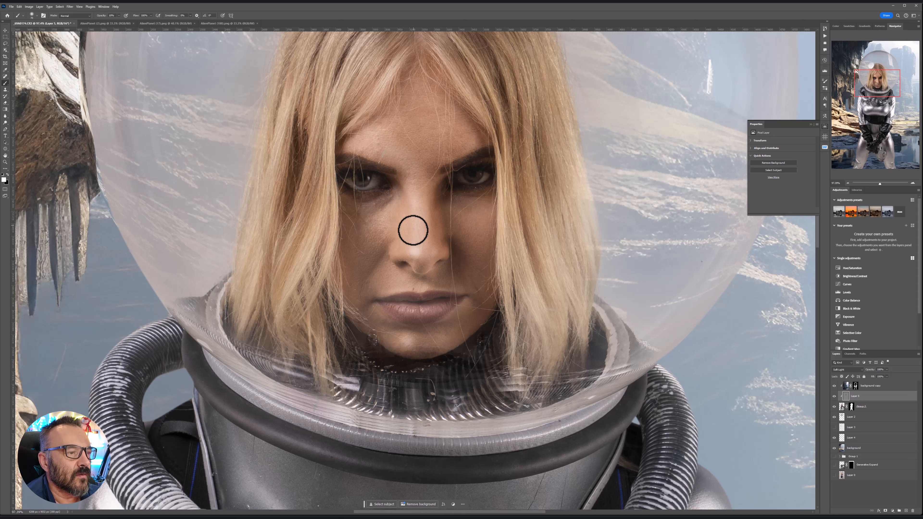
# Step: Compare the face with the gray dodge-and-burn layer hidden and shown
pyautogui.scroll(-1, 449, 229)
pyautogui.click(835, 397)
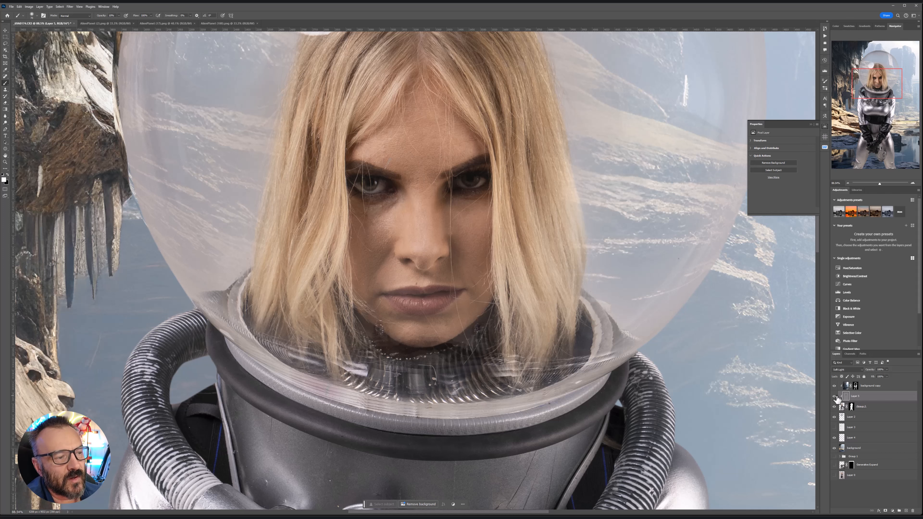
pyautogui.click(835, 397)
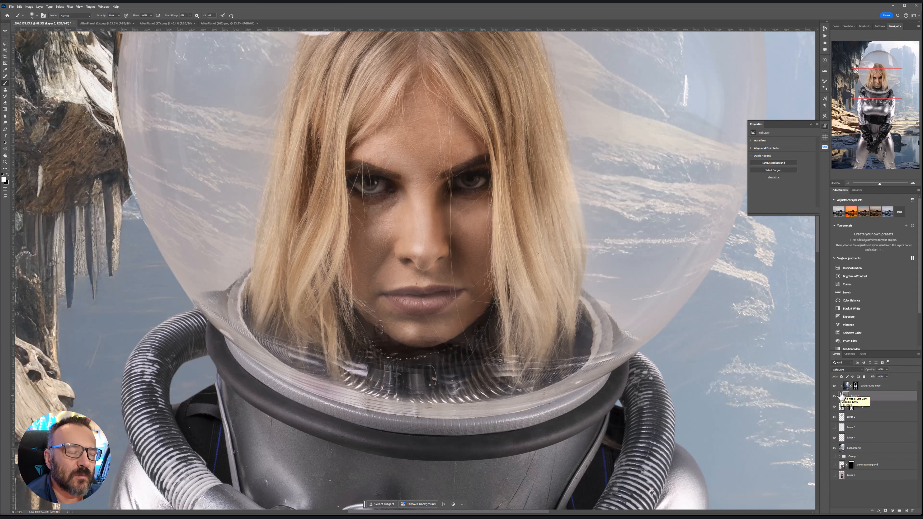
# Step: Darken the breathing hoses, arms and lower body of the suit with a large black brush at 10% opacity on the gray layer
pyautogui.scroll(-7, 477, 324)
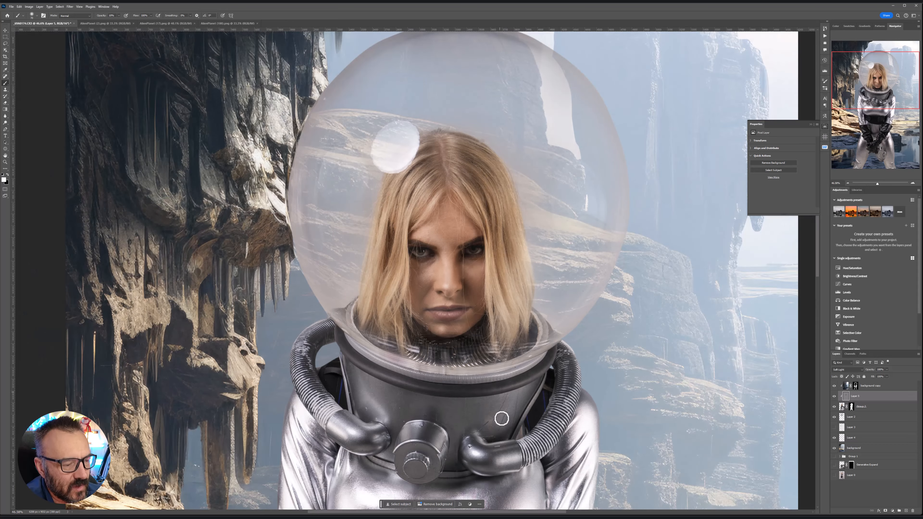
pyautogui.moveTo(502, 418); pyautogui.dragTo(516, 280)
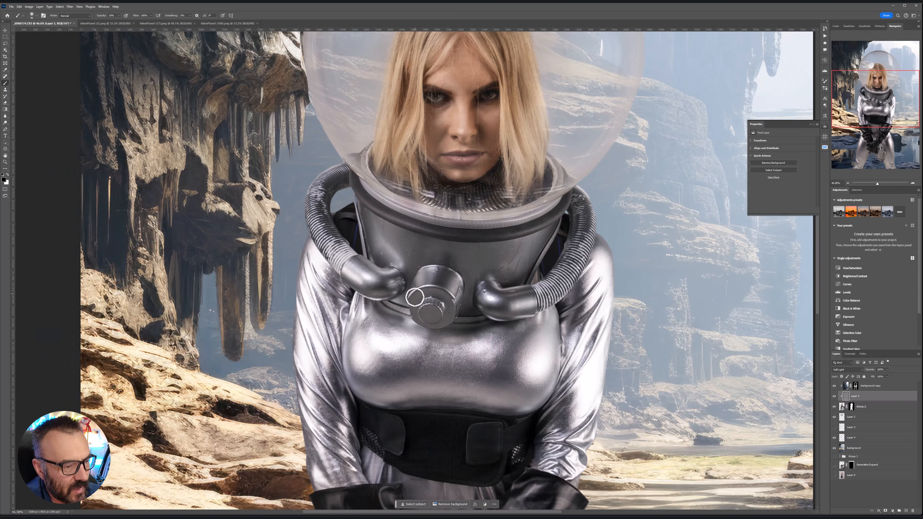
pyautogui.press(']')
pyautogui.press(']')
pyautogui.press(']')
pyautogui.press(']')
pyautogui.press(']')
pyautogui.press(']')
pyautogui.press(']')
pyautogui.press(']')
pyautogui.press(']')
pyautogui.press(']')
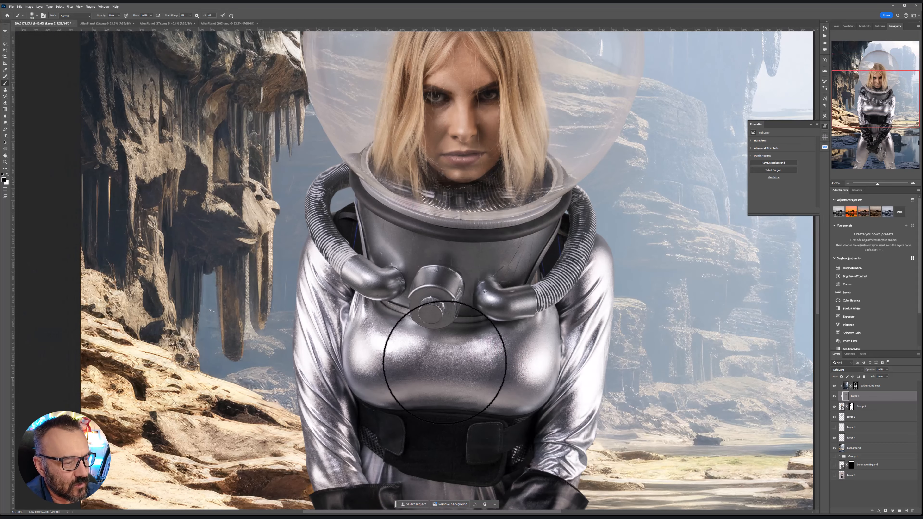
pyautogui.moveTo(523, 276); pyautogui.dragTo(502, 295)
pyautogui.moveTo(344, 267); pyautogui.dragTo(332, 316)
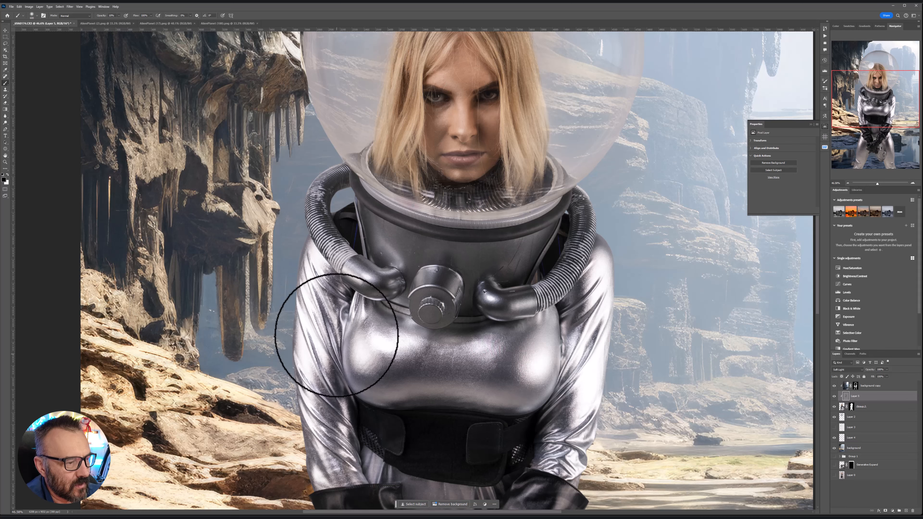
pyautogui.moveTo(450, 453)
pyautogui.mouseDown()
pyautogui.moveTo(455, 311)
pyautogui.moveTo(560, 271)
pyautogui.moveTo(539, 276)
pyautogui.moveTo(519, 325)
pyautogui.mouseUp()
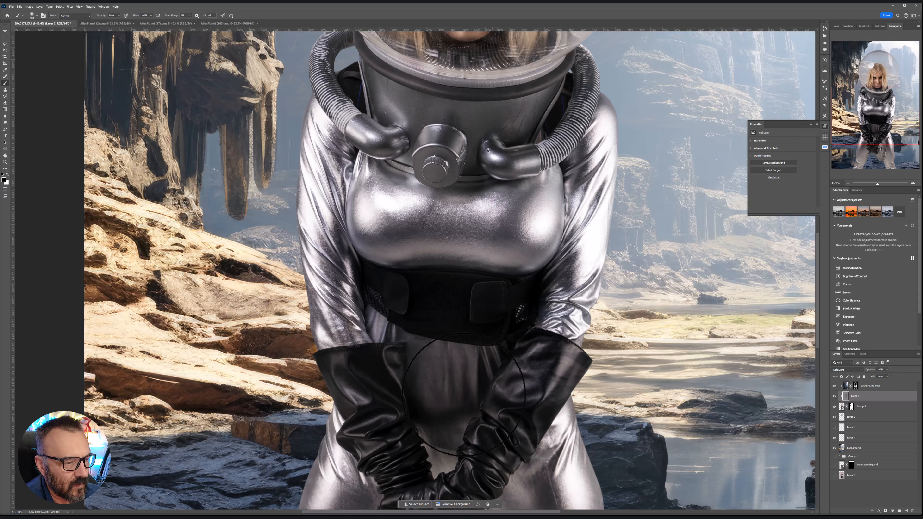
pyautogui.scroll(-4, 465, 367)
pyautogui.scroll(-3, 507, 308)
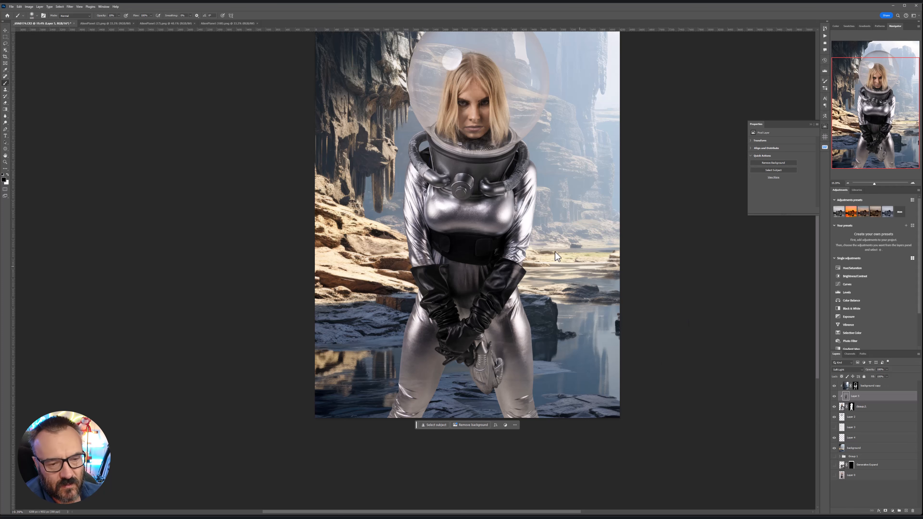
# Step: Brighten the glass reflections on the right side of the helmet with white on the gray layer
pyautogui.scroll(3, 514, 220)
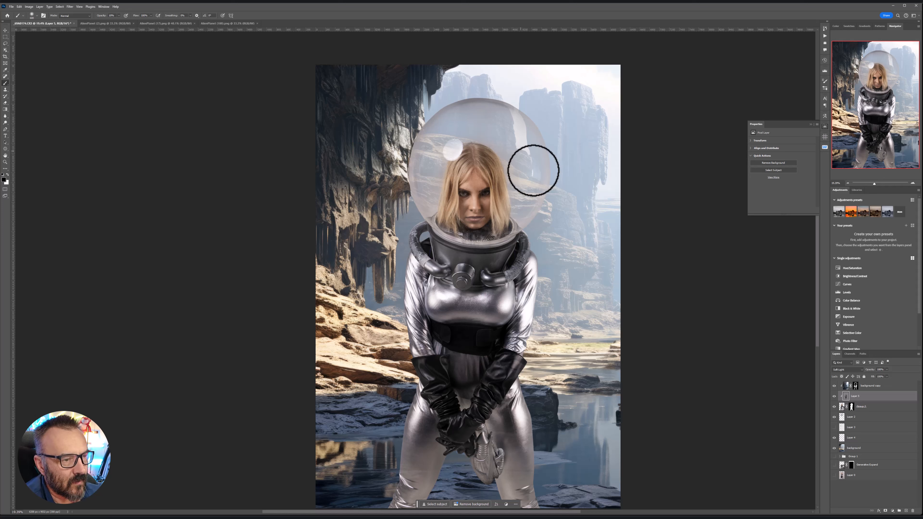
pyautogui.press('x')
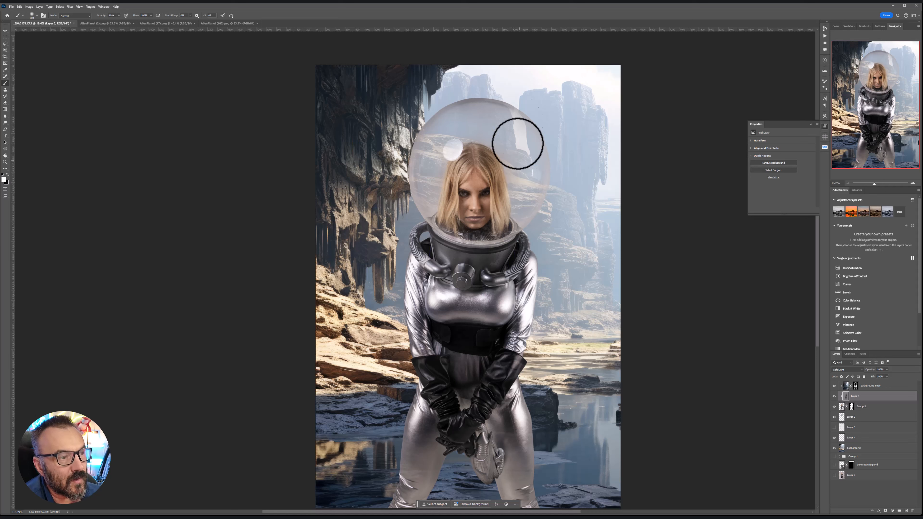
pyautogui.moveTo(503, 135)
pyautogui.mouseDown()
pyautogui.moveTo(477, 120)
pyautogui.moveTo(522, 131)
pyautogui.moveTo(520, 162)
pyautogui.moveTo(536, 154)
pyautogui.mouseUp()
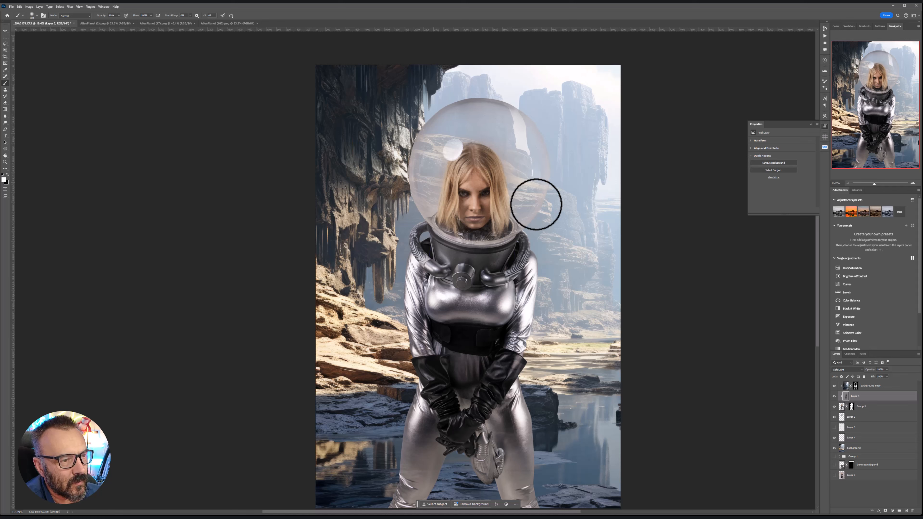
# Step: Compare the whole composite with Layer 2 and then the gray dodge-and-burn layer hidden and shown
pyautogui.click(835, 418)
pyautogui.click(835, 418)
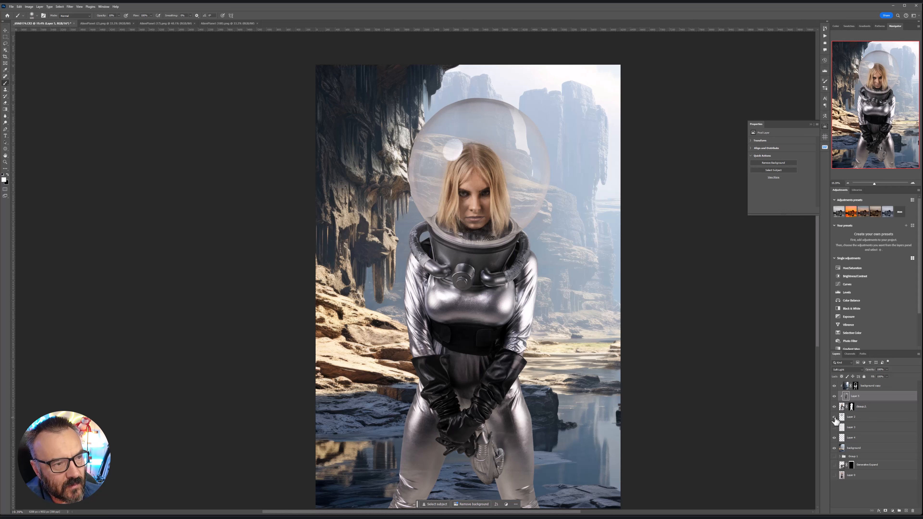
pyautogui.click(835, 397)
pyautogui.click(835, 397)
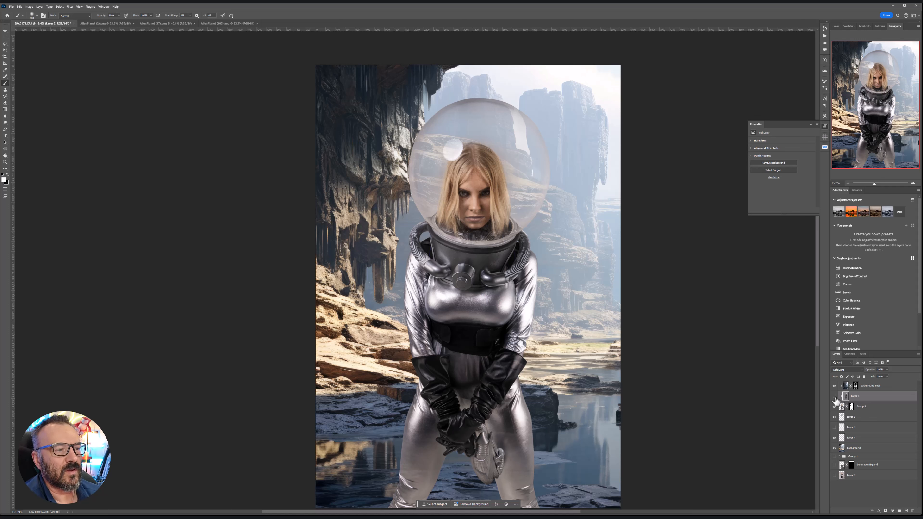
pyautogui.click(836, 397)
pyautogui.click(835, 397)
# Step: Add a new layer clipped above the background copy and set its blend mode to Soft Light
pyautogui.scroll(-3, 527, 295)
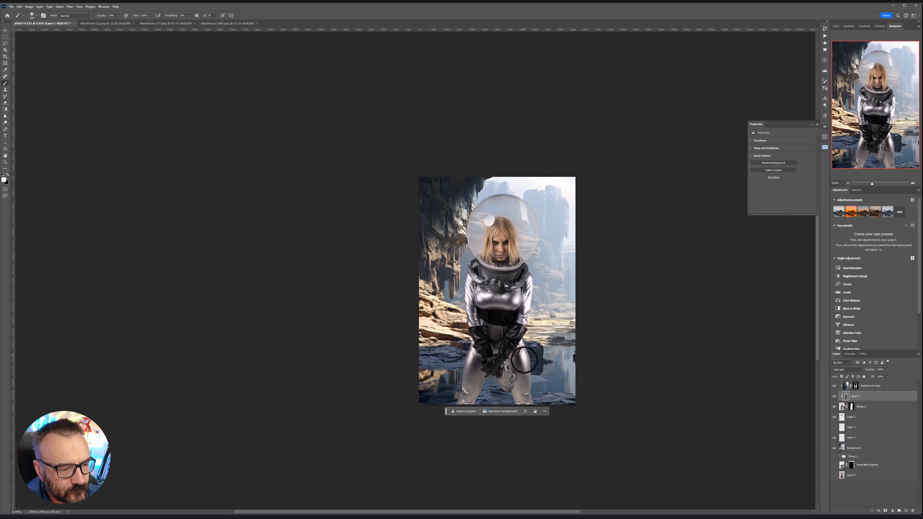
pyautogui.scroll(1, 524, 360)
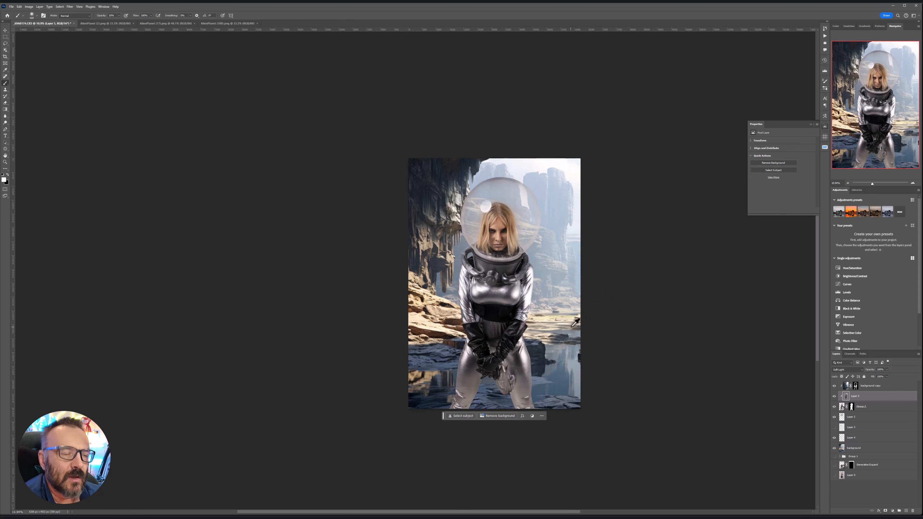
pyautogui.click(900, 388)
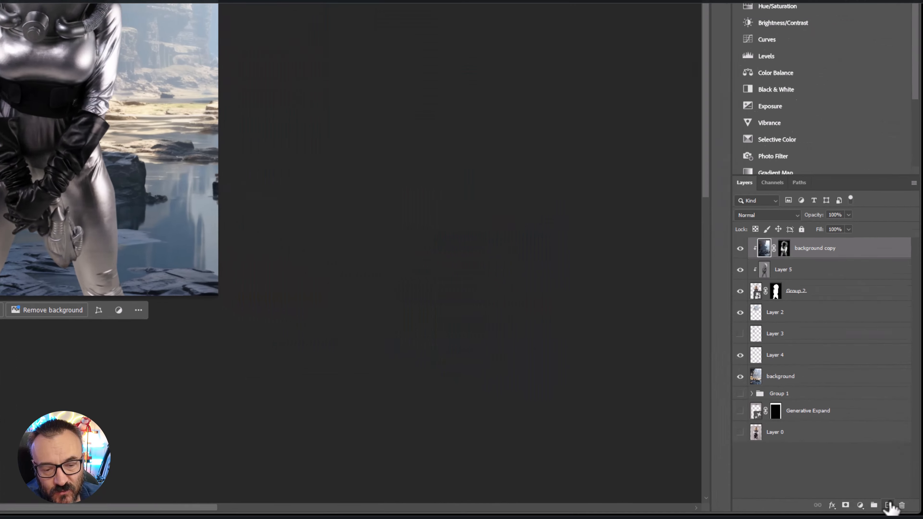
pyautogui.click(888, 505)
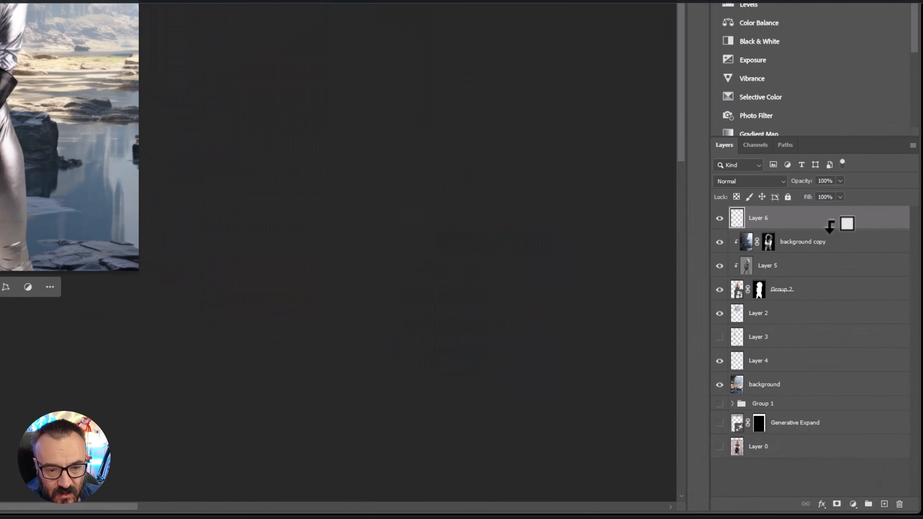
pyautogui.keyDown('alt'); pyautogui.click(831, 229); pyautogui.keyUp('alt')
pyautogui.click(751, 182)
pyautogui.click(742, 368)
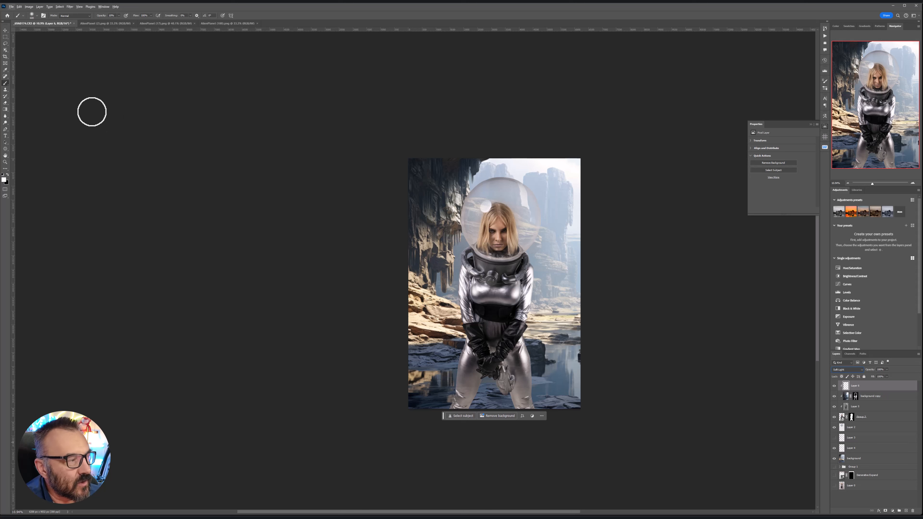
# Step: Tint the suit's left arm and side with a color sampled from the sunlit rocks and its right thigh with blue sampled from the water
pyautogui.keyDown('alt'); pyautogui.click(416, 313); pyautogui.keyUp('alt')
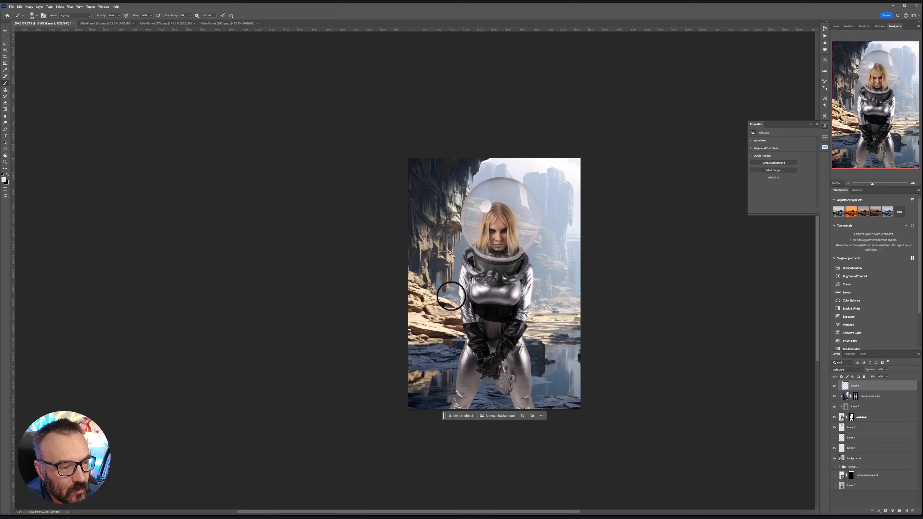
pyautogui.moveTo(458, 283)
pyautogui.mouseDown()
pyautogui.moveTo(458, 270)
pyautogui.moveTo(461, 350)
pyautogui.mouseUp()
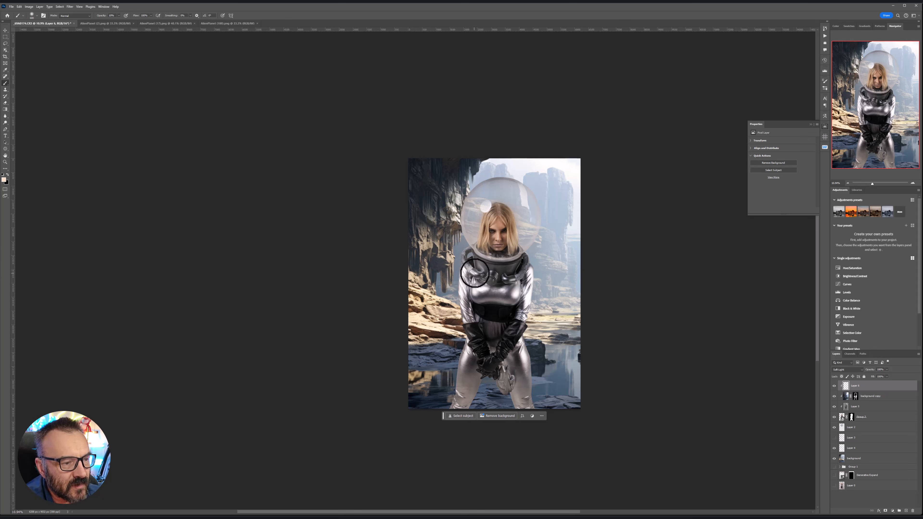
pyautogui.moveTo(471, 295)
pyautogui.mouseDown()
pyautogui.moveTo(483, 301)
pyautogui.moveTo(479, 283)
pyautogui.moveTo(460, 292)
pyautogui.mouseUp()
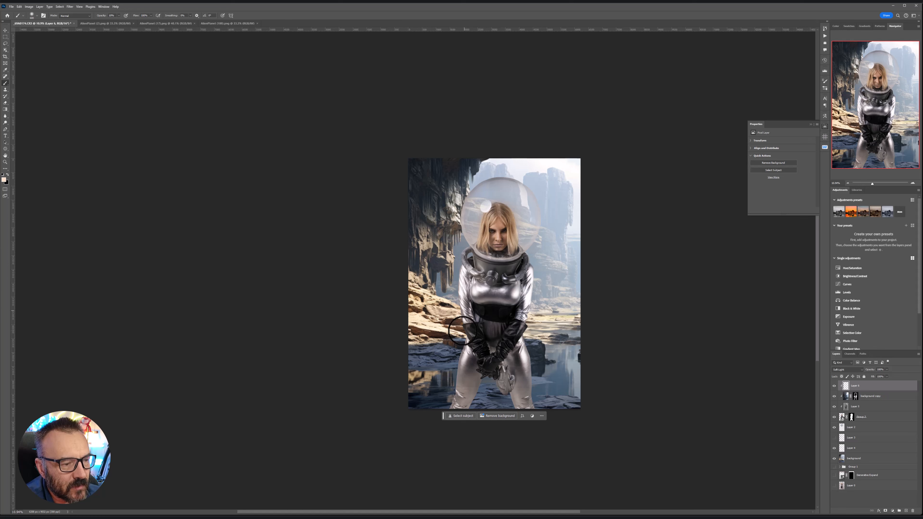
pyautogui.keyDown('alt'); pyautogui.click(550, 387); pyautogui.keyUp('alt')
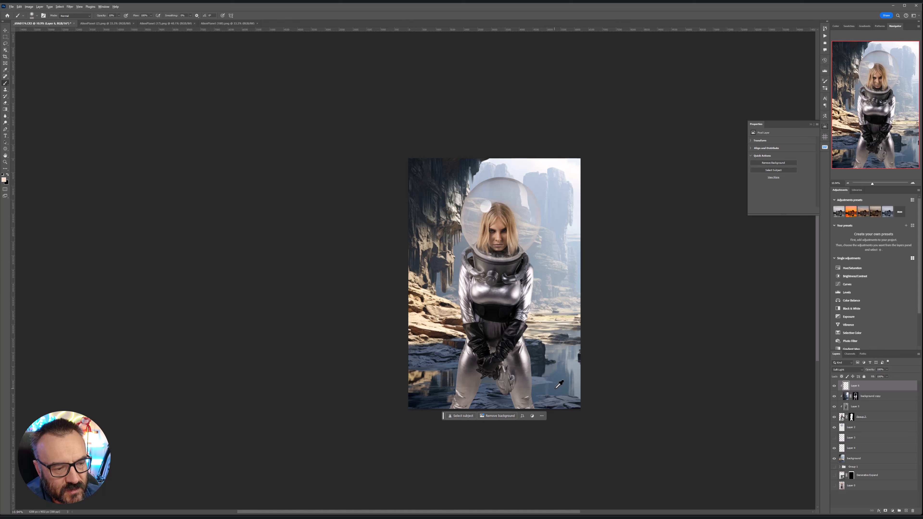
pyautogui.moveTo(527, 343); pyautogui.dragTo(527, 385)
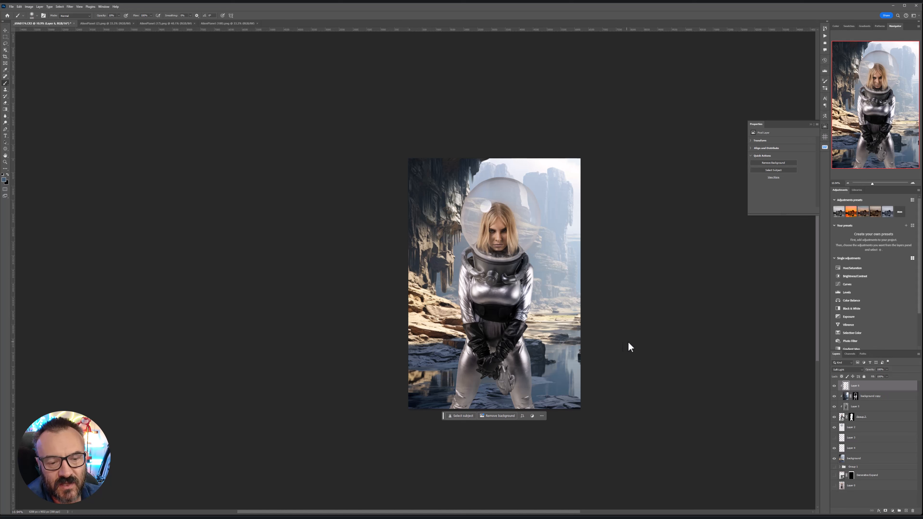
pyautogui.moveTo(835, 407)
pyautogui.mouseDown()
pyautogui.moveTo(835, 387)
pyautogui.moveTo(834, 410)
pyautogui.mouseUp()
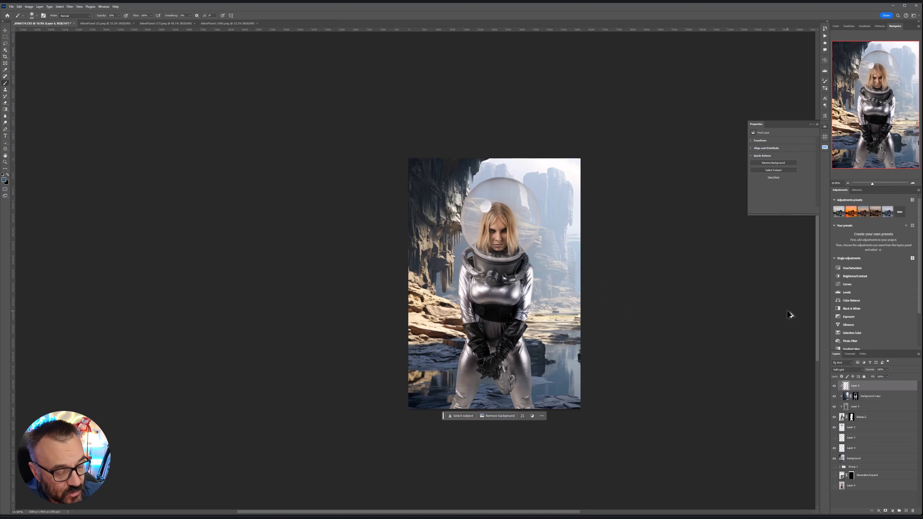
# Step: Stamp all visible layers into a new top layer and apply Dust & Scratches with a 16-pixel radius and threshold 0
pyautogui.hotkey('ctrl', 'shift', 'alt', 'e')
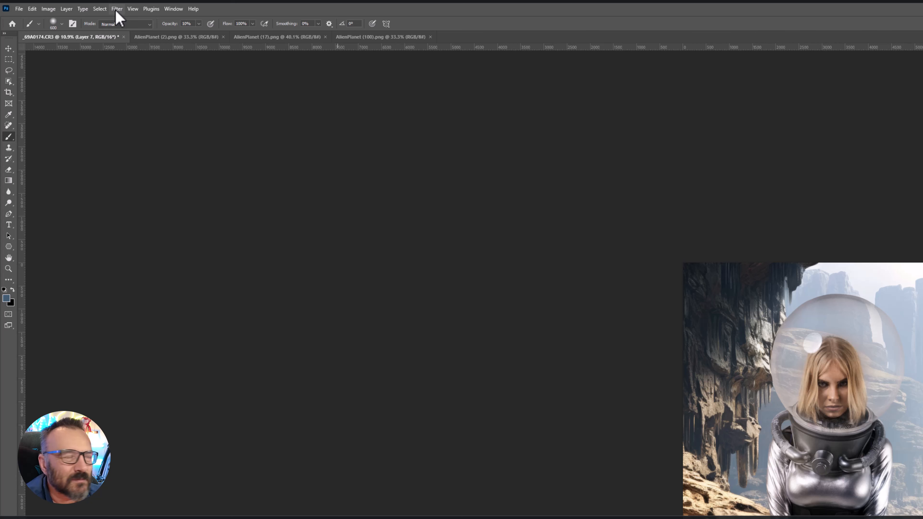
pyautogui.click(117, 9)
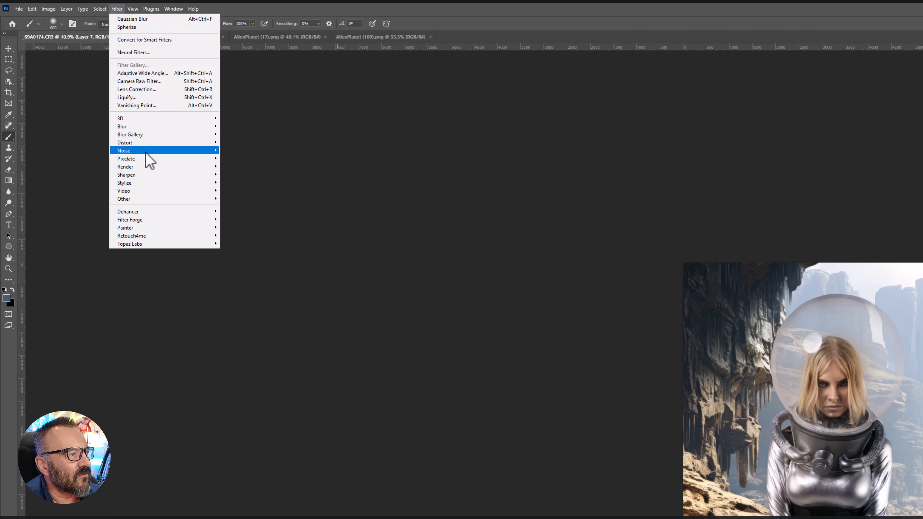
pyautogui.moveTo(147, 151)
pyautogui.click(267, 168)
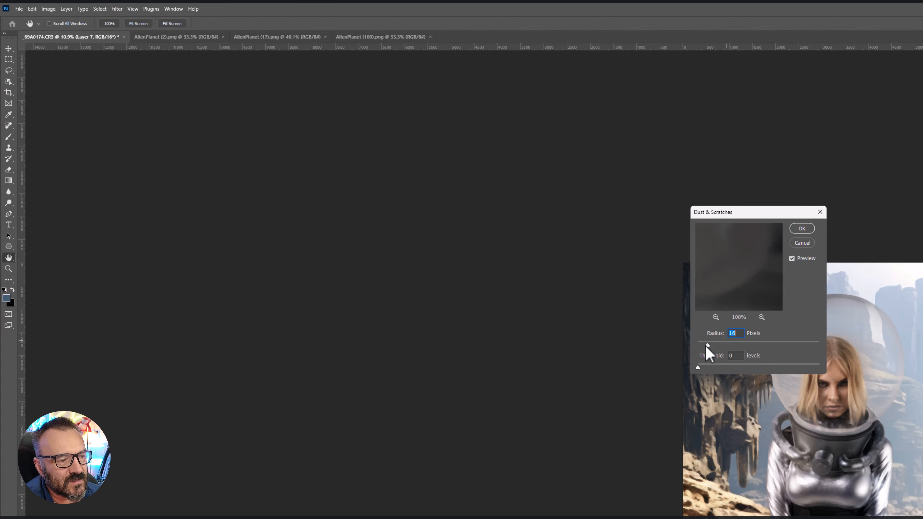
pyautogui.click(802, 229)
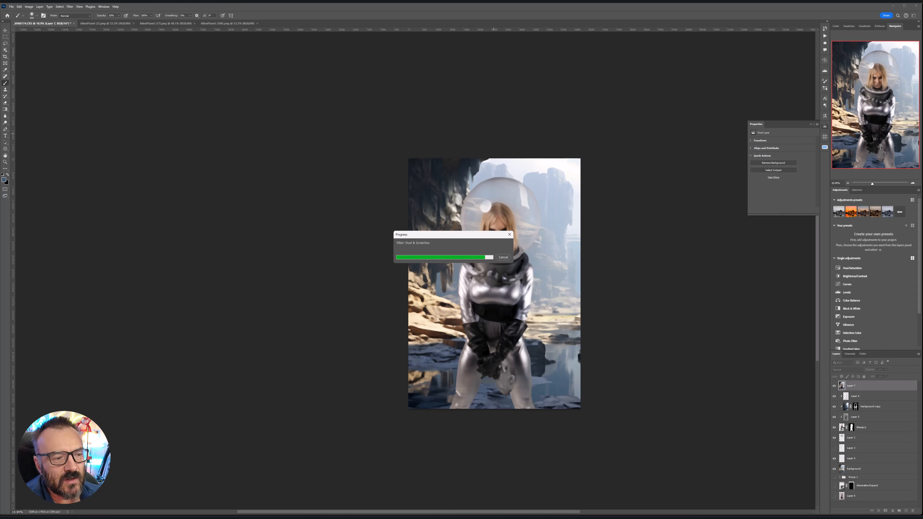
# Step: Hide the filtered layer behind a black mask and paint its smoothing back over the suit's belt area with a small white brush
pyautogui.keyDown('alt'); pyautogui.click(886, 511); pyautogui.keyUp('alt')
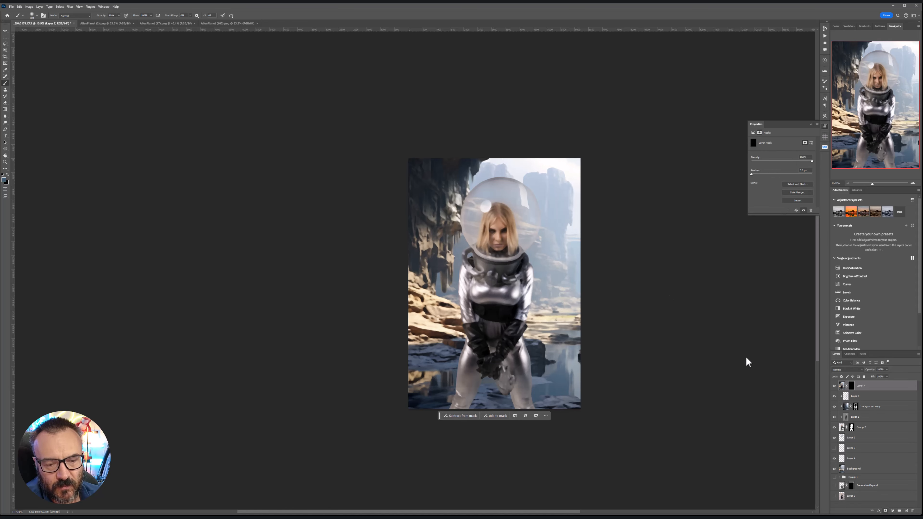
pyautogui.scroll(15, 504, 209)
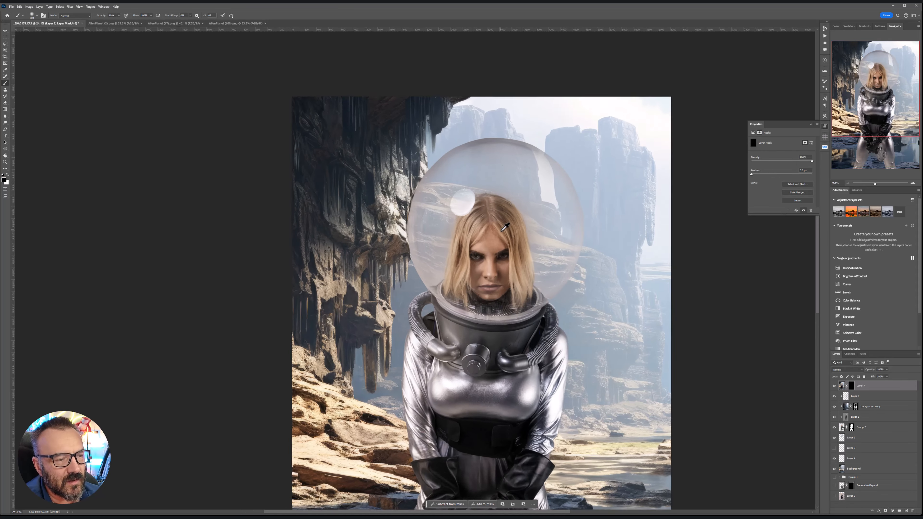
pyautogui.scroll(1, 491, 283)
pyautogui.press('x')
pyautogui.press('[')
pyautogui.press('[')
pyautogui.press('[')
pyautogui.press('[')
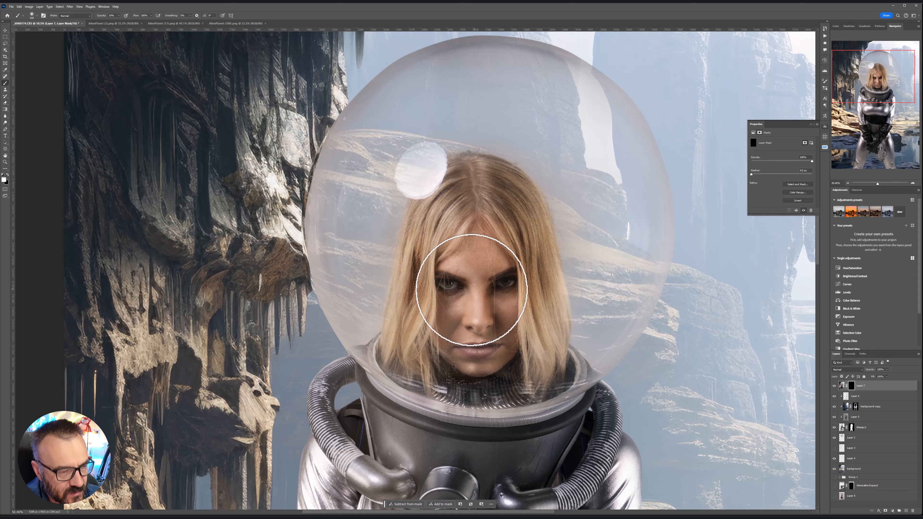
pyautogui.press('[')
pyautogui.press('[')
pyautogui.press('[')
pyautogui.press('[')
pyautogui.press('[')
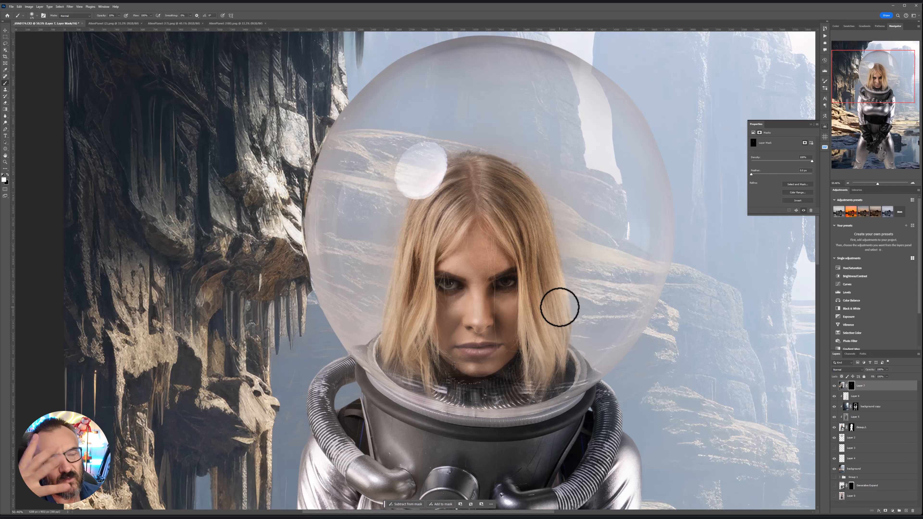
pyautogui.scroll(-5, 520, 268)
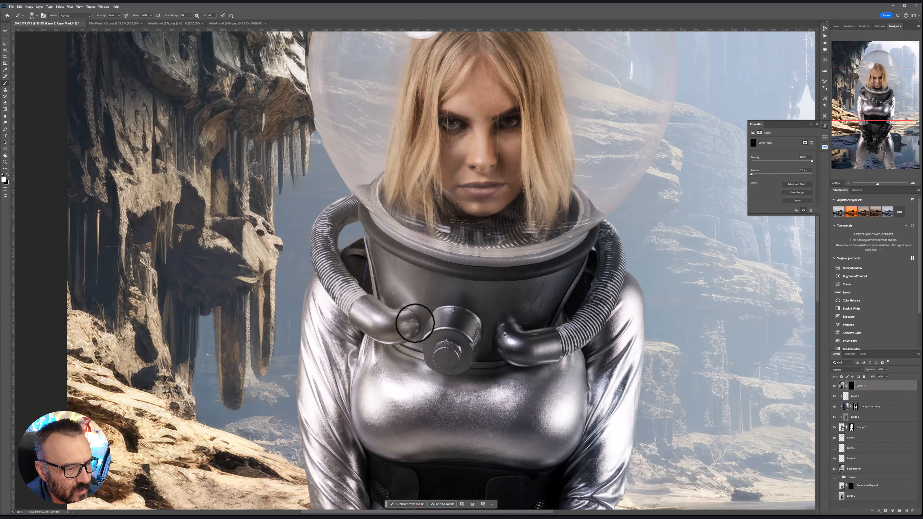
pyautogui.scroll(-5, 415, 311)
pyautogui.scroll(8, 484, 287)
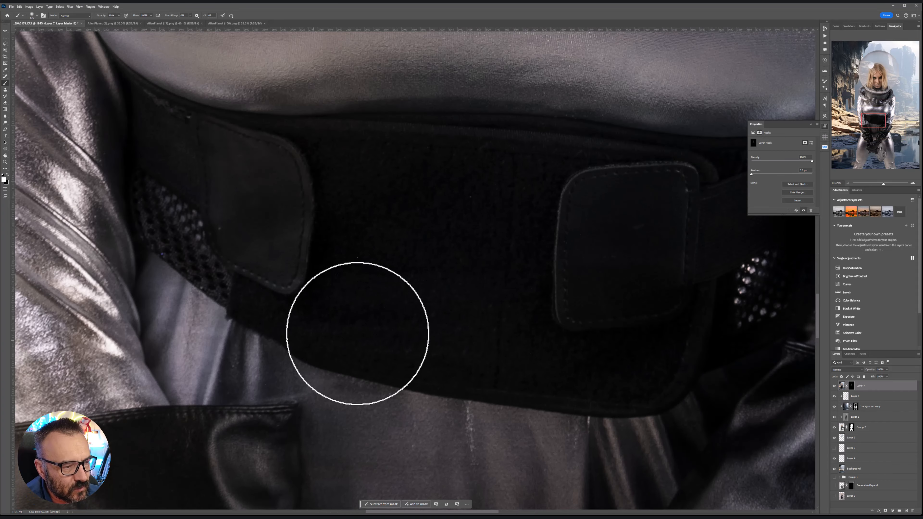
pyautogui.moveTo(577, 340)
pyautogui.mouseDown()
pyautogui.moveTo(583, 356)
pyautogui.moveTo(640, 354)
pyautogui.moveTo(658, 211)
pyautogui.mouseUp()
pyautogui.scroll(-10, 440, 310)
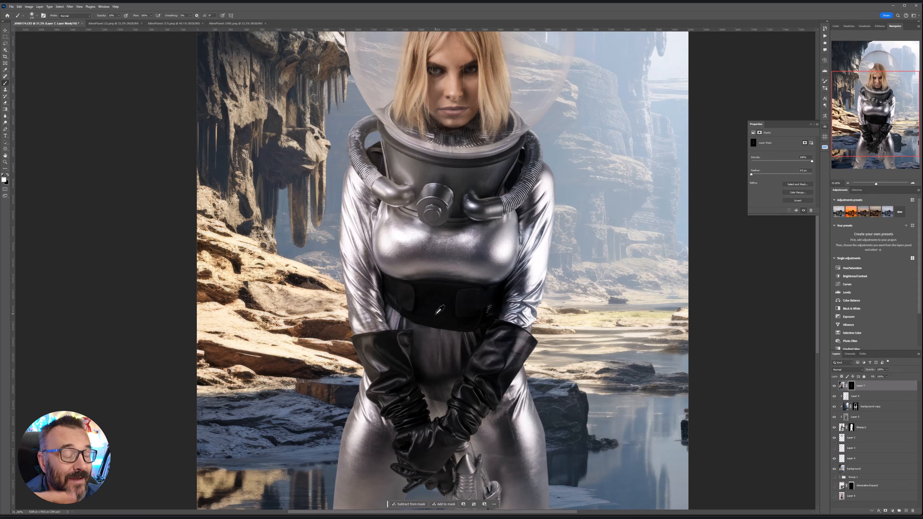
# Step: Paint the smoothing into the suit's legs on the same mask with a larger white brush
pyautogui.scroll(-5, 501, 241)
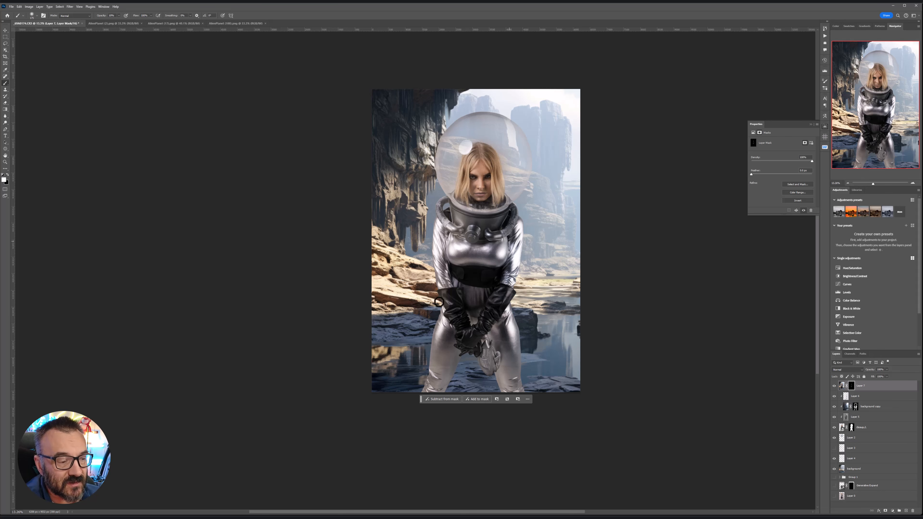
pyautogui.scroll(5, 443, 378)
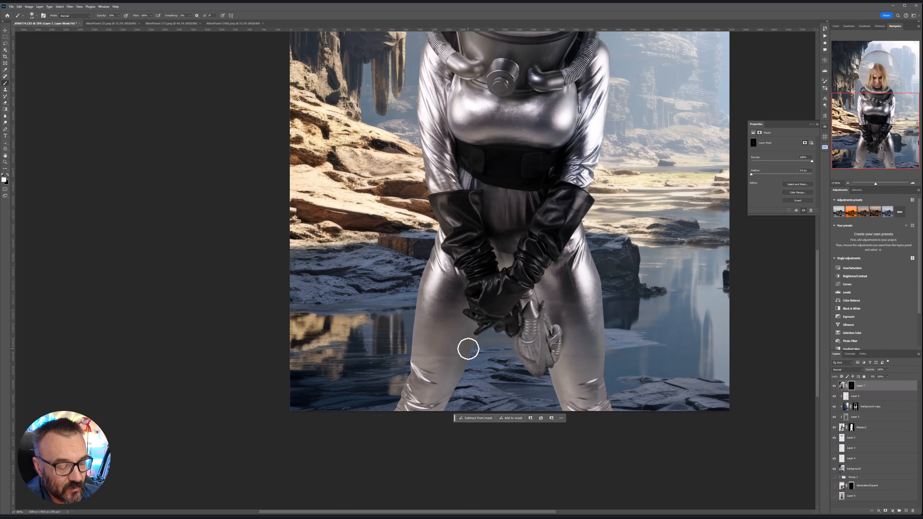
pyautogui.press(']')
pyautogui.press(']')
pyautogui.press(']')
pyautogui.press(']')
pyautogui.press(']')
pyautogui.press(']')
pyautogui.moveTo(467, 317)
pyautogui.mouseDown()
pyautogui.moveTo(483, 312)
pyautogui.moveTo(533, 327)
pyautogui.moveTo(540, 357)
pyautogui.moveTo(575, 391)
pyautogui.moveTo(581, 352)
pyautogui.moveTo(613, 312)
pyautogui.moveTo(458, 385)
pyautogui.moveTo(486, 417)
pyautogui.mouseUp()
pyautogui.scroll(-5, 437, 347)
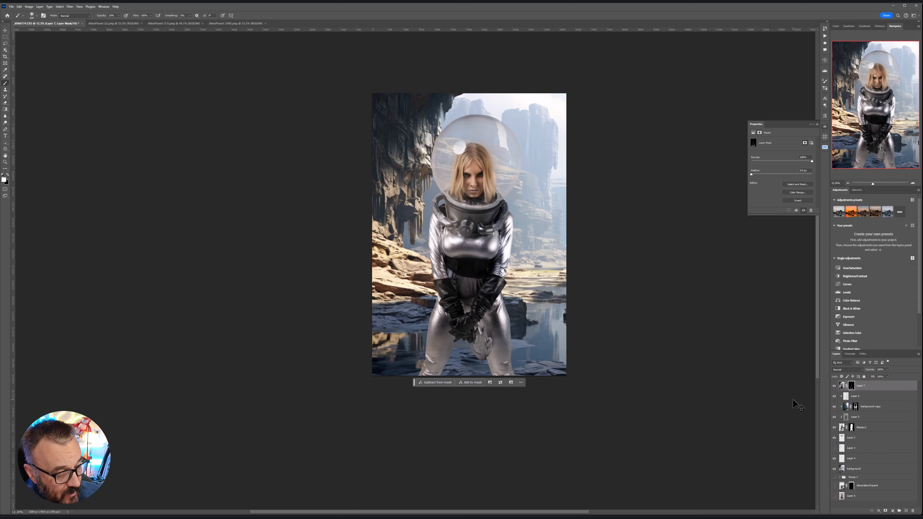
# Step: Stamp the visible layers into another new top layer, rename the masked layer below it "smooth" and the new one "hair"
pyautogui.hotkey('ctrl', 'alt', 'shift', 'e')
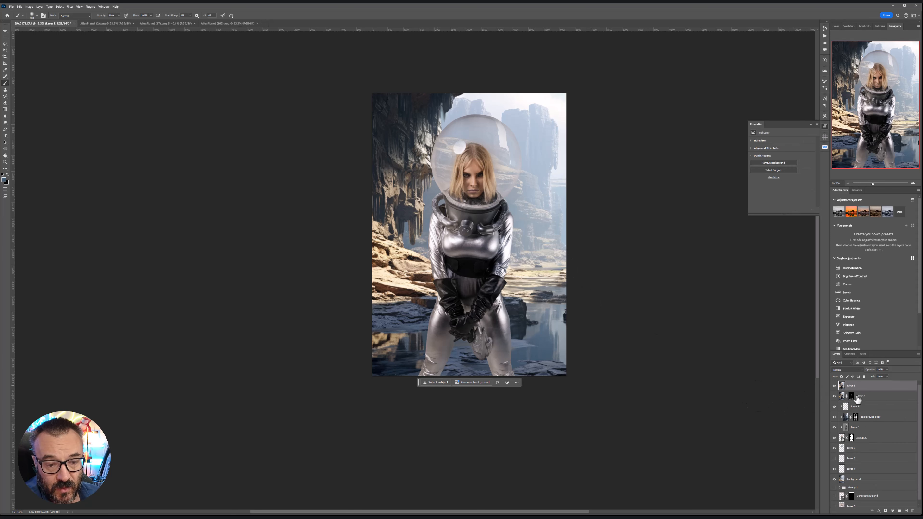
pyautogui.doubleClick(858, 396)
pyautogui.press('BackSpace')
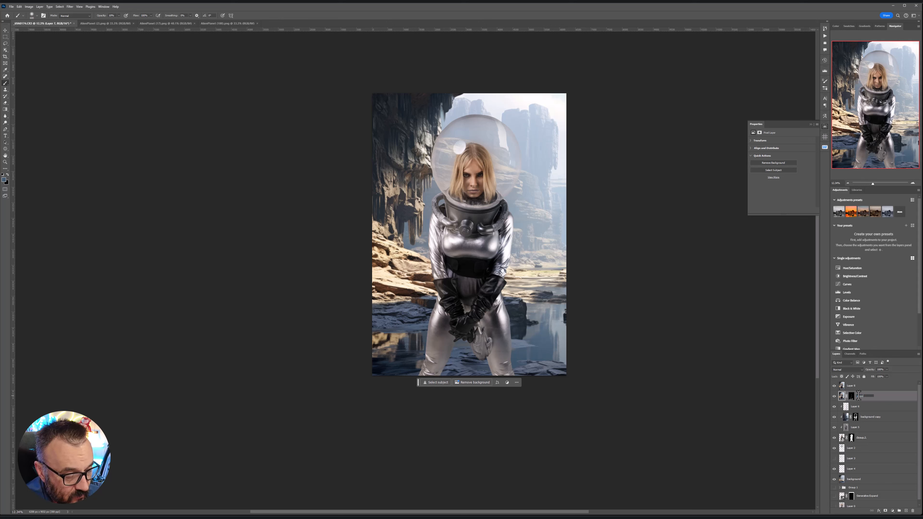
pyautogui.write('smooth')
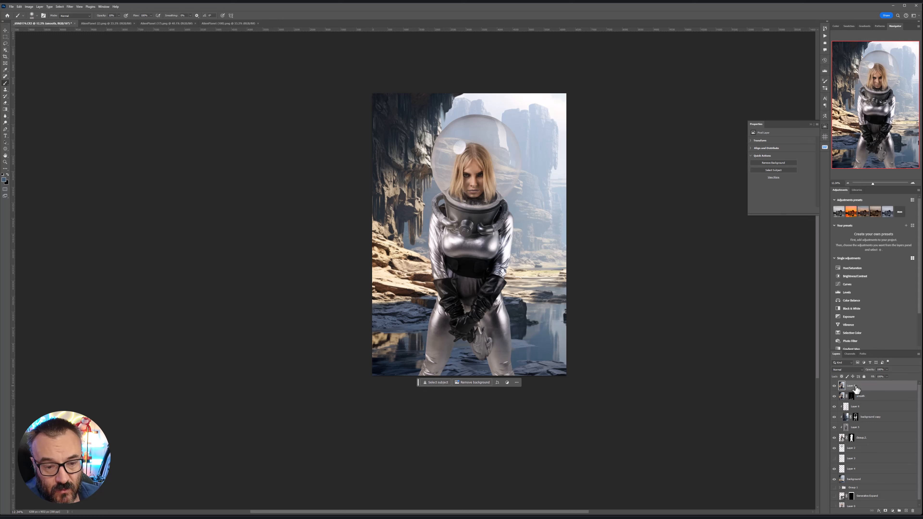
pyautogui.doubleClick(854, 386)
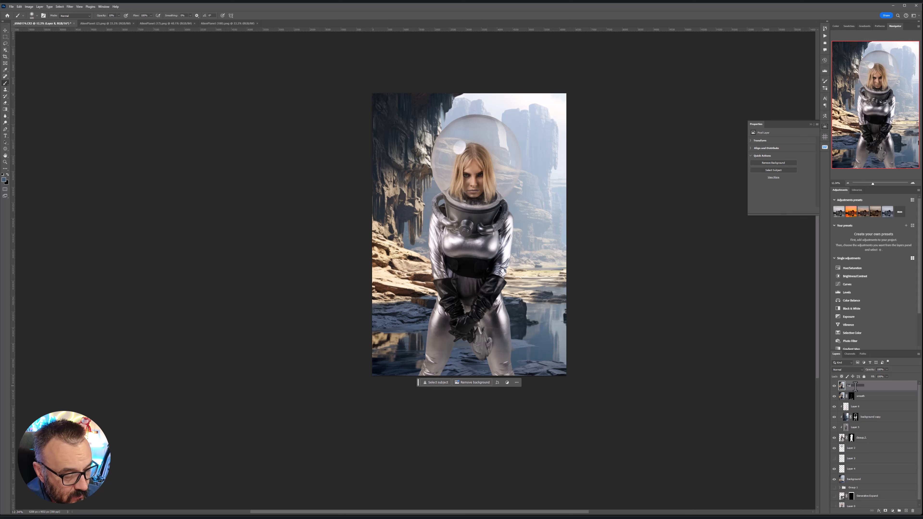
pyautogui.write('hair')
pyautogui.press('Return')
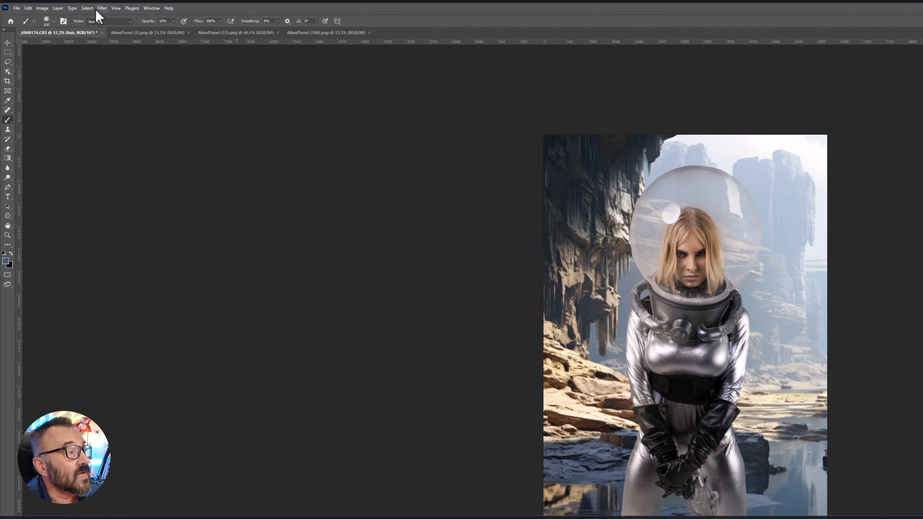
# Step: Apply Oil Paint to the hair layer with Stylization 10.0, Cleanliness 10.0, Scale 0.1, Bristle Detail 1.0, lighting angle 39° and Shine 1.3
pyautogui.click(70, 6)
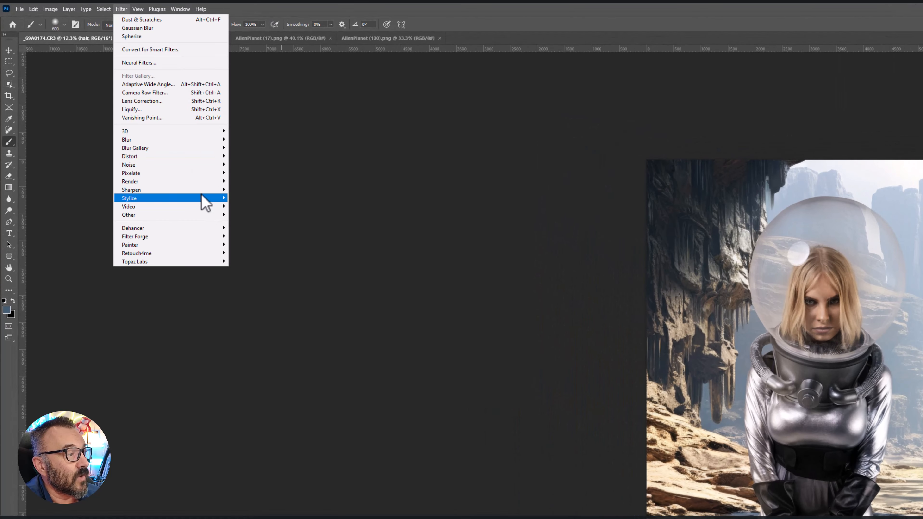
pyautogui.moveTo(196, 200)
pyautogui.click(247, 231)
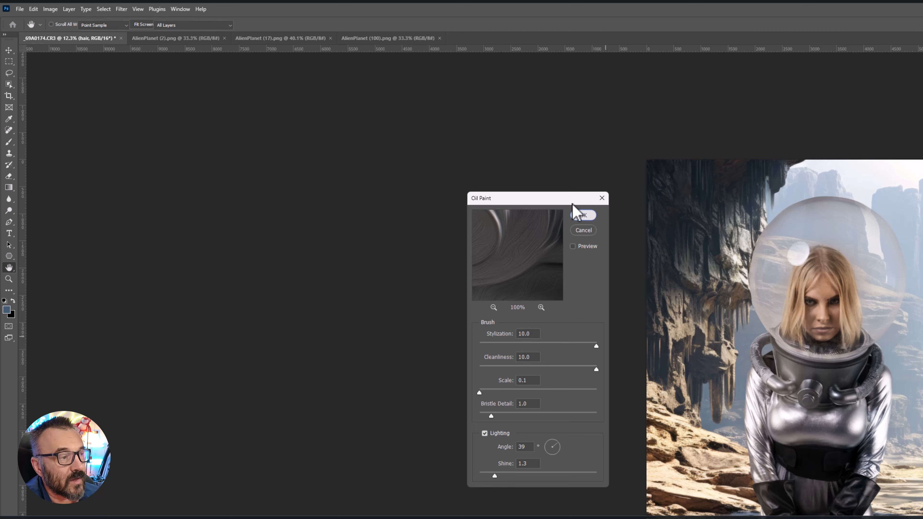
pyautogui.click(578, 214)
pyautogui.press('b')
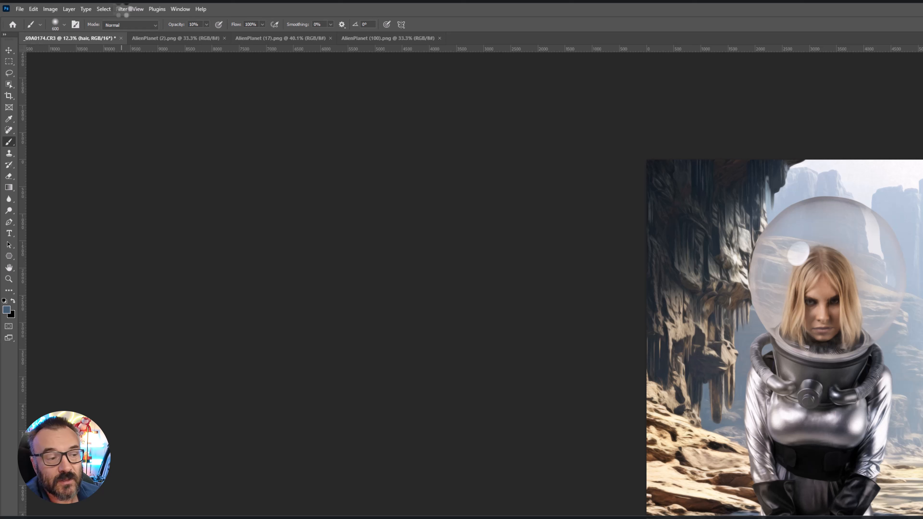
# Step: Sharpen the hair layer with Unsharp Mask at 109% amount, 1.0-pixel radius and threshold 0
pyautogui.click(122, 9)
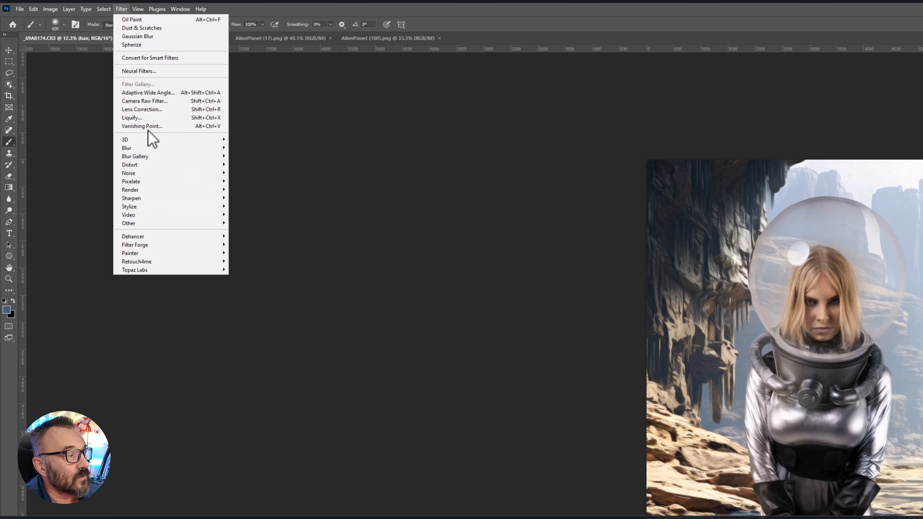
pyautogui.moveTo(157, 199)
pyautogui.click(244, 232)
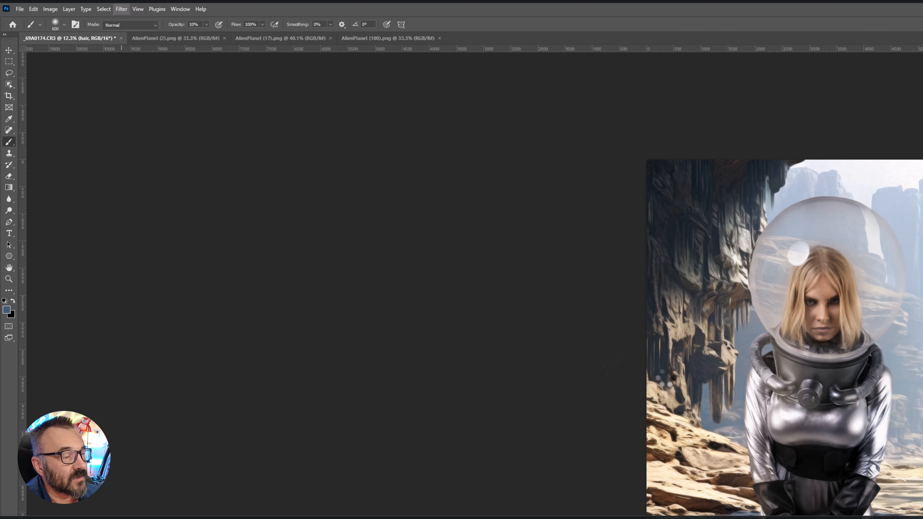
pyautogui.press('h')
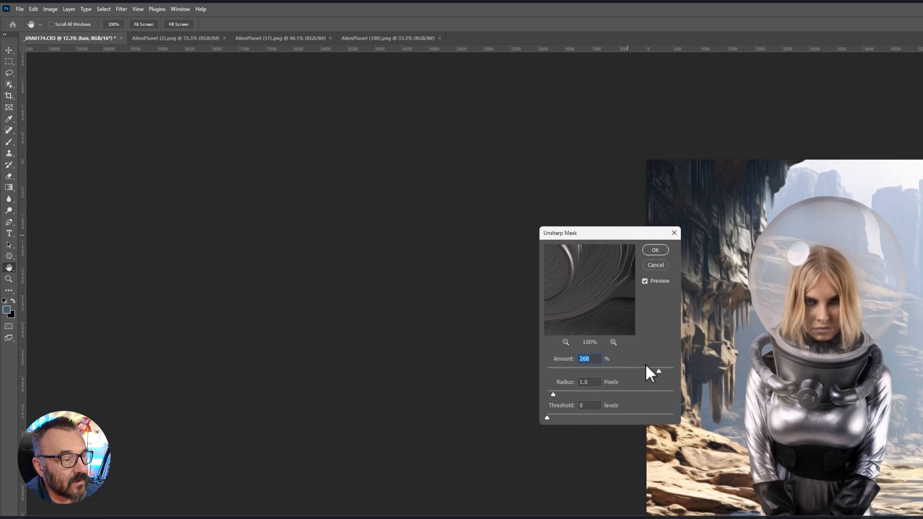
pyautogui.moveTo(659, 371); pyautogui.dragTo(620, 371)
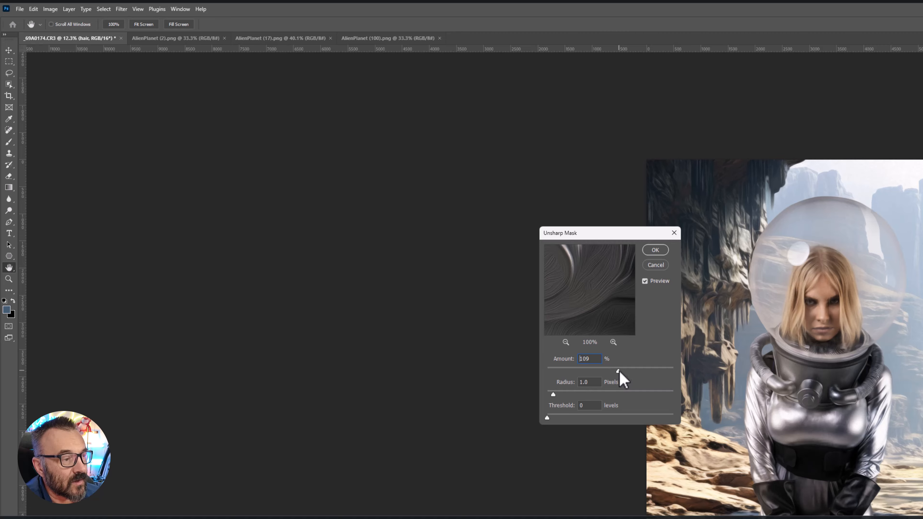
pyautogui.click(655, 250)
pyautogui.press('b')
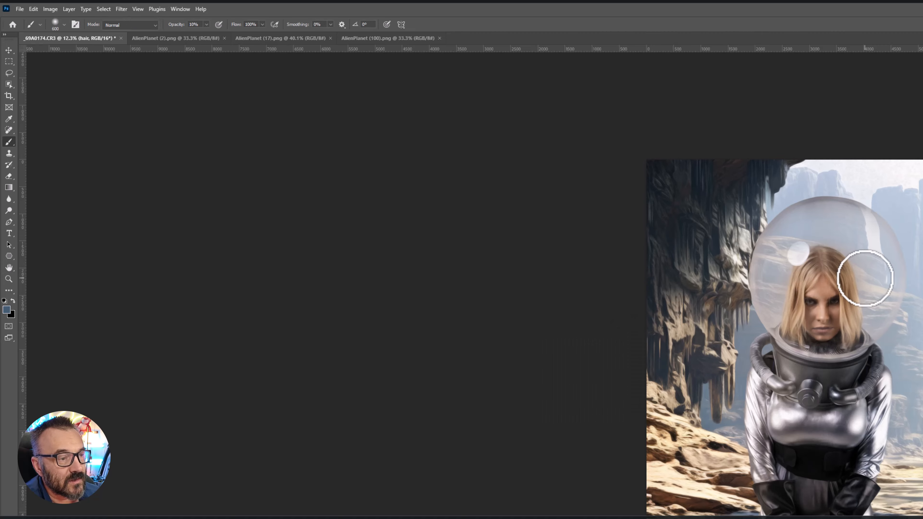
# Step: Hide the hair layer behind a black mask and paint its oil-paint effect back over the astronaut's hair with a smaller white brush
pyautogui.scroll(17, 845, 300)
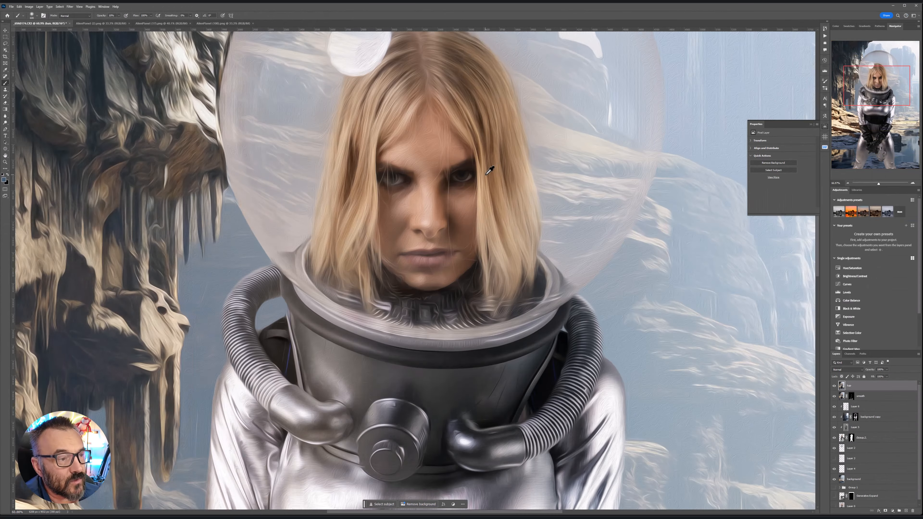
pyautogui.scroll(1, 491, 170)
pyautogui.keyDown('alt'); pyautogui.click(885, 511); pyautogui.keyUp('alt')
pyautogui.press('[')
pyautogui.press('[')
pyautogui.press('[')
pyautogui.moveTo(418, 65); pyautogui.dragTo(509, 254)
# Step: Extend the oil-paint effect over the helmet collar, suit and surrounding rocks through the hair layer's mask
pyautogui.moveTo(446, 428); pyautogui.dragTo(569, 340)
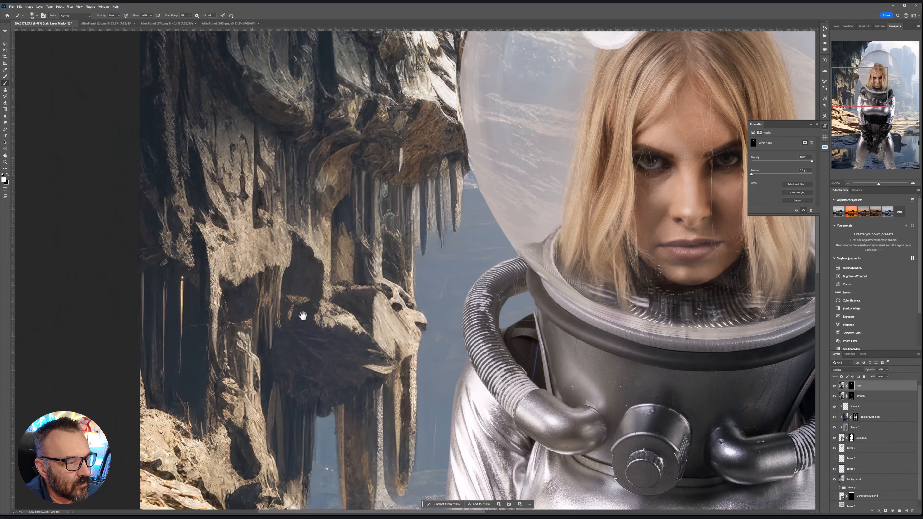
pyautogui.moveTo(399, 458); pyautogui.dragTo(407, 285)
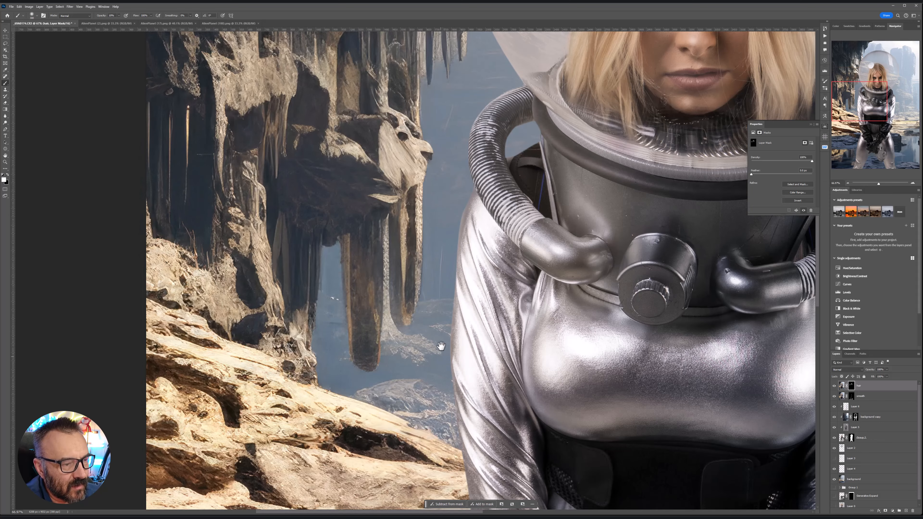
pyautogui.moveTo(441, 442); pyautogui.dragTo(430, 236)
pyautogui.scroll(-8, 281, 326)
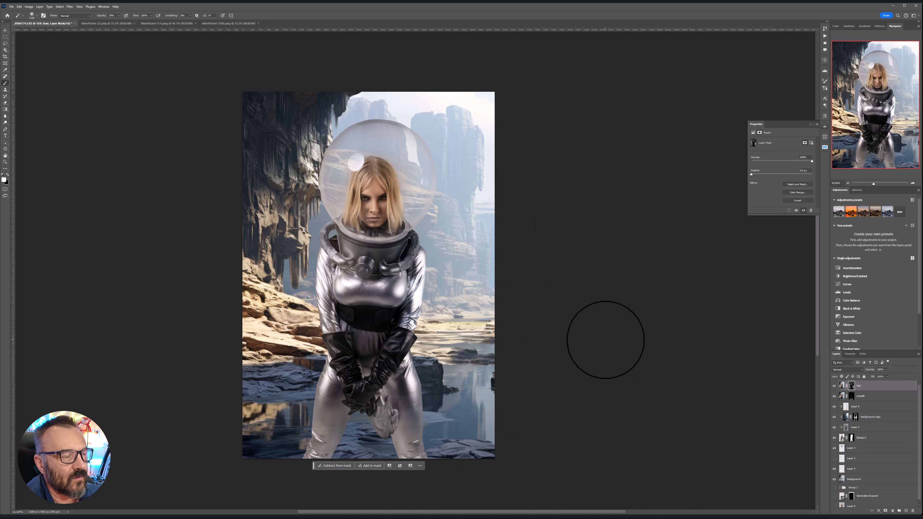
pyautogui.scroll(-2, 450, 261)
pyautogui.scroll(-2, 449, 261)
pyautogui.scroll(2, 449, 261)
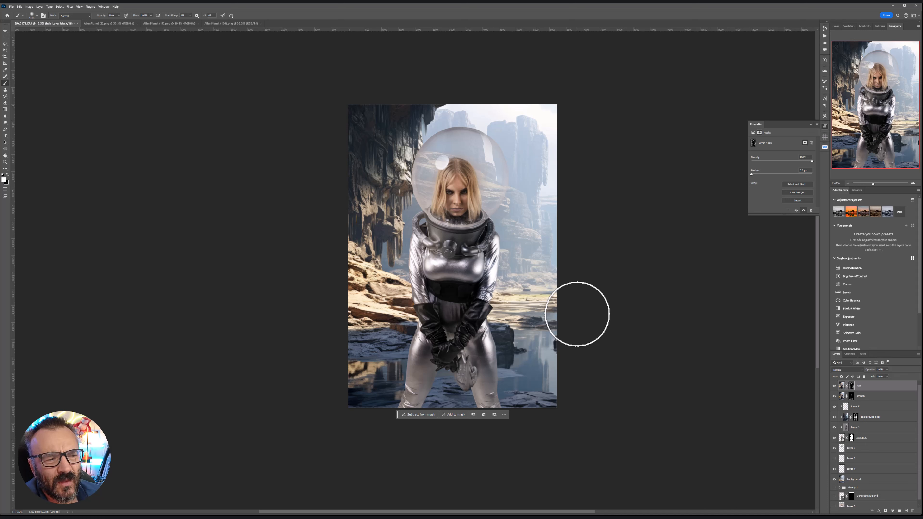
# Step: Add a new gray-filled layer above the hair layer and set its blend mode to Soft Light
pyautogui.click(906, 511)
pyautogui.hotkey('shift', 'F5')
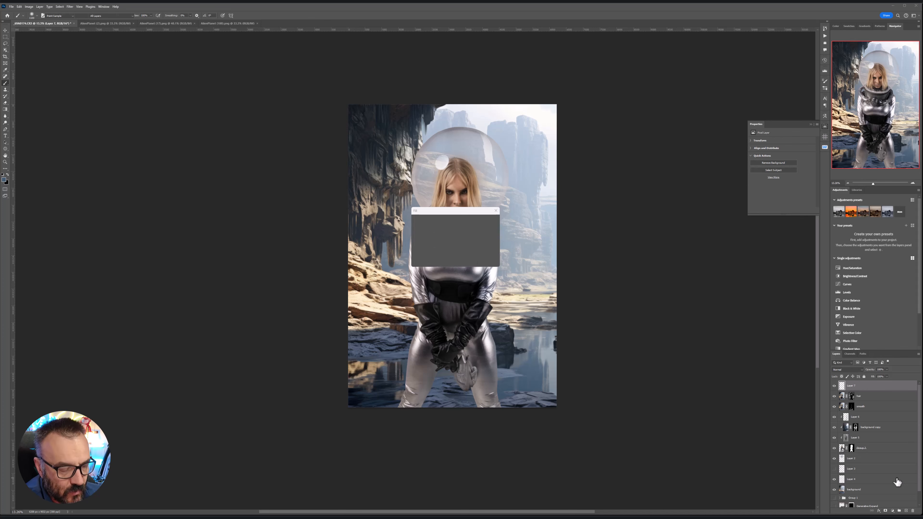
pyautogui.press('Return')
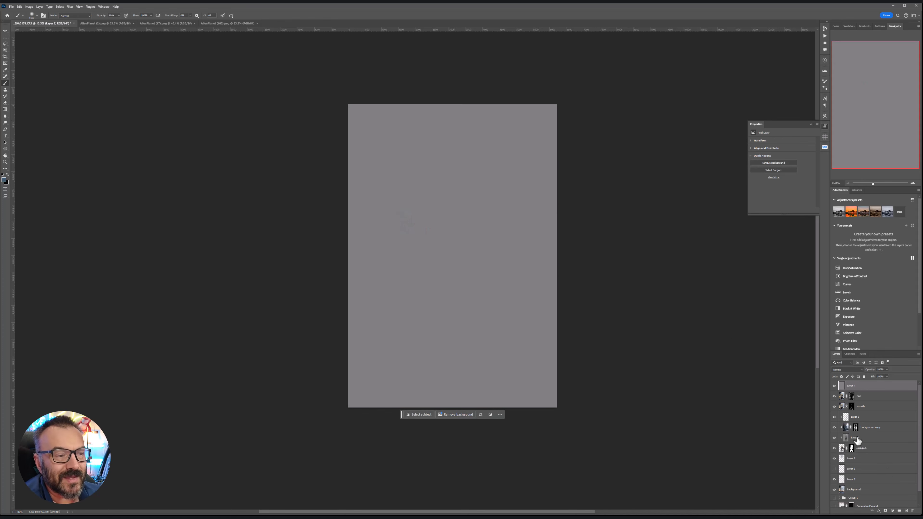
pyautogui.click(858, 370)
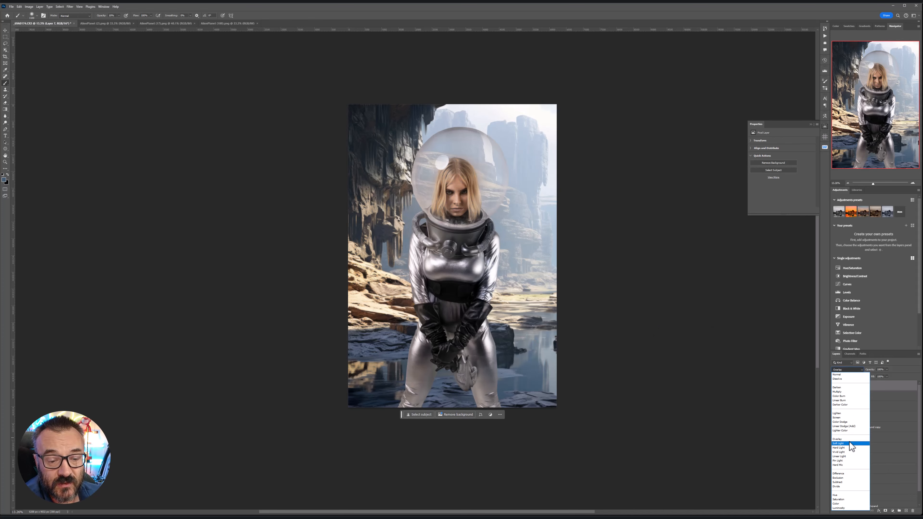
pyautogui.click(850, 443)
# Step: Burn the lower foreground and edges with a larger black brush on the gray layer, and dodge the highlights with white
pyautogui.press('d')
pyautogui.press(']')
pyautogui.press(']')
pyautogui.press(']')
pyautogui.press(']')
pyautogui.press(']')
pyautogui.press(']')
pyautogui.press(']')
pyautogui.moveTo(366, 364)
pyautogui.mouseDown()
pyautogui.moveTo(418, 408)
pyautogui.moveTo(406, 409)
pyautogui.moveTo(519, 403)
pyautogui.moveTo(478, 405)
pyautogui.mouseUp()
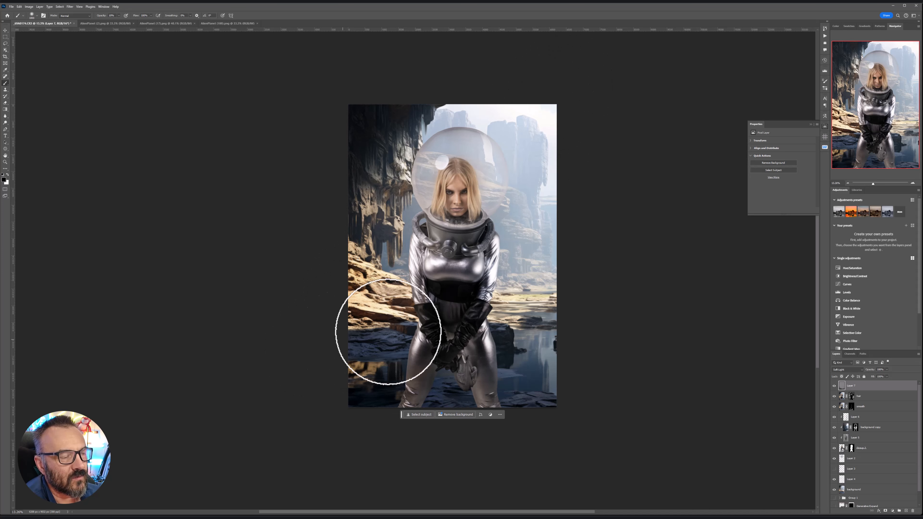
pyautogui.press('x')
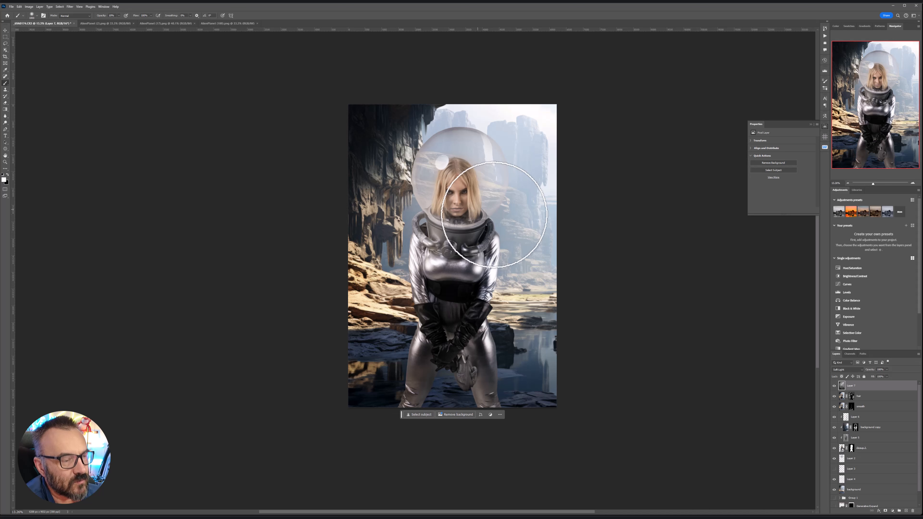
pyautogui.press('x')
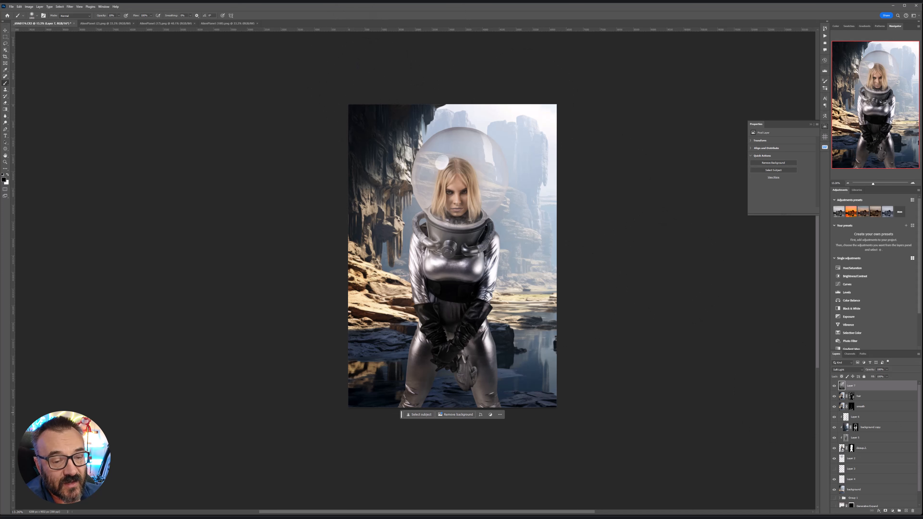
# Step: On a new top layer, paint a straight white light ray at 100% brush opacity from the cave's top edge to the astronaut's face
pyautogui.click(906, 511)
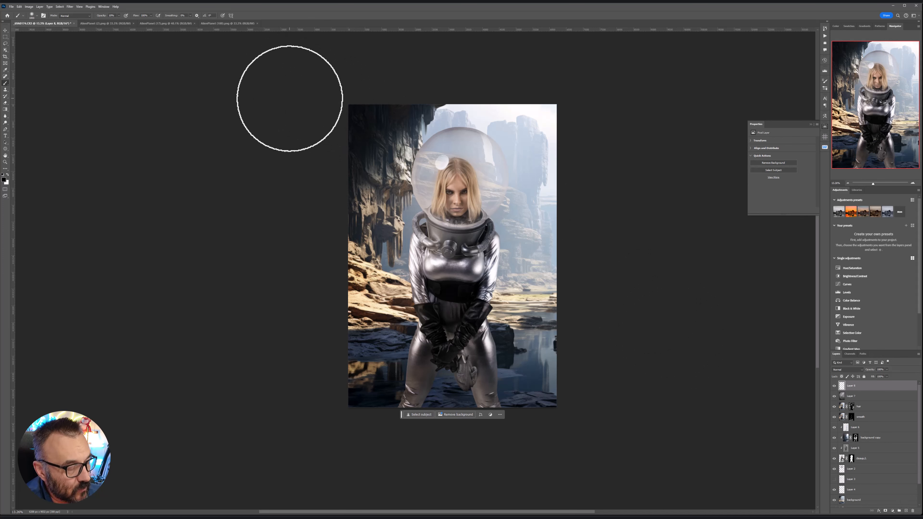
pyautogui.press('x')
pyautogui.press('0')
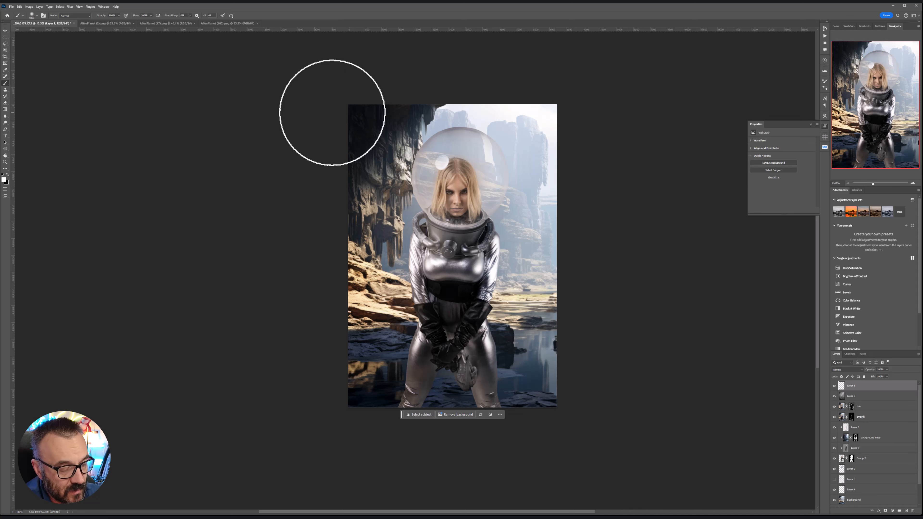
pyautogui.press('[')
pyautogui.press('[')
pyautogui.press('[')
pyautogui.press('[')
pyautogui.press('[')
pyautogui.press('[')
pyautogui.press('[')
pyautogui.press('[')
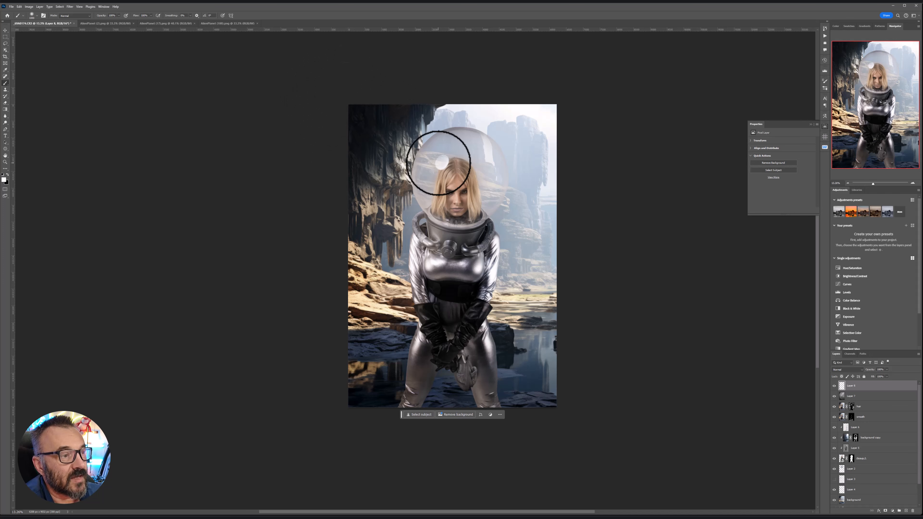
pyautogui.press('[')
pyautogui.press('[')
pyautogui.press('[')
pyautogui.press('[')
pyautogui.press('[')
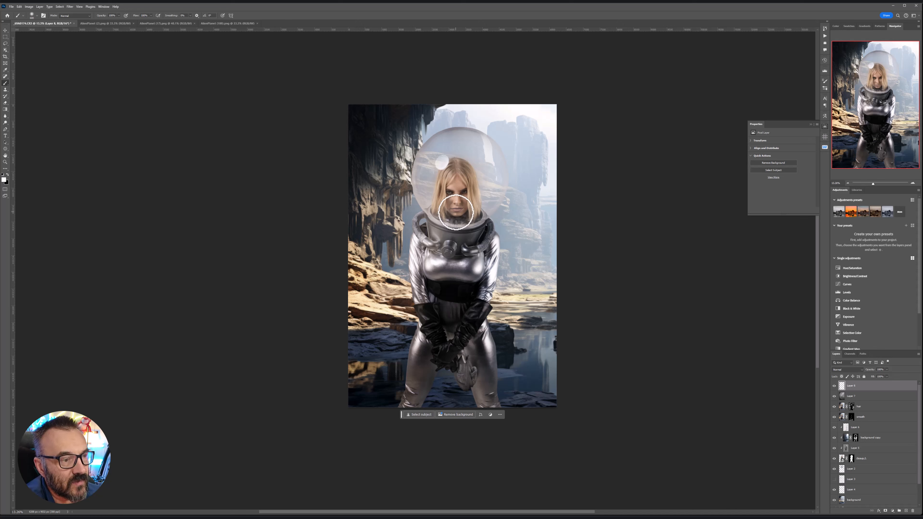
pyautogui.keyDown('shift'); pyautogui.click(456, 204); pyautogui.keyUp('shift')
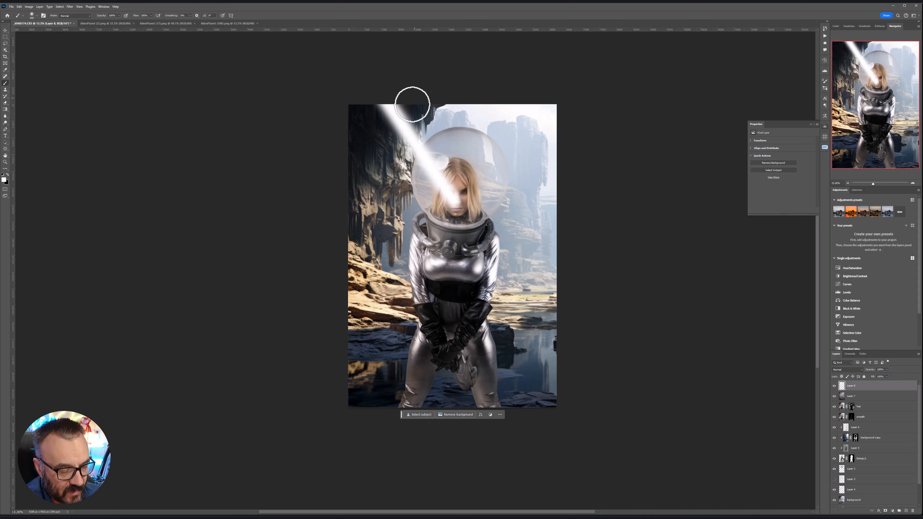
# Step: Paint a narrower straight white ray beside the first one, running between the image's top edge and the astronaut's face
pyautogui.press('[')
pyautogui.press('[')
pyautogui.press('[')
pyautogui.press('[')
pyautogui.press('[')
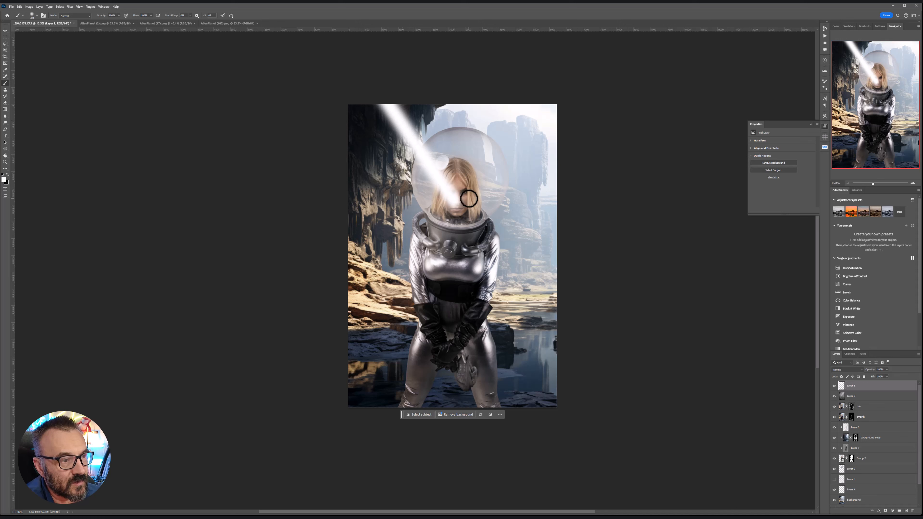
pyautogui.moveTo(469, 196); pyautogui.dragTo(422, 116)
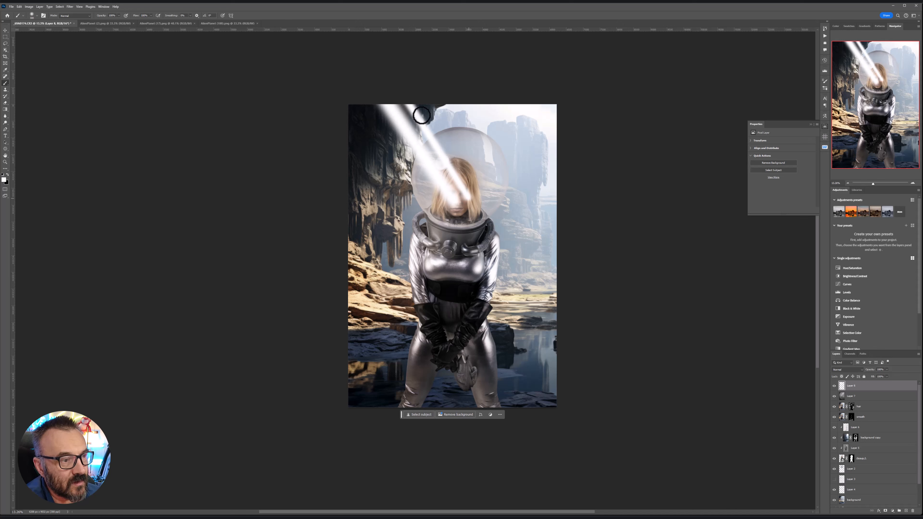
# Step: Paint more straight white rays from above the cave down to the astronaut's chest, forearm and upper thigh
pyautogui.keyDown('shift'); pyautogui.click(434, 260); pyautogui.keyUp('shift')
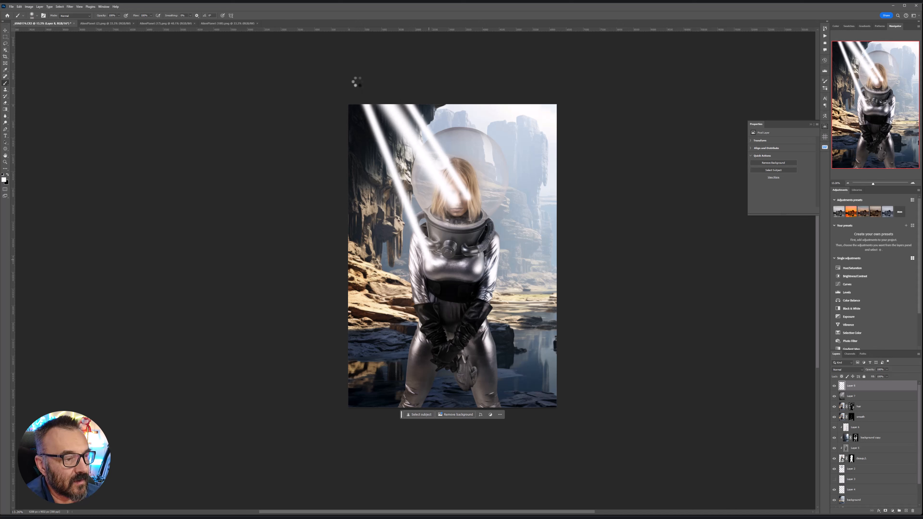
pyautogui.keyDown('shift'); pyautogui.click(490, 305); pyautogui.keyUp('shift')
pyautogui.click(384, 77)
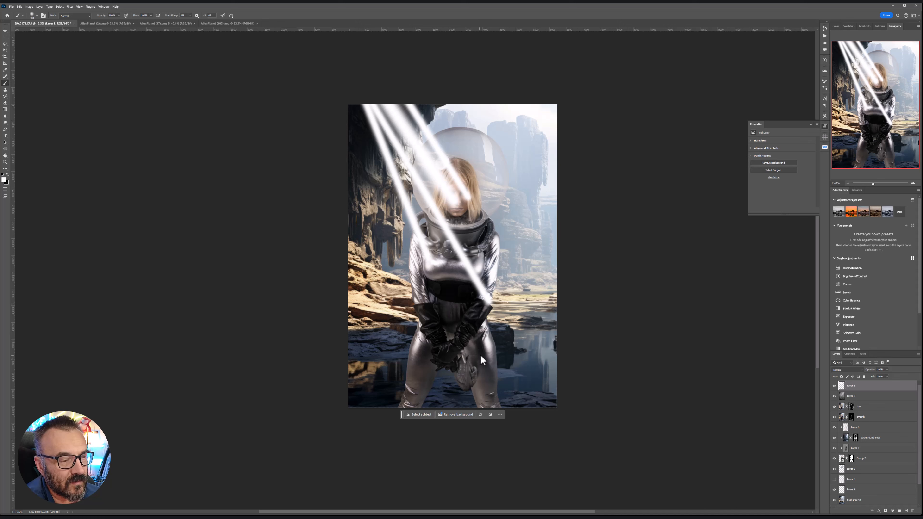
pyautogui.keyDown('shift'); pyautogui.click(489, 358); pyautogui.keyUp('shift')
pyautogui.click(354, 87)
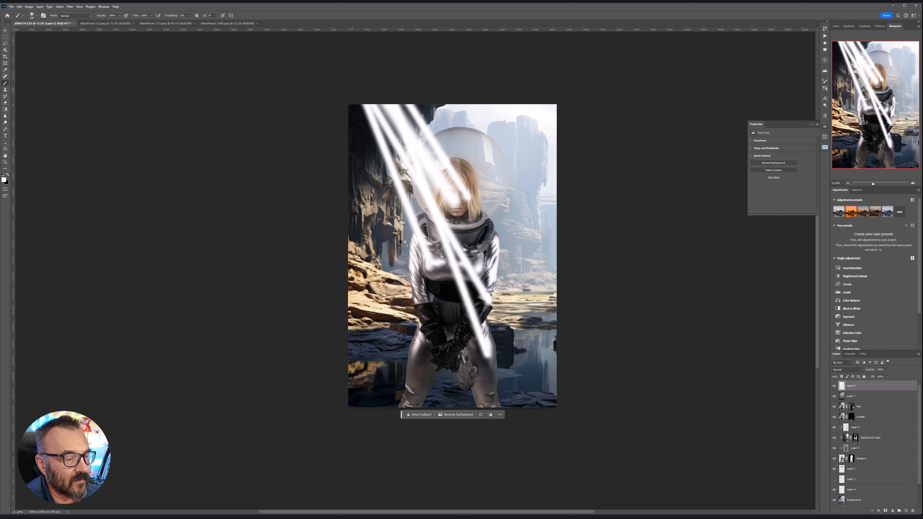